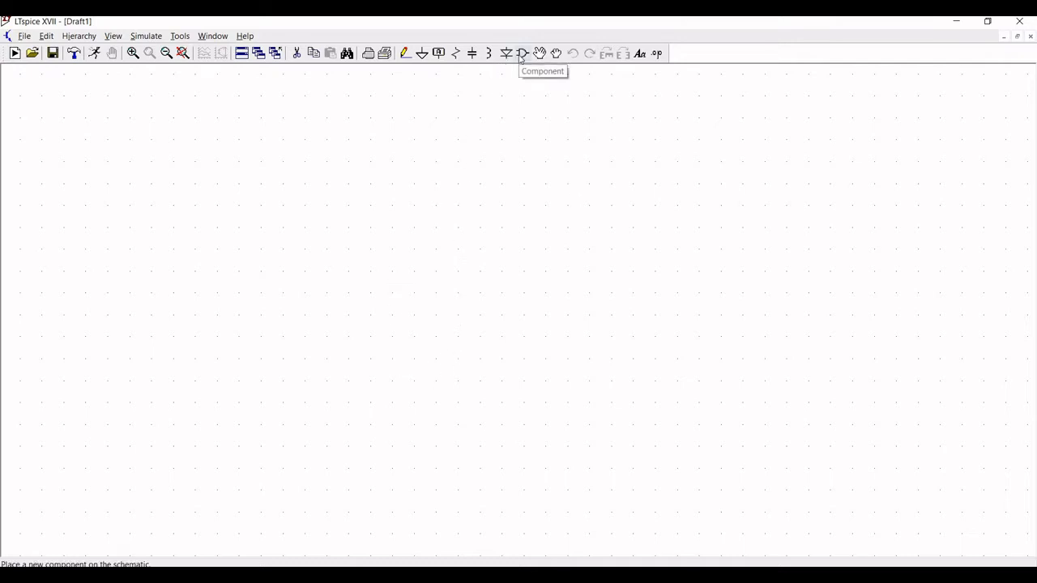
- Place two nmos4 transistors side by side in the lower part of the schematic
{"action": "left_click", "coordinate": [521, 55]}
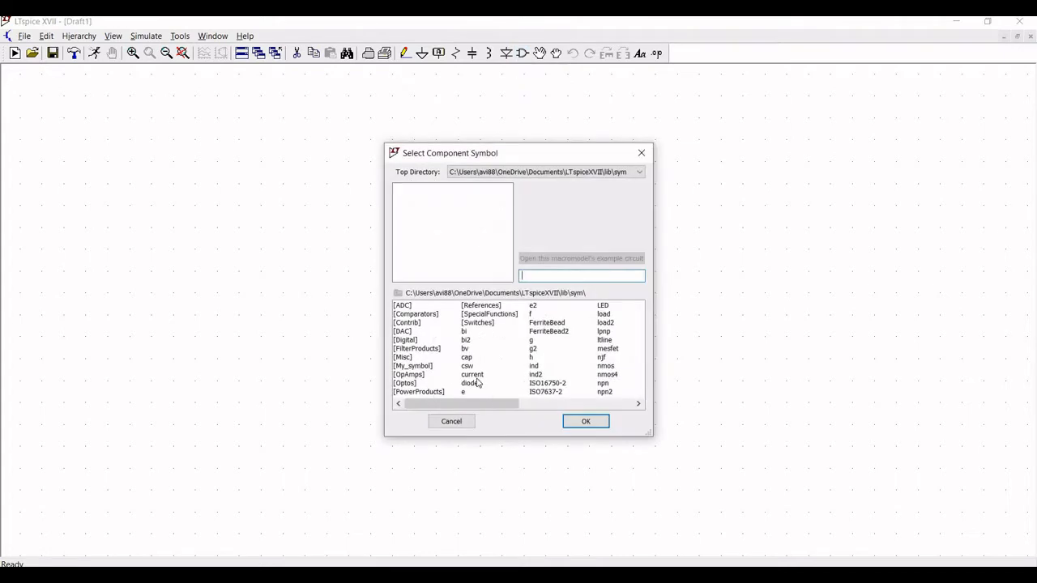
{"action": "left_click_drag", "start_coordinate": [492, 407], "coordinate": [541, 393]}
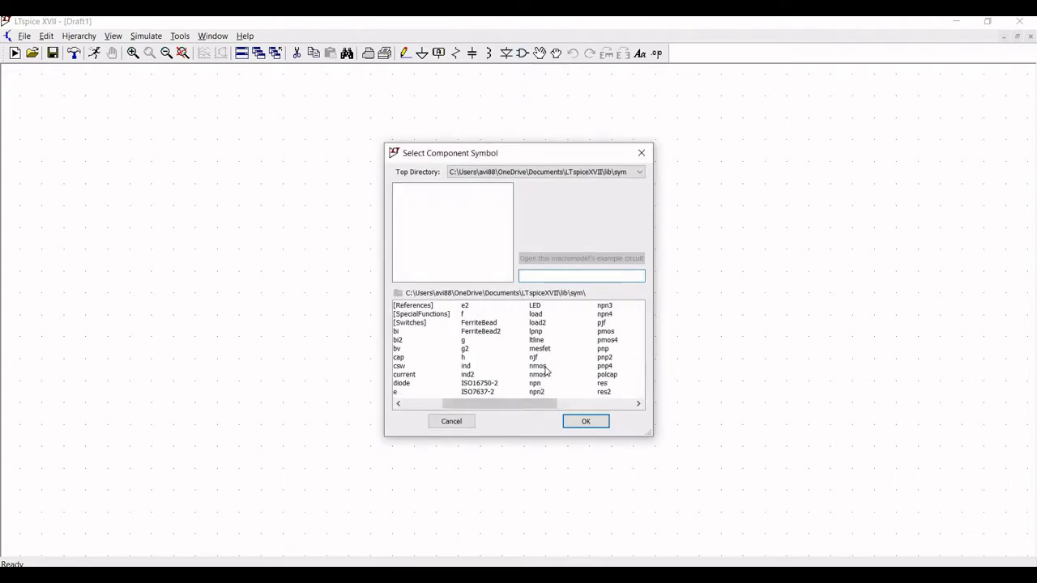
{"action": "left_click", "coordinate": [539, 374]}
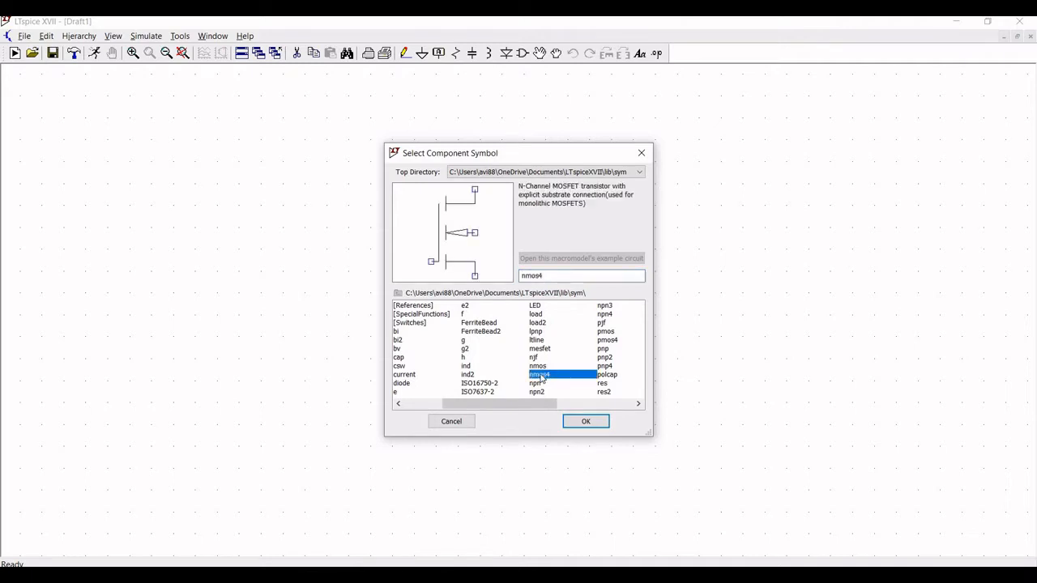
{"action": "left_click", "coordinate": [584, 423]}
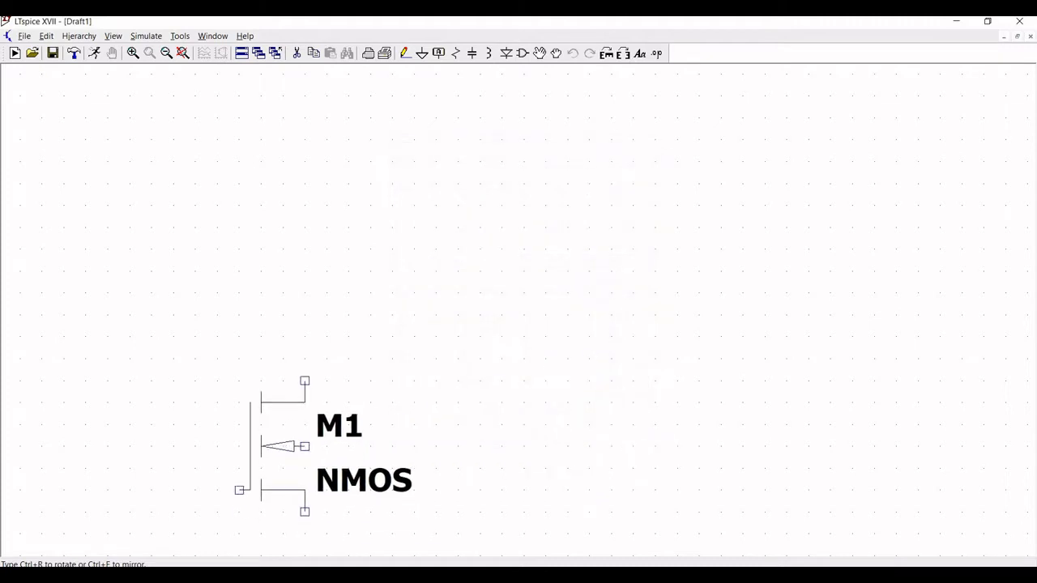
{"action": "left_click", "coordinate": [239, 381]}
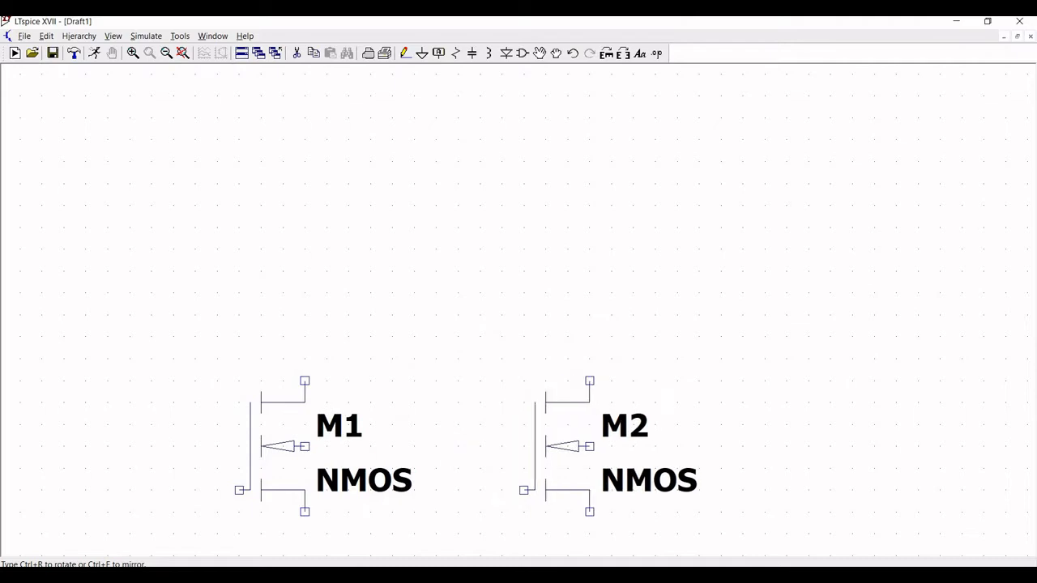
{"action": "left_click", "coordinate": [524, 381]}
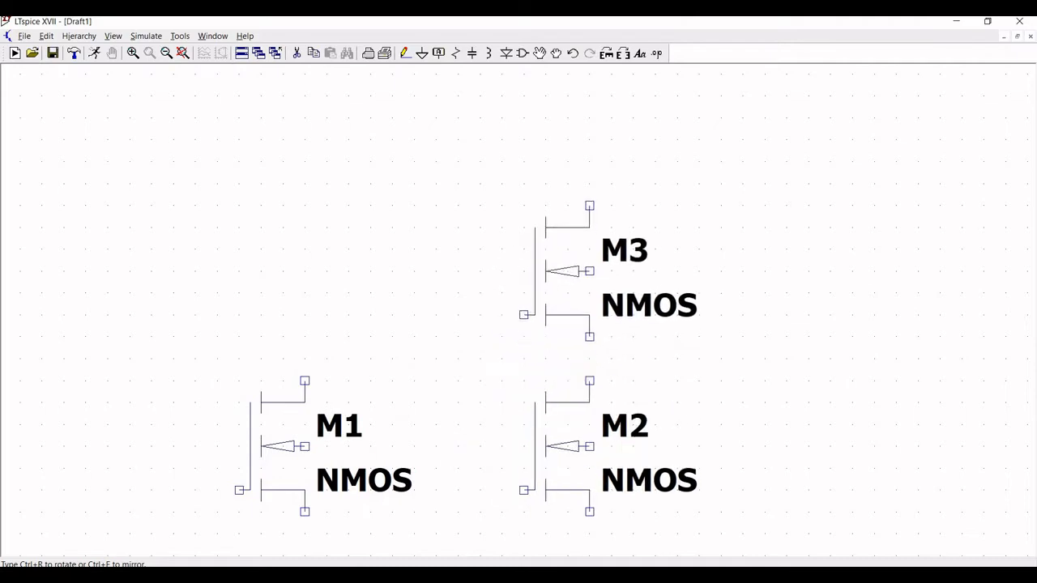
{"action": "key", "text": "Escape"}
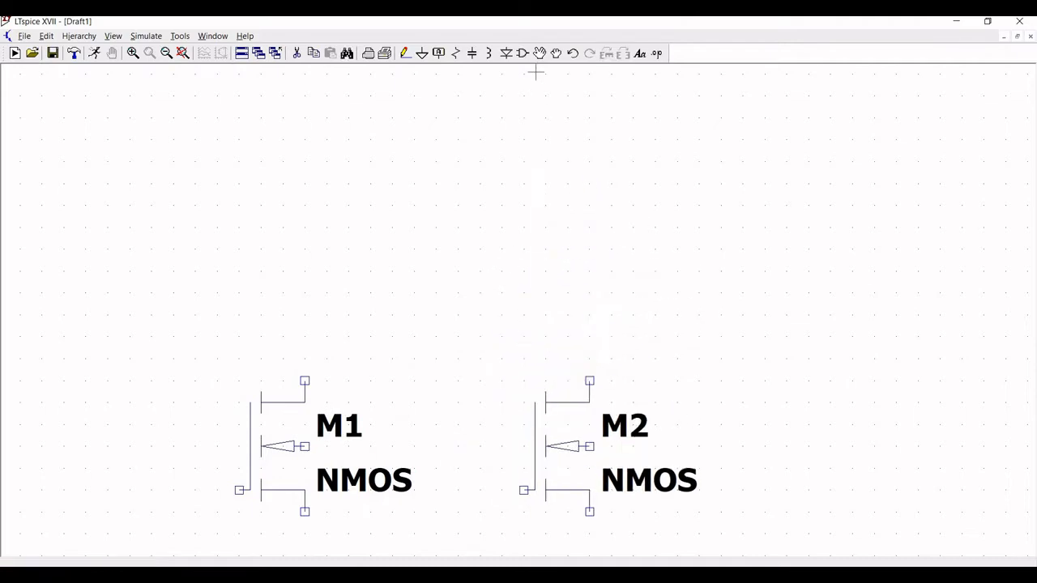
- Place two pmos4 transistors stacked vertically above the NMOS transistor M2
{"action": "left_click", "coordinate": [522, 53]}
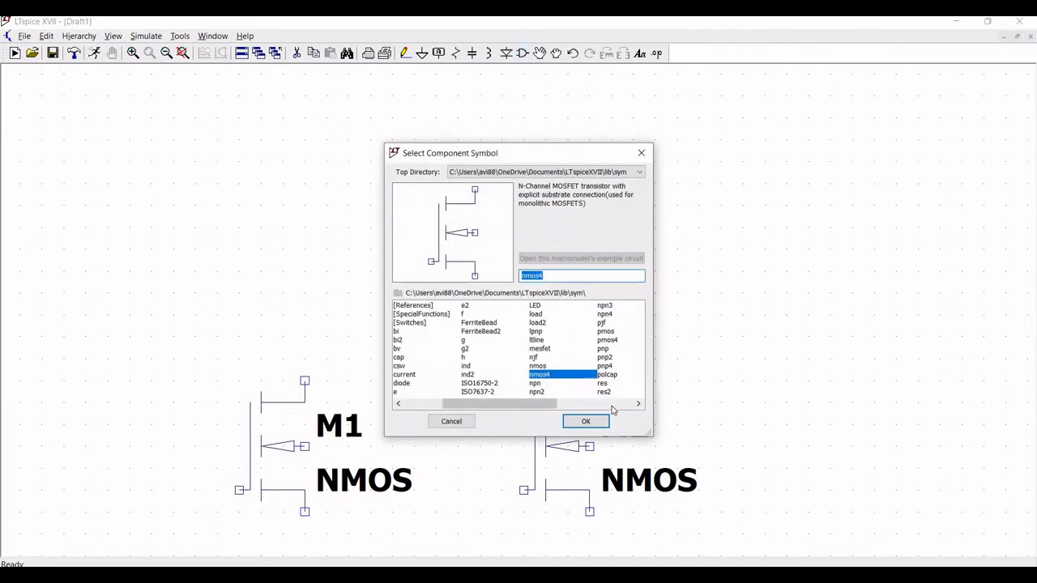
{"action": "left_click", "coordinate": [606, 339]}
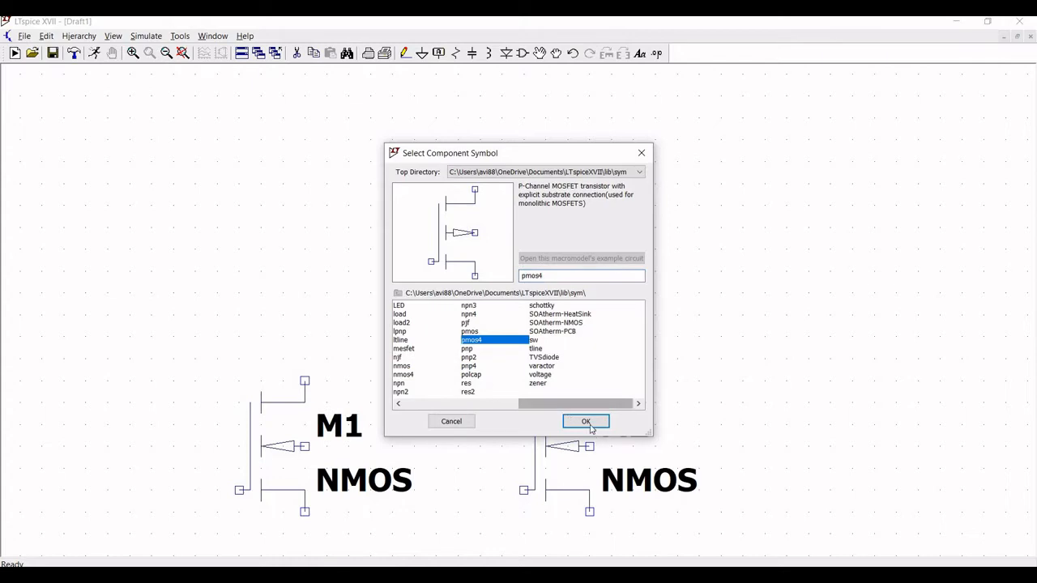
{"action": "left_click", "coordinate": [585, 420]}
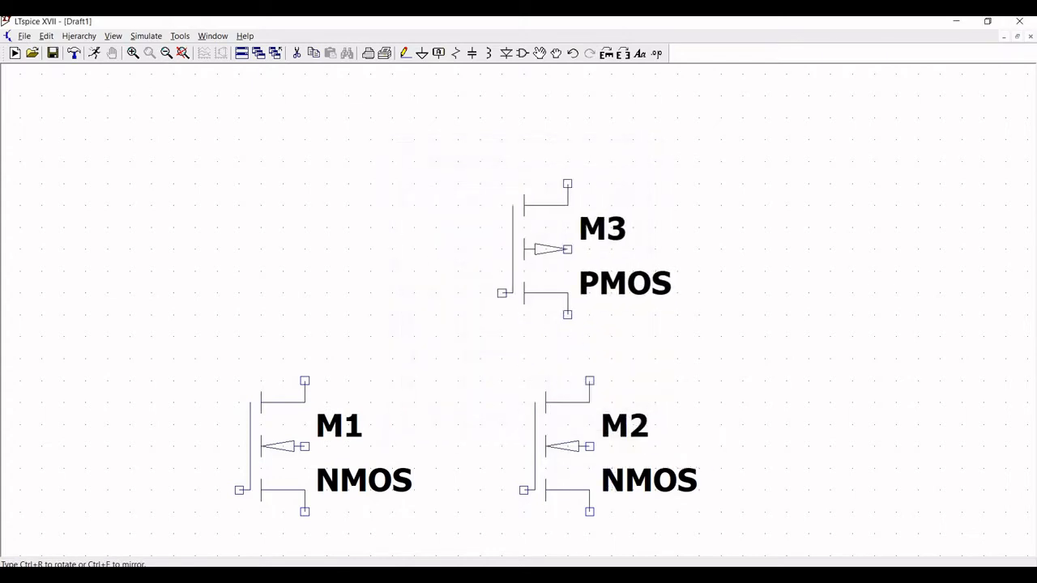
{"action": "left_click", "coordinate": [567, 247]}
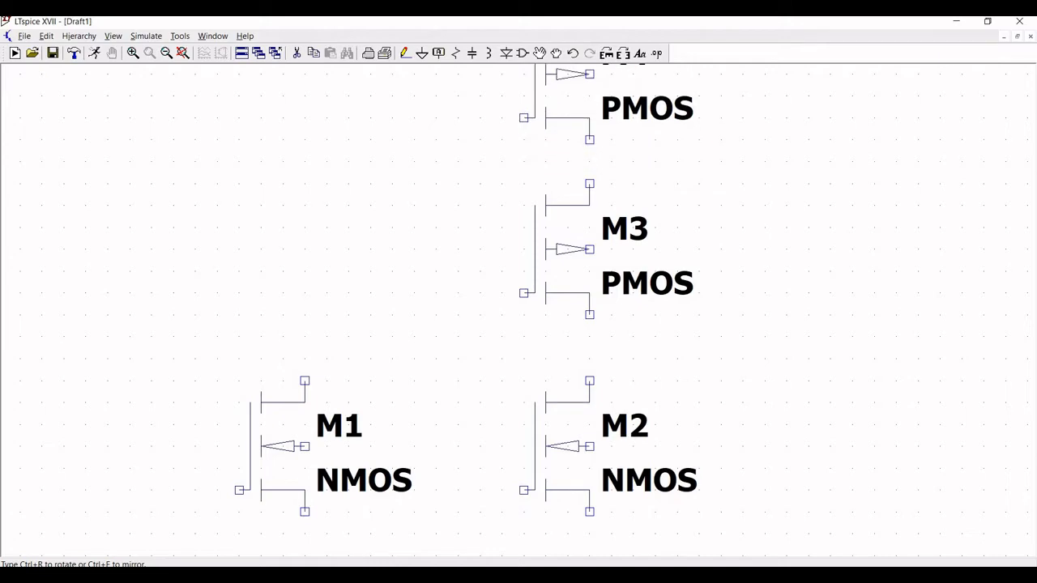
{"action": "left_click", "coordinate": [567, 73]}
{"action": "key", "text": "Escape"}
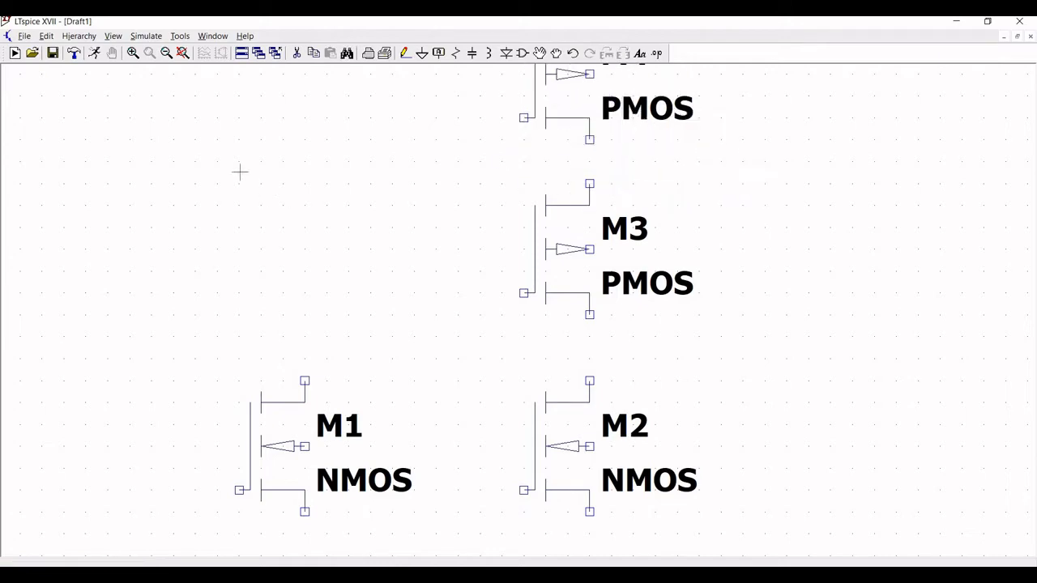
- Place three voltage sources beside the transistors, two in a row and the third below and between them
{"action": "left_click", "coordinate": [167, 54]}
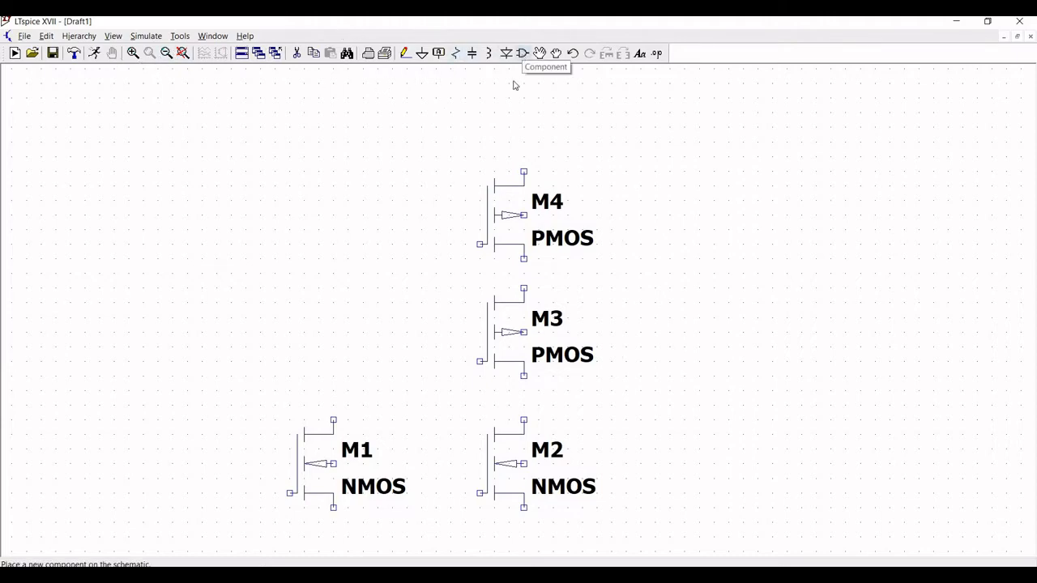
{"action": "left_click", "coordinate": [523, 52]}
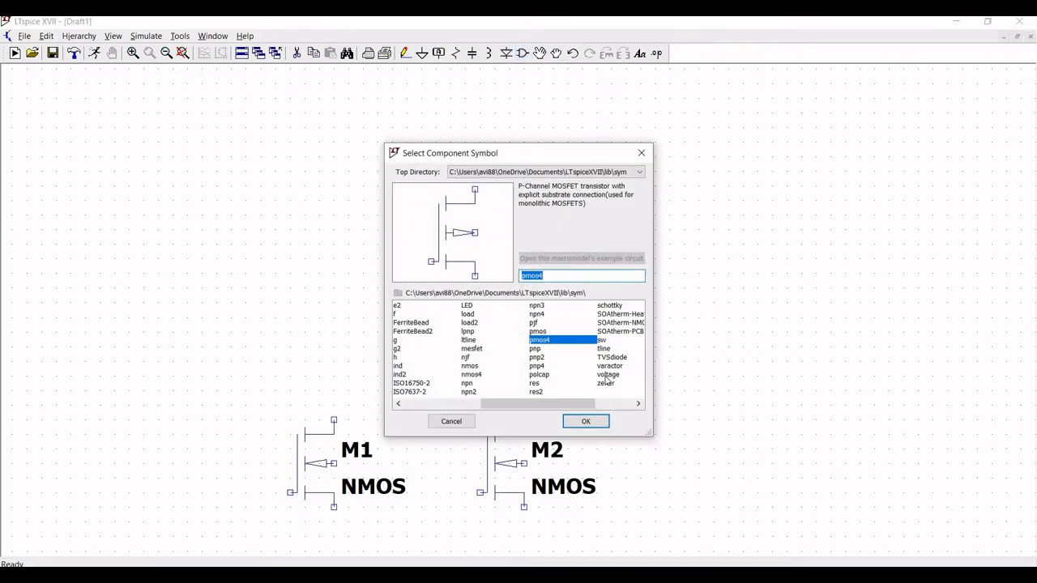
{"action": "left_click", "coordinate": [604, 376]}
{"action": "left_click", "coordinate": [585, 420]}
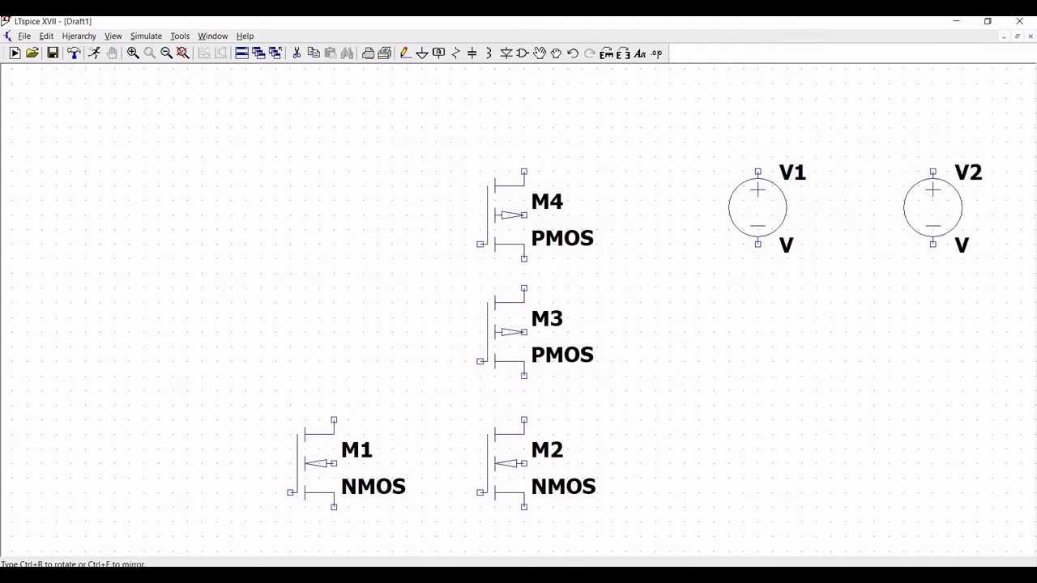
{"action": "left_click", "coordinate": [932, 207]}
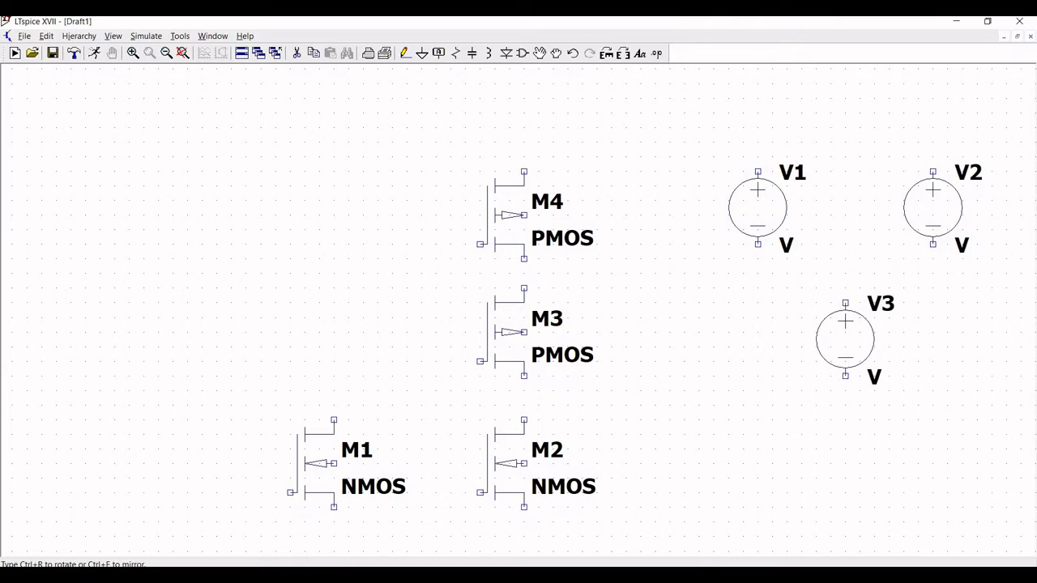
{"action": "left_click", "coordinate": [845, 338]}
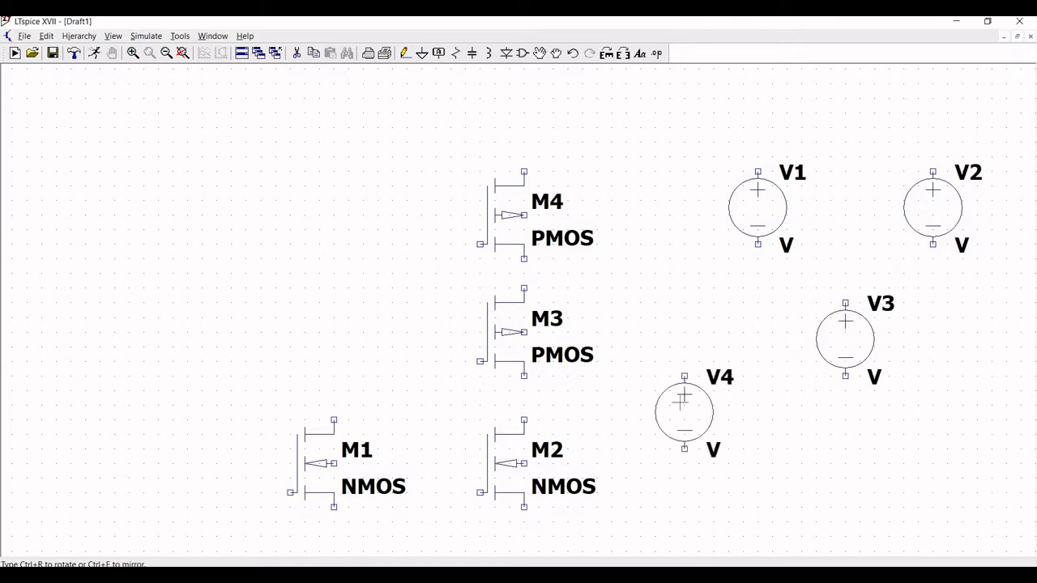
{"action": "right_click", "coordinate": [684, 411]}
- Rename the voltage source V1 as VDD
{"action": "right_click", "coordinate": [761, 194]}
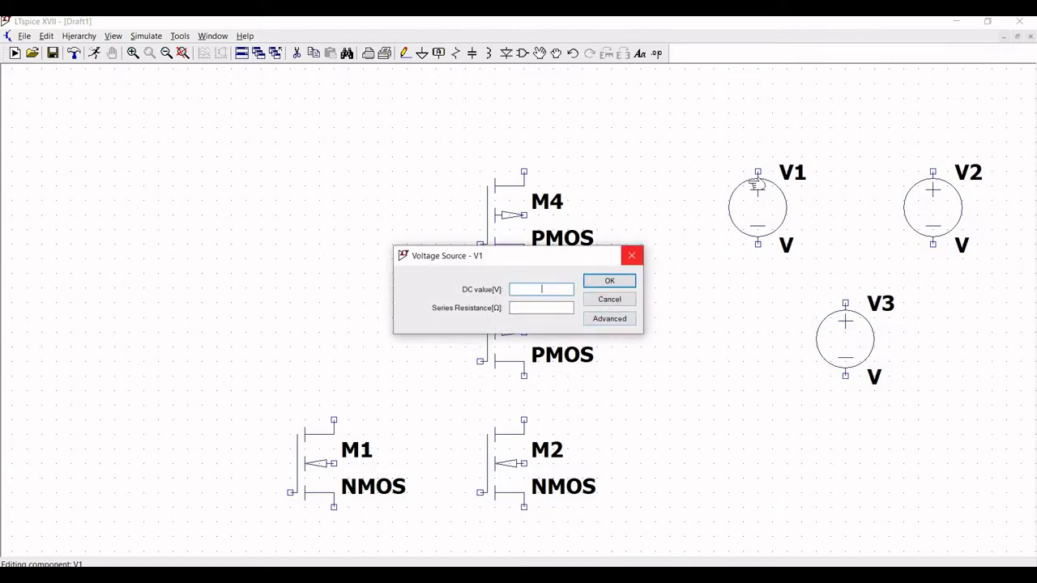
{"action": "key", "text": "Escape"}
{"action": "right_click", "coordinate": [794, 173]}
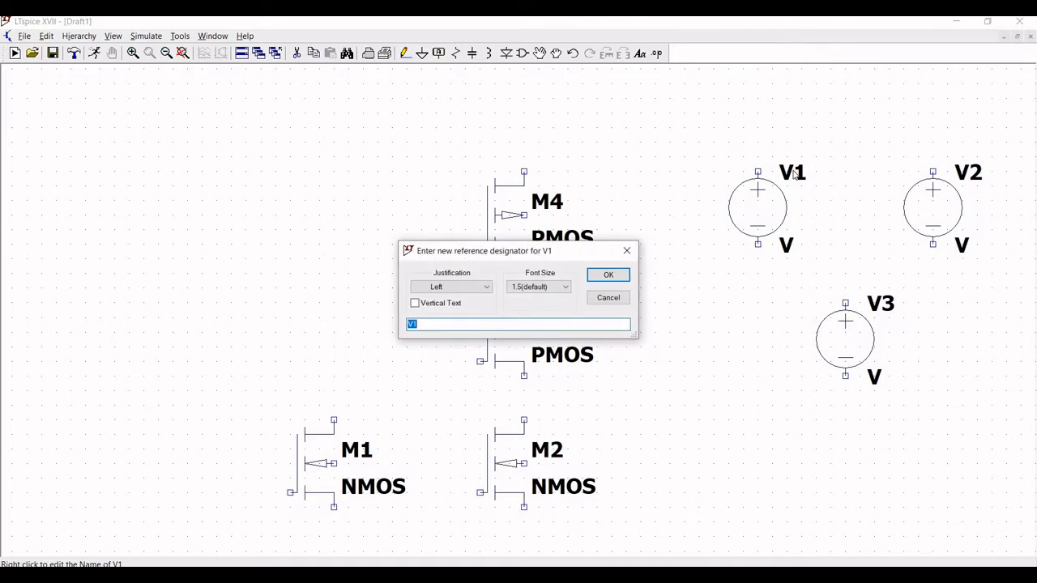
{"action": "type", "text": "VDD"}
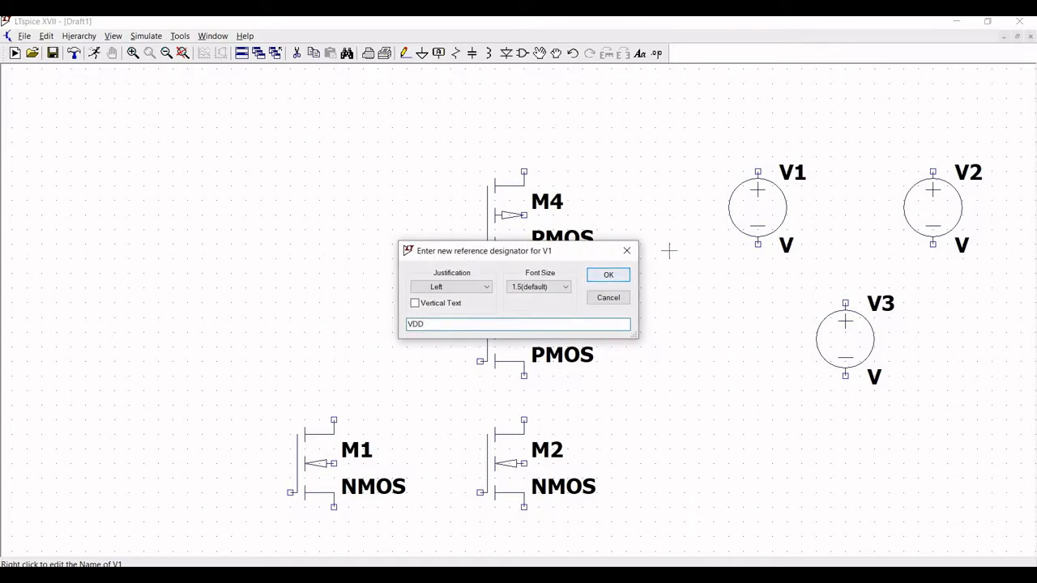
{"action": "key", "text": "Return"}
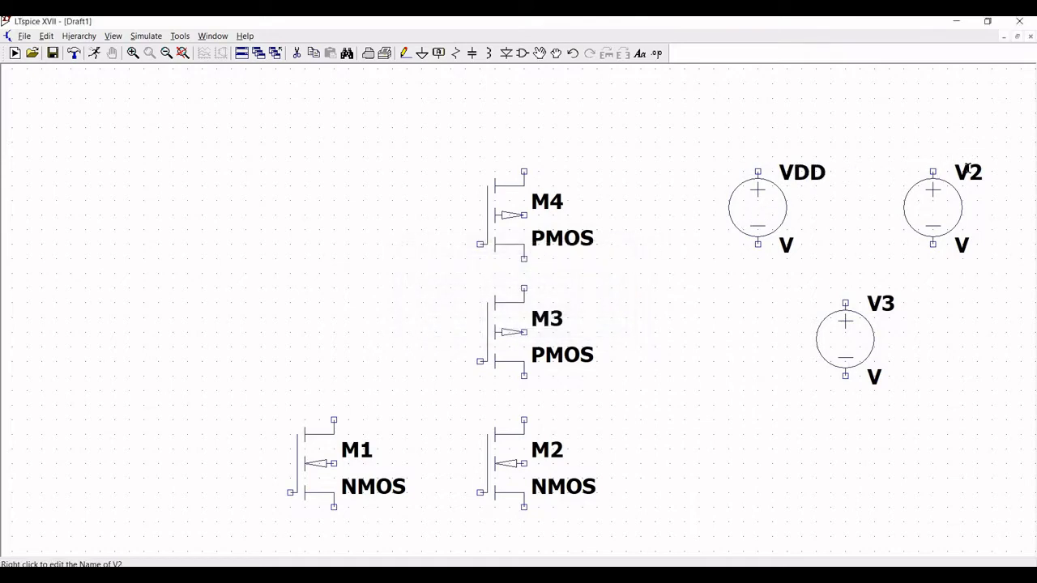
- Rename the voltage source V2 as VA and V3 as VB
{"action": "right_click", "coordinate": [901, 195]}
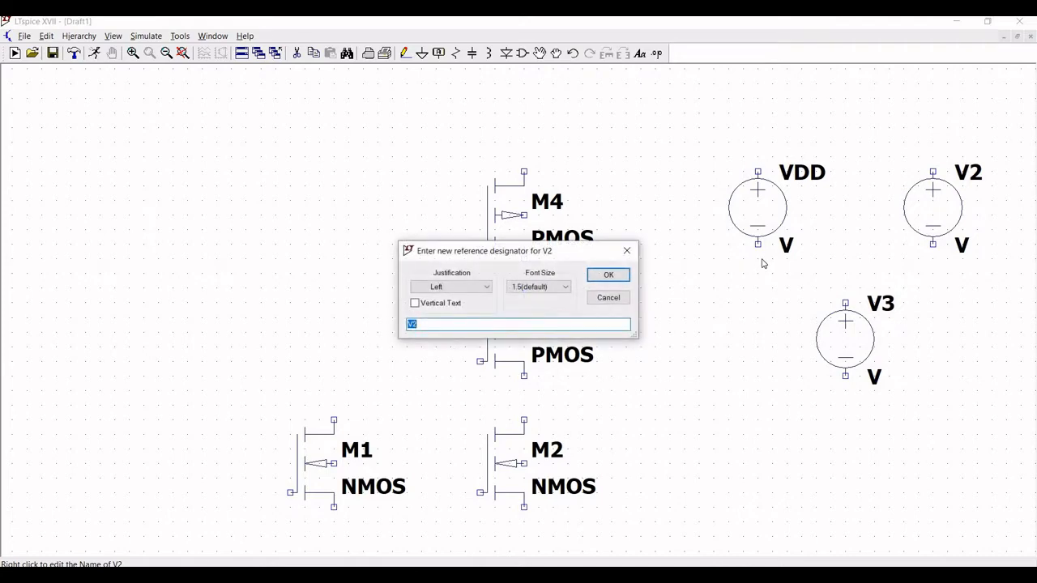
{"action": "type", "text": "VA"}
{"action": "key", "text": "Return"}
{"action": "right_click", "coordinate": [886, 302]}
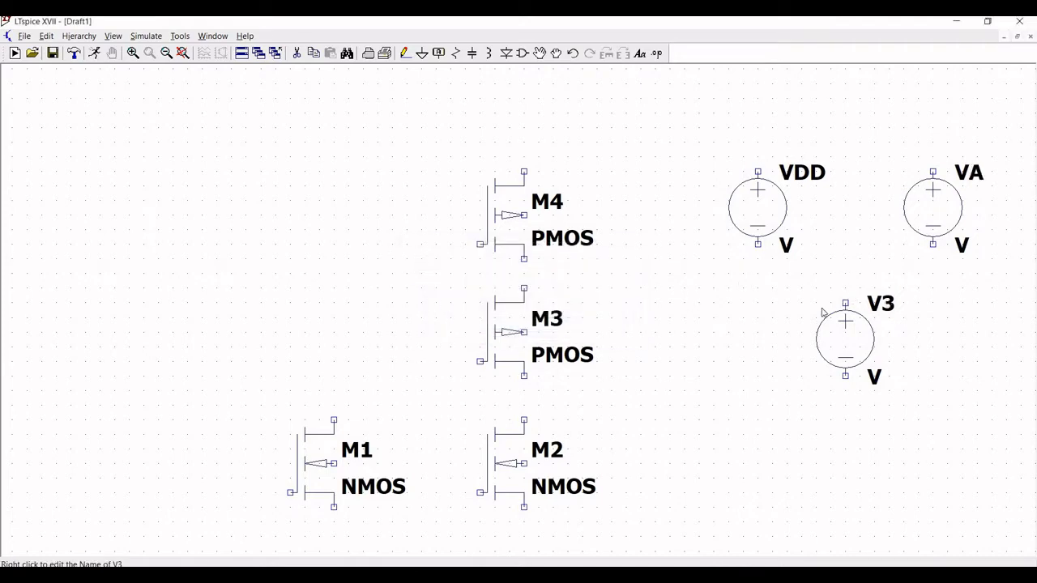
{"action": "type", "text": "VB"}
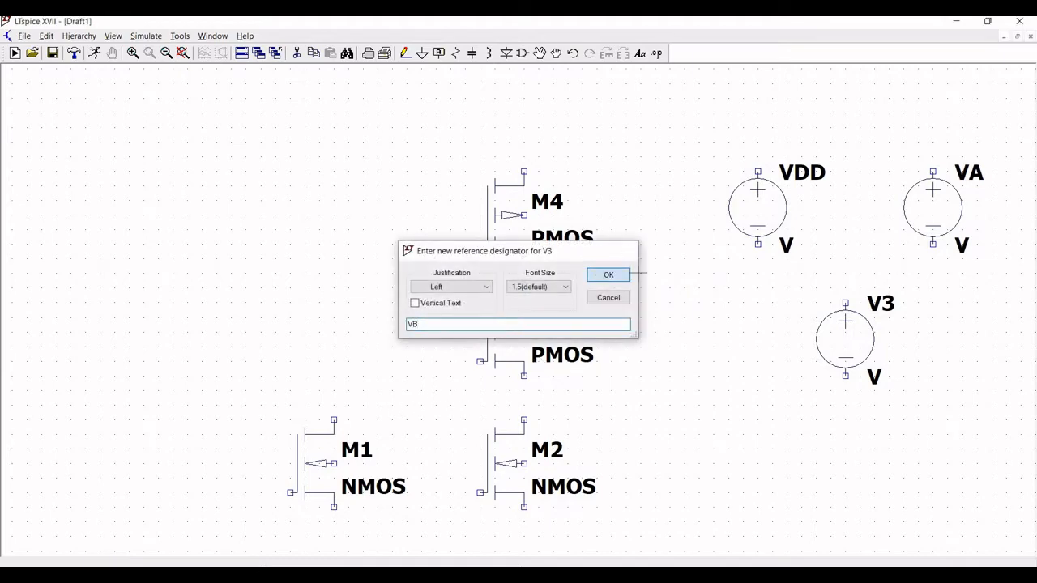
{"action": "left_click", "coordinate": [606, 276]}
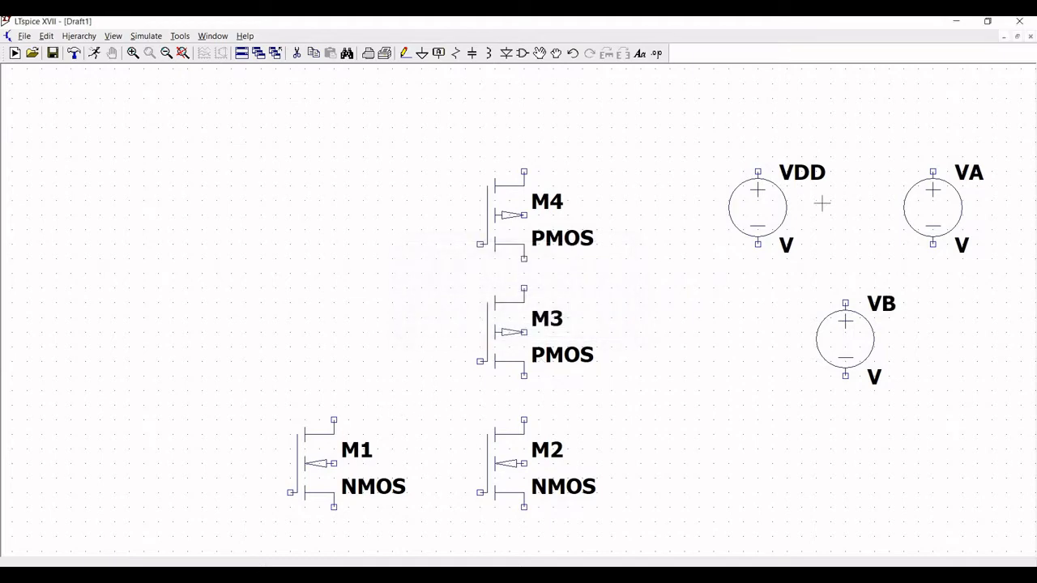
- Attach a ground symbol to the negative terminal of each of the sources VDD, VA and VB
{"action": "left_click", "coordinate": [422, 53]}
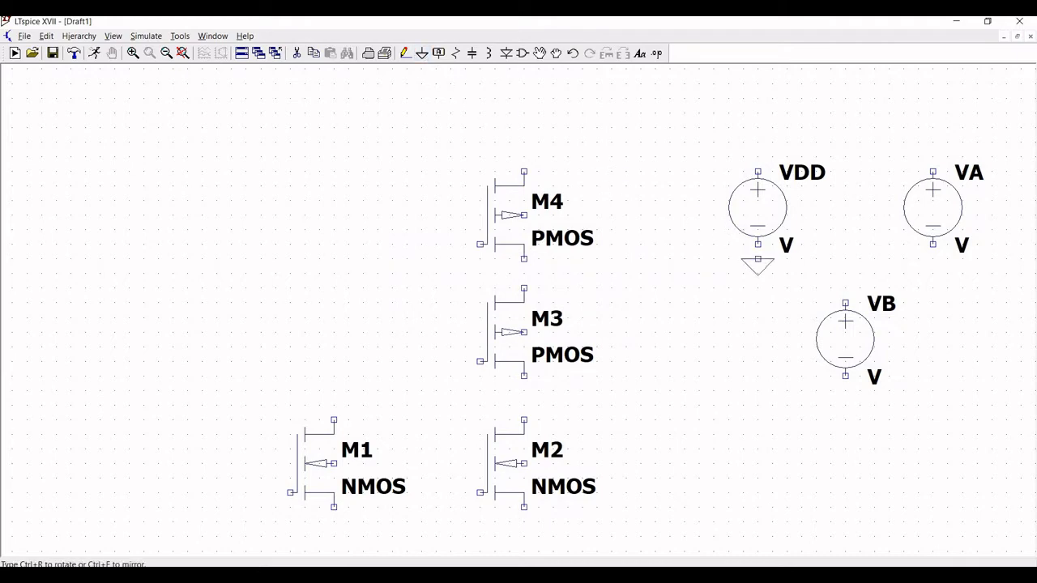
{"action": "left_click", "coordinate": [757, 243]}
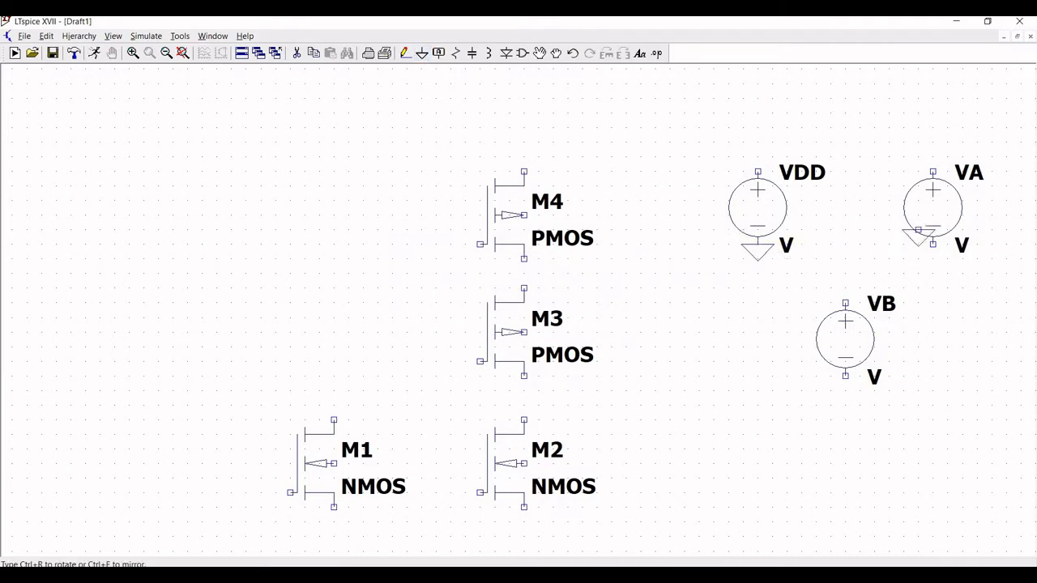
{"action": "left_click", "coordinate": [933, 243]}
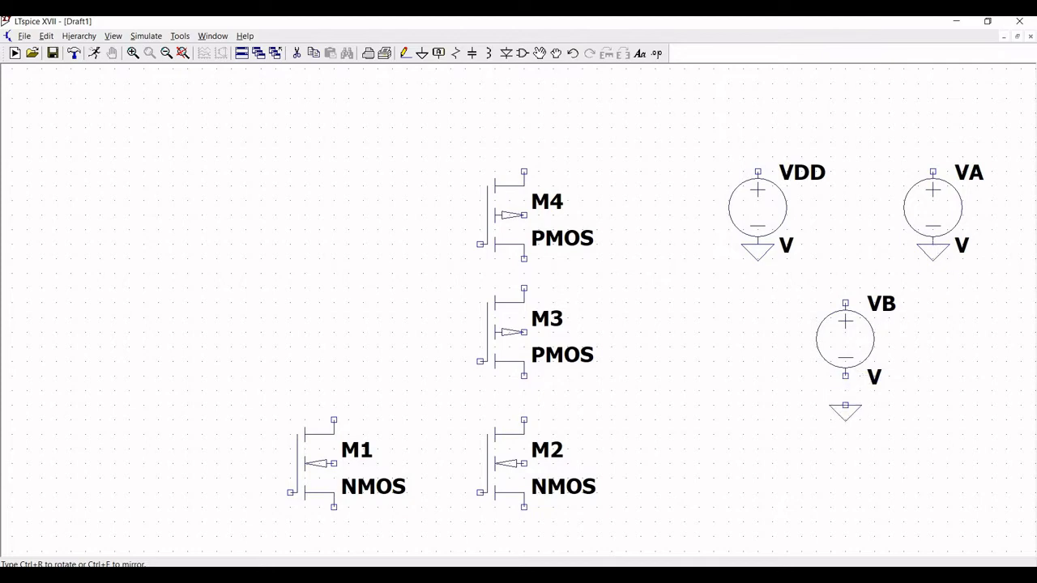
{"action": "left_click", "coordinate": [845, 375]}
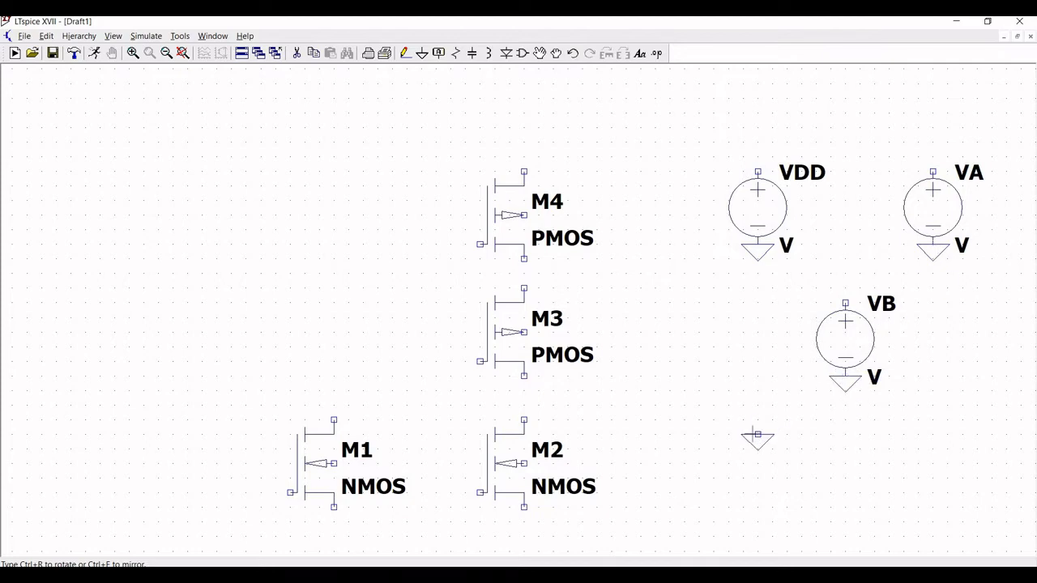
{"action": "key", "text": "Escape"}
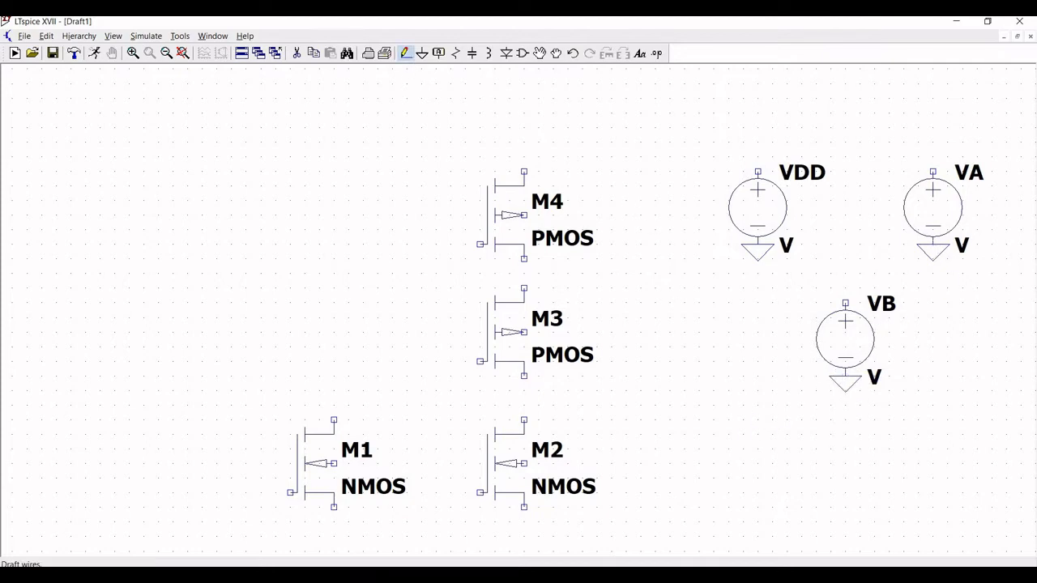
- Draw a short wire upward from the positive terminal of each of the sources VDD, VA and VB
{"action": "left_click", "coordinate": [405, 53]}
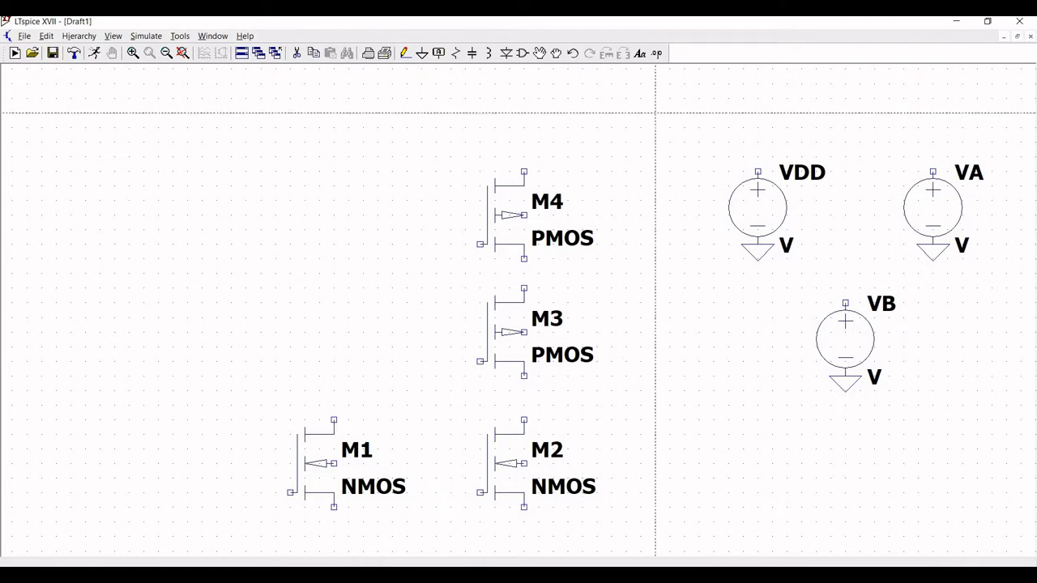
{"action": "left_click", "coordinate": [757, 172]}
{"action": "right_click", "coordinate": [757, 143]}
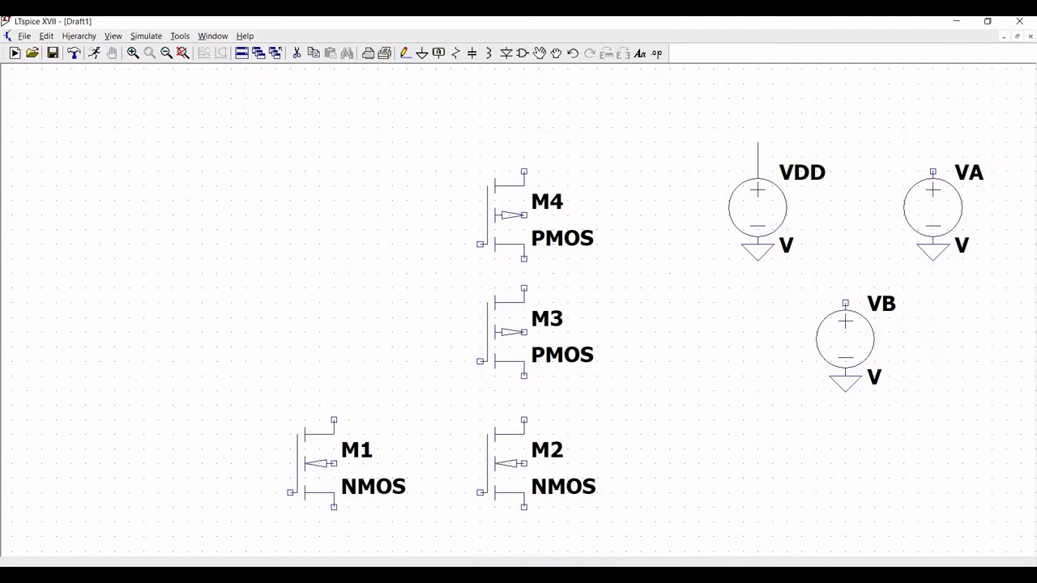
{"action": "left_click", "coordinate": [933, 172]}
{"action": "left_click", "coordinate": [918, 142]}
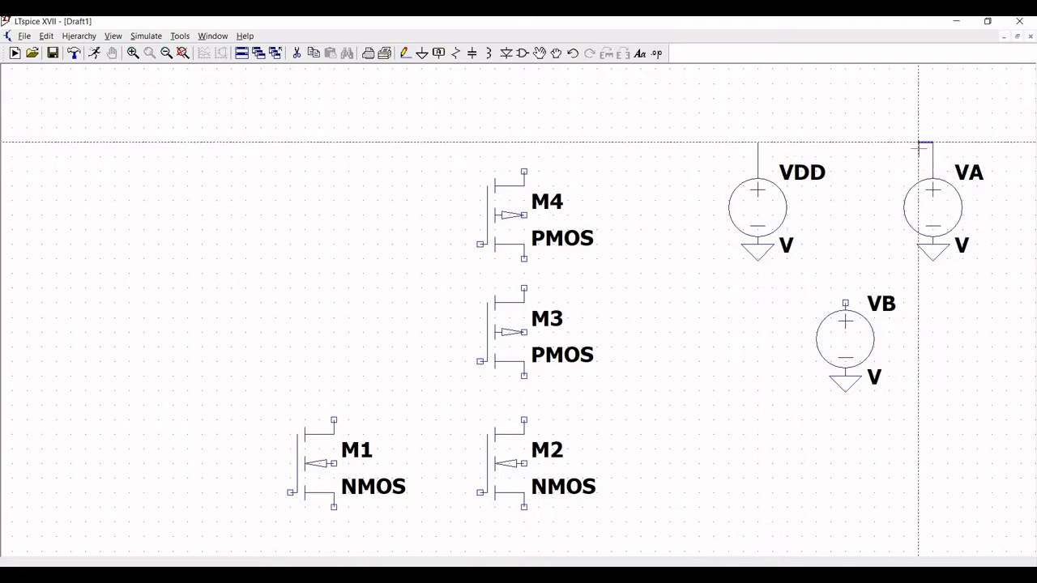
{"action": "key", "text": "Escape"}
{"action": "key", "text": "F3"}
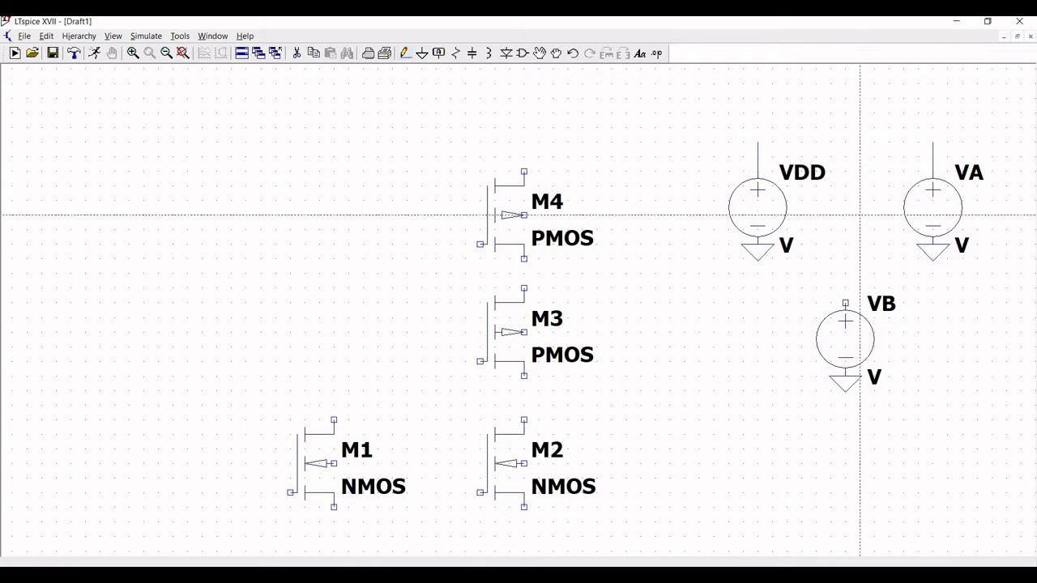
{"action": "left_click", "coordinate": [844, 303]}
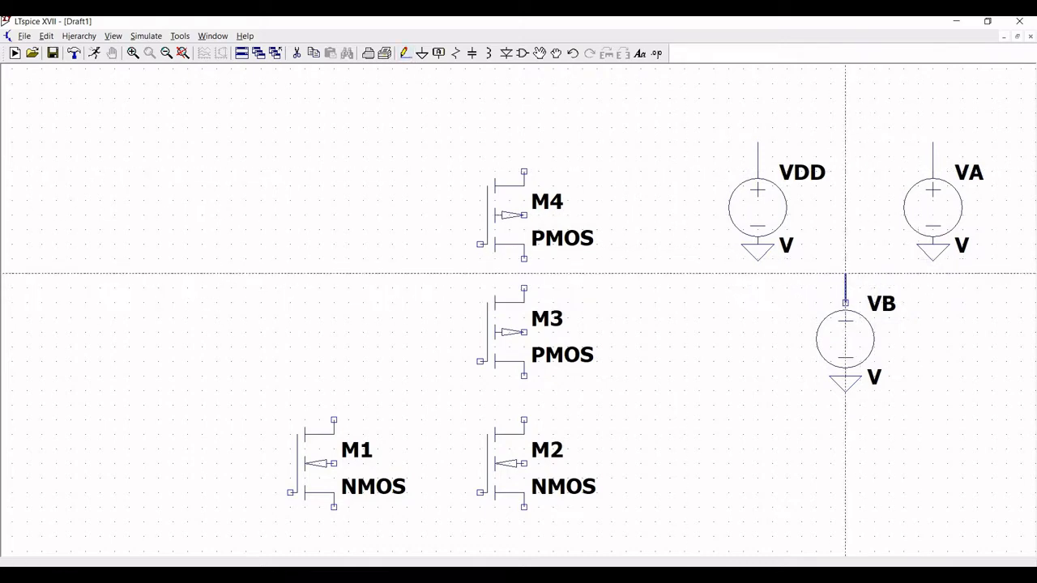
{"action": "left_click", "coordinate": [845, 275]}
{"action": "key", "text": "Escape"}
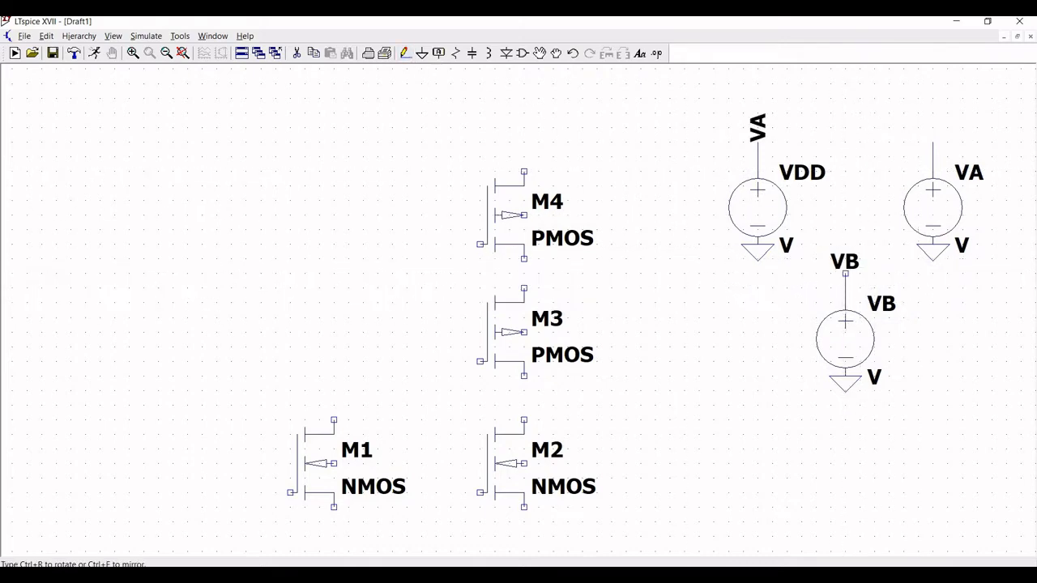
- Place a vertically rotated VB net label on the end of the wire above source VB
{"action": "key", "text": "ctrl+r"}
{"action": "left_click", "coordinate": [845, 274]}
{"action": "key", "text": "Escape"}
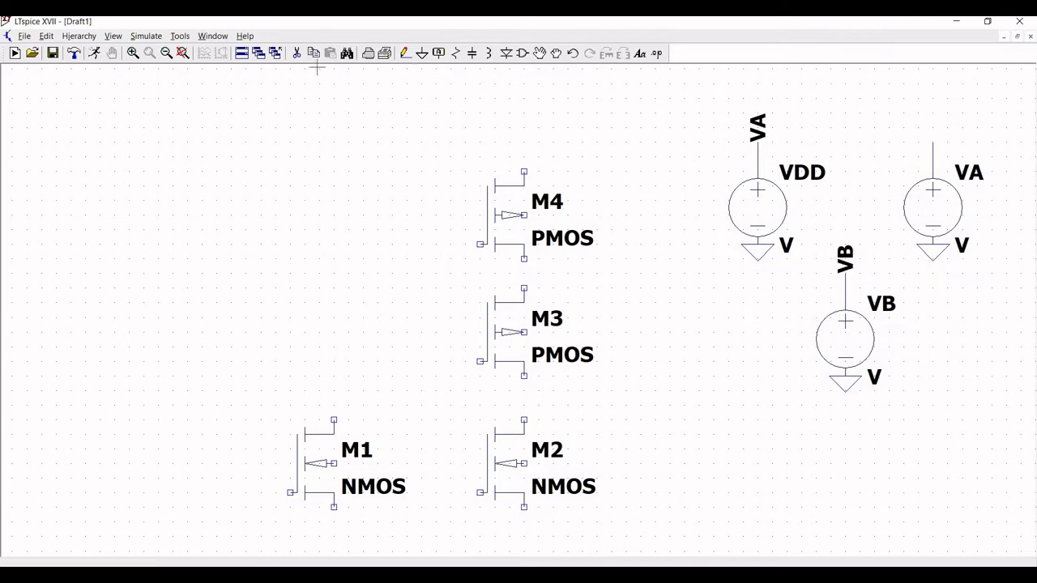
- Replace the wrong VA label above source VDD with a vertically rotated VDD net label
{"action": "key", "text": "Delete"}
{"action": "left_click", "coordinate": [438, 53]}
{"action": "type", "text": "VDD"}
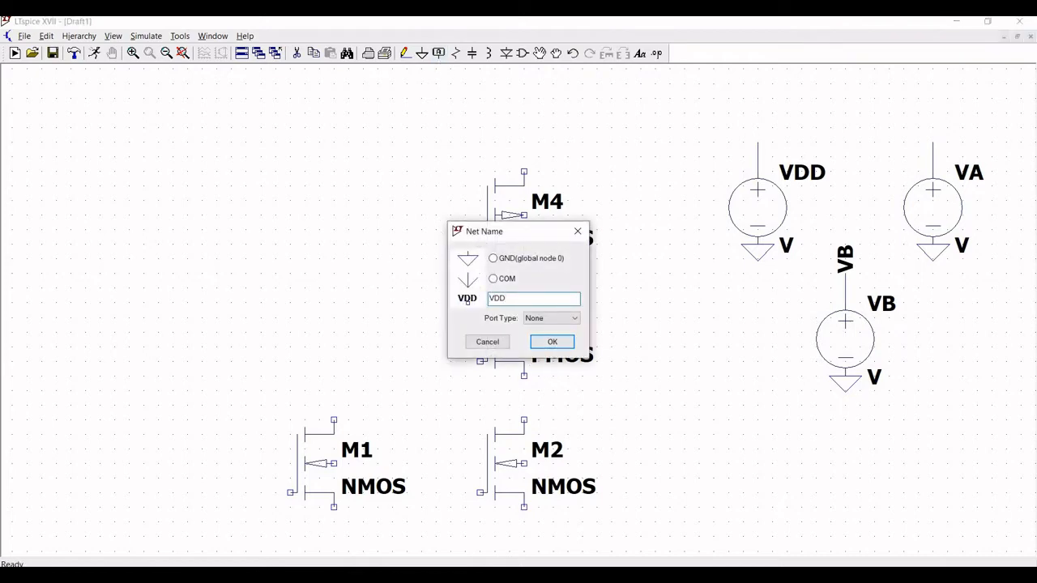
{"action": "key", "text": "Return"}
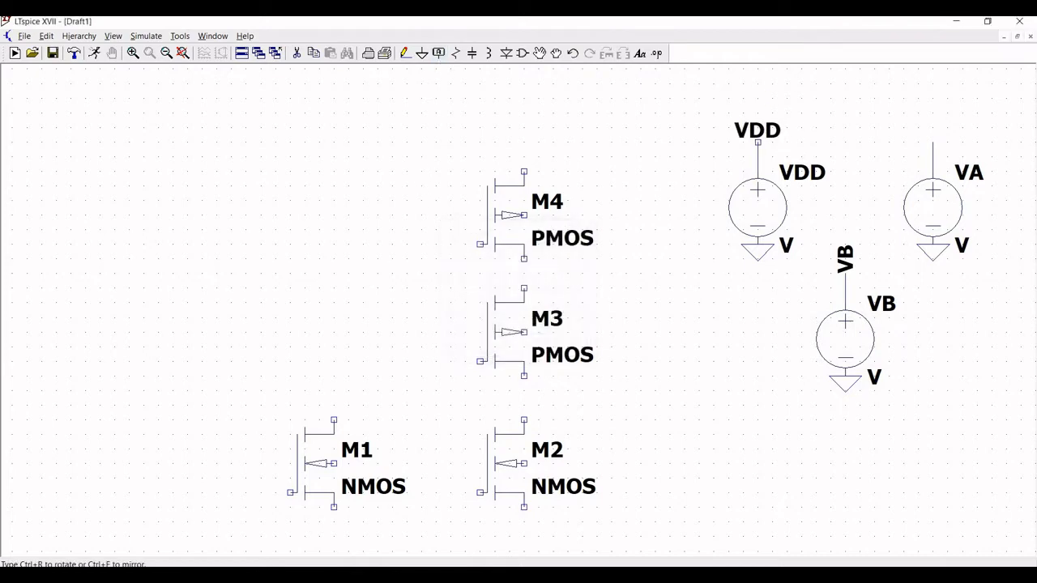
{"action": "left_click", "coordinate": [757, 141]}
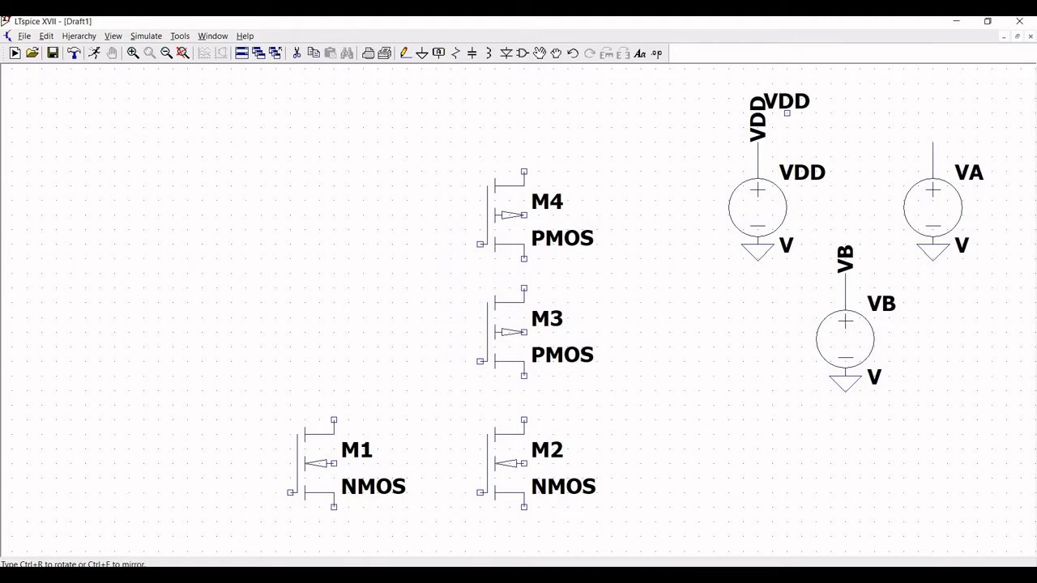
{"action": "key", "text": "Escape"}
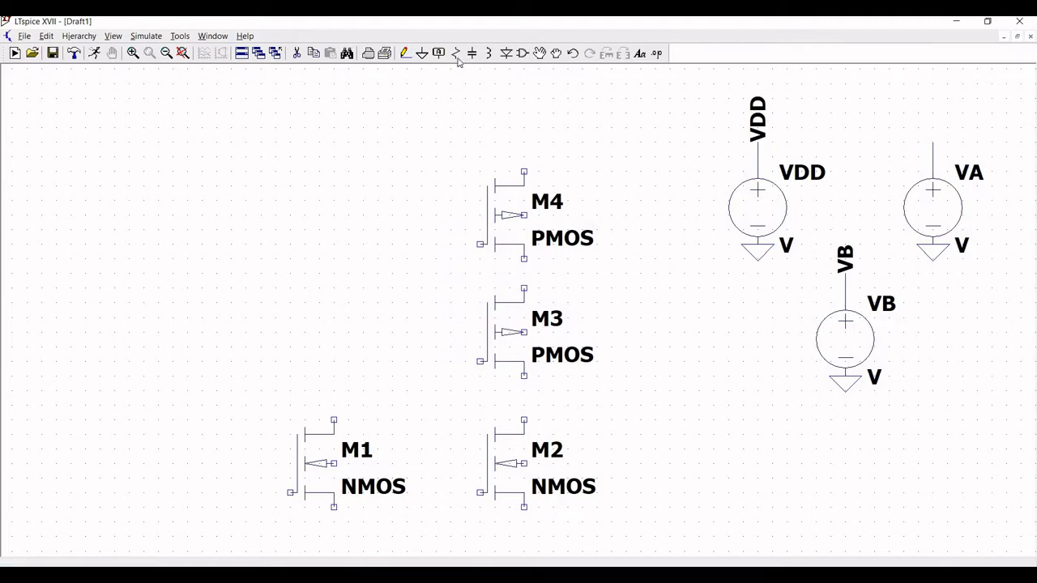
- Place a vertically rotated VA net label on the end of the wire above source VA
{"action": "key", "text": "F4"}
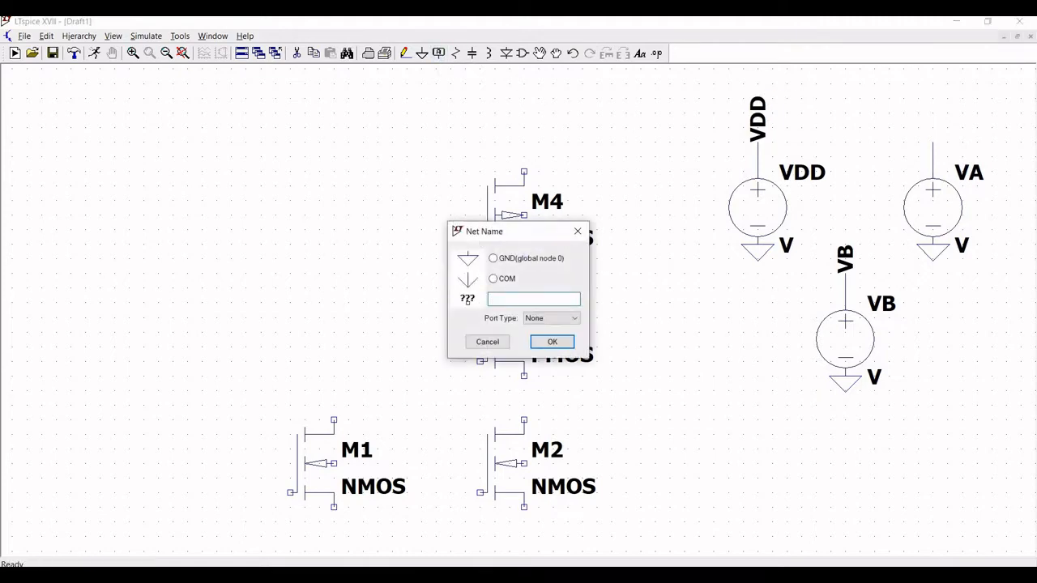
{"action": "type", "text": "VA"}
{"action": "left_click", "coordinate": [552, 341]}
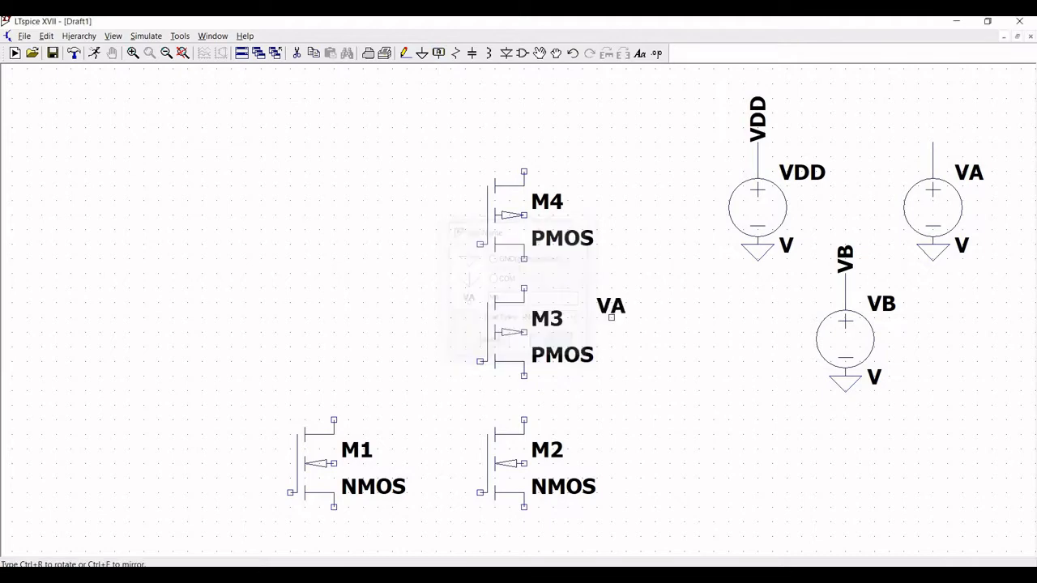
{"action": "key", "text": "ctrl+r"}
{"action": "left_click", "coordinate": [932, 143]}
{"action": "key", "text": "Escape"}
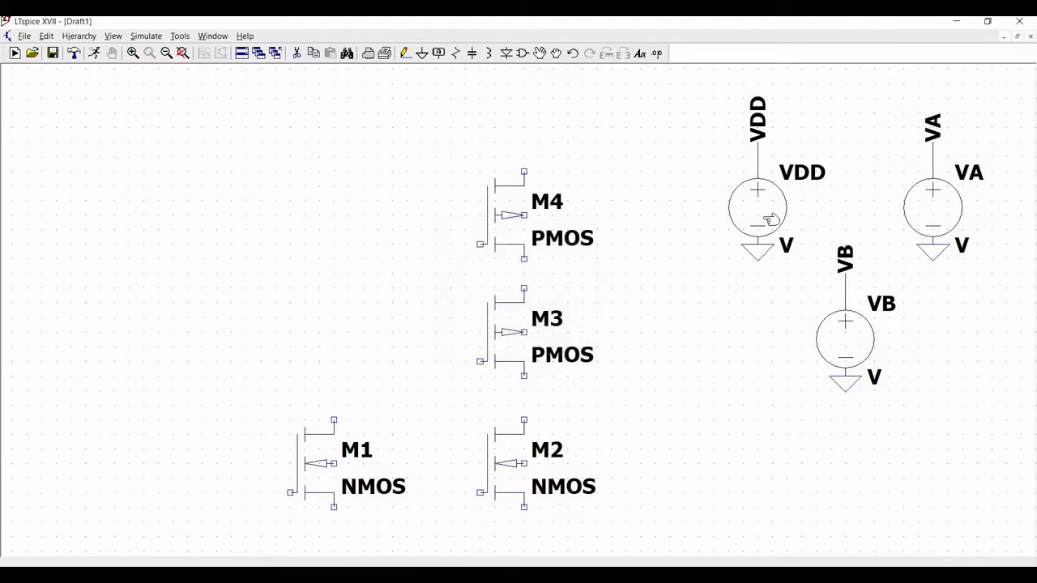
- Set the DC value of source VDD to 1 V
{"action": "right_click", "coordinate": [763, 223]}
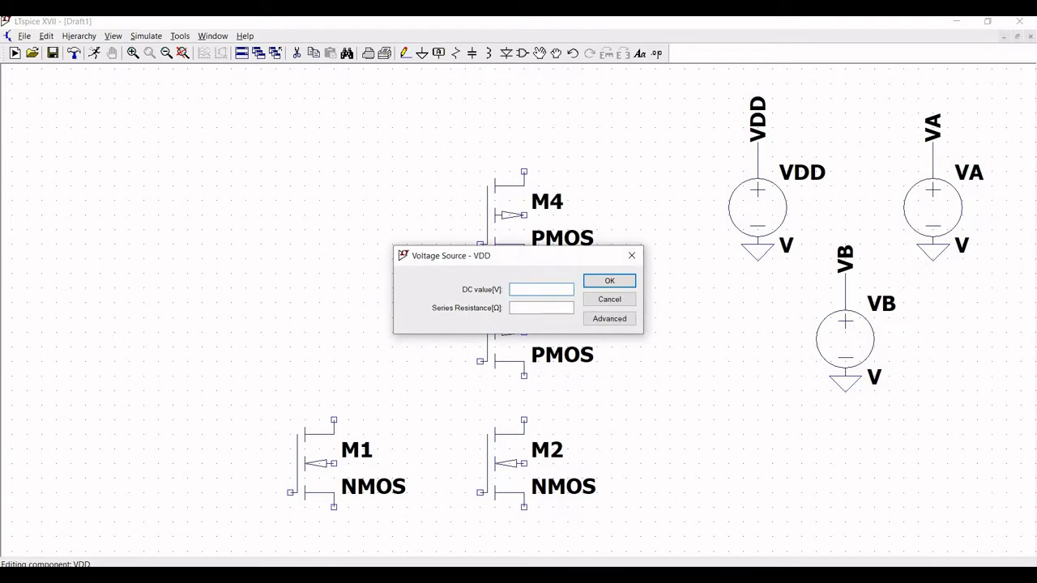
{"action": "type", "text": "1"}
{"action": "left_click", "coordinate": [621, 285]}
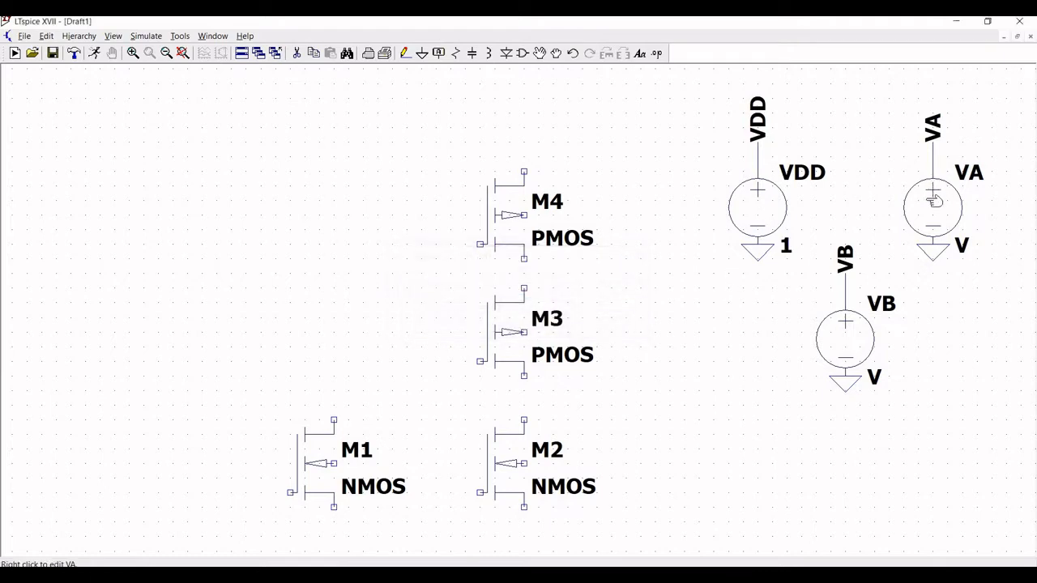
- Give source VA a PULSE function with an initial voltage of 0, an on voltage of 1 and a delay of 6n
{"action": "right_click", "coordinate": [928, 205]}
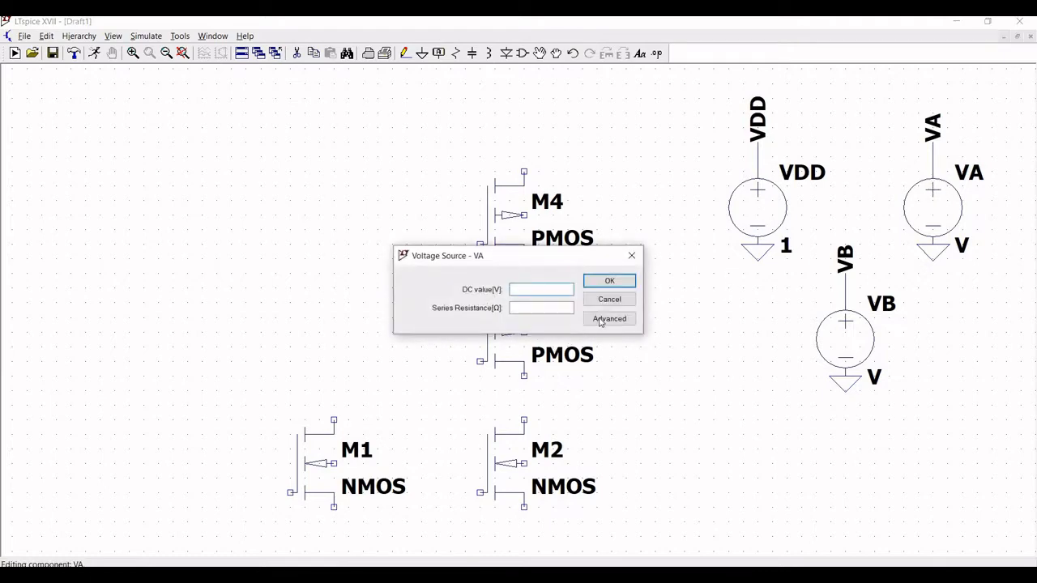
{"action": "left_click", "coordinate": [603, 320]}
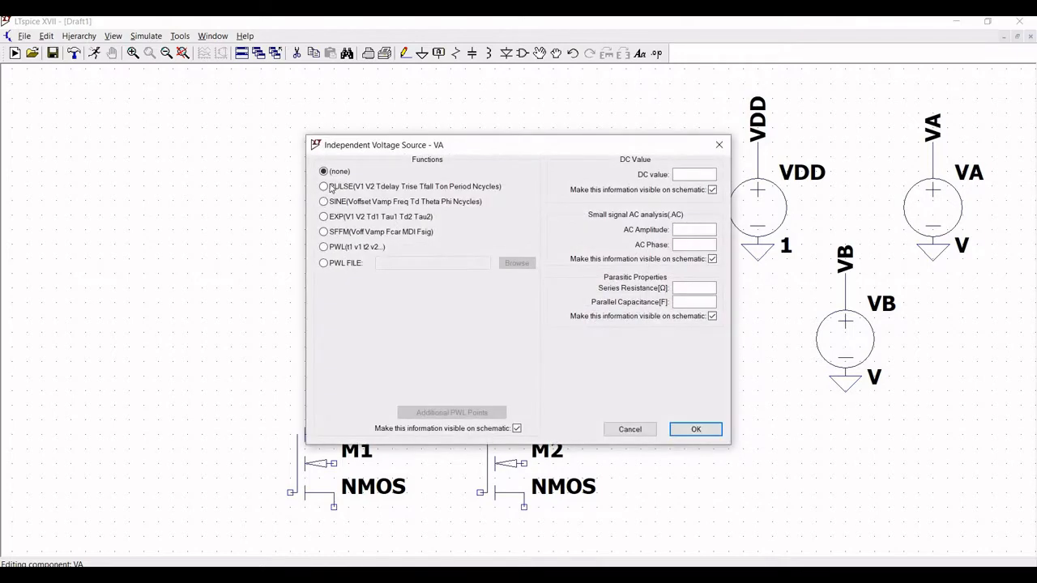
{"action": "left_click", "coordinate": [328, 188]}
{"action": "left_click", "coordinate": [473, 295]}
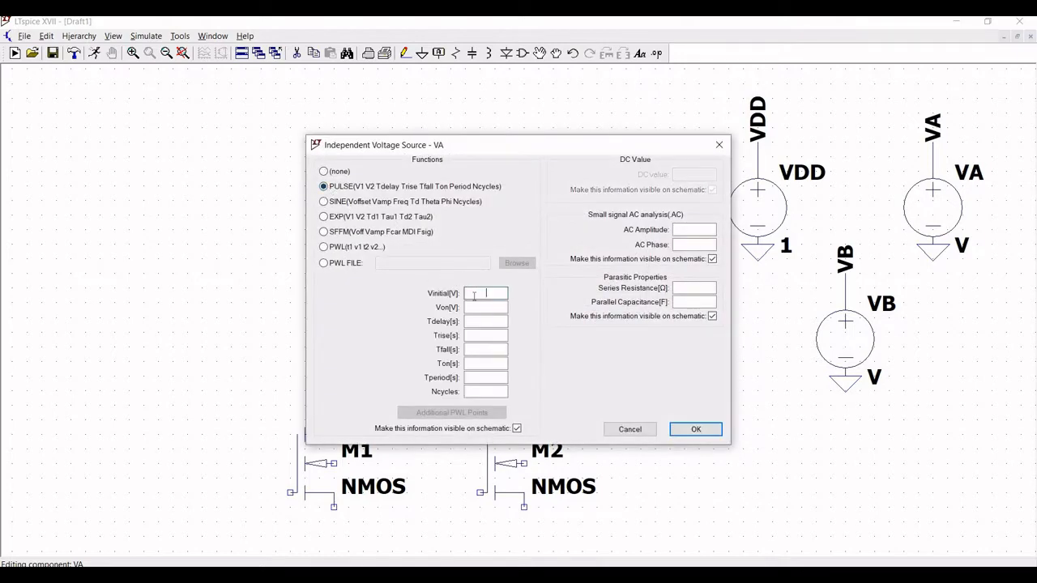
{"action": "type", "text": "0"}
{"action": "key", "text": "Tab"}
{"action": "type", "text": "1"}
{"action": "key", "text": "Tab"}
{"action": "type", "text": "6n"}
- Complete VA's pulse timing with rise and fall times of 0, an on time of 3n and a period of 10n
{"action": "key", "text": "Tab"}
{"action": "type", "text": "0"}
{"action": "key", "text": "Tab"}
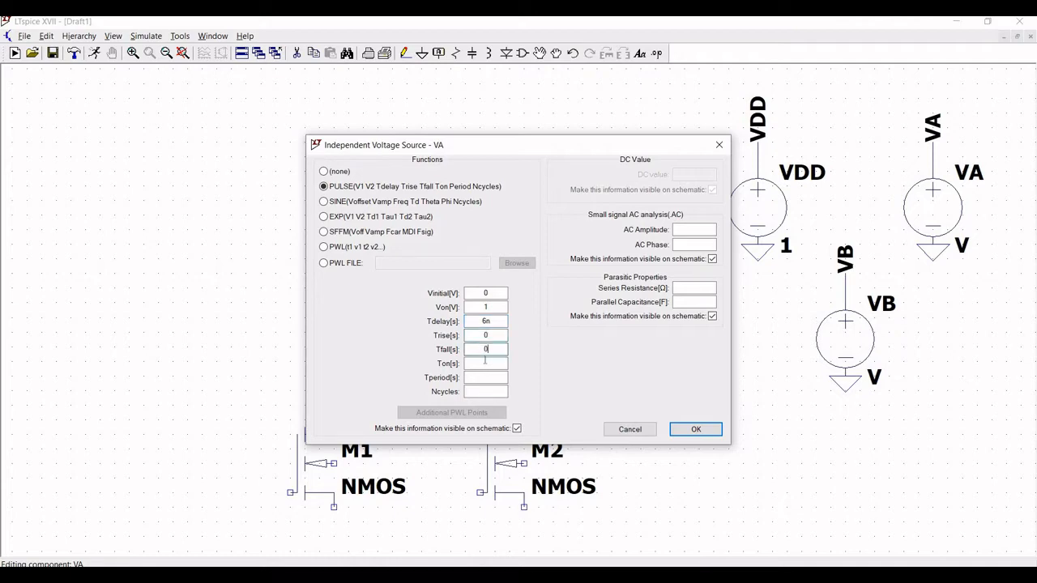
{"action": "type", "text": "0"}
{"action": "key", "text": "Tab"}
{"action": "type", "text": "3n"}
{"action": "left_click", "coordinate": [486, 377]}
{"action": "type", "text": "10n"}
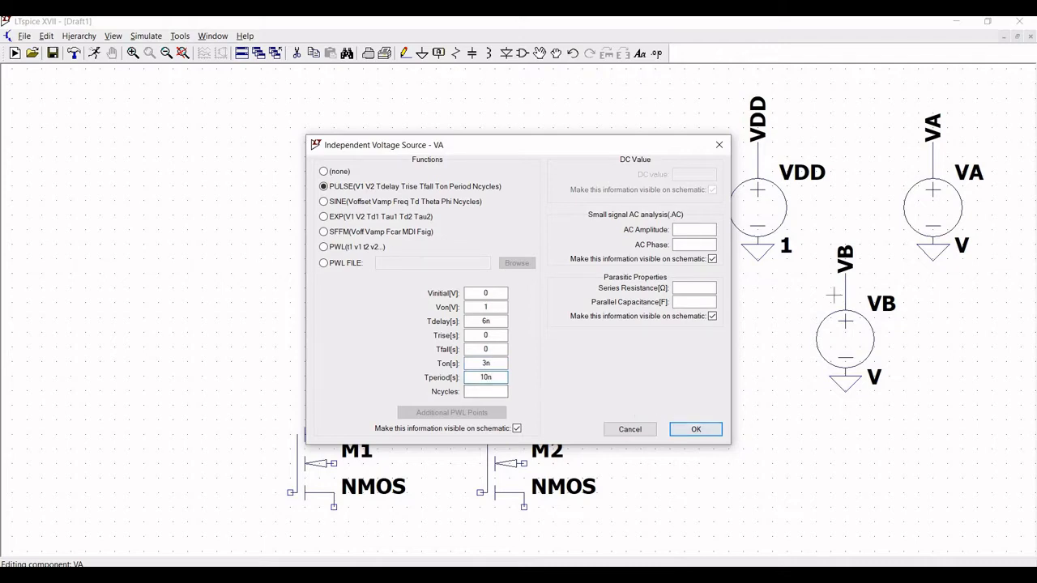
{"action": "left_click", "coordinate": [695, 429]}
- Give source VB a PULSE function with Vinitial 0, Von 1, Tdelay 6n, Trise 0, Tfall 0, Ton 3n and Tperiod 10n
{"action": "right_click", "coordinate": [854, 348]}
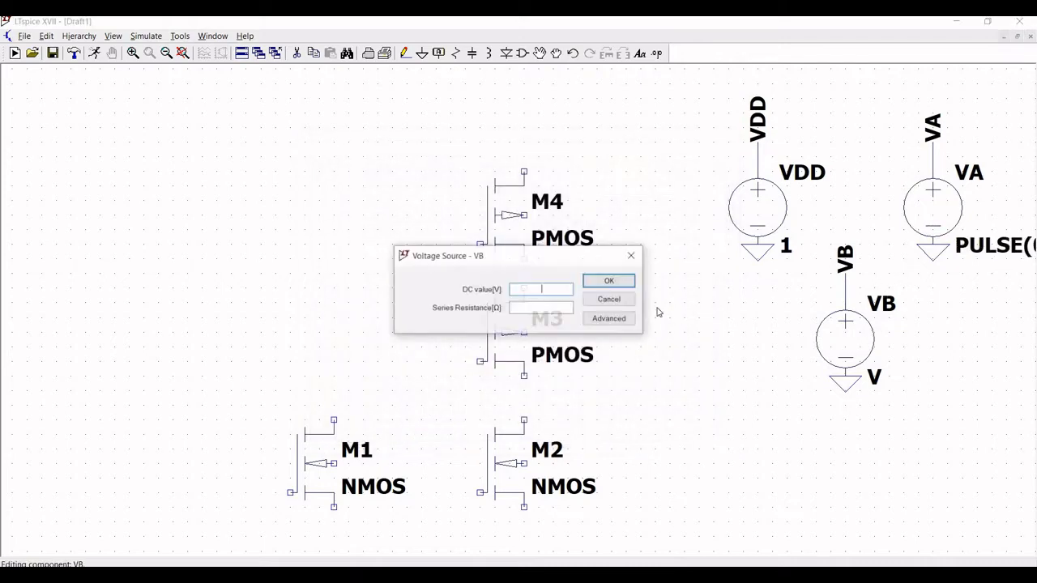
{"action": "left_click", "coordinate": [609, 317]}
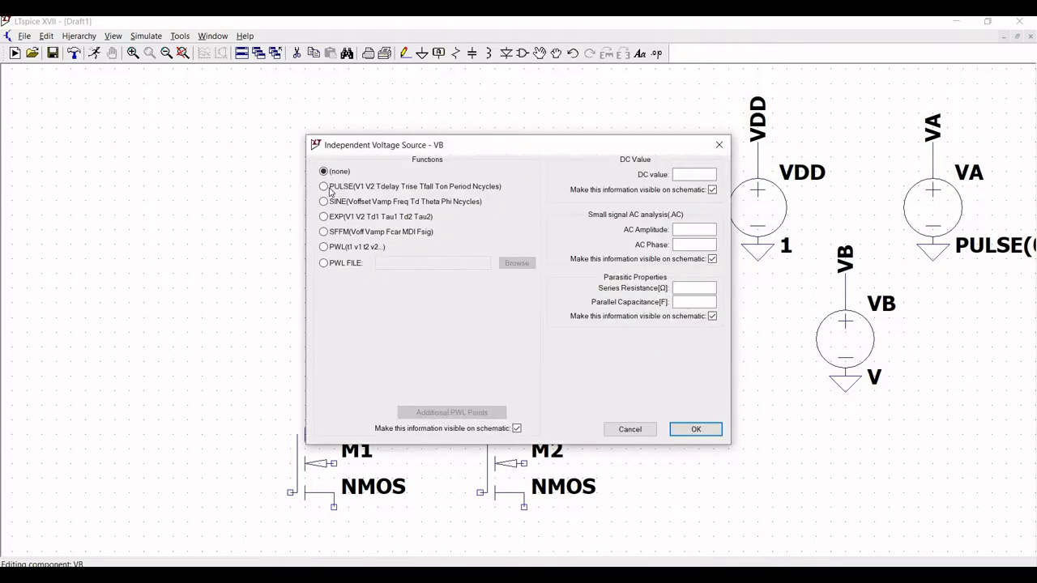
{"action": "left_click", "coordinate": [326, 187]}
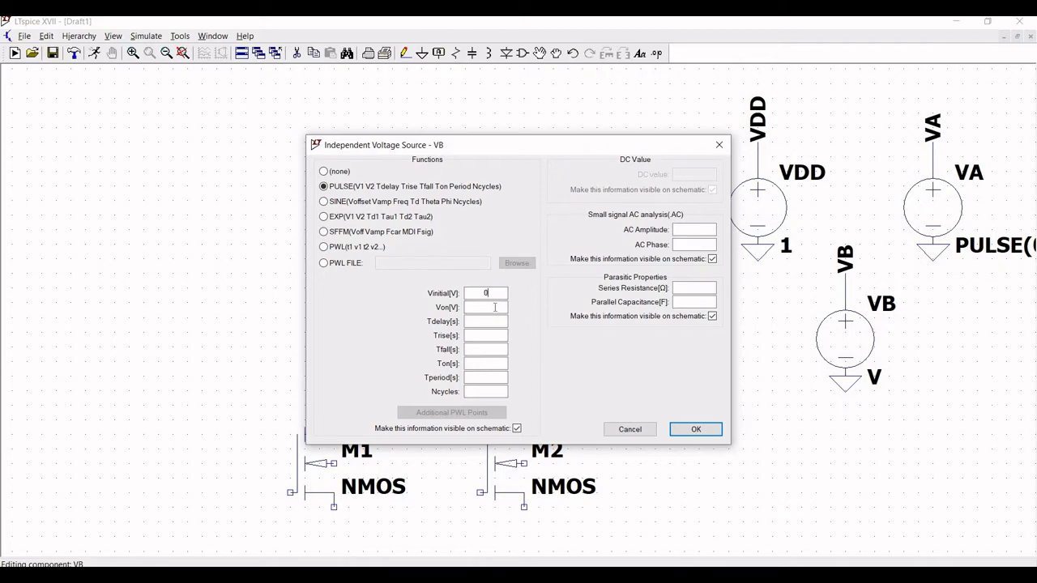
{"action": "left_click", "coordinate": [495, 307]}
{"action": "type", "text": "6n"}
{"action": "left_click", "coordinate": [491, 348]}
{"action": "left_click", "coordinate": [485, 363]}
{"action": "type", "text": "3n"}
{"action": "left_click", "coordinate": [485, 376]}
{"action": "type", "text": "10n"}
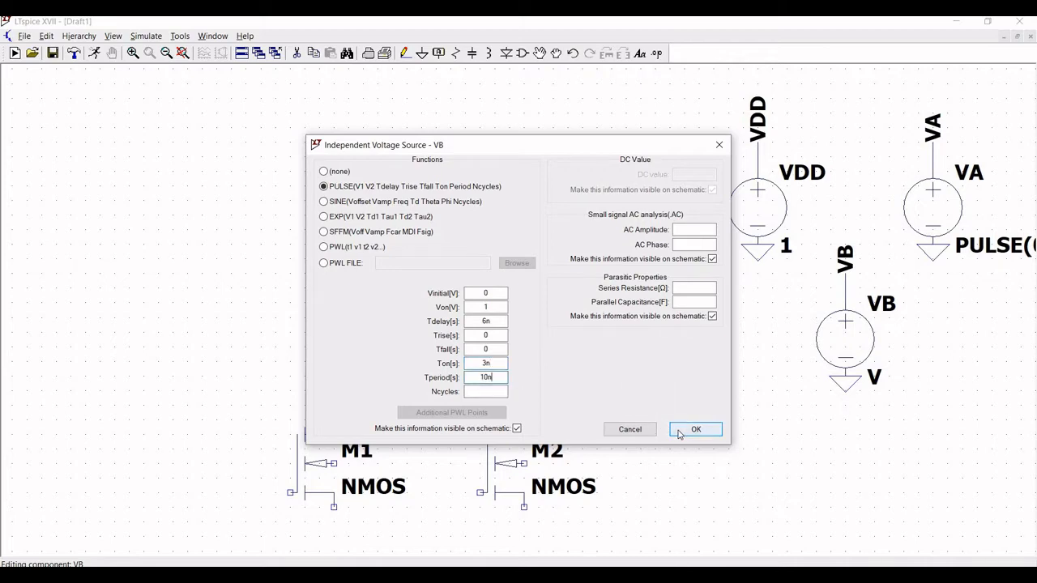
{"action": "left_click", "coordinate": [679, 429]}
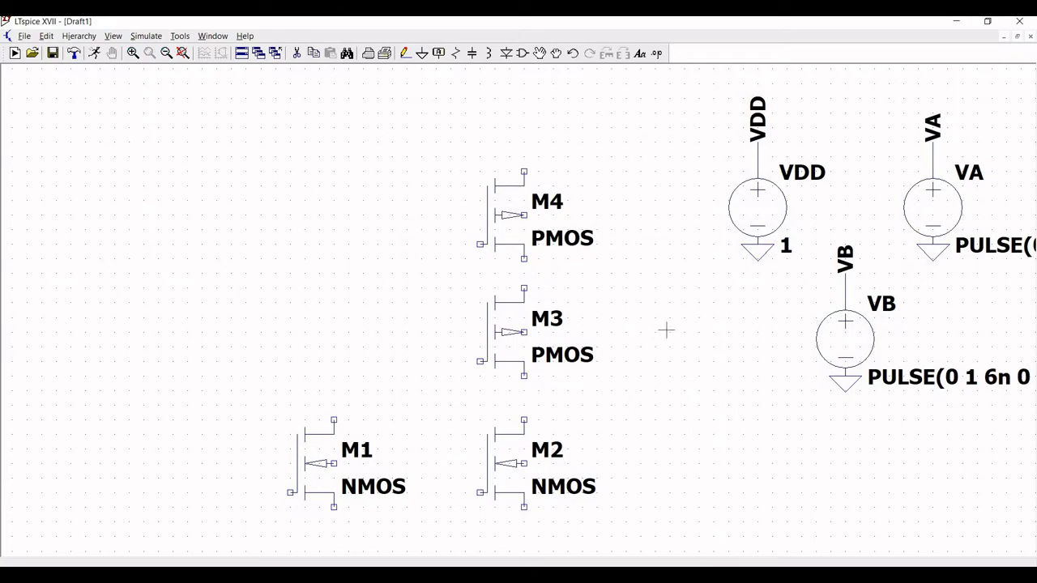
- Draw a wire upward from M4's top terminal and wire M4, M3 and M2 in series
{"action": "left_click_drag", "start_coordinate": [666, 330], "coordinate": [481, 326]}
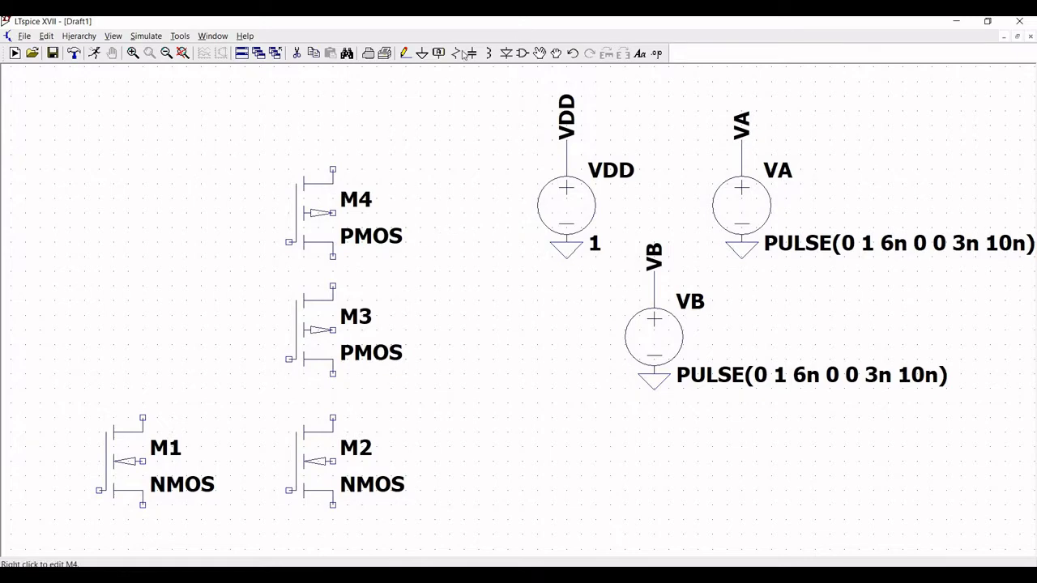
{"action": "left_click", "coordinate": [404, 54]}
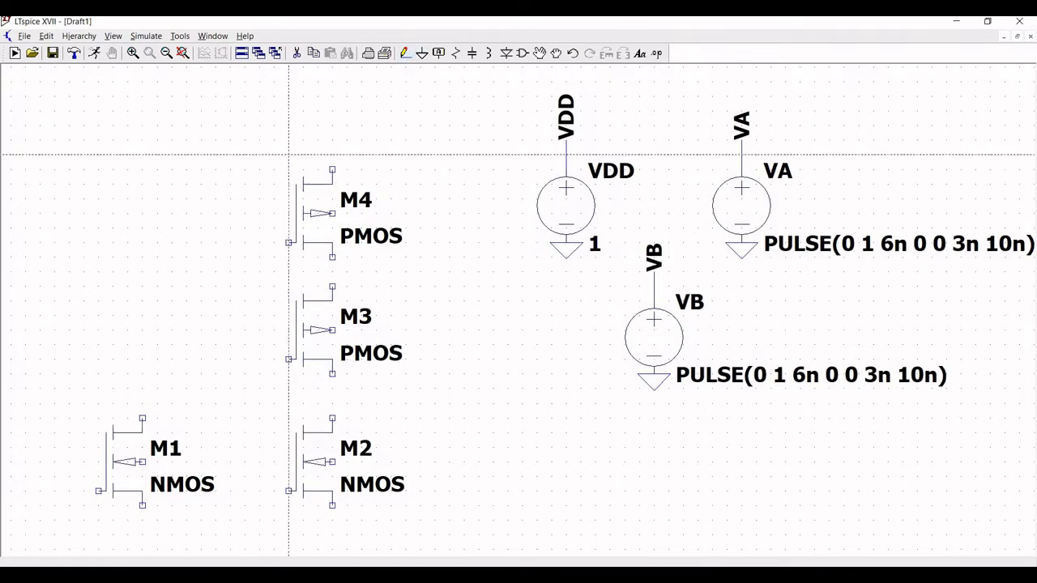
{"action": "left_click", "coordinate": [332, 170]}
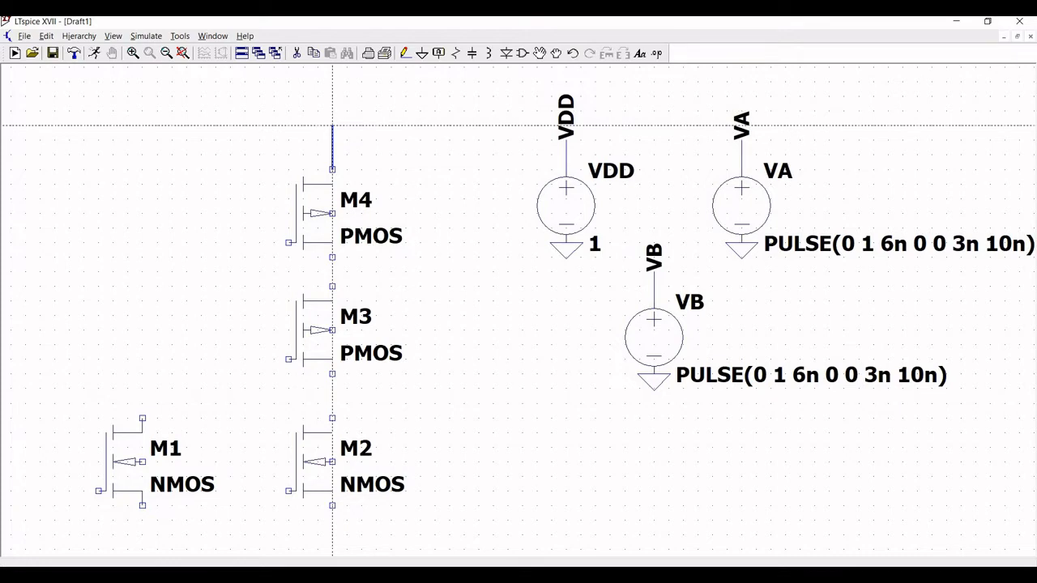
{"action": "right_click", "coordinate": [332, 126]}
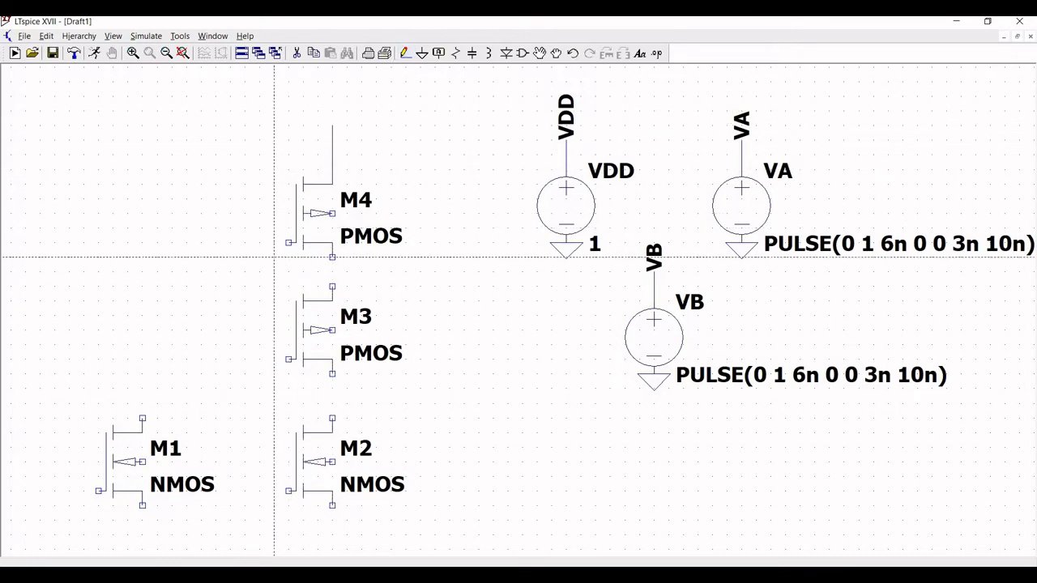
{"action": "left_click", "coordinate": [332, 257]}
{"action": "left_click", "coordinate": [332, 286]}
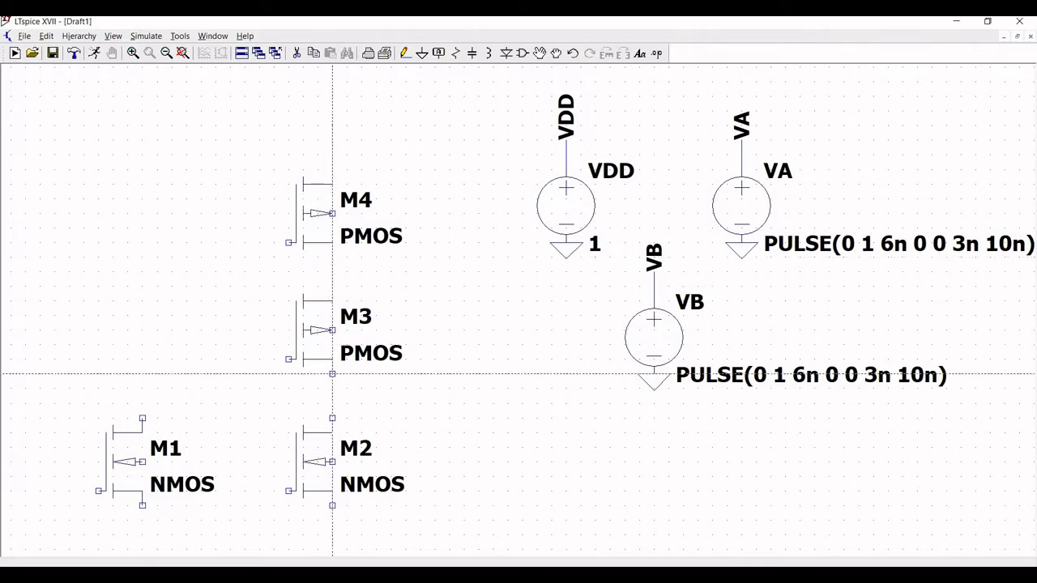
{"action": "left_click", "coordinate": [332, 374]}
{"action": "left_click", "coordinate": [332, 417]}
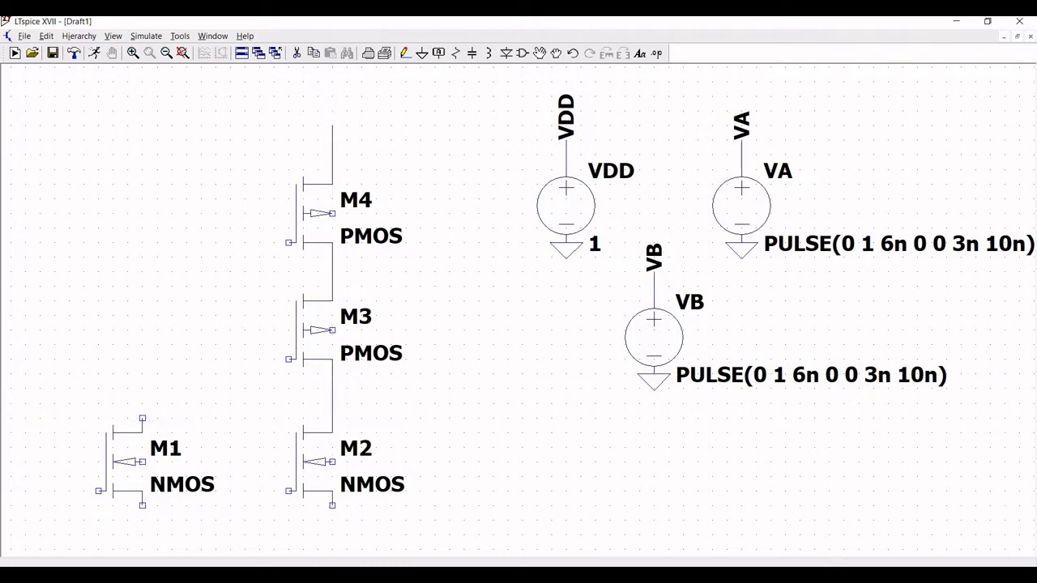
- Place a ground symbol a short distance below the bottom terminal of each of the NMOS transistors M1 and M2
{"action": "left_click", "coordinate": [422, 52]}
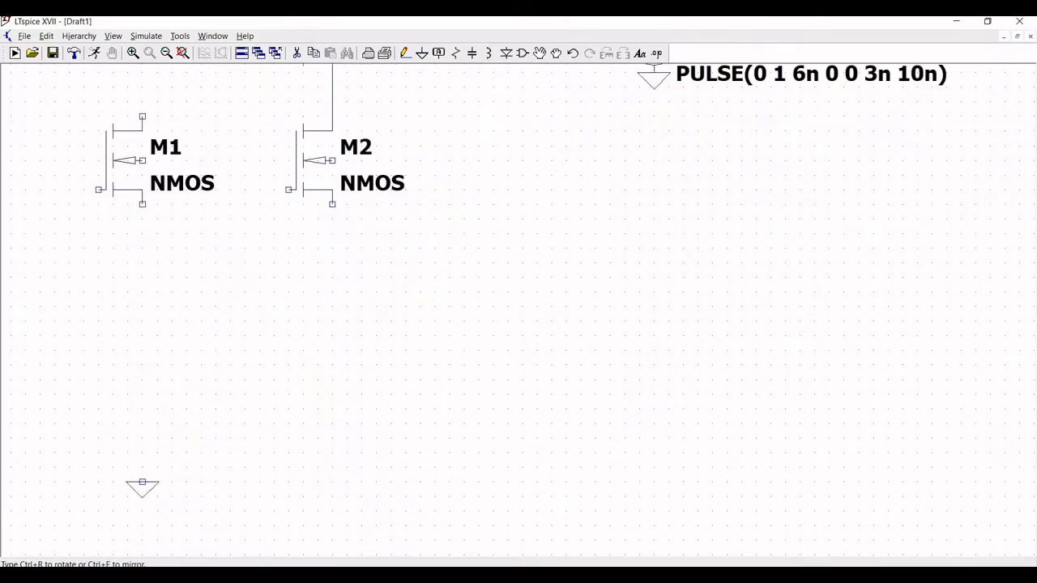
{"action": "left_click", "coordinate": [143, 240]}
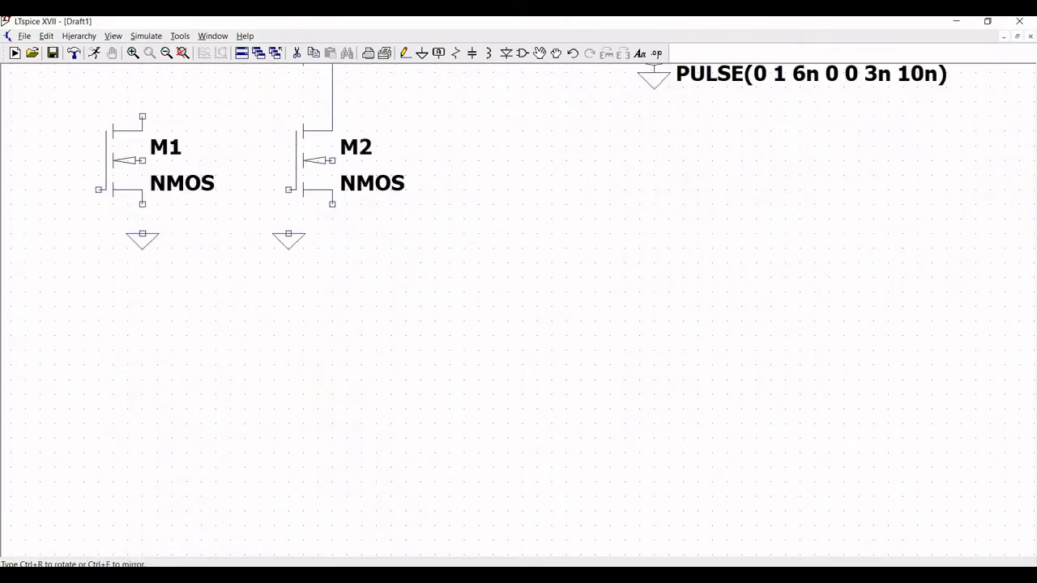
{"action": "left_click", "coordinate": [332, 237]}
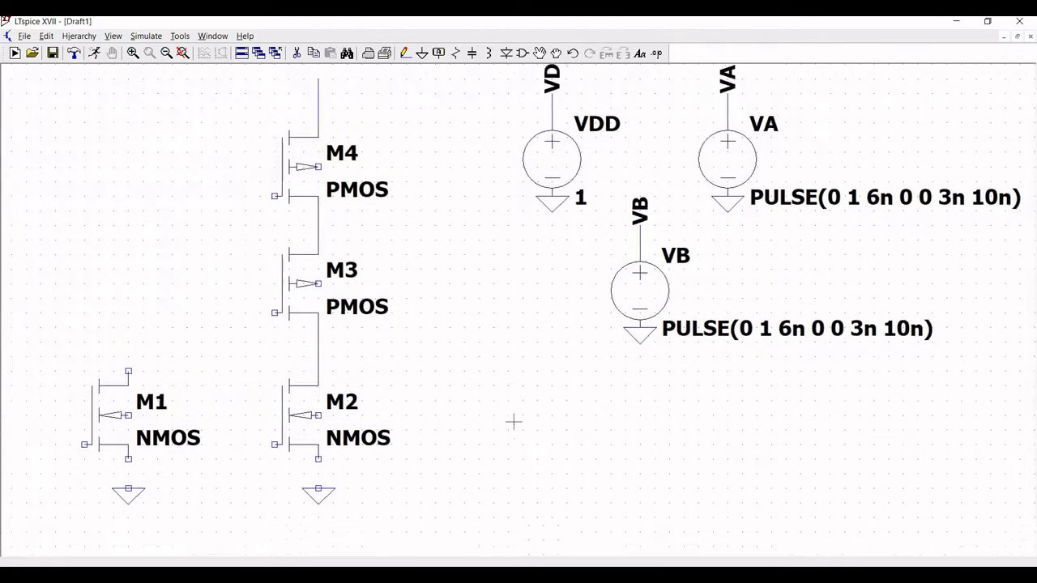
- Wire the bottom terminals of NMOS transistors M1 and M2 to the ground symbols beneath them
{"action": "left_click_drag", "start_coordinate": [513, 421], "coordinate": [513, 402]}
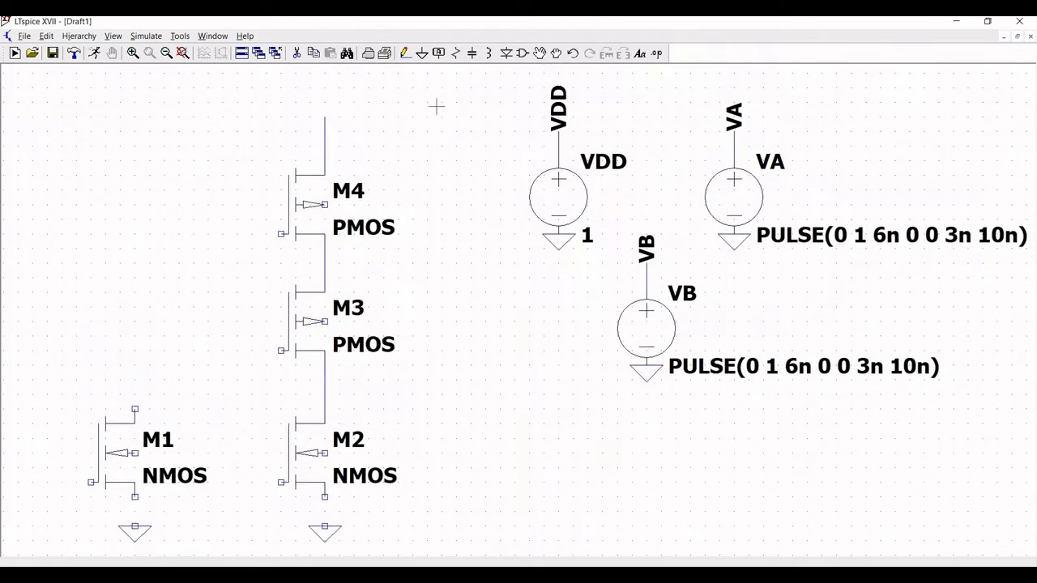
{"action": "left_click", "coordinate": [406, 54]}
{"action": "scroll", "coordinate": [121, 514], "scroll_direction": "down", "scroll_amount": 3}
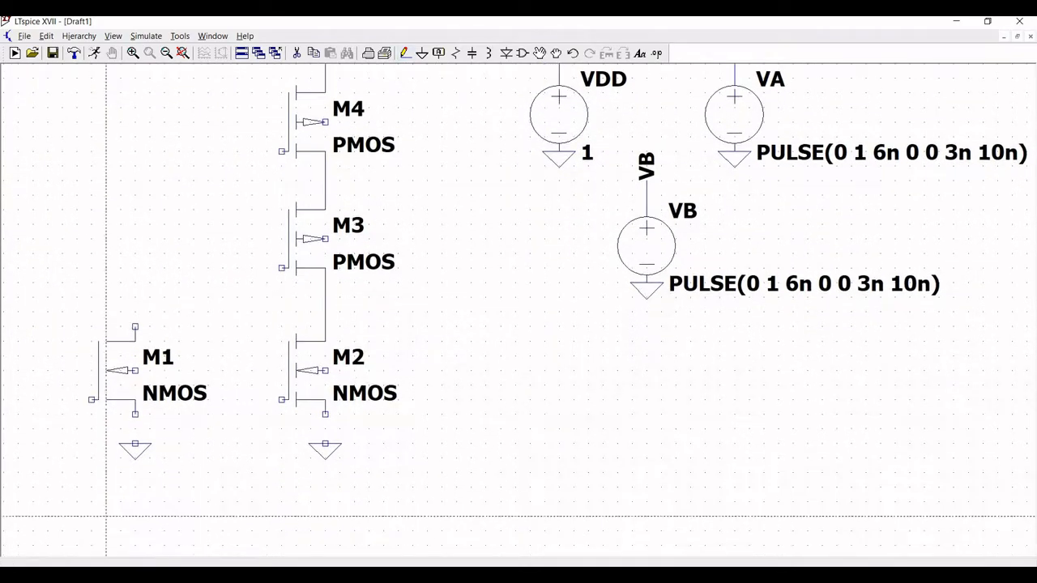
{"action": "left_click", "coordinate": [135, 414]}
{"action": "left_click", "coordinate": [135, 444]}
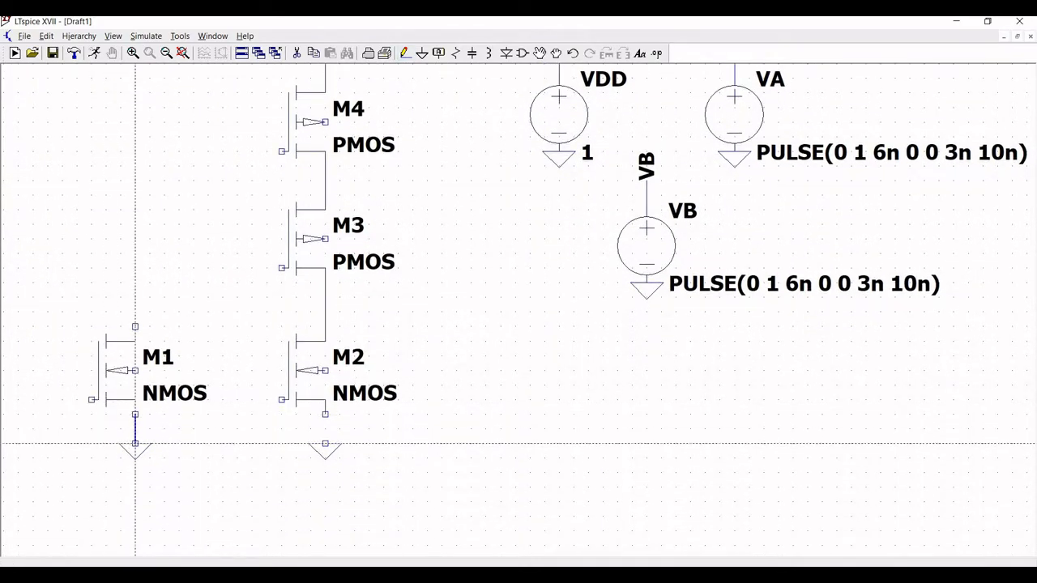
{"action": "left_click", "coordinate": [325, 413]}
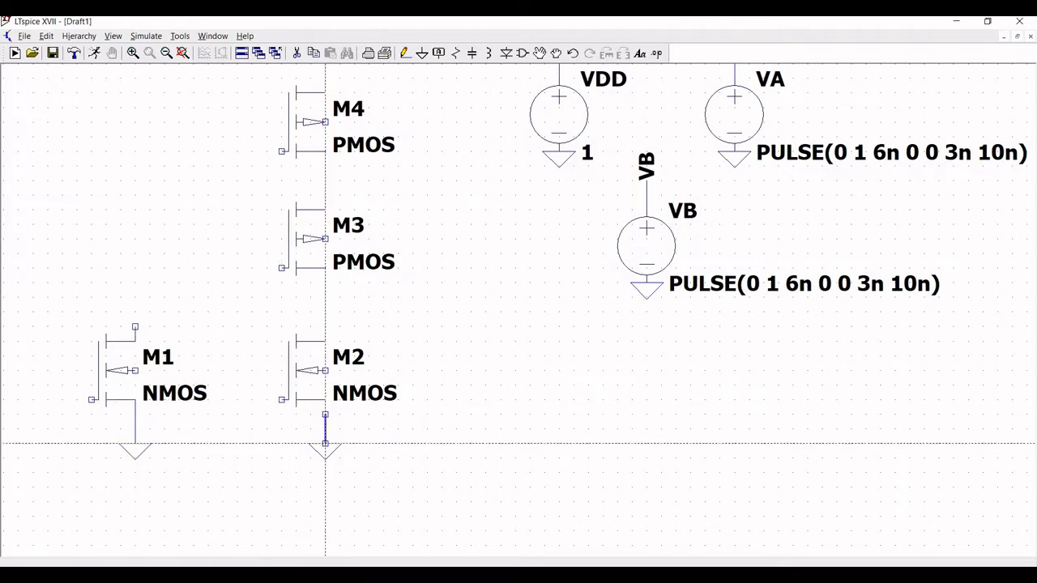
{"action": "left_click", "coordinate": [325, 443]}
- Draw long horizontal input wires ending at the gates of M4 and M3, both starting at the same point left of M1
{"action": "left_click_drag", "start_coordinate": [482, 304], "coordinate": [465, 342]}
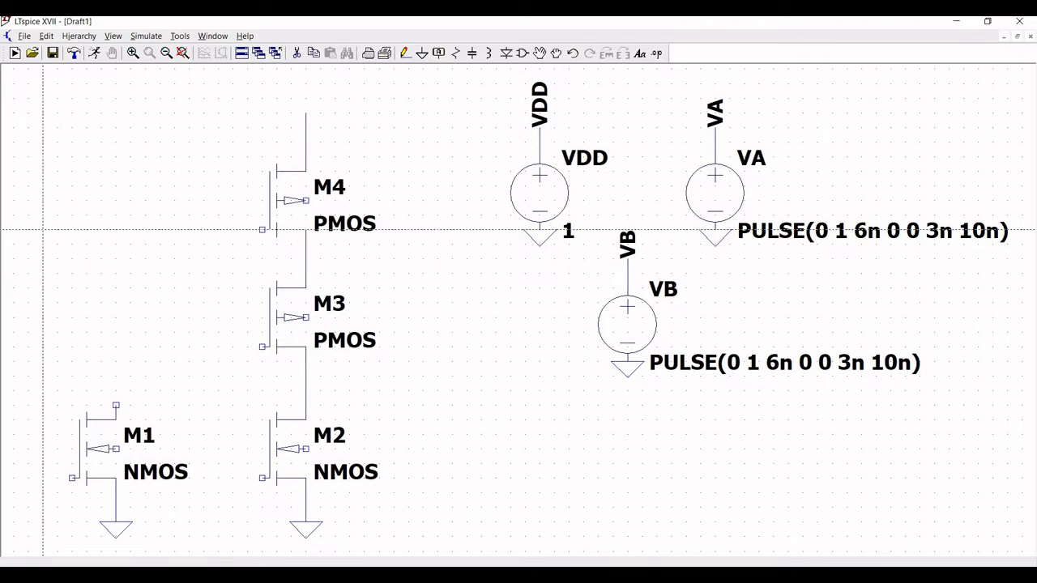
{"action": "left_click", "coordinate": [43, 230]}
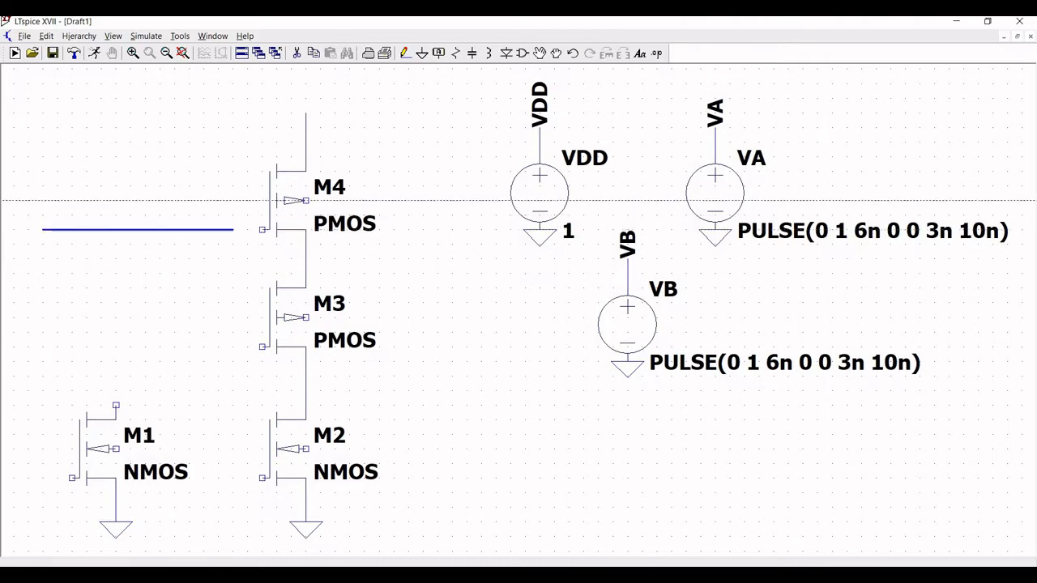
{"action": "left_click", "coordinate": [262, 230]}
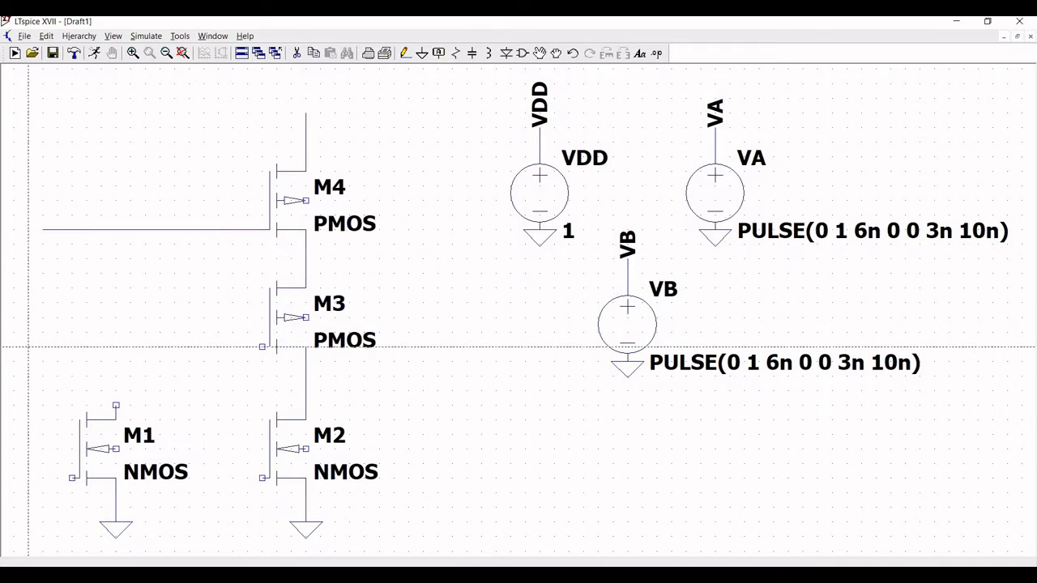
{"action": "left_click", "coordinate": [43, 347]}
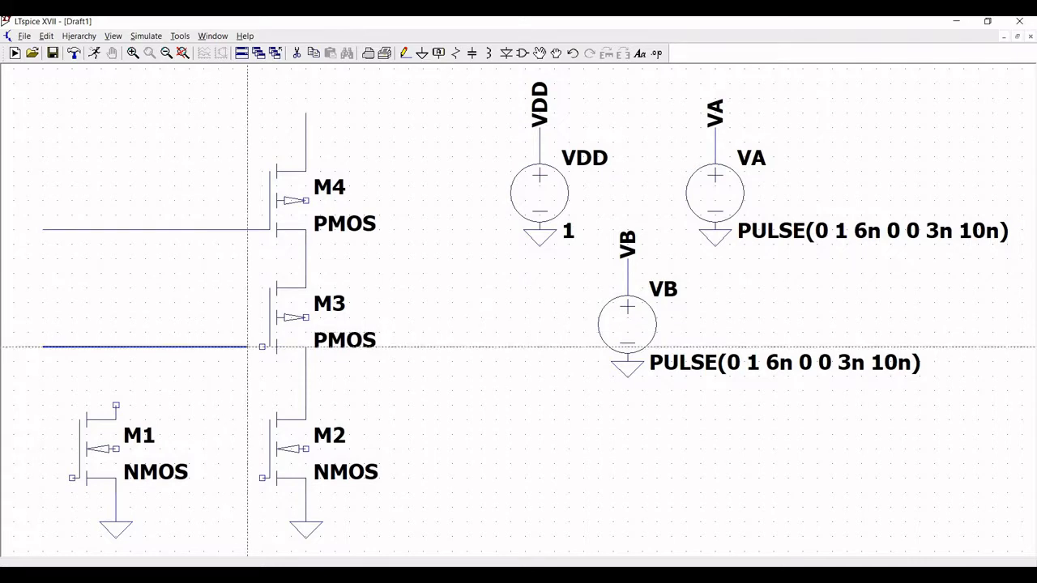
{"action": "left_click", "coordinate": [269, 346]}
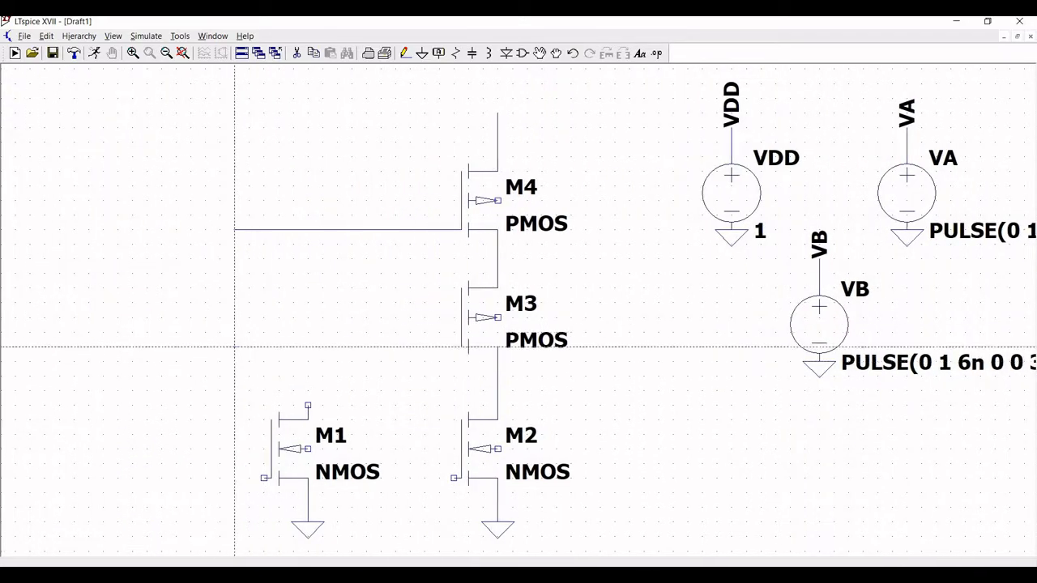
- Wire the outer end of M3's gate wire down to M1's gate, and branch M4's gate wire down to M2's gate
{"action": "left_click", "coordinate": [234, 346]}
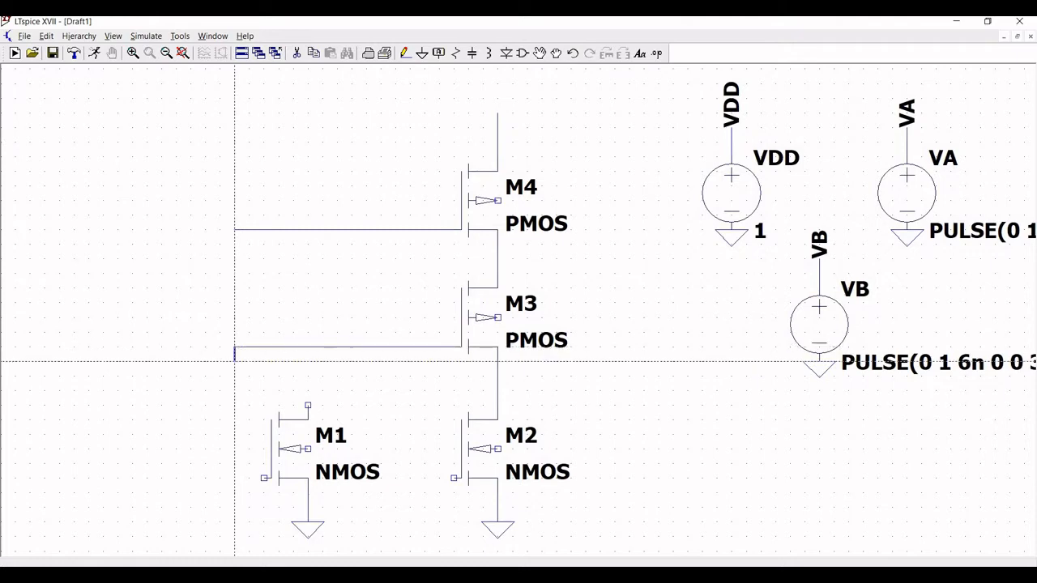
{"action": "left_click", "coordinate": [235, 477]}
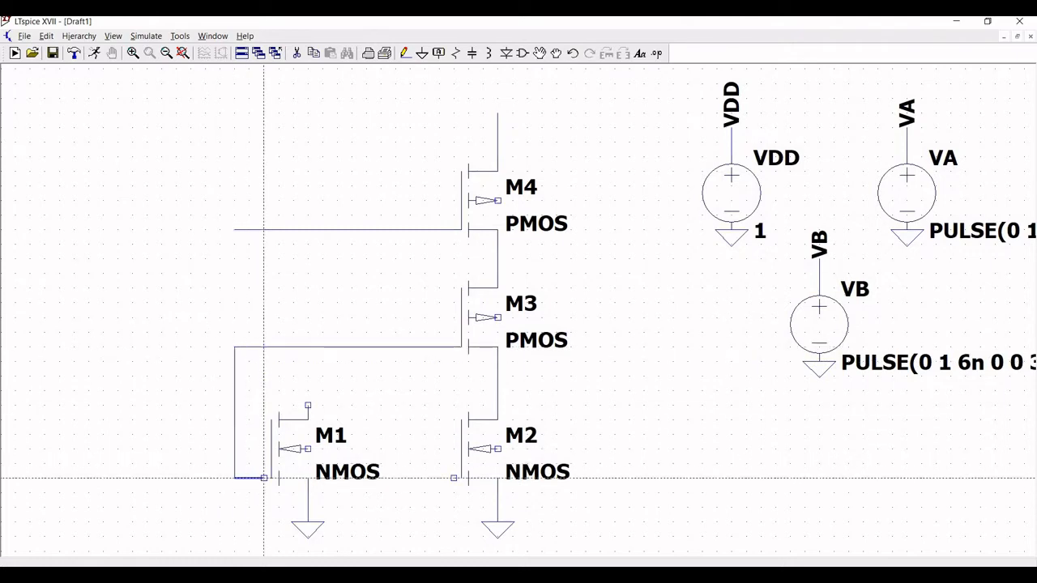
{"action": "left_click", "coordinate": [263, 478]}
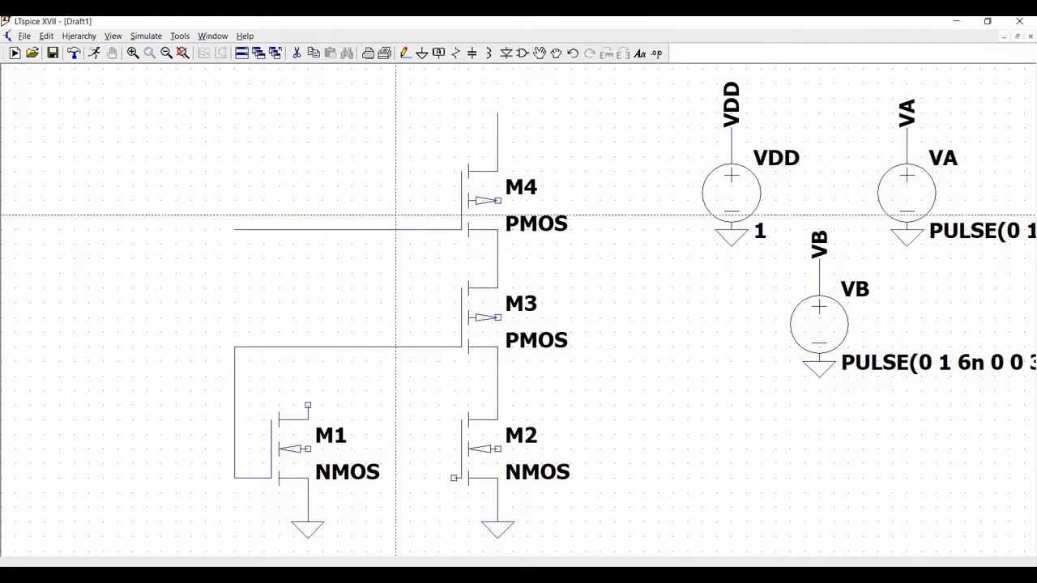
{"action": "left_click", "coordinate": [410, 229]}
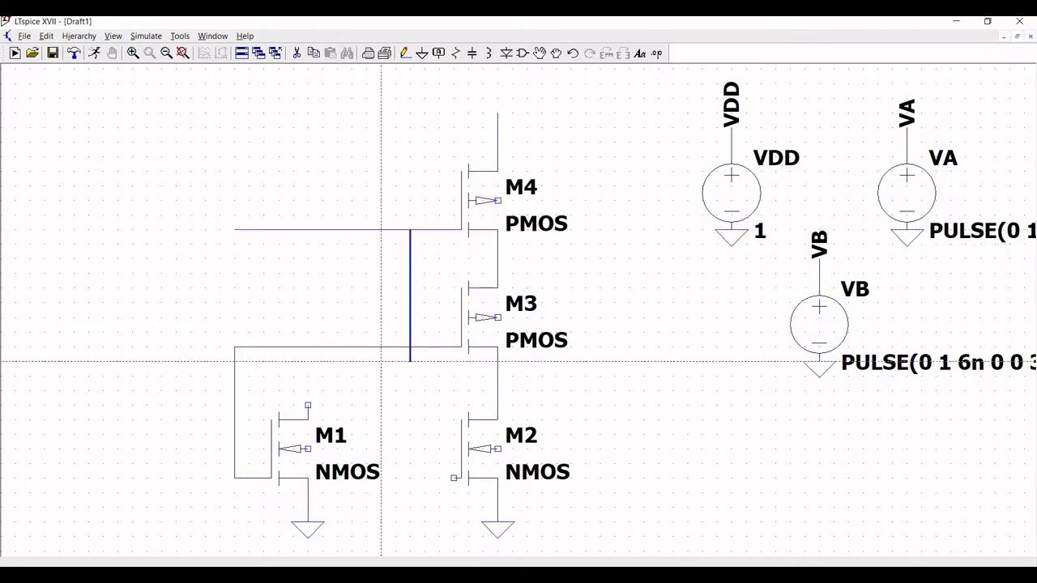
{"action": "left_click", "coordinate": [409, 478]}
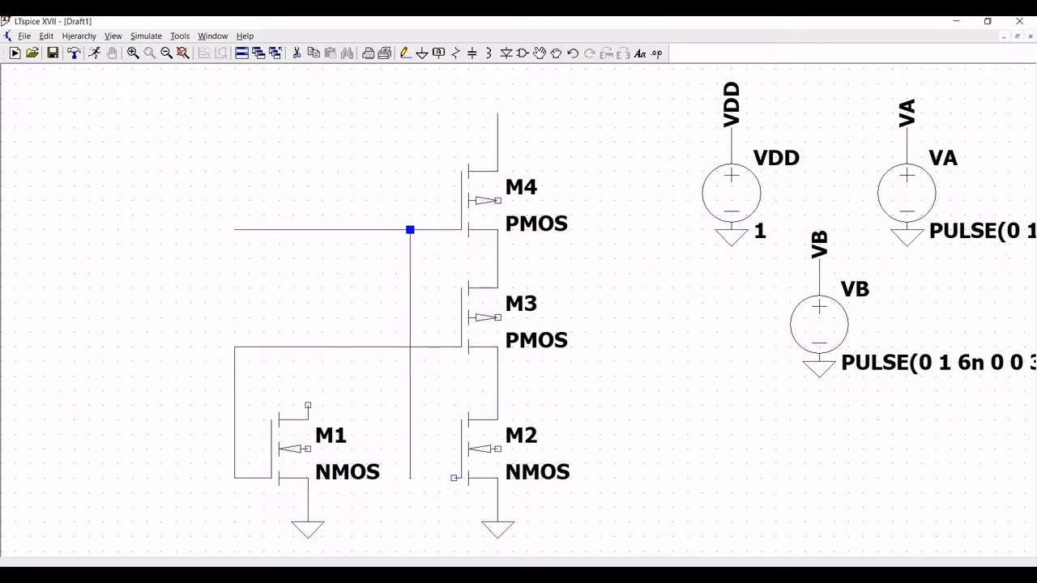
{"action": "left_click", "coordinate": [453, 478]}
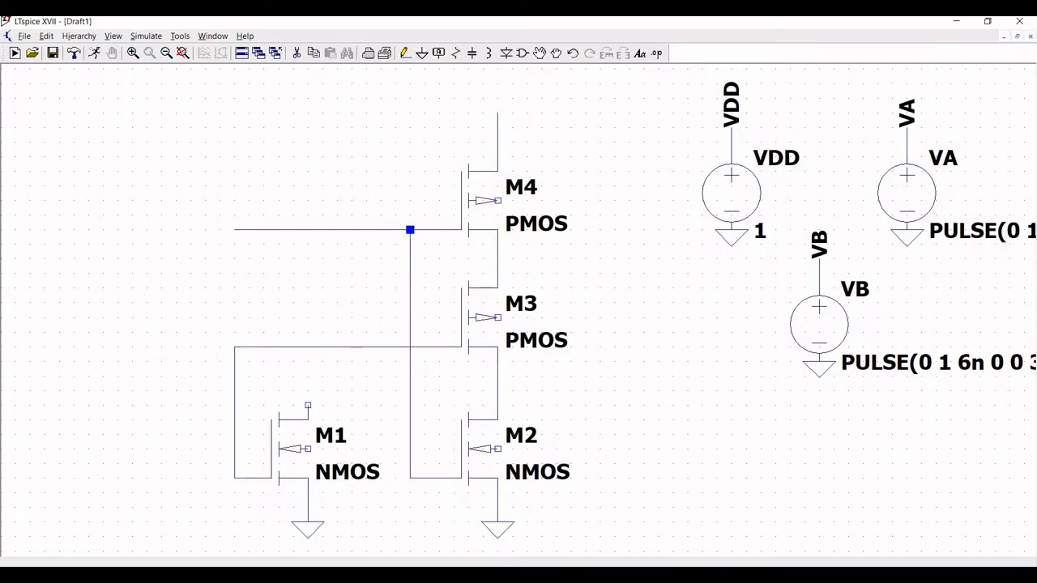
- Wire M1's top terminal to the node between M3 and M2, and extend an output wire from that node to the right
{"action": "left_click", "coordinate": [308, 405]}
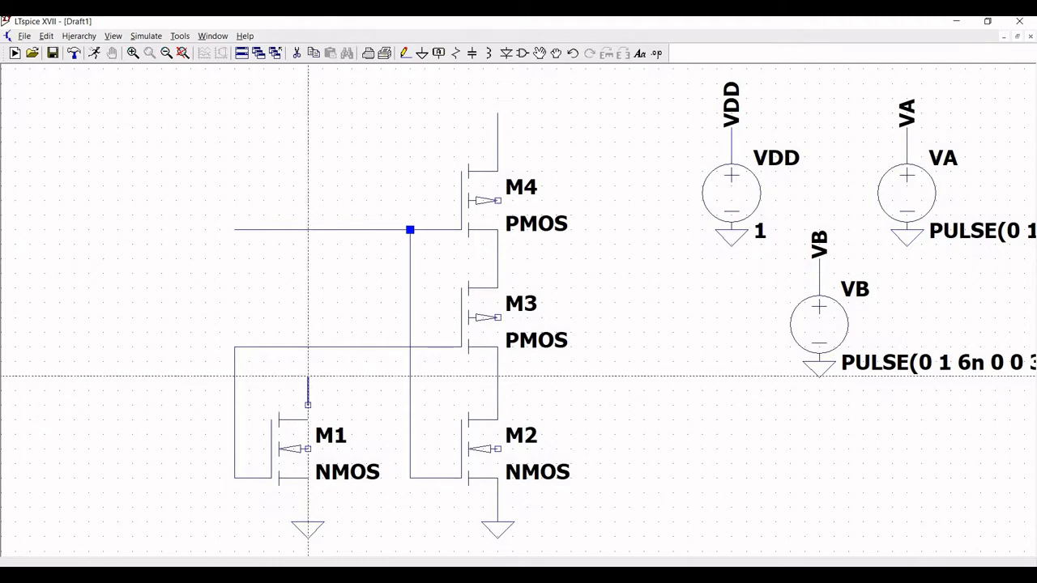
{"action": "left_click", "coordinate": [308, 376]}
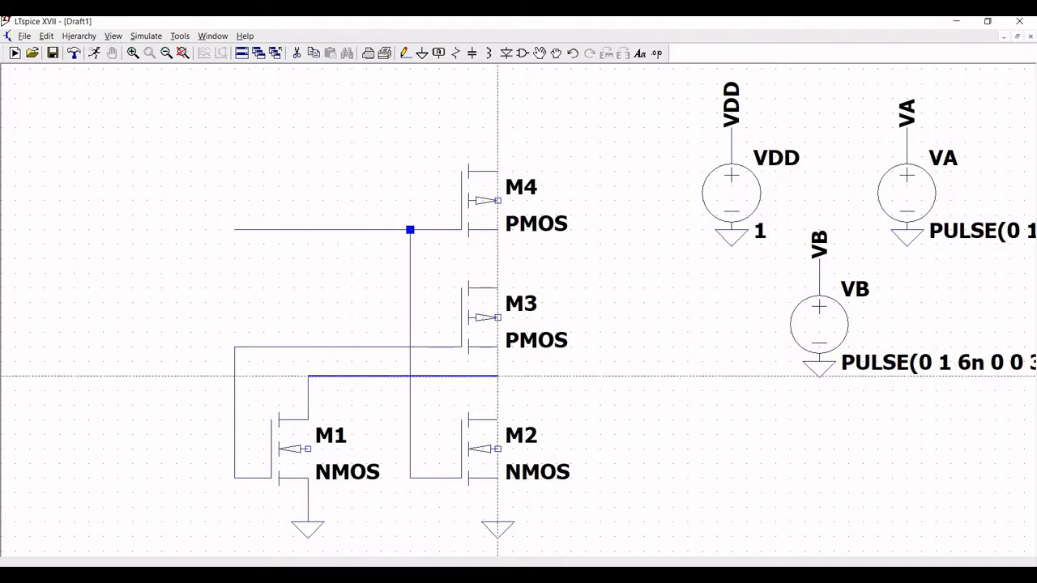
{"action": "left_click", "coordinate": [497, 376]}
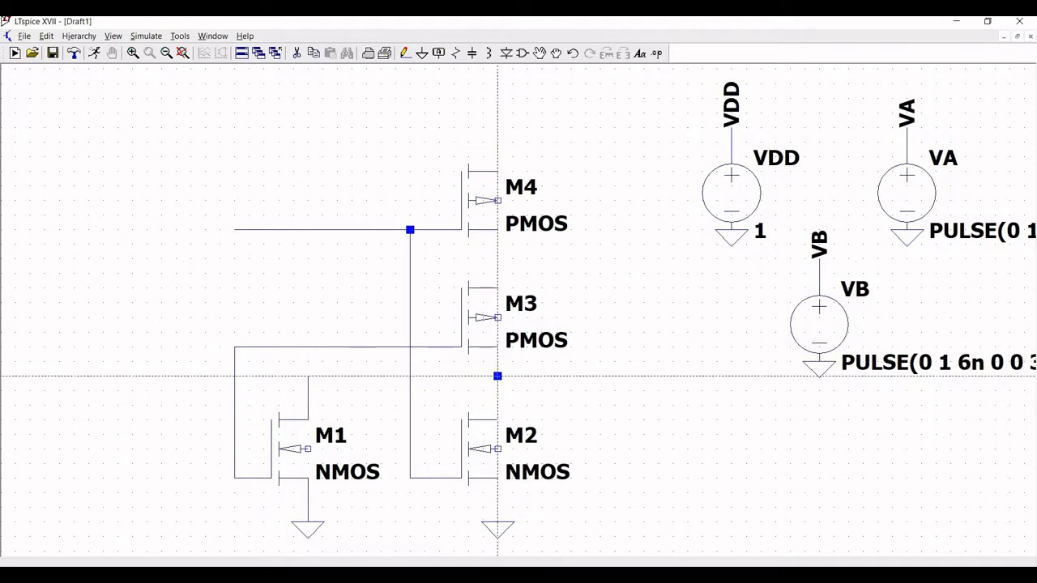
{"action": "key", "text": "Escape"}
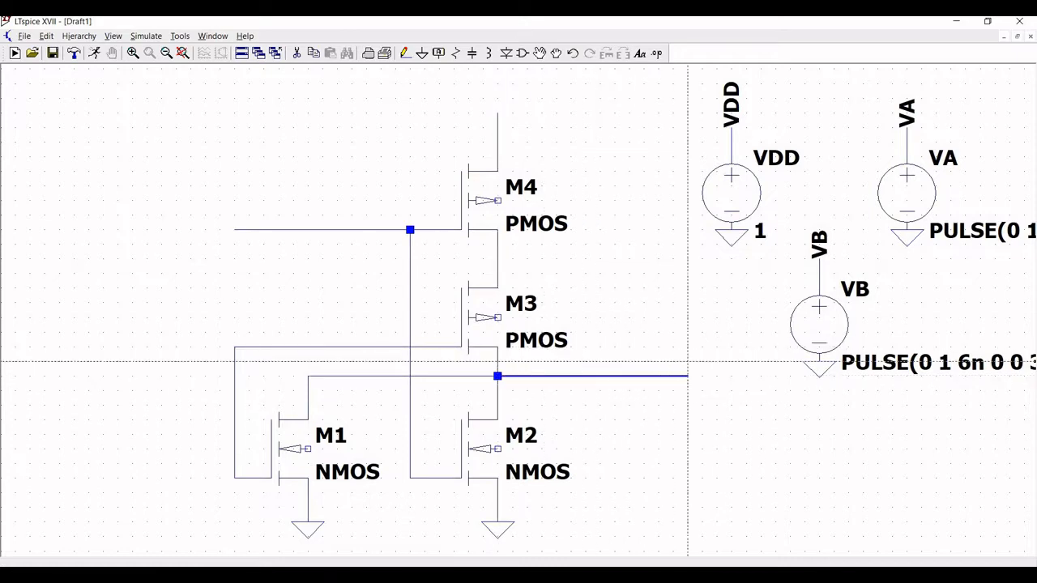
{"action": "left_click", "coordinate": [688, 365]}
{"action": "key", "text": "Escape"}
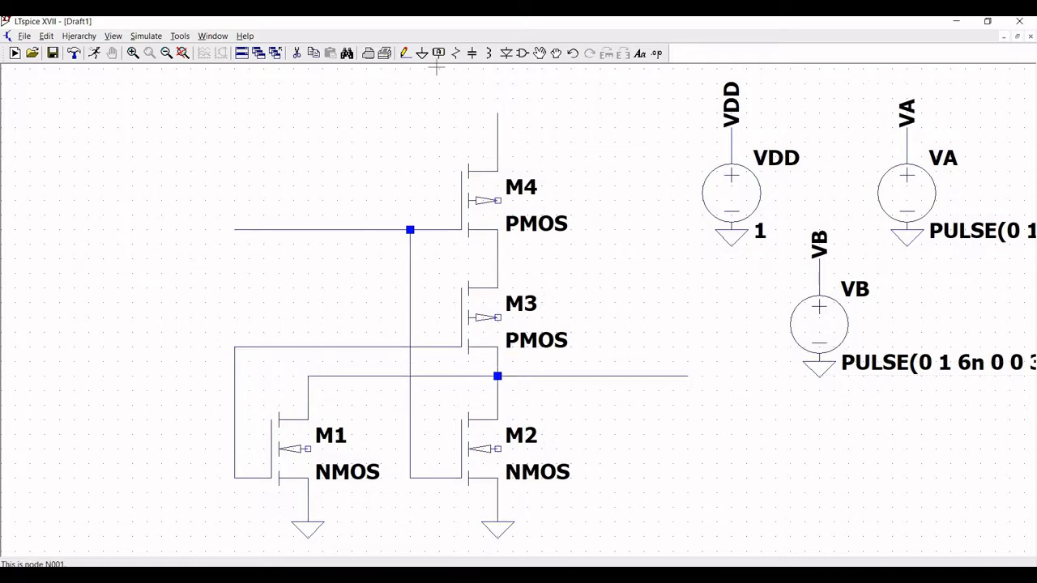
- Place a net label named AB on the free end of the output wire
{"action": "left_click", "coordinate": [438, 53]}
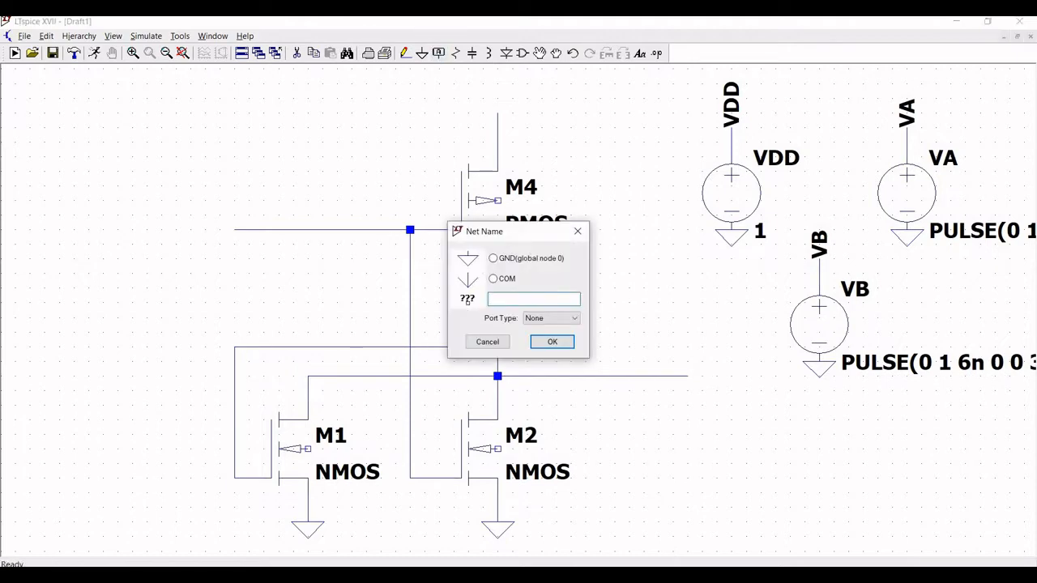
{"action": "type", "text": "AB"}
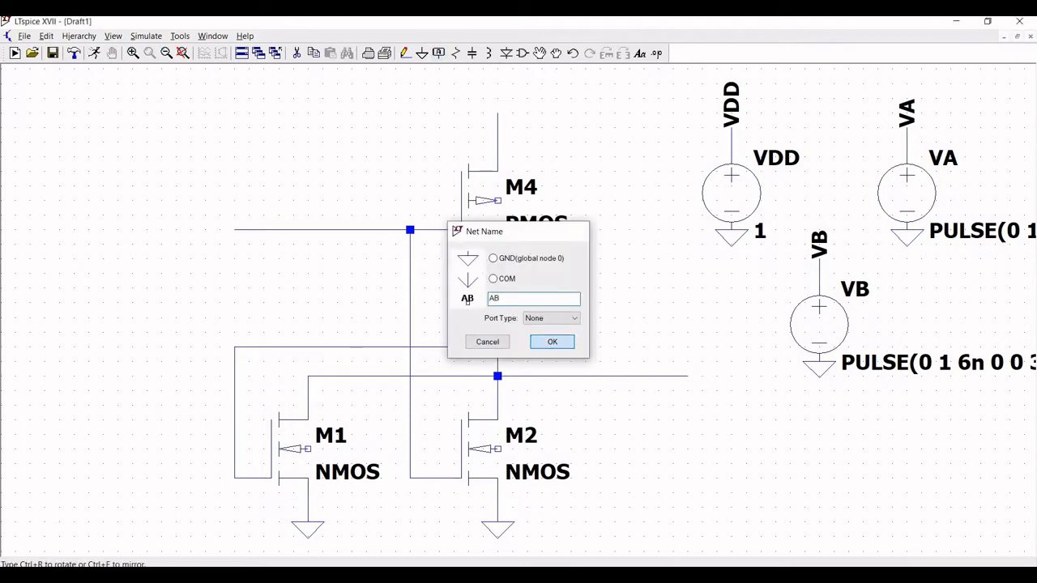
{"action": "key", "text": "Return"}
{"action": "left_click", "coordinate": [688, 376]}
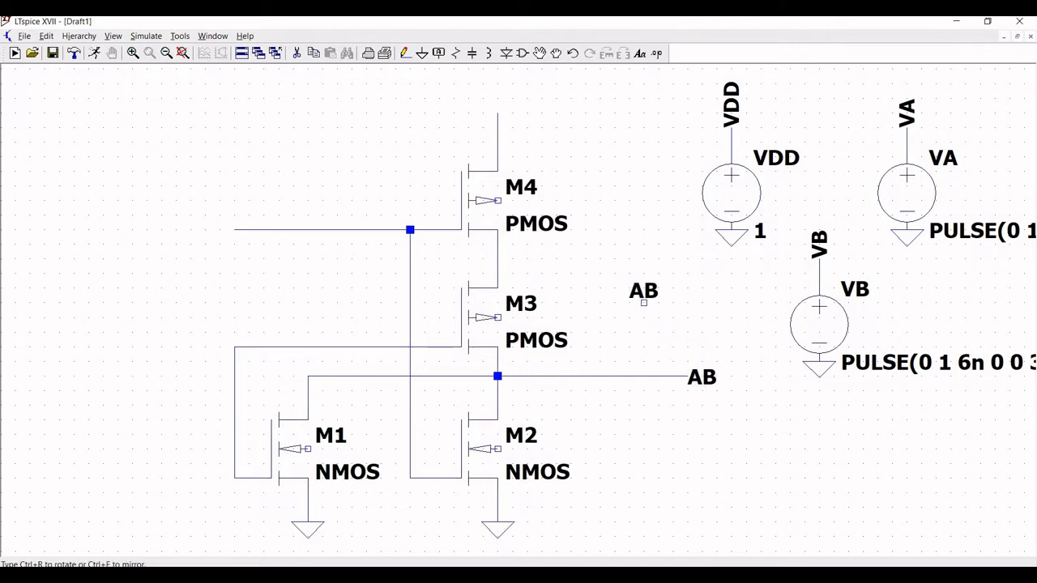
- Place a net label named VA on the free end of M4's gate wire
{"action": "left_click", "coordinate": [439, 52]}
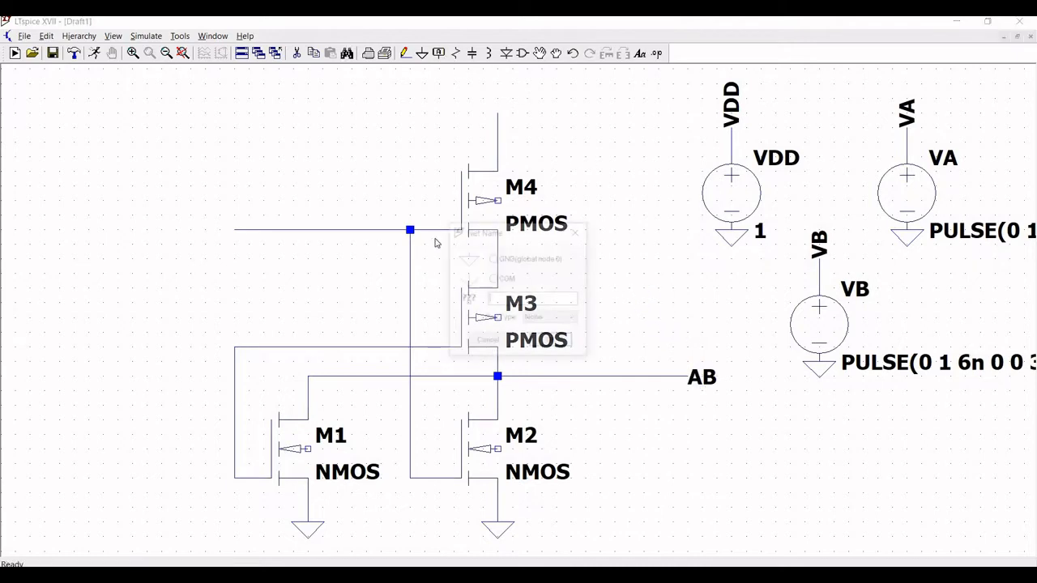
{"action": "type", "text": "VA"}
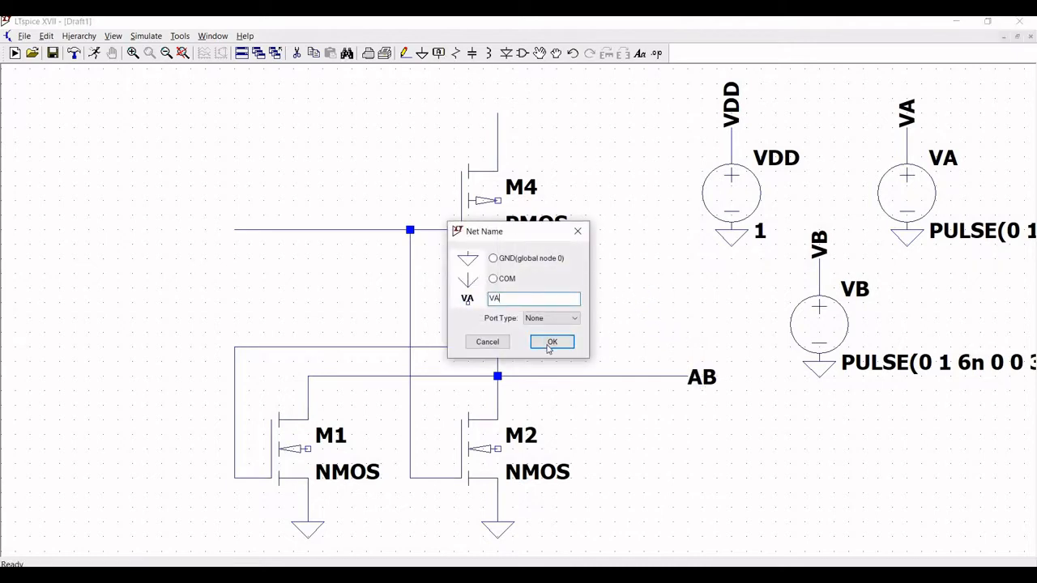
{"action": "left_click", "coordinate": [552, 341]}
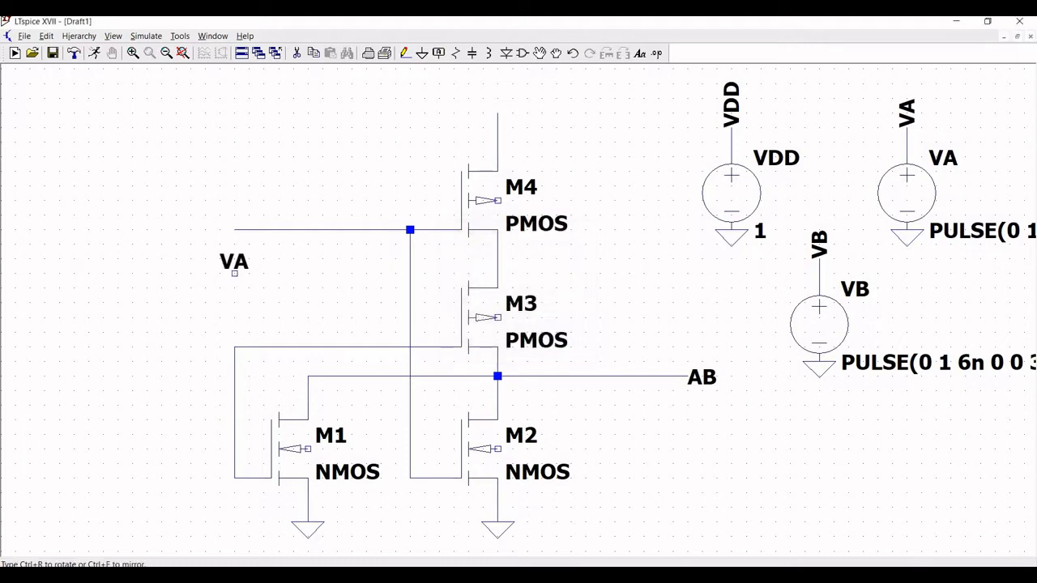
{"action": "left_click", "coordinate": [234, 229]}
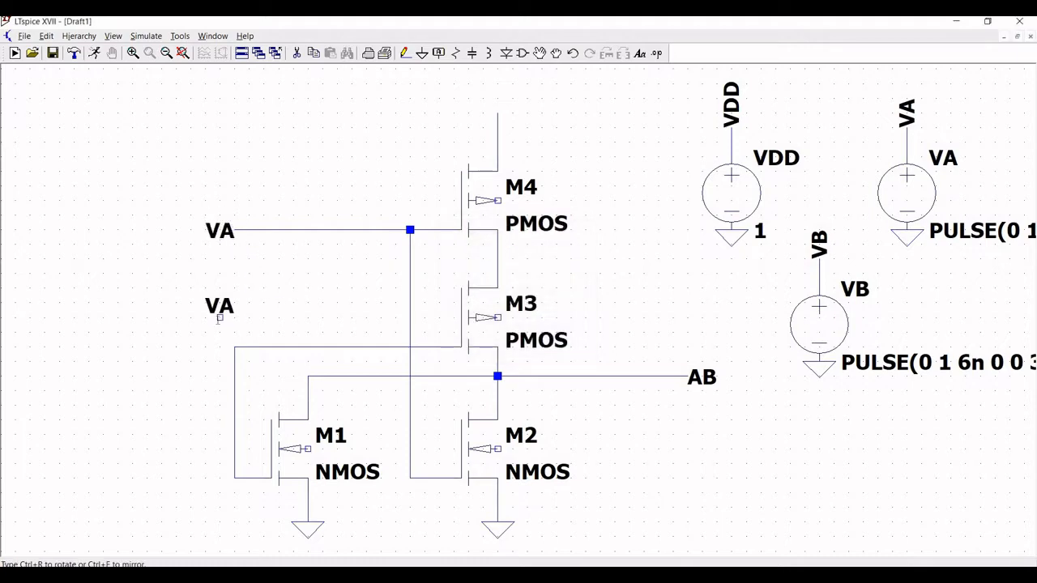
{"action": "key", "text": "Escape"}
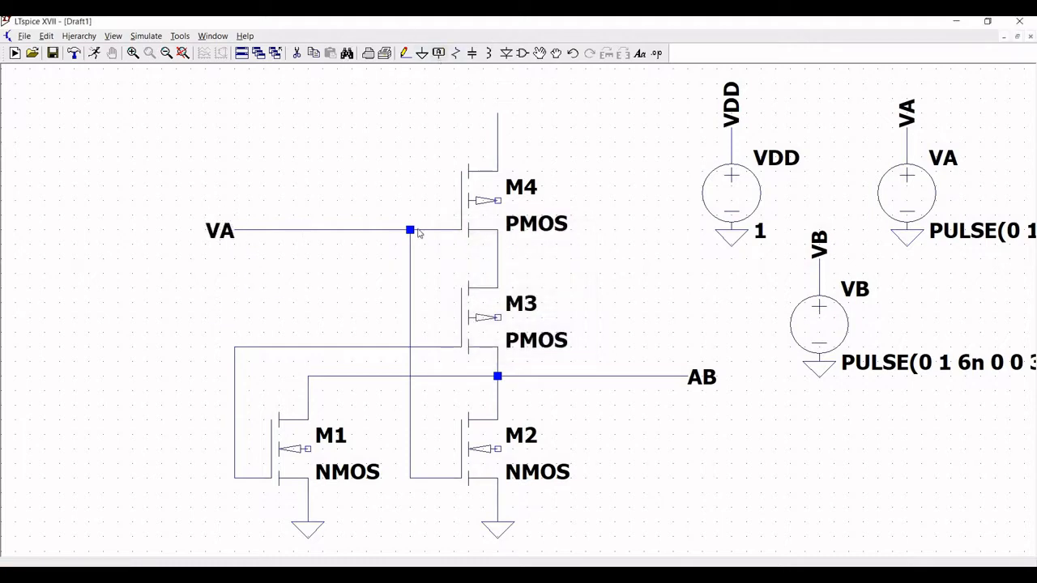
- Place a net label named VB on the corner of the wire joining the gates of M3 and M1
{"action": "key", "text": "F4"}
{"action": "type", "text": "VB"}
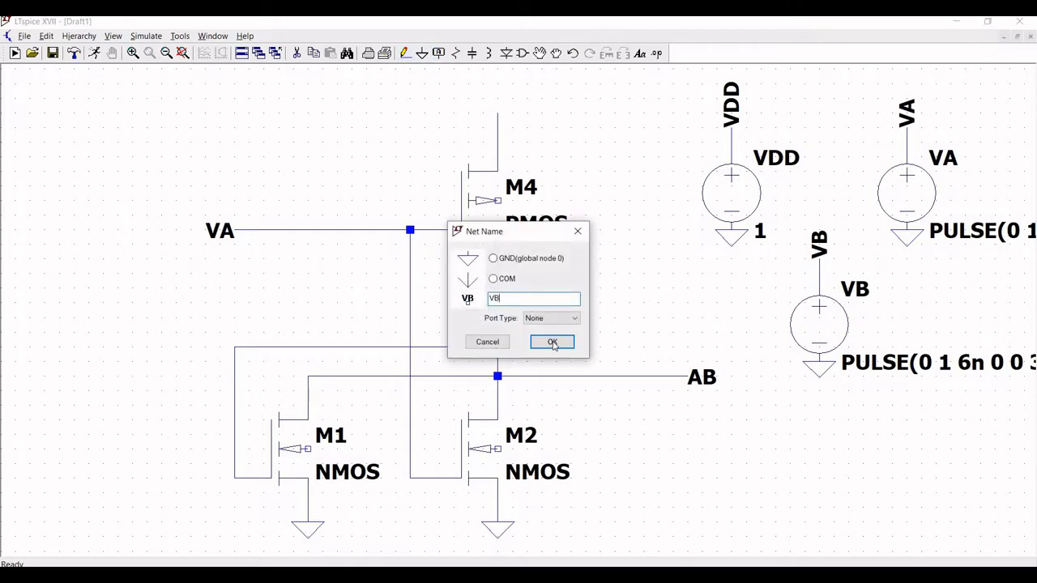
{"action": "left_click", "coordinate": [553, 343]}
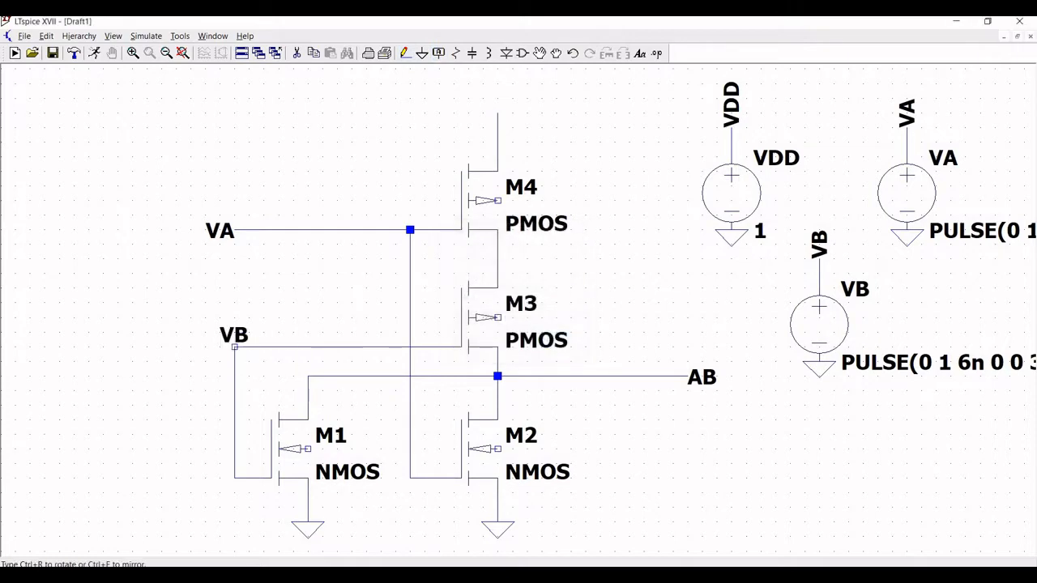
{"action": "left_click", "coordinate": [234, 347]}
{"action": "key", "text": "Escape"}
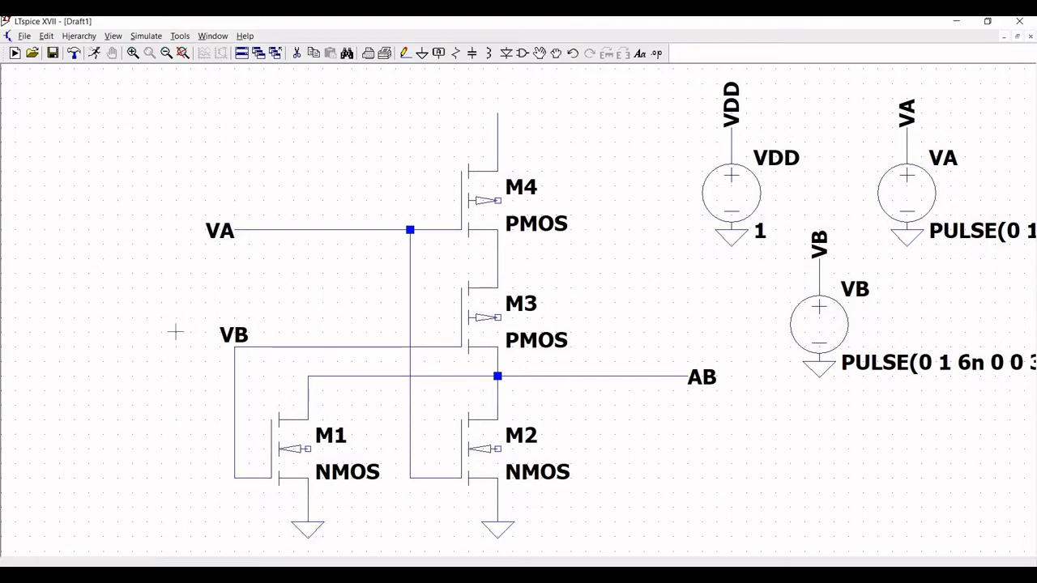
- Place net labels named VDD on the free end of M4's top wire and on the body terminals of M4 and M3
{"action": "left_click", "coordinate": [438, 55]}
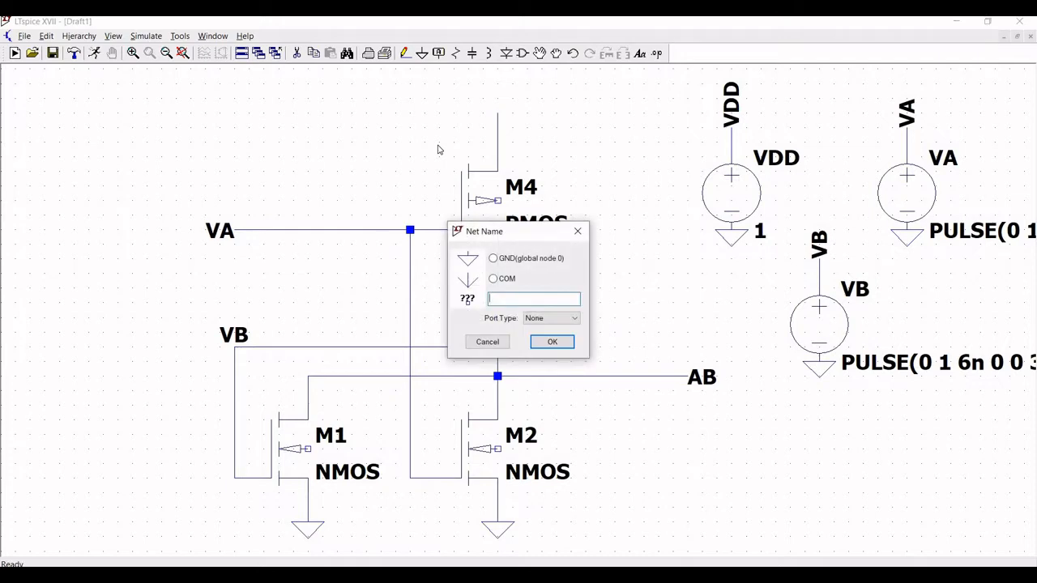
{"action": "type", "text": "VDD"}
{"action": "left_click", "coordinate": [552, 342]}
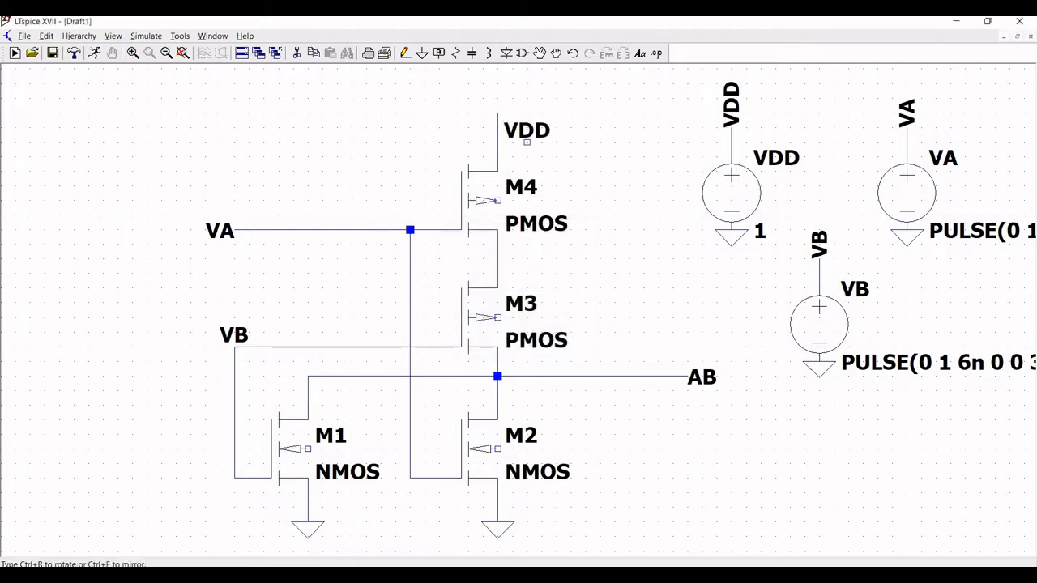
{"action": "left_click", "coordinate": [497, 114]}
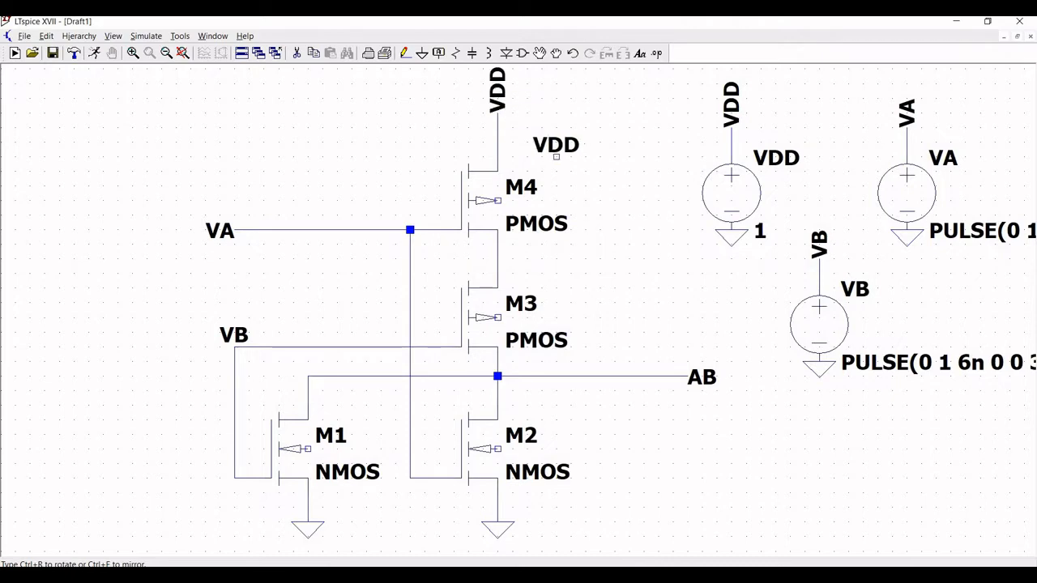
{"action": "left_click", "coordinate": [499, 201]}
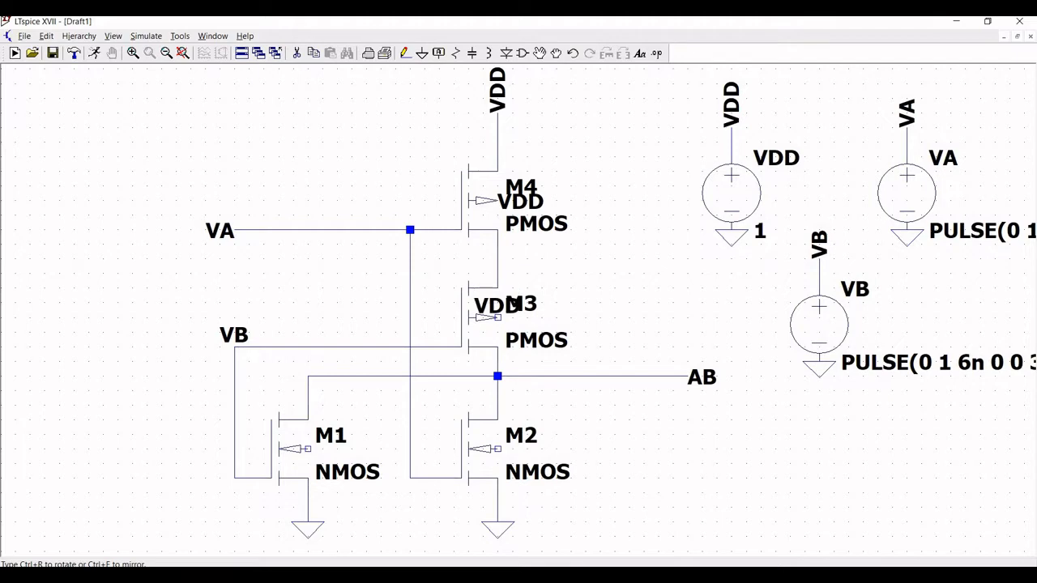
{"action": "left_click", "coordinate": [499, 317]}
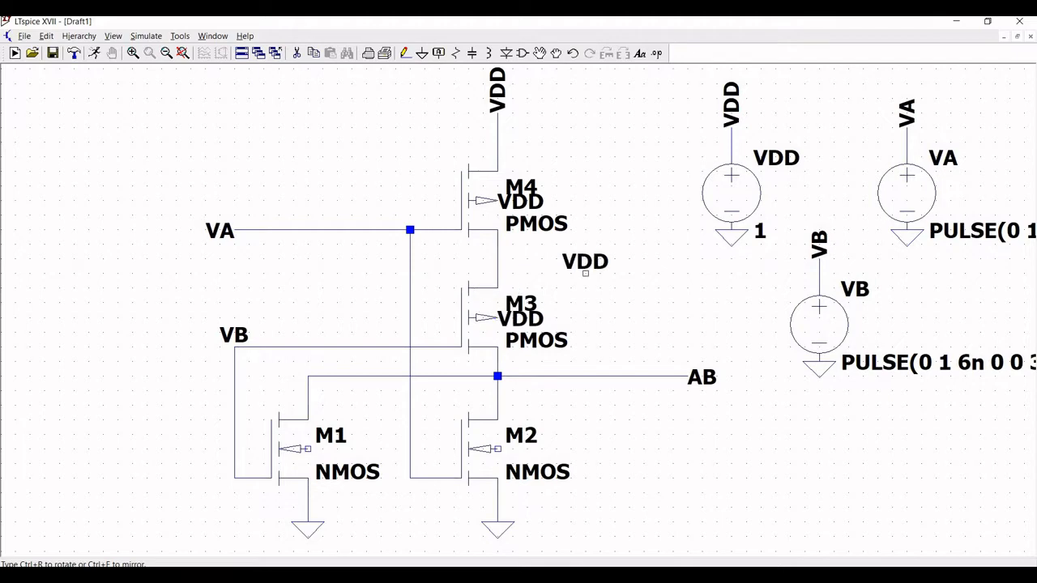
- Place ground symbols, rotated sideways, on the body terminals of M1 and M2
{"action": "left_click", "coordinate": [422, 53]}
{"action": "key", "text": "ctrl+r"}
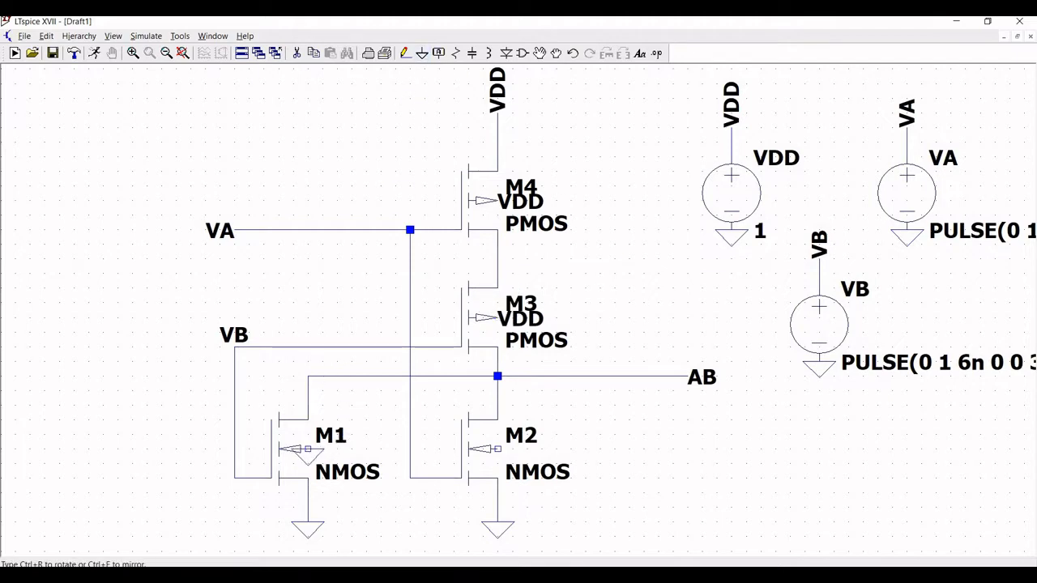
{"action": "left_click", "coordinate": [308, 448]}
{"action": "left_click", "coordinate": [497, 444]}
{"action": "key", "text": "ctrl+r"}
{"action": "key", "text": "ctrl+r"}
{"action": "key", "text": "ctrl+r"}
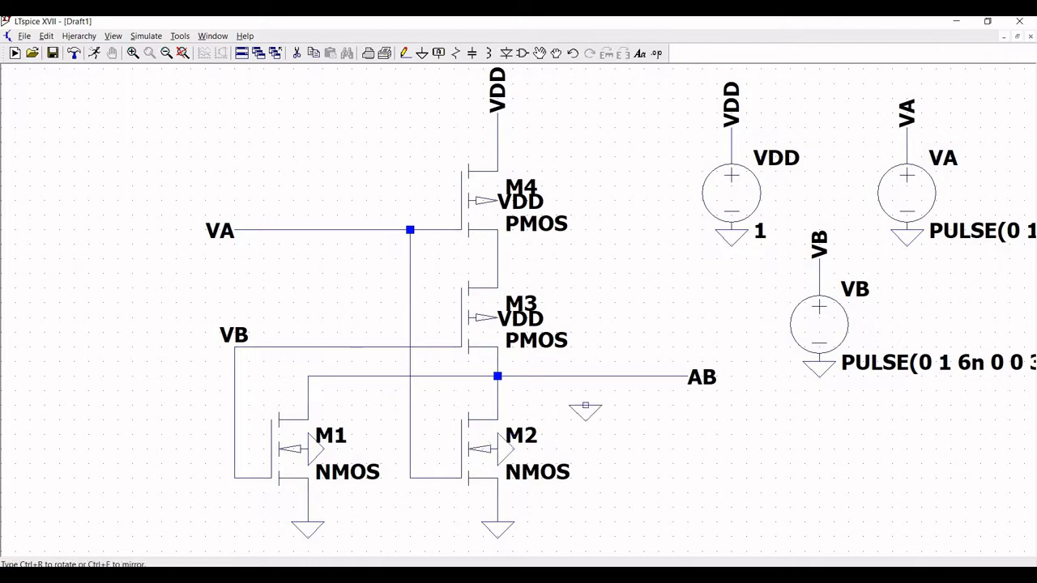
{"action": "key", "text": "Escape"}
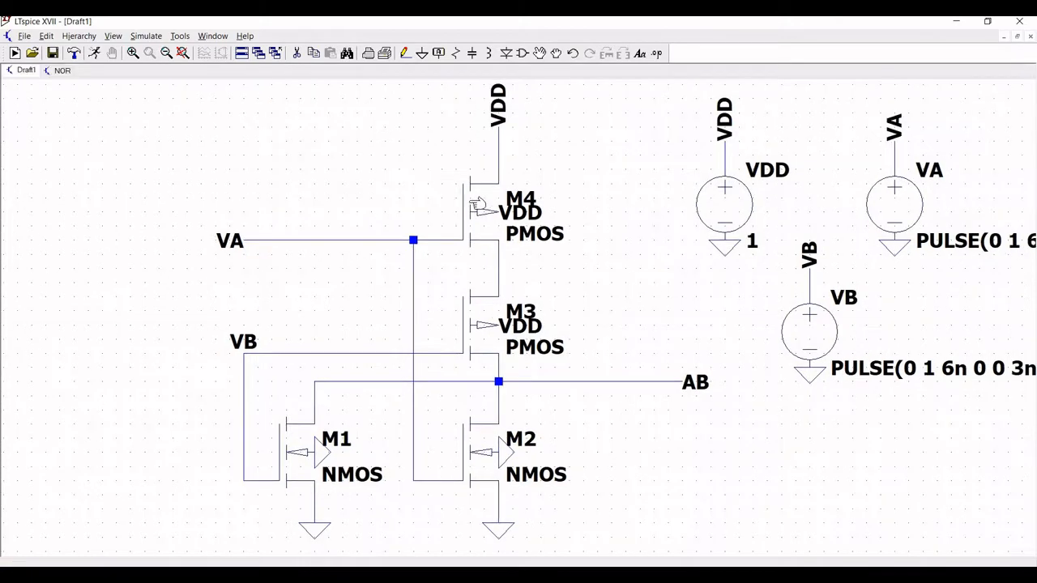
- Set M4's model name to P_50n, its length to 50n and its width to 1
{"action": "right_click", "coordinate": [473, 214]}
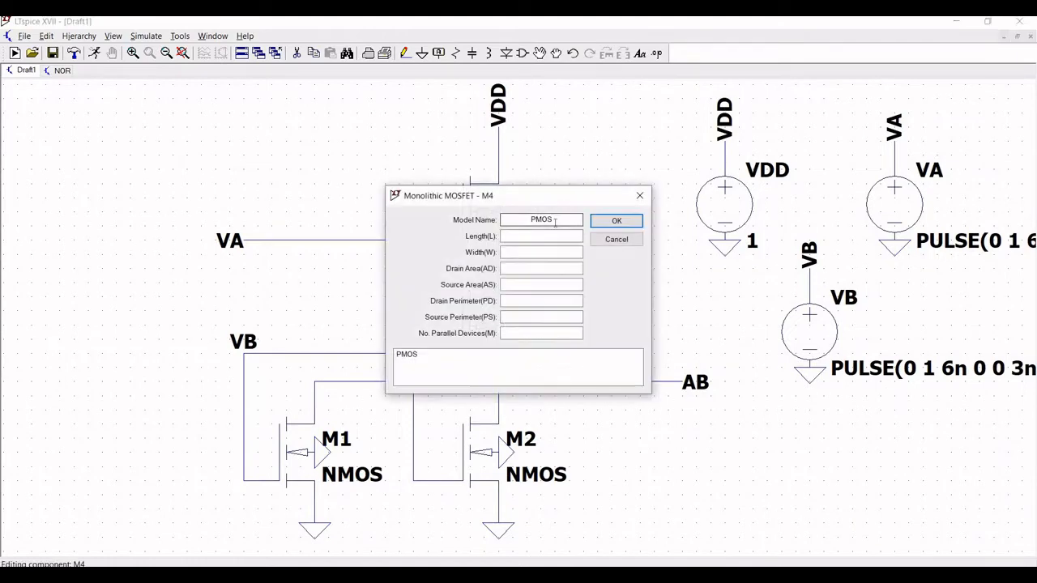
{"action": "left_click", "coordinate": [557, 220]}
{"action": "key", "text": "BackSpace"}
{"action": "key", "text": "BackSpace"}
{"action": "key", "text": "BackSpace"}
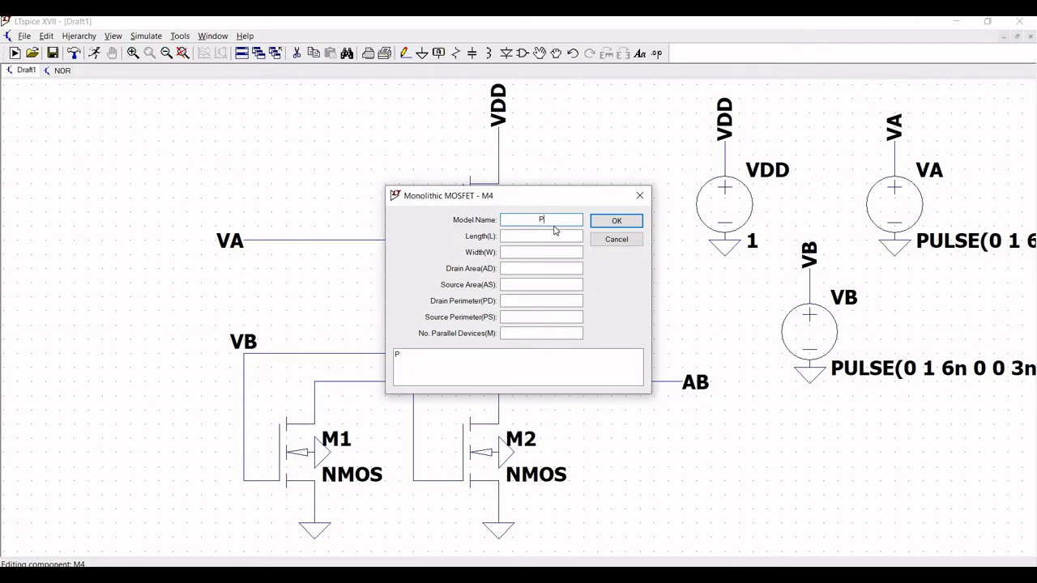
{"action": "type", "text": "_50n"}
{"action": "left_click", "coordinate": [542, 236]}
{"action": "left_click", "coordinate": [543, 252]}
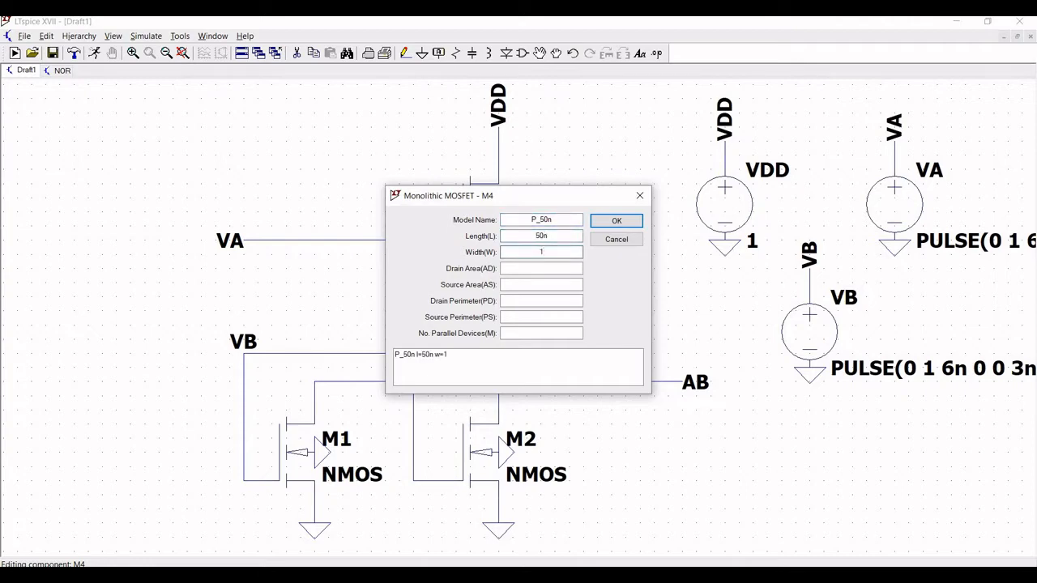
{"action": "left_click", "coordinate": [616, 219]}
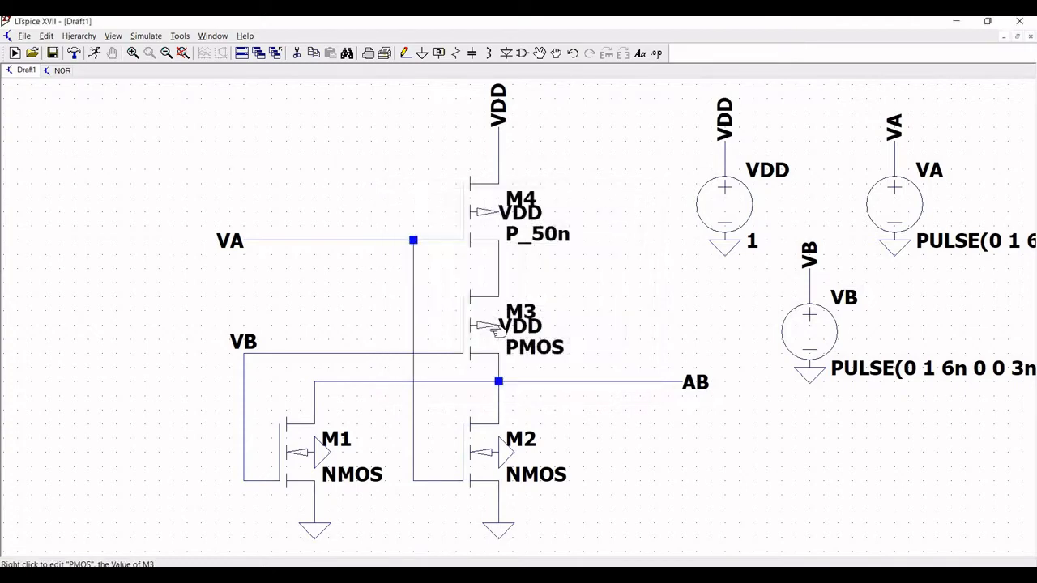
- Set M3's model name to P_50n, its length to 50n and its width to 1u
{"action": "right_click", "coordinate": [485, 337]}
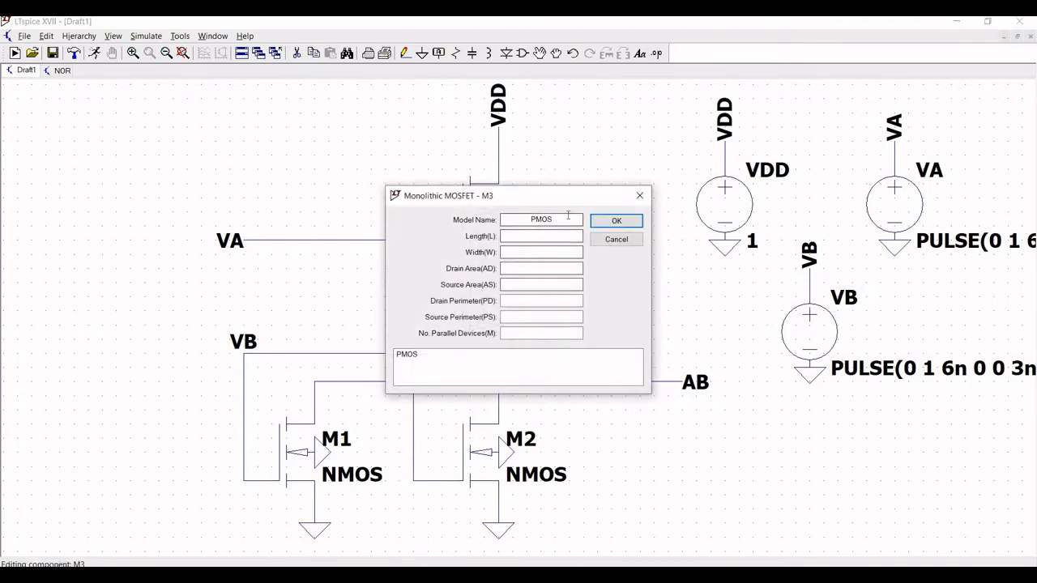
{"action": "left_click", "coordinate": [568, 217]}
{"action": "key", "text": "BackSpace"}
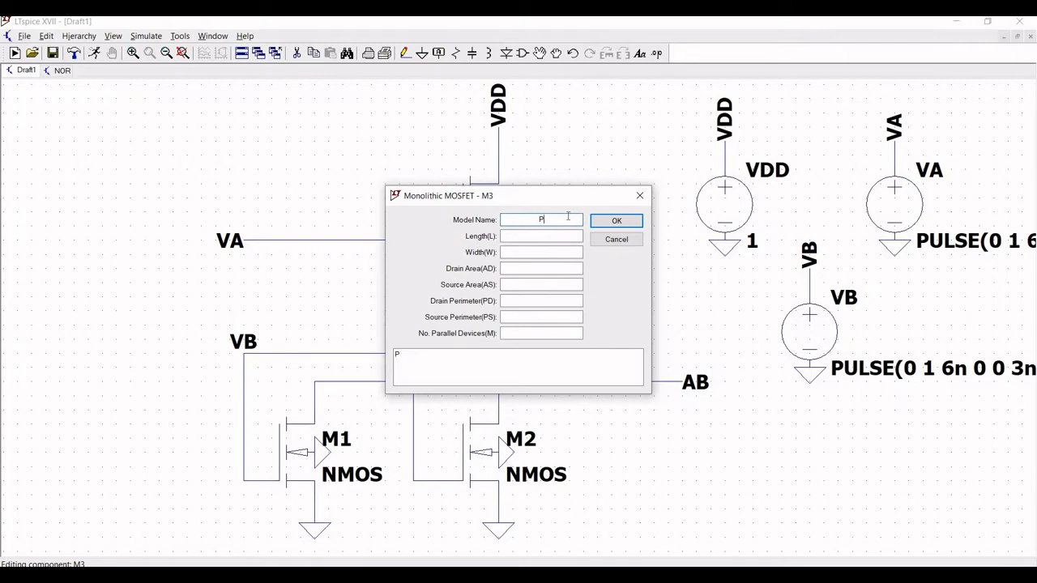
{"action": "type", "text": "_50n"}
{"action": "left_click", "coordinate": [542, 235]}
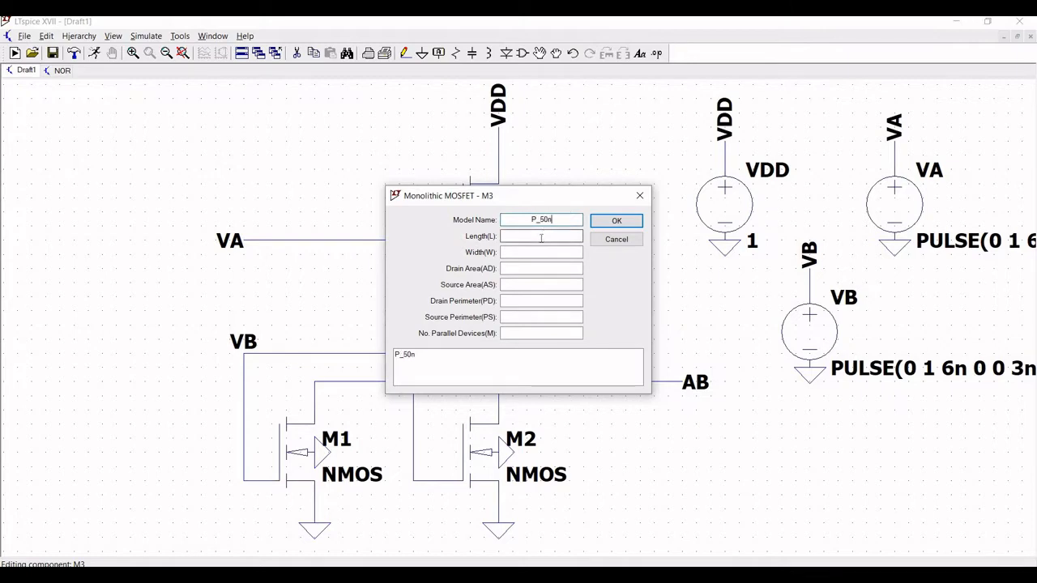
{"action": "type", "text": "50n"}
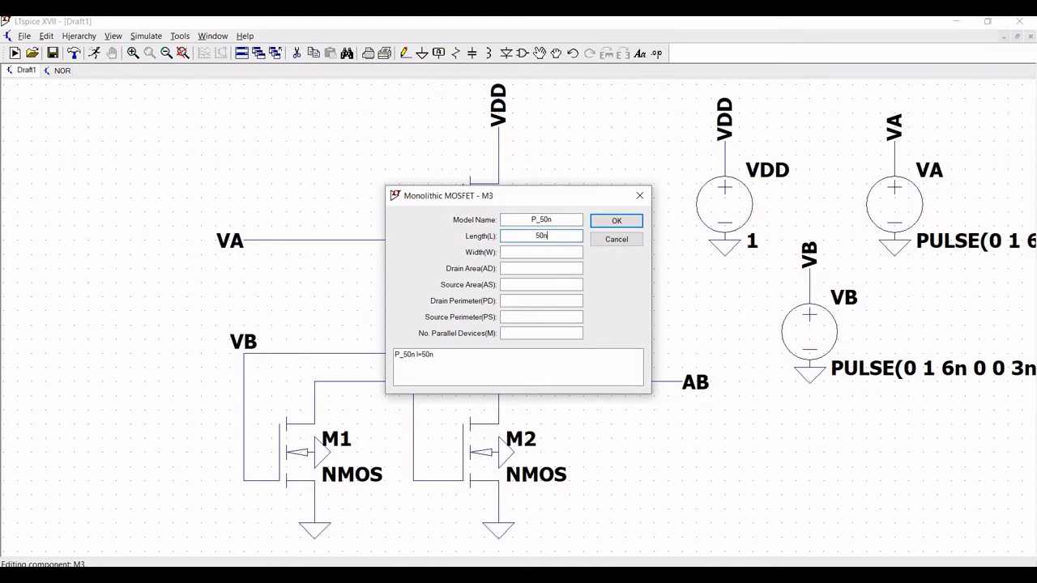
{"action": "left_click", "coordinate": [540, 254]}
{"action": "type", "text": "1"}
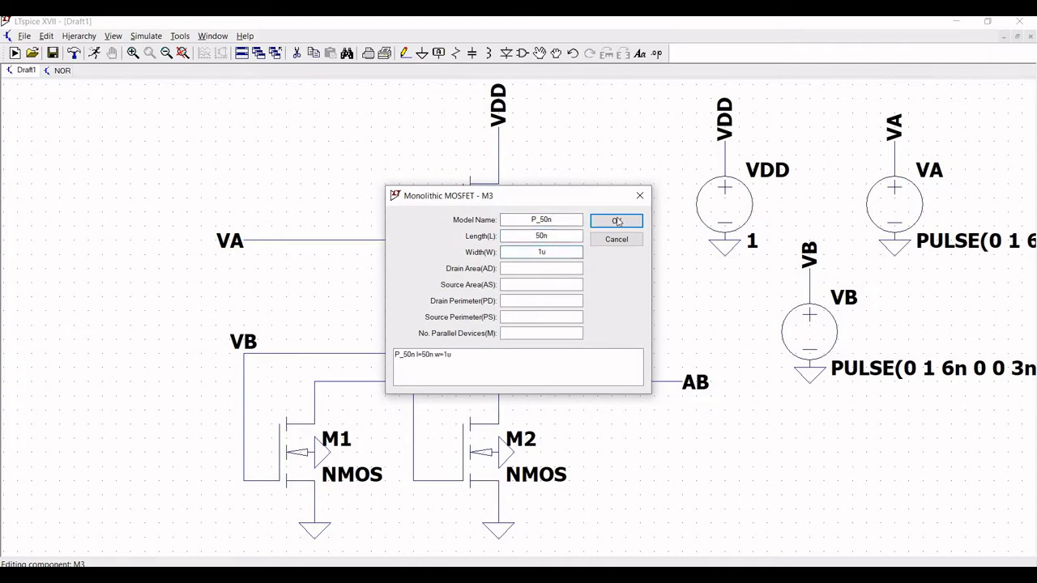
{"action": "type", "text": "u"}
{"action": "key", "text": "Return"}
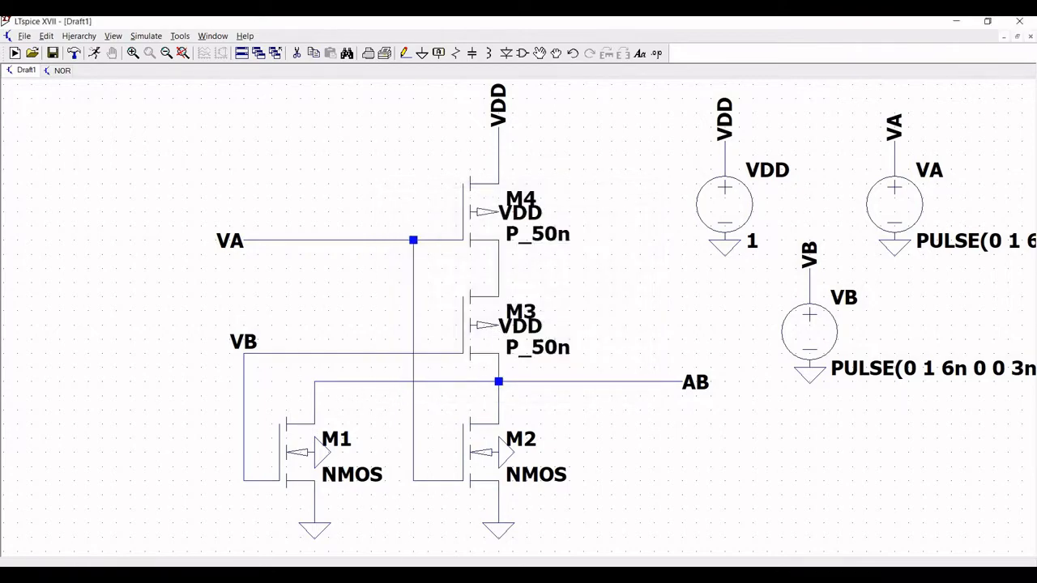
- Check the NMOS model name in the BSIM4_model file in Notepad, and set M2 to model N_50n with length 50n and width 50n
{"action": "key", "text": "alt+Tab"}
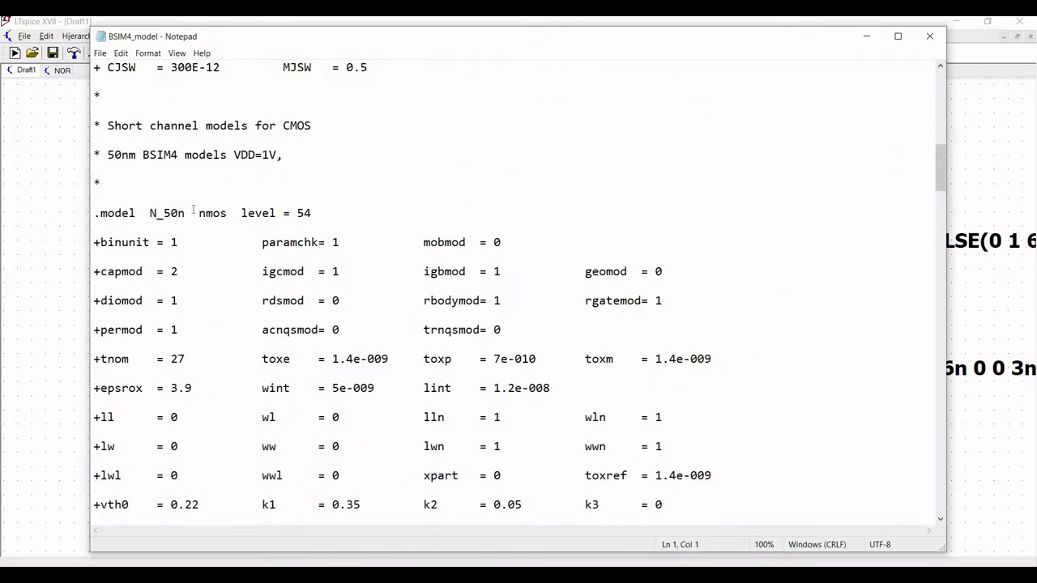
{"action": "left_click", "coordinate": [865, 35]}
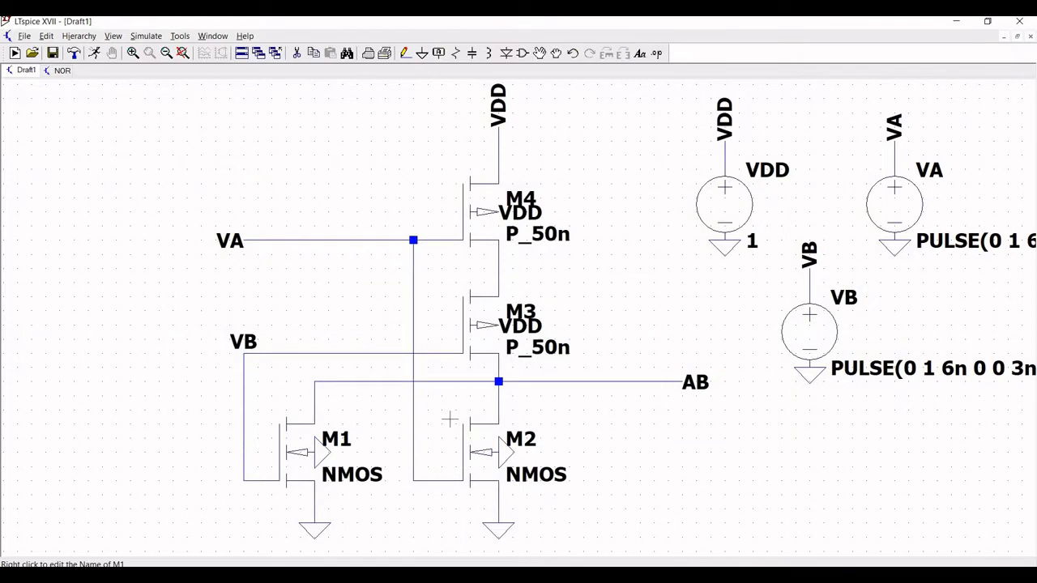
{"action": "right_click", "coordinate": [484, 450]}
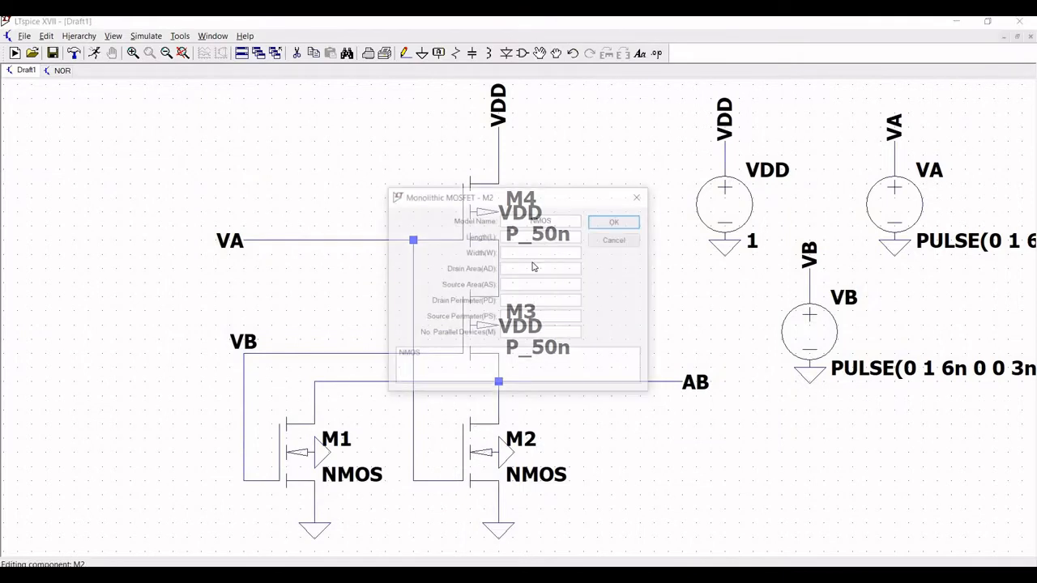
{"action": "left_click", "coordinate": [557, 220]}
{"action": "key", "text": "BackSpace"}
{"action": "key", "text": "BackSpace"}
{"action": "key", "text": "BackSpace"}
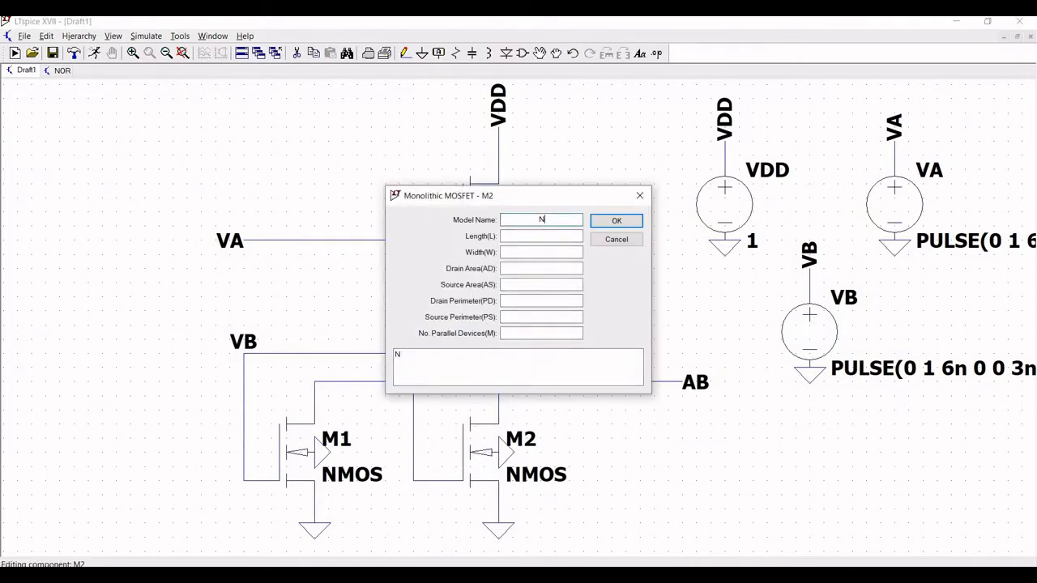
{"action": "type", "text": "_50n"}
{"action": "left_click", "coordinate": [542, 236]}
{"action": "type", "text": "50n"}
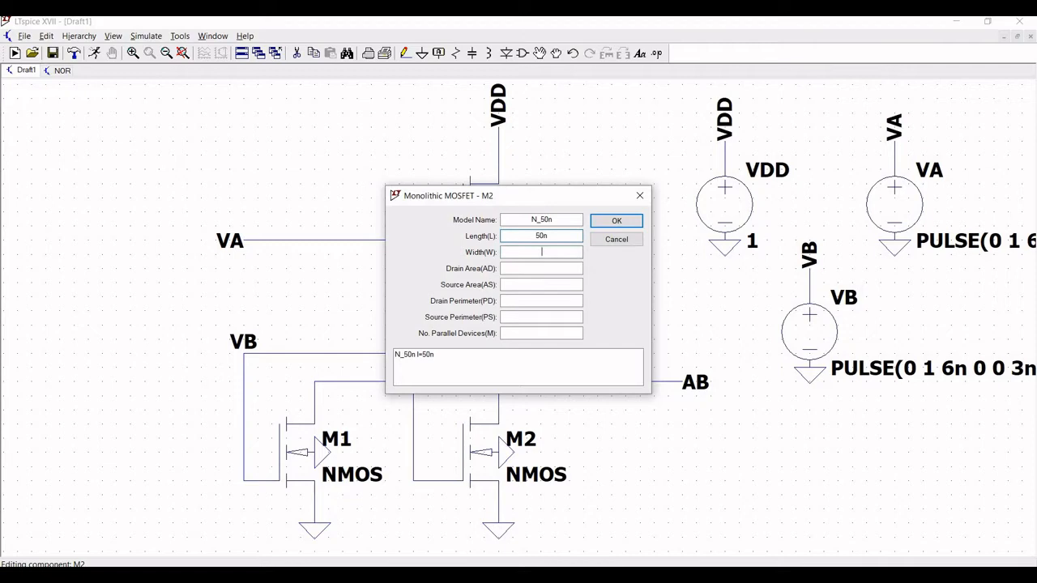
{"action": "left_click", "coordinate": [542, 252]}
{"action": "type", "text": "50n"}
{"action": "left_click", "coordinate": [616, 221]}
- Set M1's model name to N_50n, its length to 50n and its width to 500n
{"action": "right_click", "coordinate": [330, 446]}
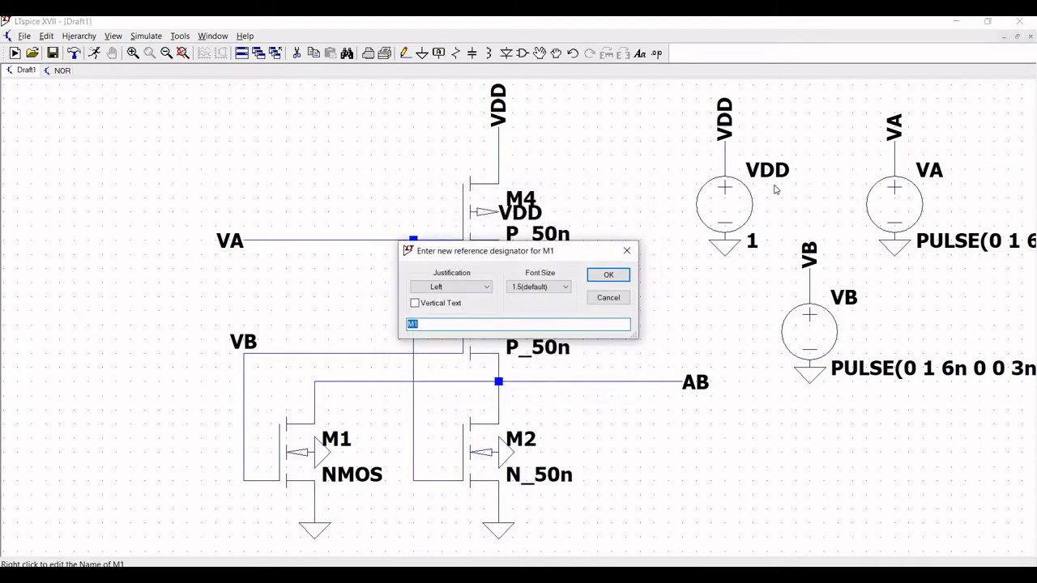
{"action": "left_click", "coordinate": [627, 251]}
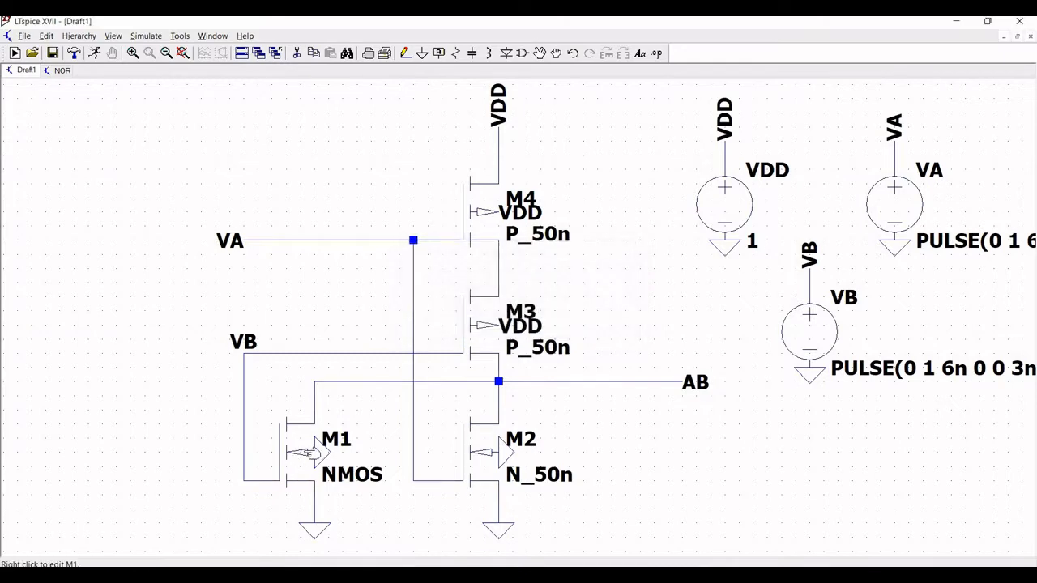
{"action": "right_click", "coordinate": [300, 452]}
{"action": "left_click", "coordinate": [559, 217]}
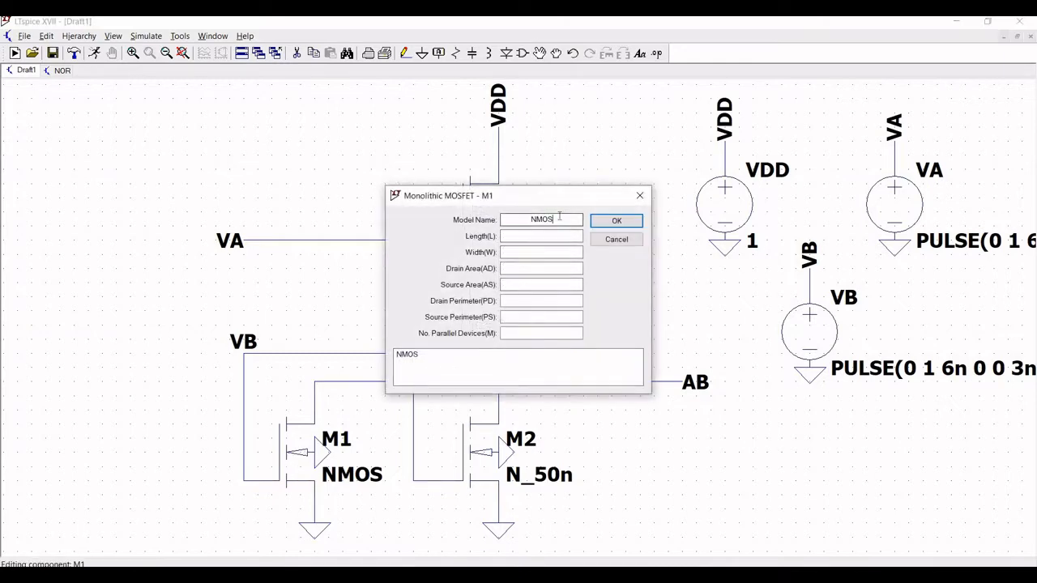
{"action": "key", "text": "BackSpace"}
{"action": "key", "text": "BackSpace"}
{"action": "key", "text": "BackSpace"}
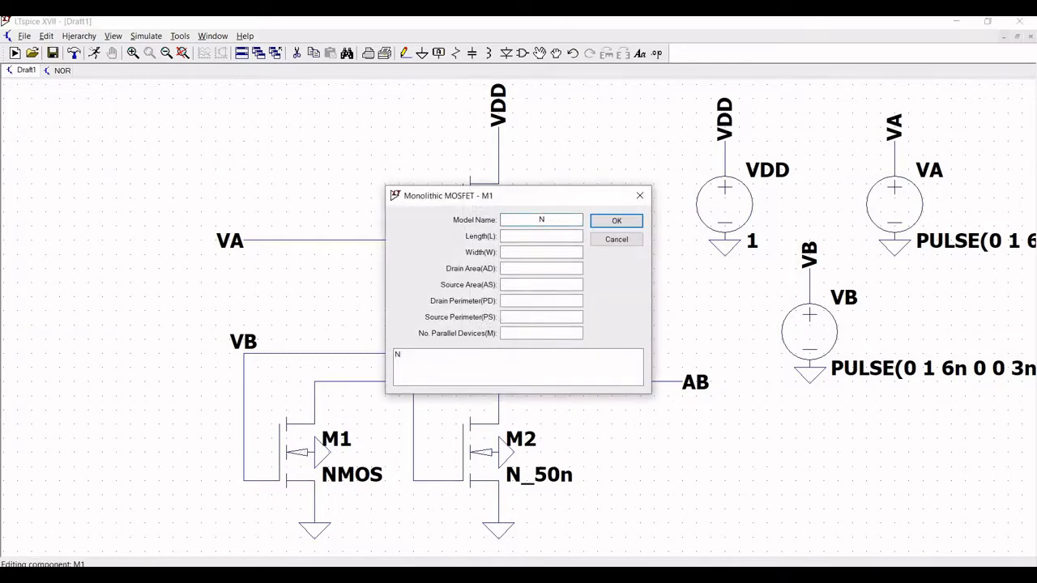
{"action": "type", "text": "_50n"}
{"action": "left_click", "coordinate": [557, 234]}
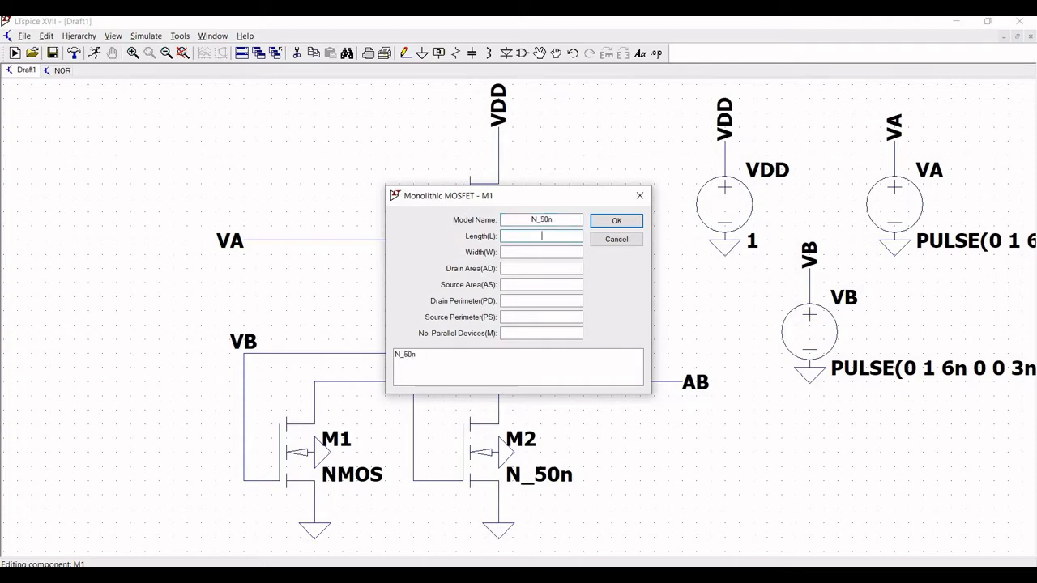
{"action": "type", "text": "50n"}
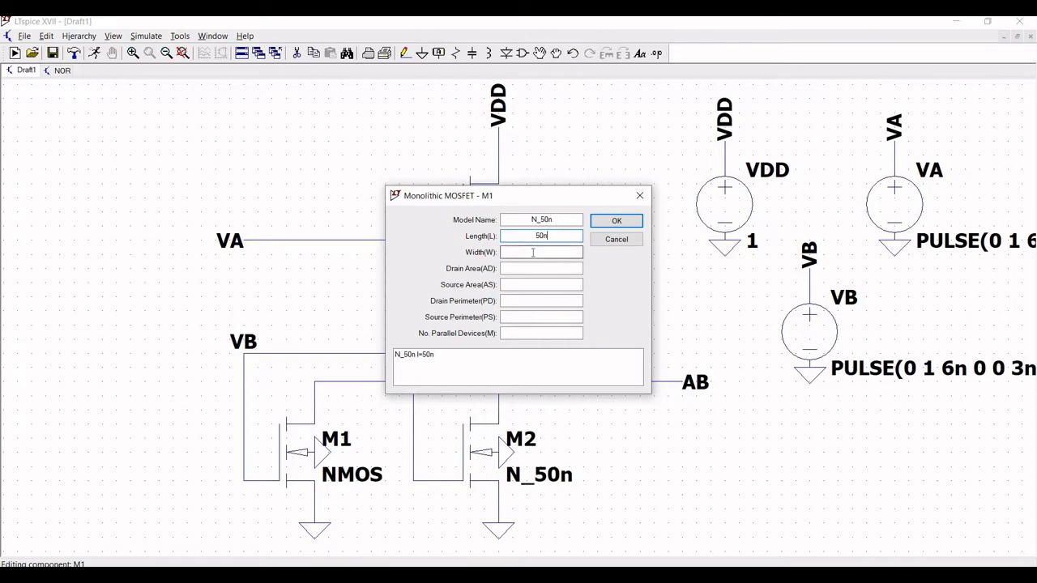
{"action": "left_click", "coordinate": [542, 252]}
{"action": "type", "text": "500n"}
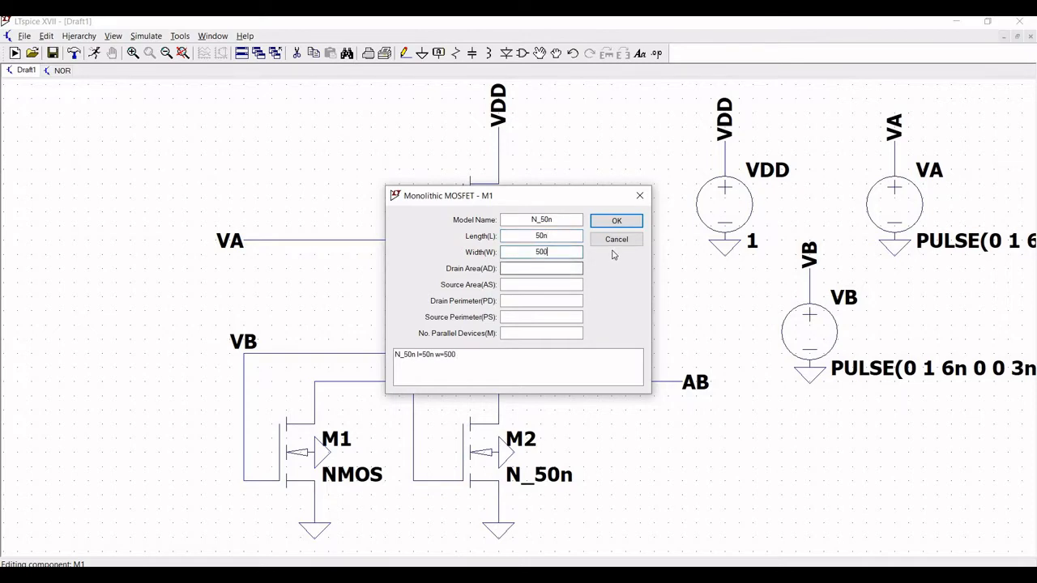
{"action": "left_click", "coordinate": [613, 222]}
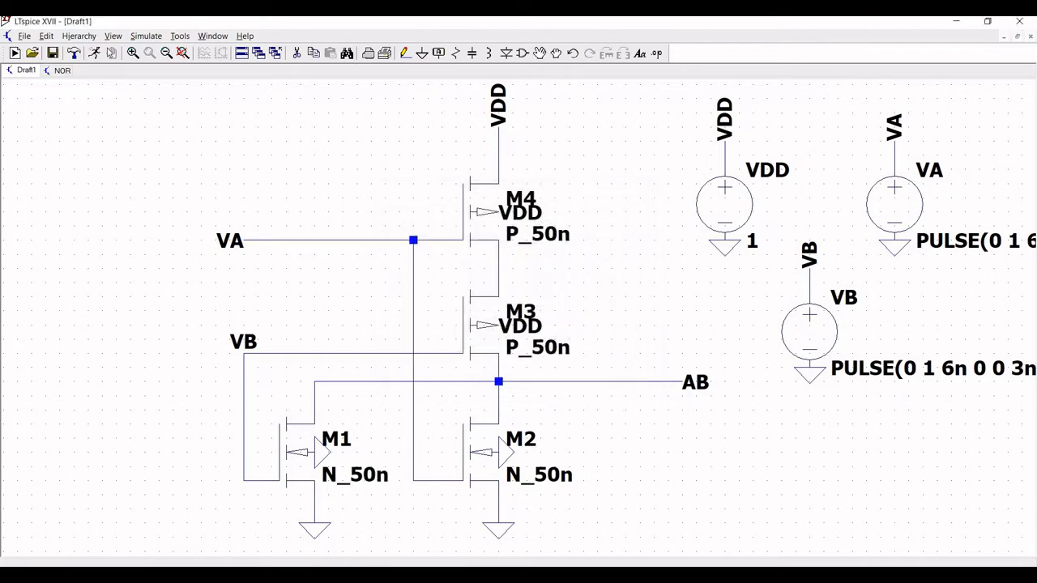
- Save the schematic as NOR_gate in the NOR folder inside LTspice_Design
{"action": "left_click", "coordinate": [24, 36]}
{"action": "left_click", "coordinate": [49, 108]}
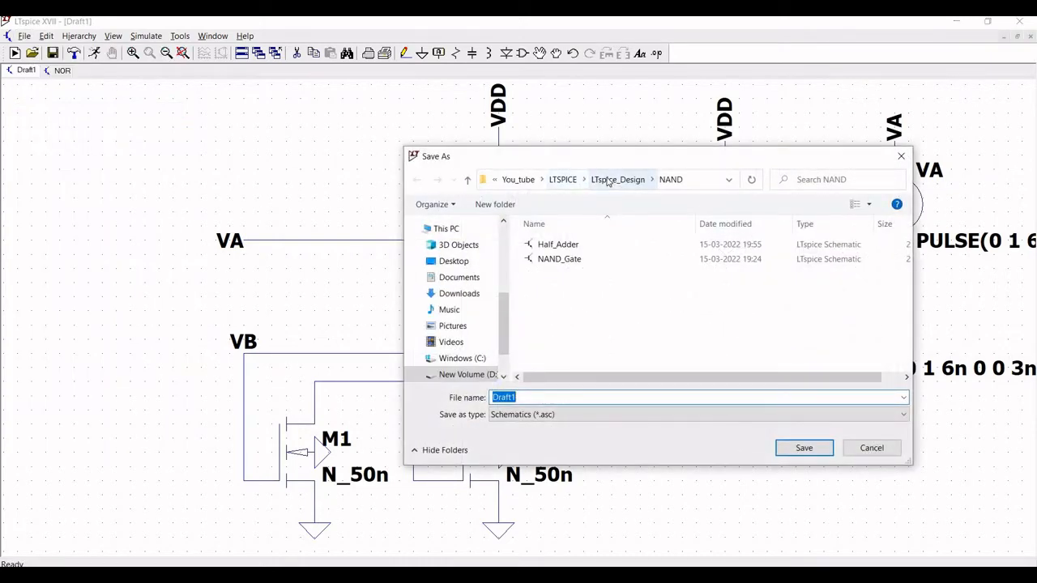
{"action": "left_click", "coordinate": [607, 180]}
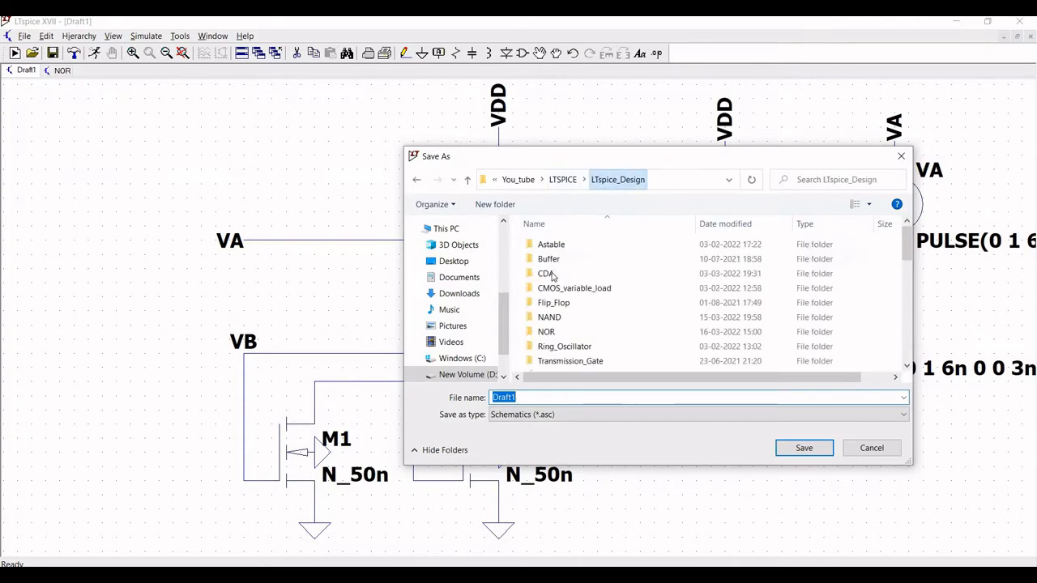
{"action": "double_click", "coordinate": [546, 333]}
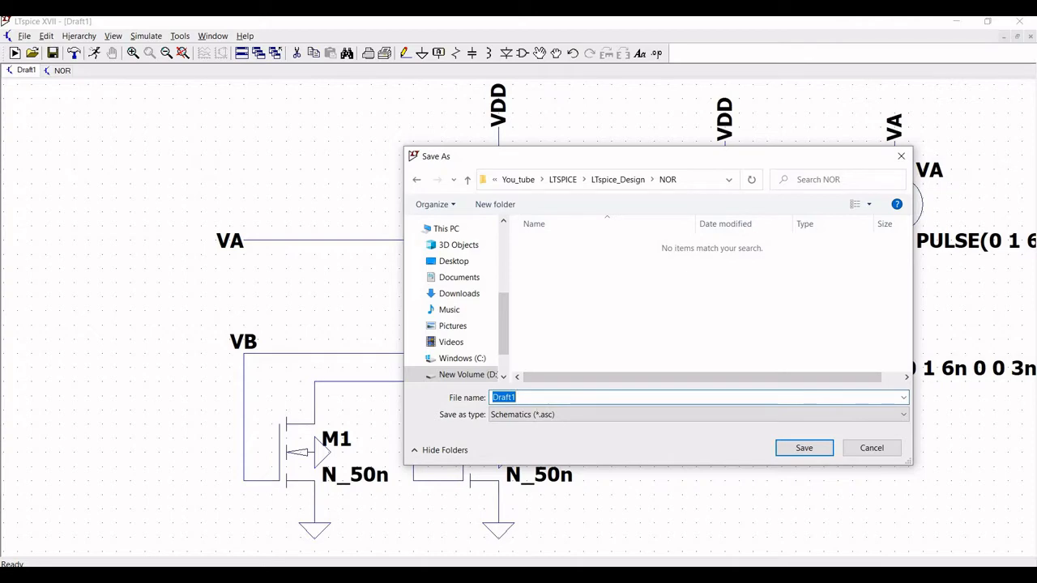
{"action": "type", "text": "NoR_gate"}
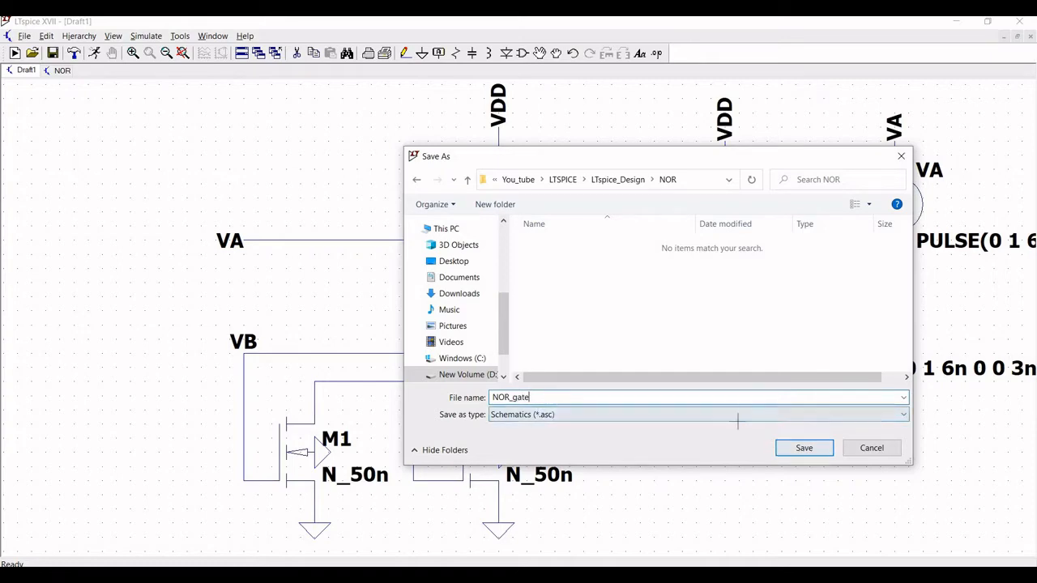
{"action": "key", "text": "Return"}
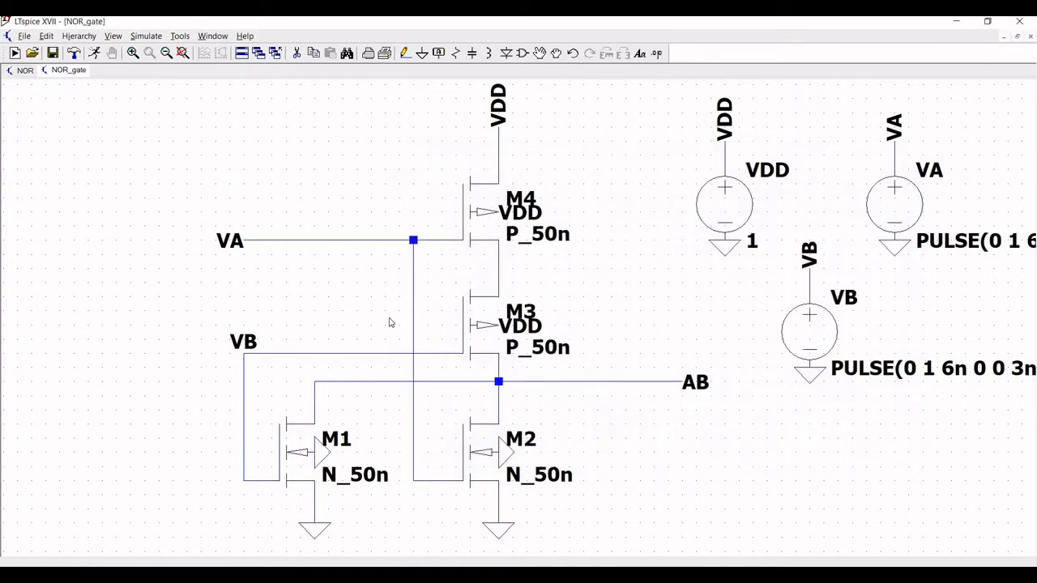
- Check the model file's name in the NOR folder, and place the SPICE directive .include BSIM4_model.txt above the VA net
{"action": "key", "text": "alt+Tab"}
{"action": "left_click", "coordinate": [403, 265]}
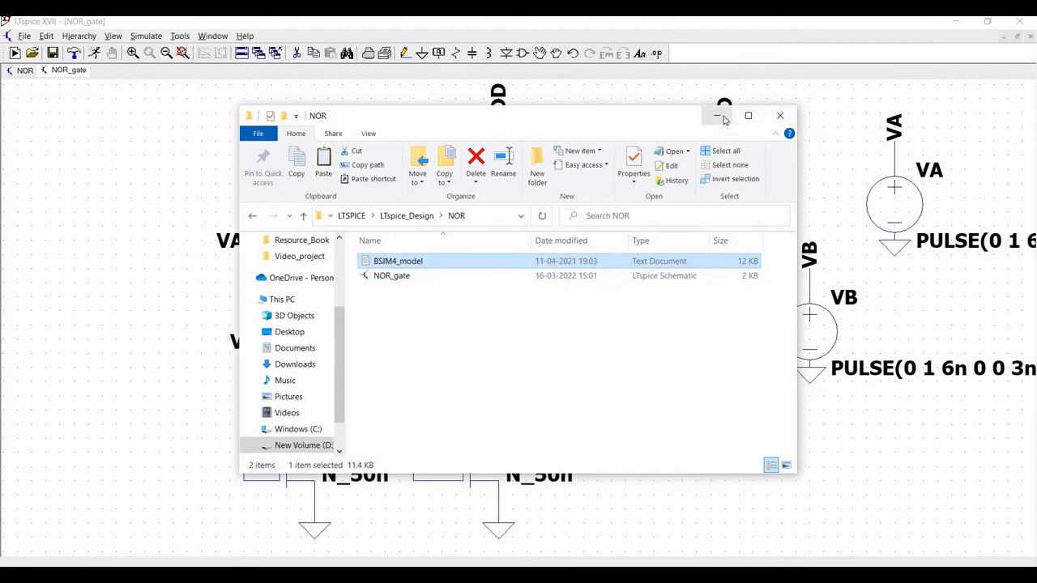
{"action": "left_click", "coordinate": [718, 117]}
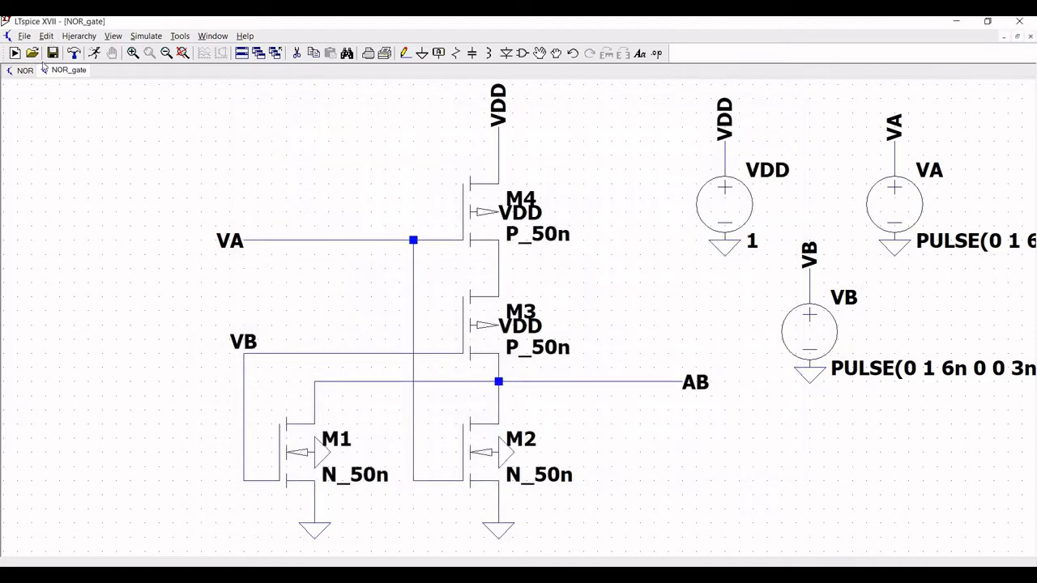
{"action": "left_click", "coordinate": [46, 36]}
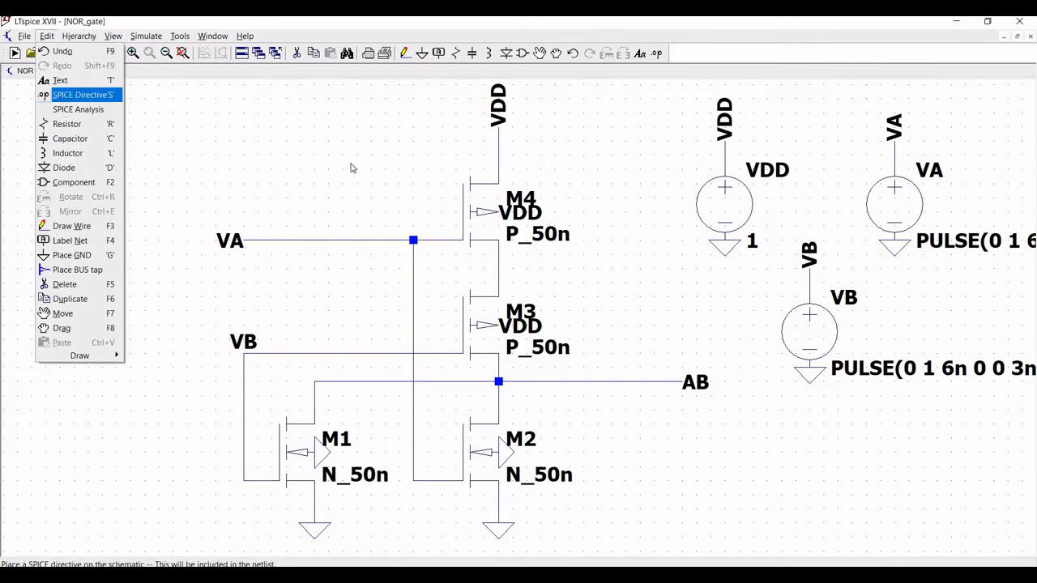
{"action": "key", "text": "Return"}
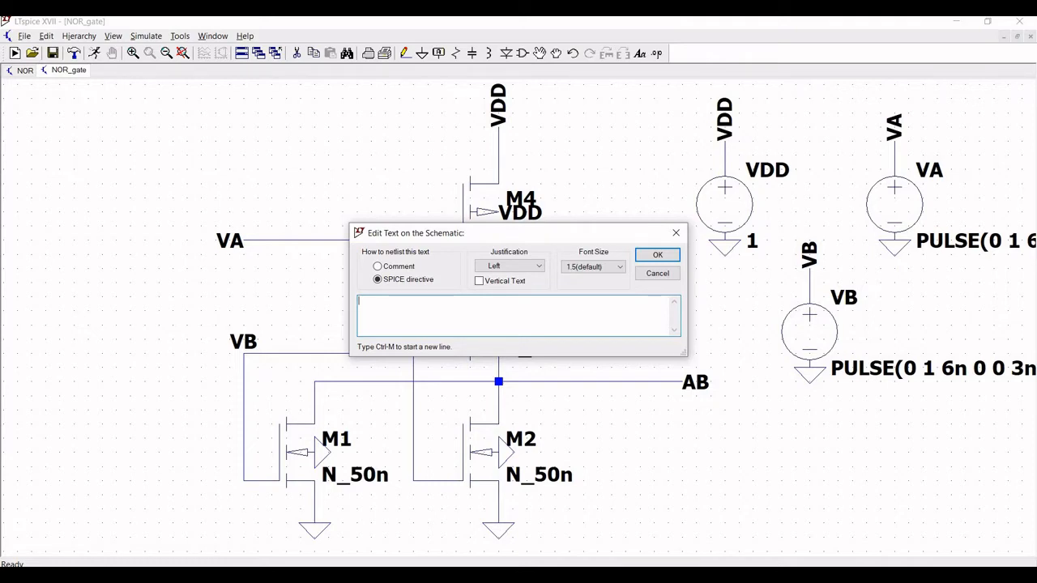
{"action": "type", "text": ".include BSIM4_model.txt"}
{"action": "left_click", "coordinate": [657, 254]}
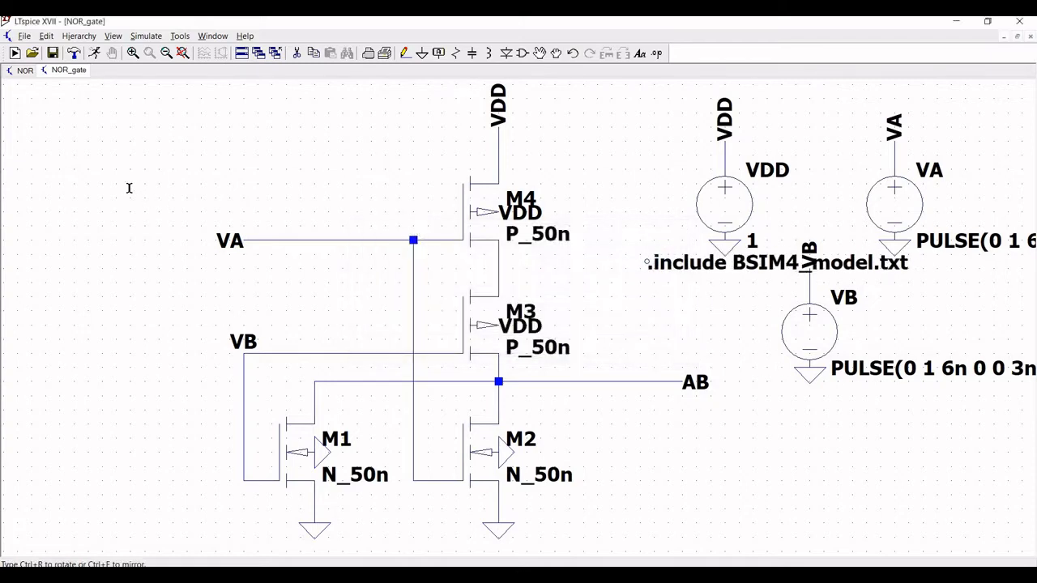
{"action": "left_click", "coordinate": [63, 128]}
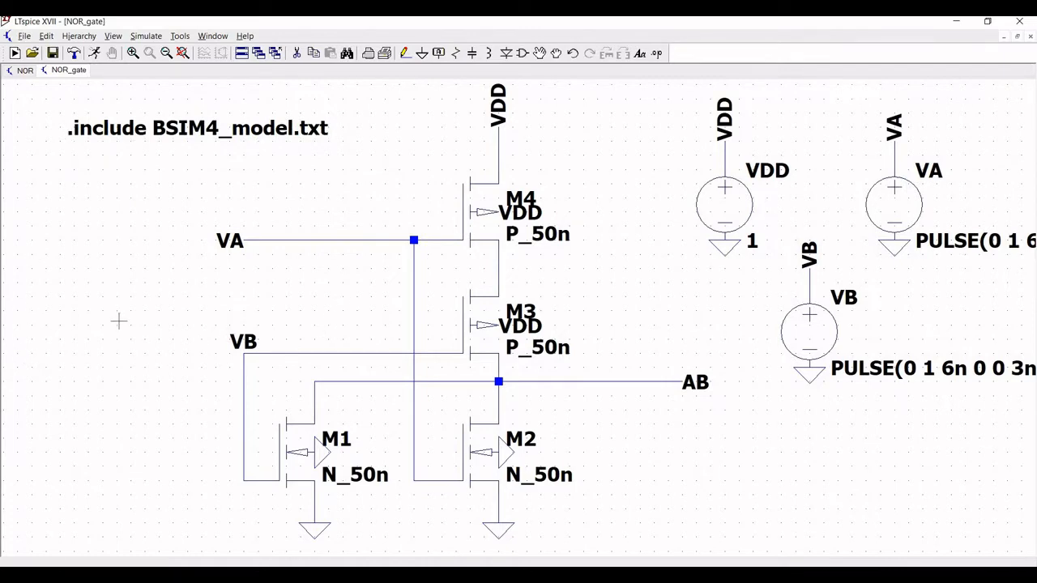
- Add the transient analysis command .tran 100p 30n directly below the include directive
{"action": "left_click", "coordinate": [49, 37]}
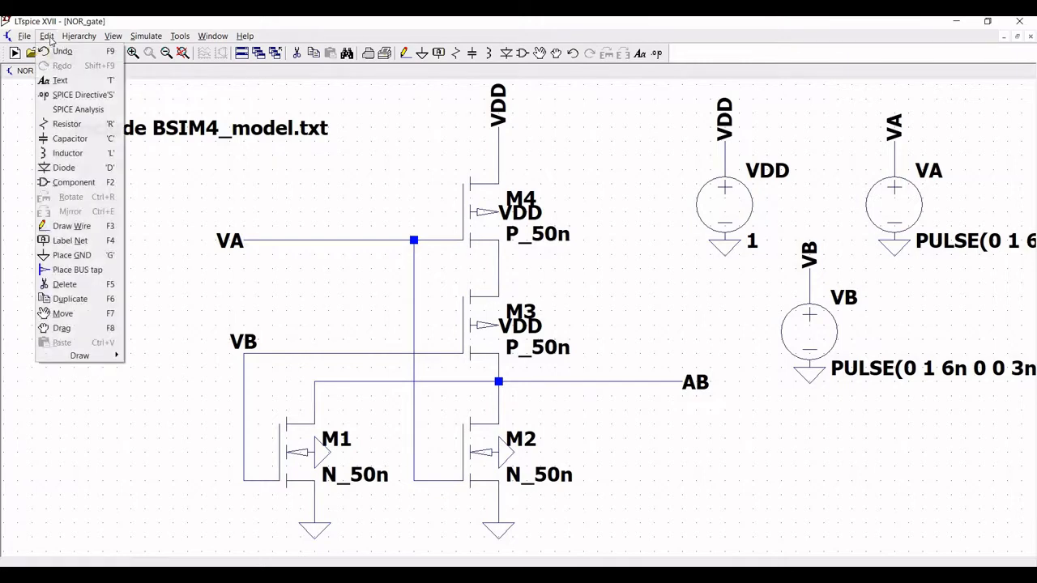
{"action": "left_click", "coordinate": [61, 111]}
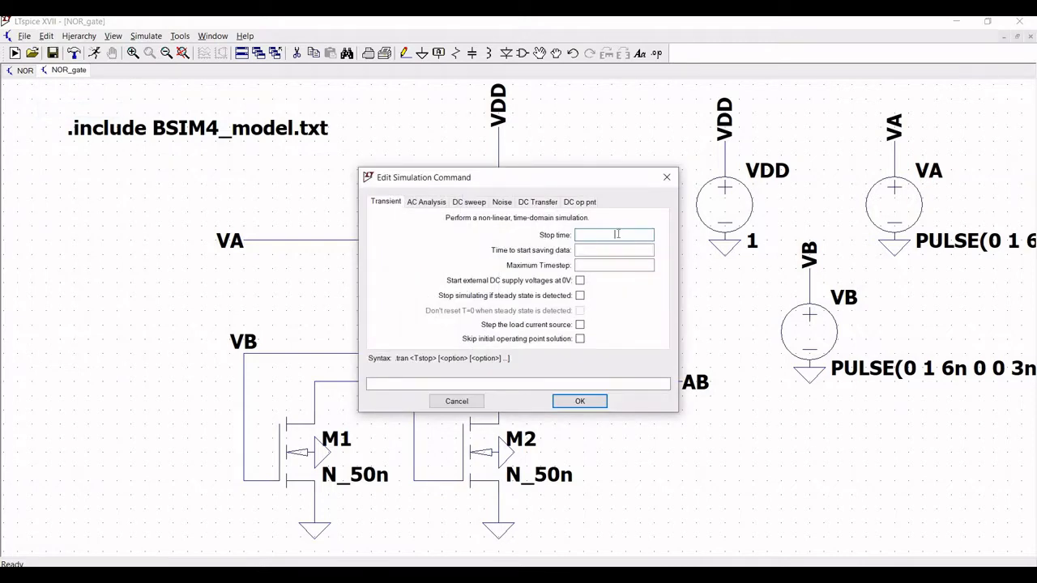
{"action": "type", "text": "100p"}
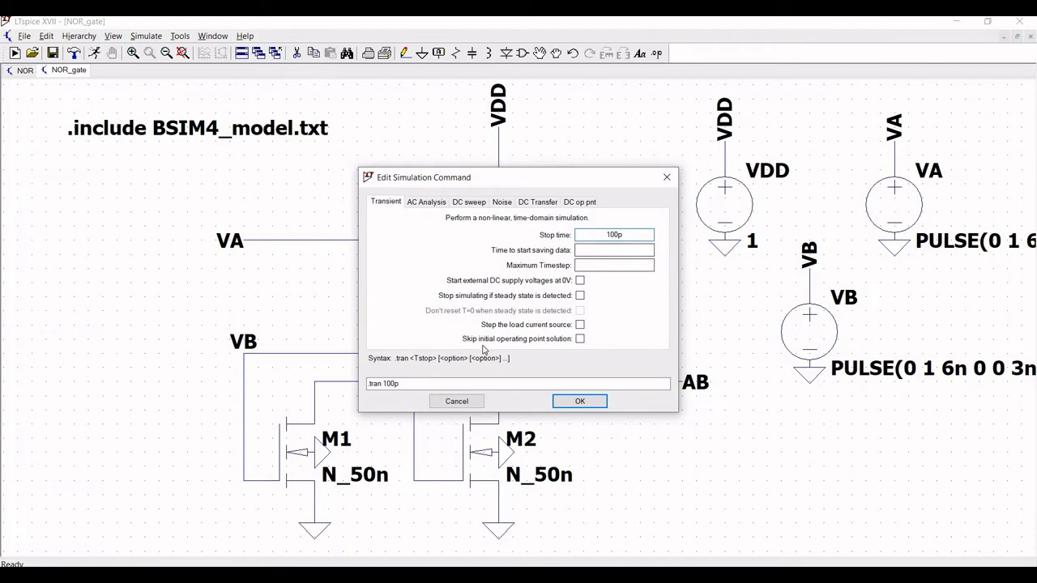
{"action": "left_click", "coordinate": [419, 385]}
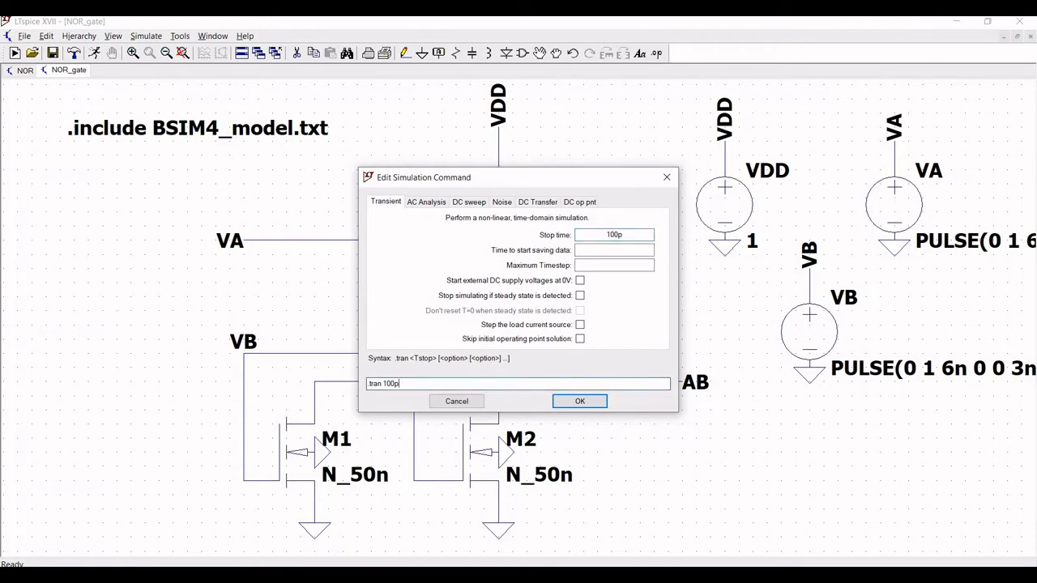
{"action": "type", "text": "30n"}
{"action": "key", "text": "Return"}
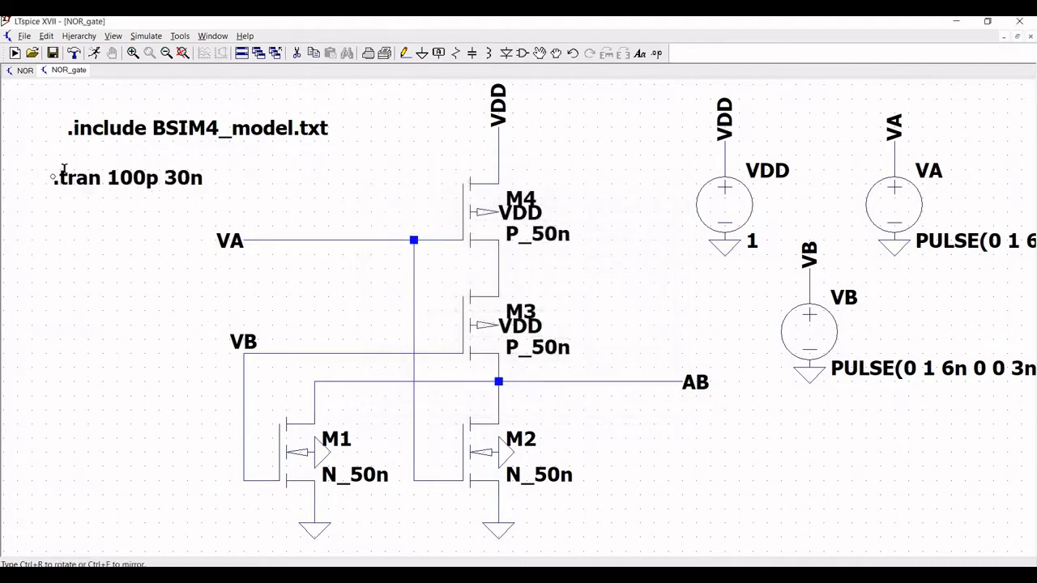
{"action": "left_click", "coordinate": [69, 156]}
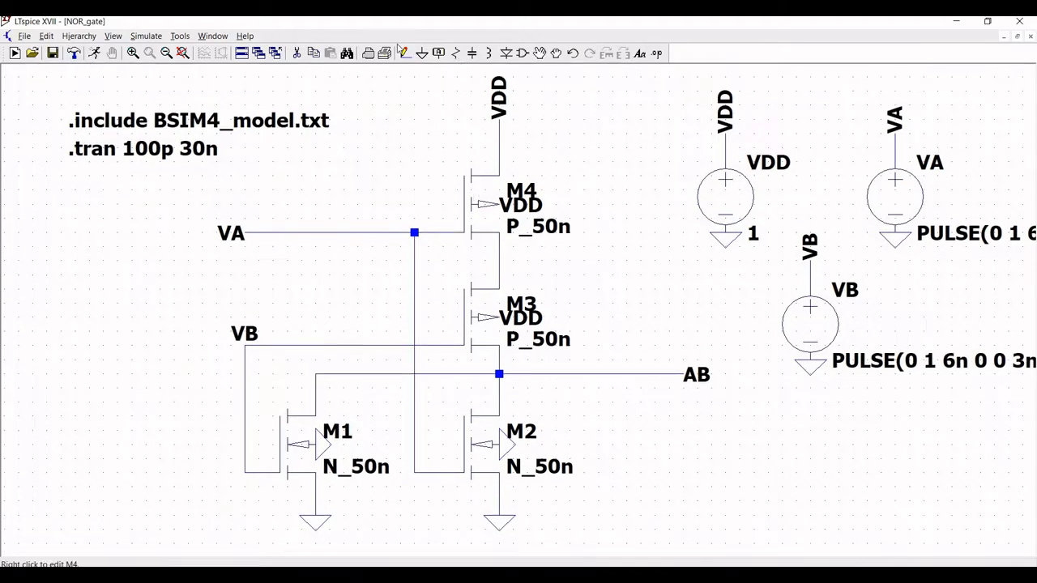
- Place a capacitor below the AB output net, between M2 and the AB label, and ground its lower terminal
{"action": "left_click", "coordinate": [472, 53]}
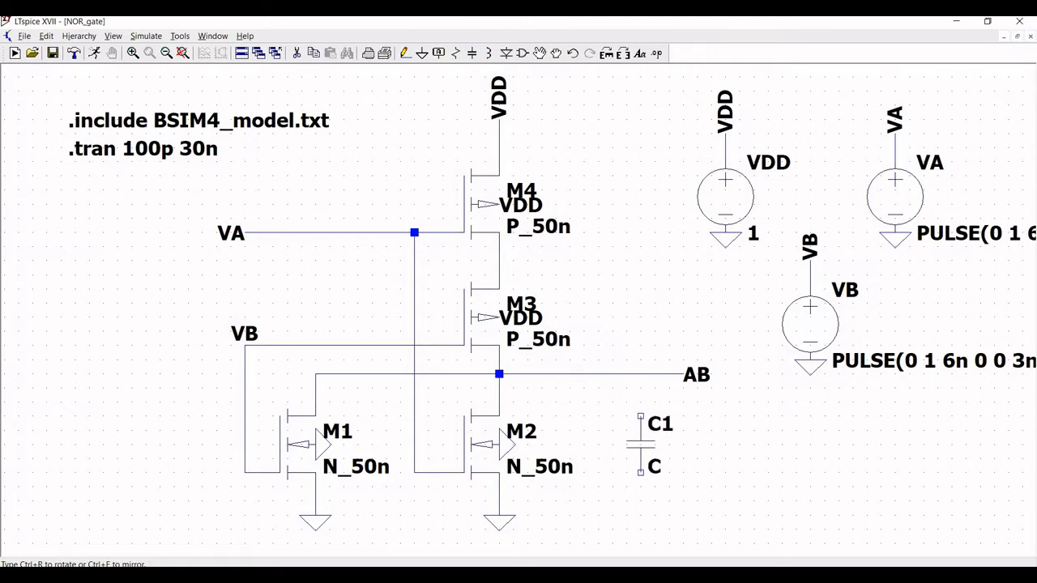
{"action": "left_click", "coordinate": [626, 429]}
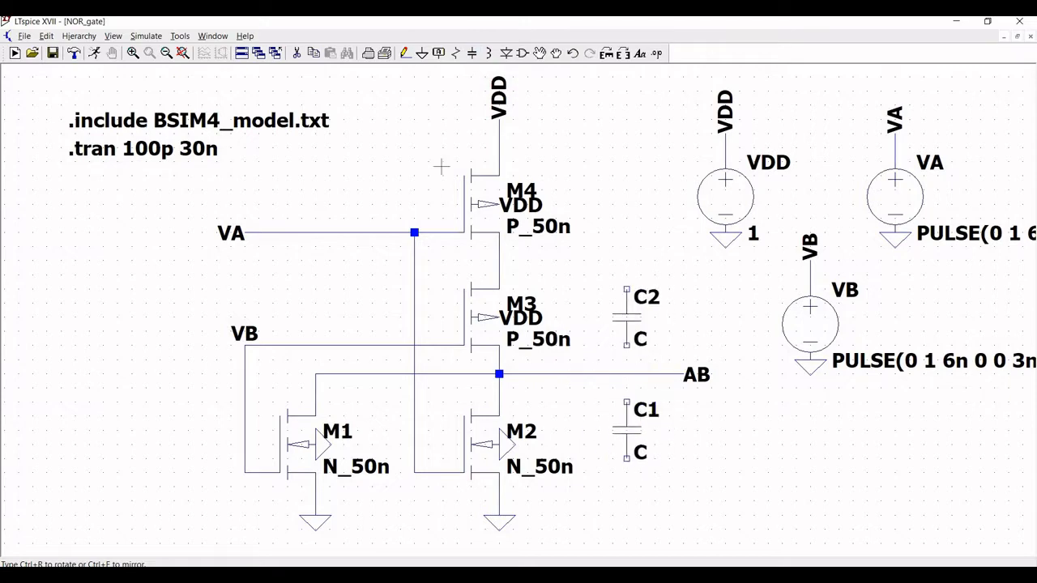
{"action": "key", "text": "Escape"}
{"action": "left_click", "coordinate": [422, 53]}
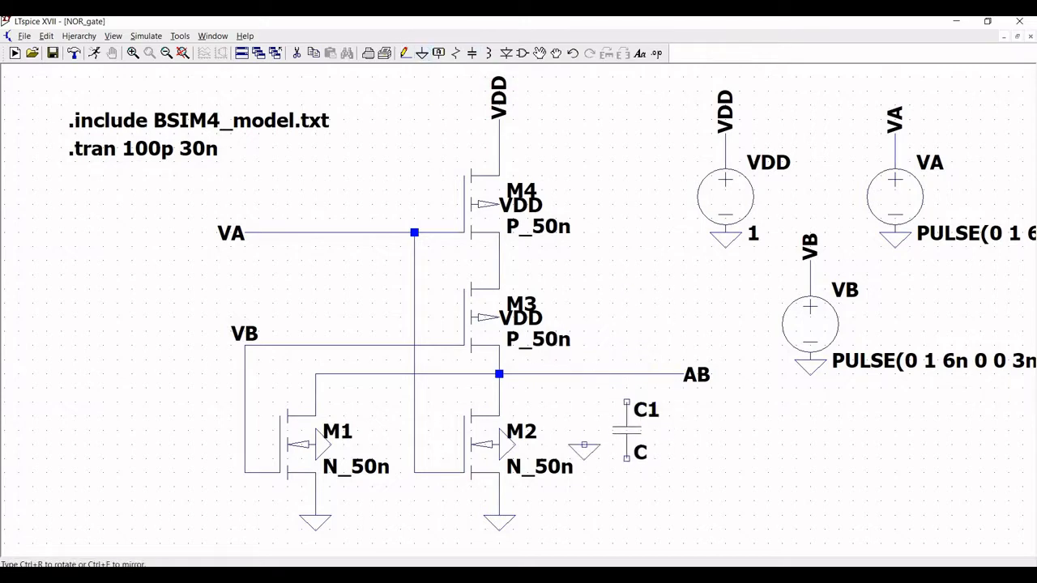
{"action": "left_click", "coordinate": [626, 460]}
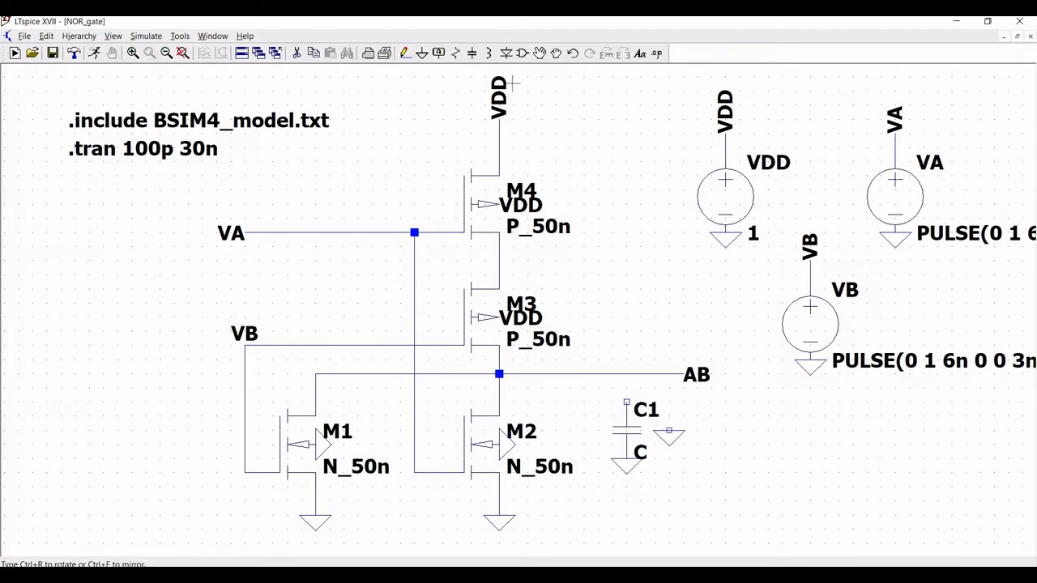
{"action": "key", "text": "Escape"}
- Wire the capacitor's upper terminal to the AB net and set its capacitance to 50f
{"action": "left_click", "coordinate": [404, 54]}
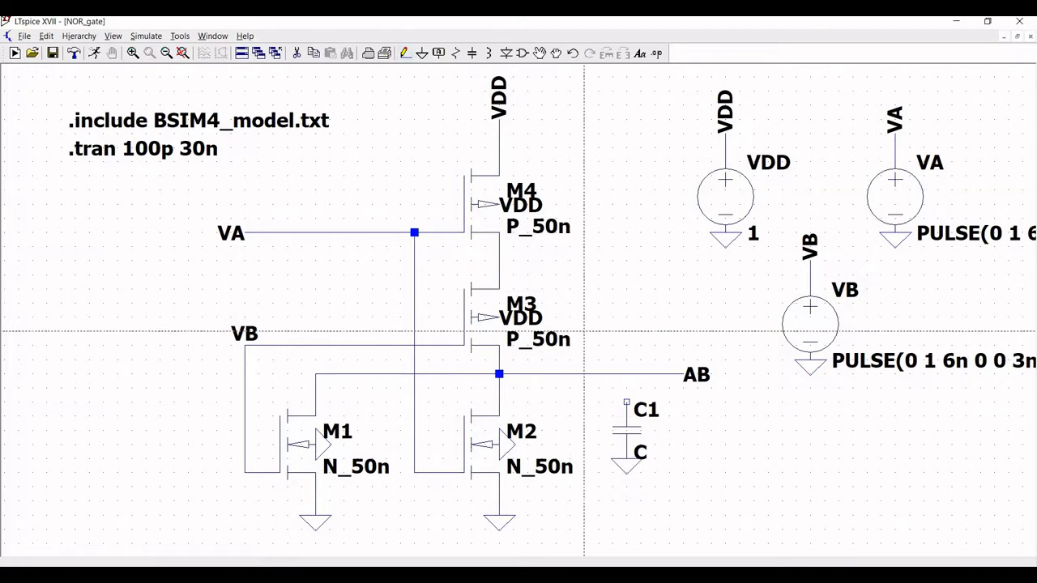
{"action": "left_click", "coordinate": [626, 402]}
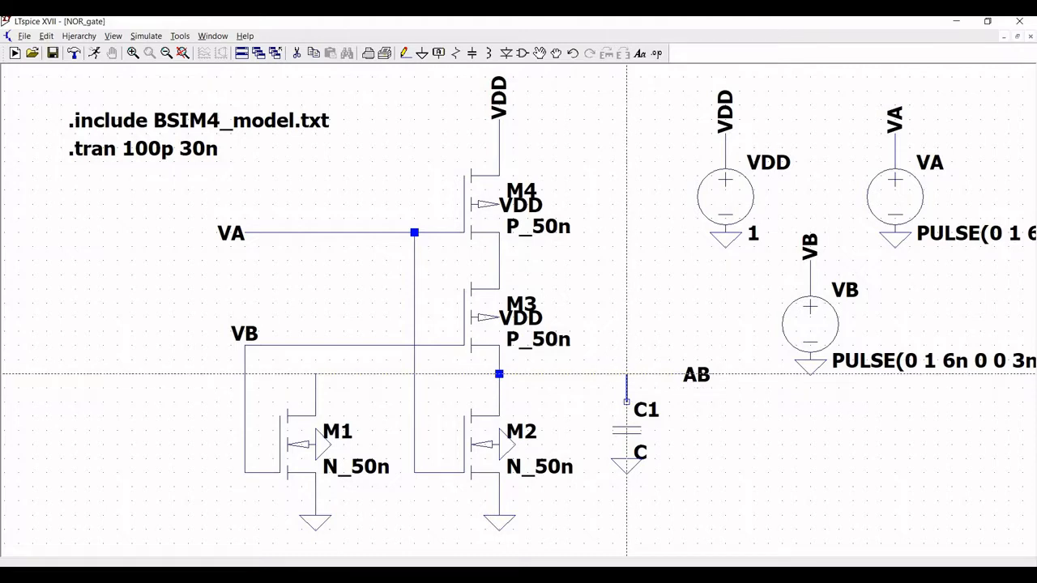
{"action": "left_click", "coordinate": [626, 374]}
{"action": "key", "text": "Escape"}
{"action": "right_click", "coordinate": [626, 433]}
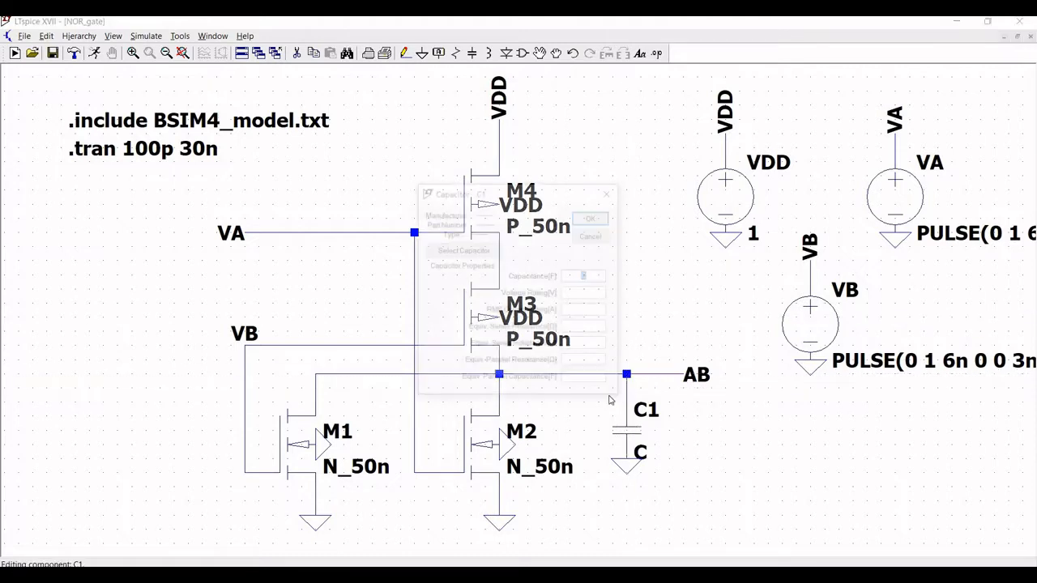
{"action": "type", "text": "50"}
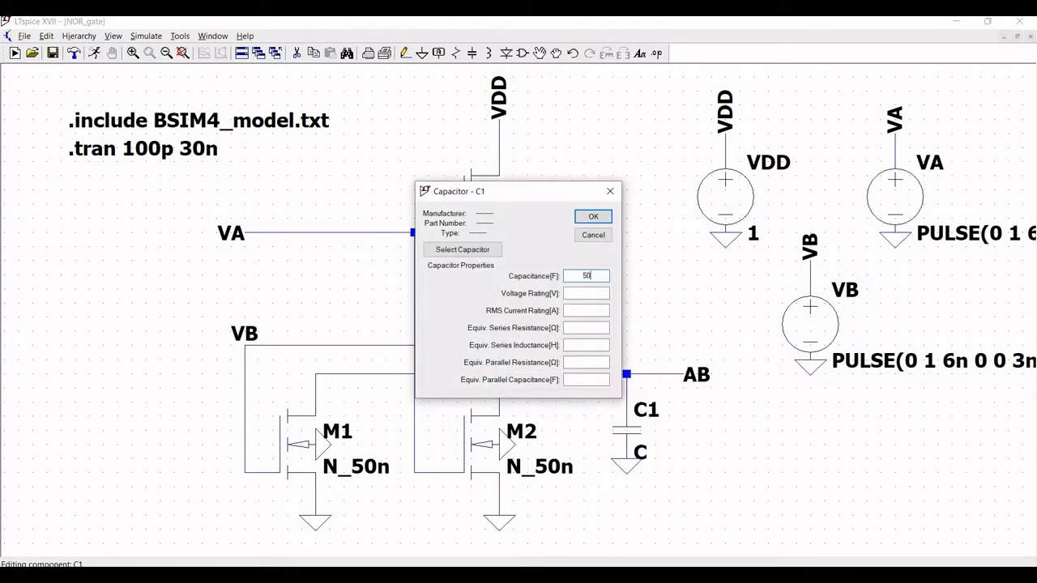
{"action": "type", "text": "f"}
{"action": "left_click", "coordinate": [593, 216]}
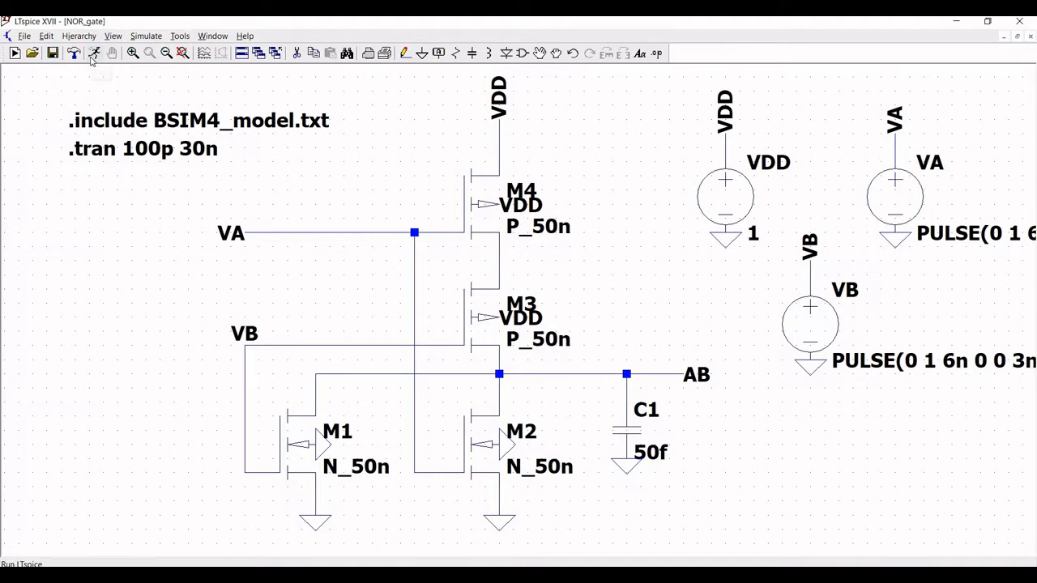
- Run the transient simulation and plot the VA, VB and AB voltages in separate plot panes
{"action": "left_click", "coordinate": [94, 53]}
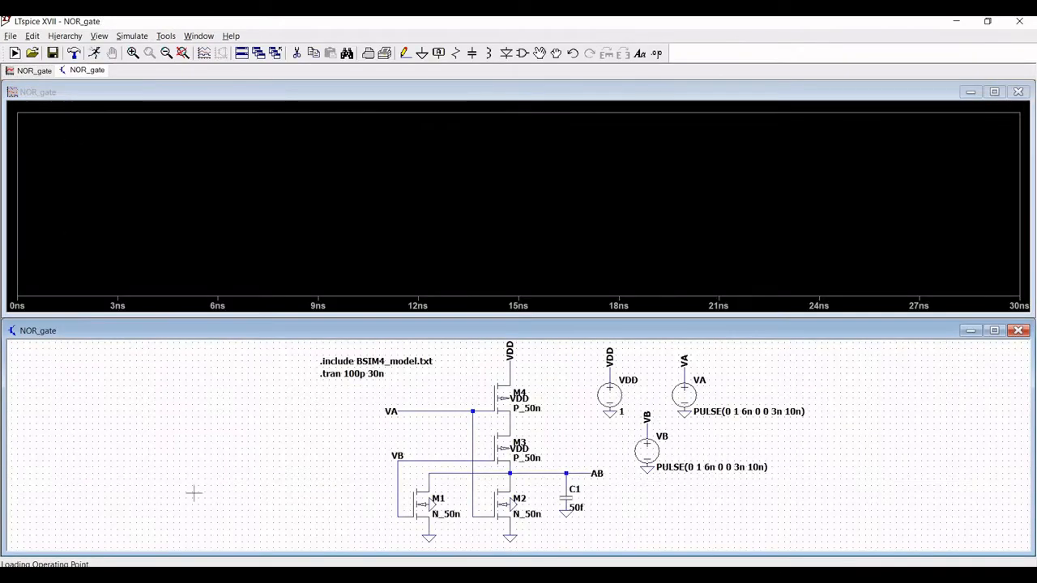
{"action": "left_click", "coordinate": [408, 409]}
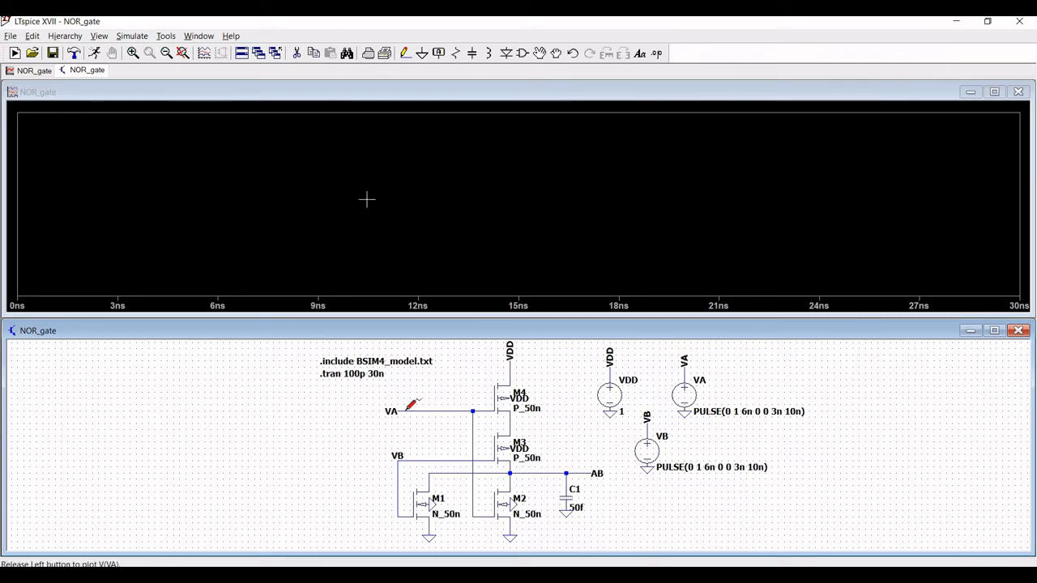
{"action": "right_click", "coordinate": [415, 180]}
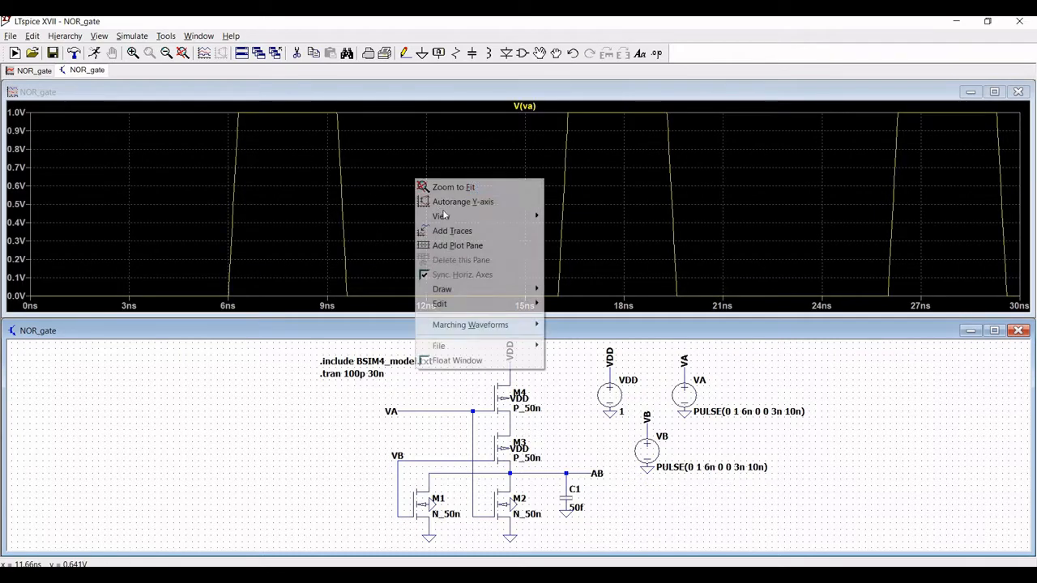
{"action": "left_click", "coordinate": [456, 245]}
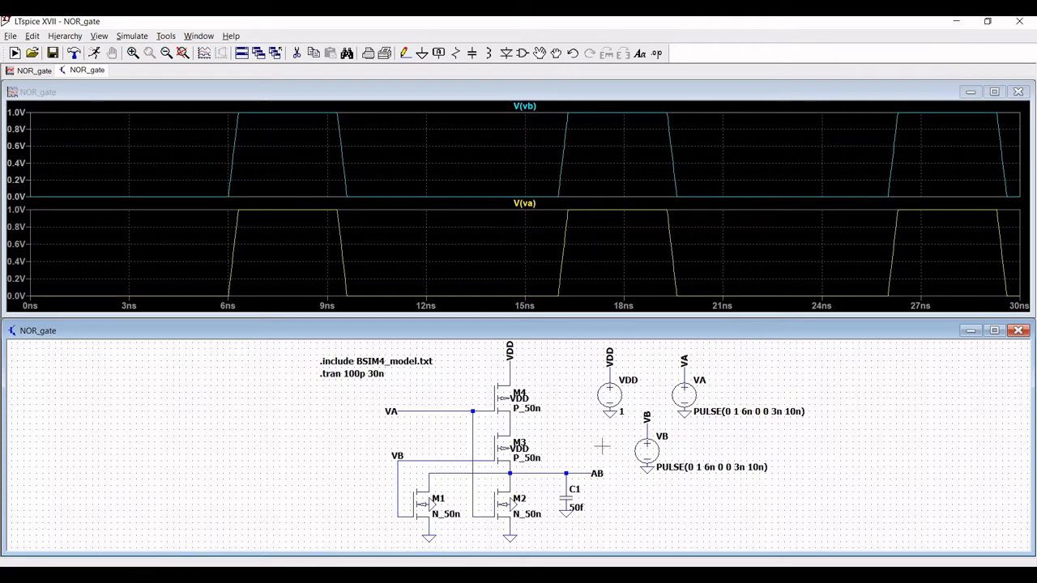
{"action": "right_click", "coordinate": [471, 143]}
{"action": "left_click", "coordinate": [513, 209]}
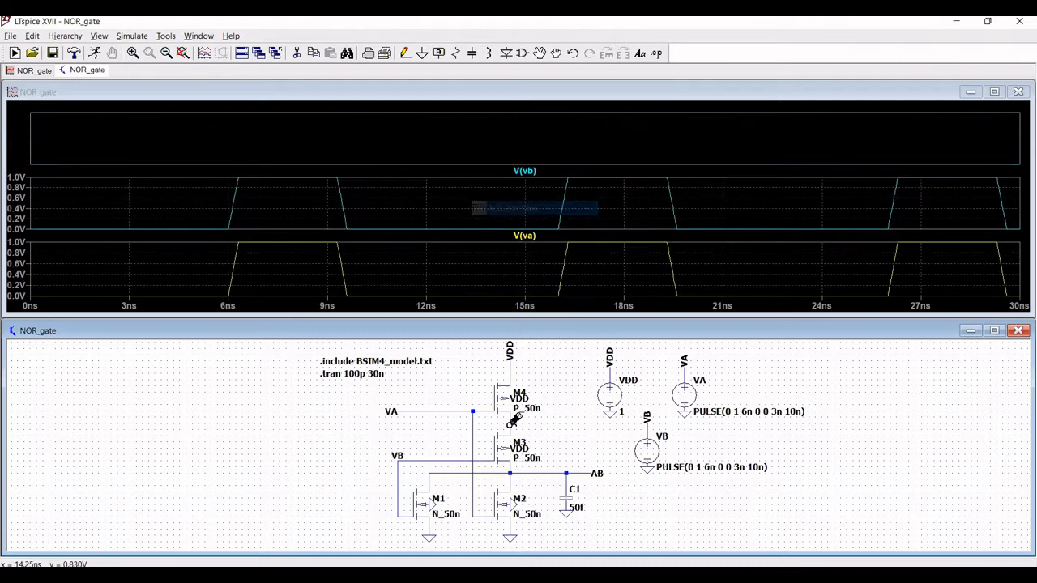
{"action": "left_click", "coordinate": [556, 468]}
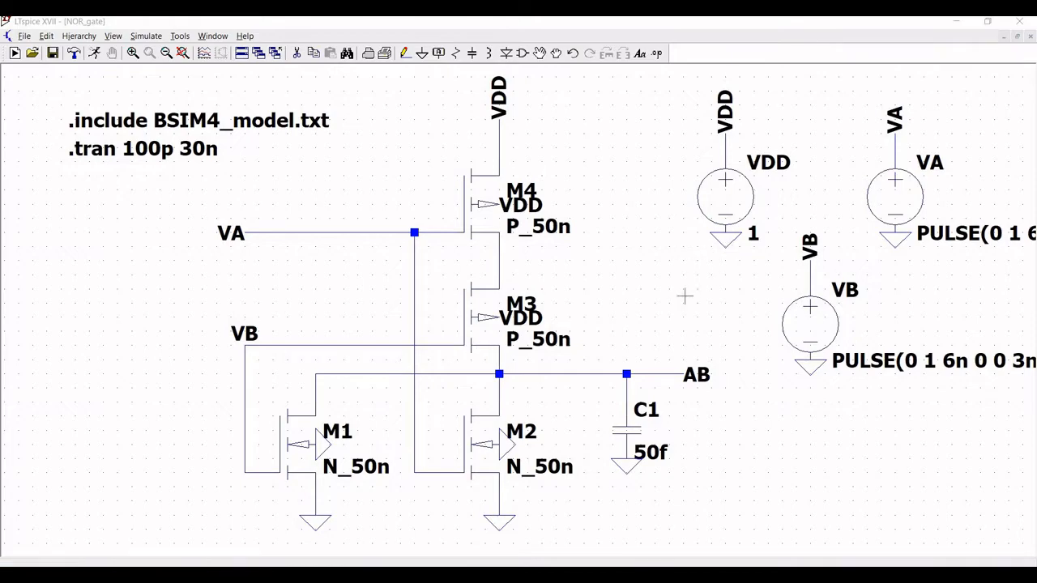
- Delete the VA and VB pulse voltage sources together with their wires, net labels and ground symbols, keeping the VDD source
{"action": "left_click_drag", "start_coordinate": [641, 294], "coordinate": [587, 298]}
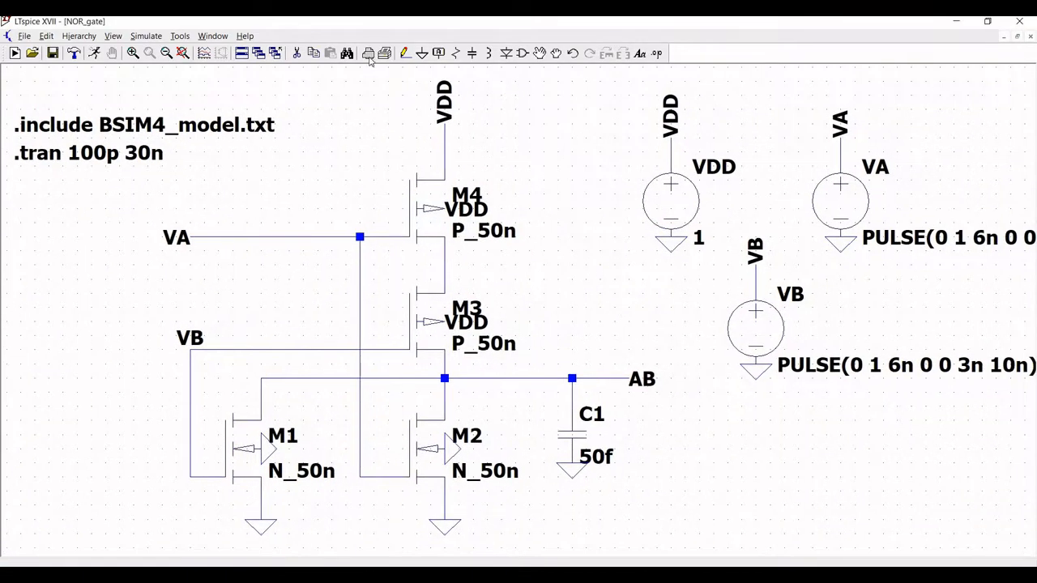
{"action": "left_click", "coordinate": [297, 54]}
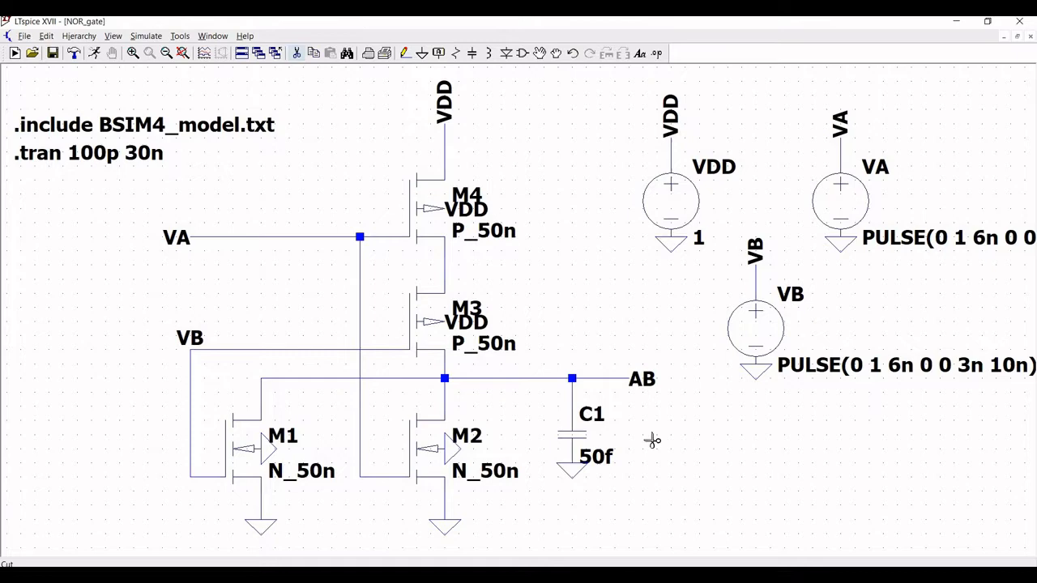
{"action": "left_click", "coordinate": [759, 324]}
{"action": "left_click", "coordinate": [754, 271]}
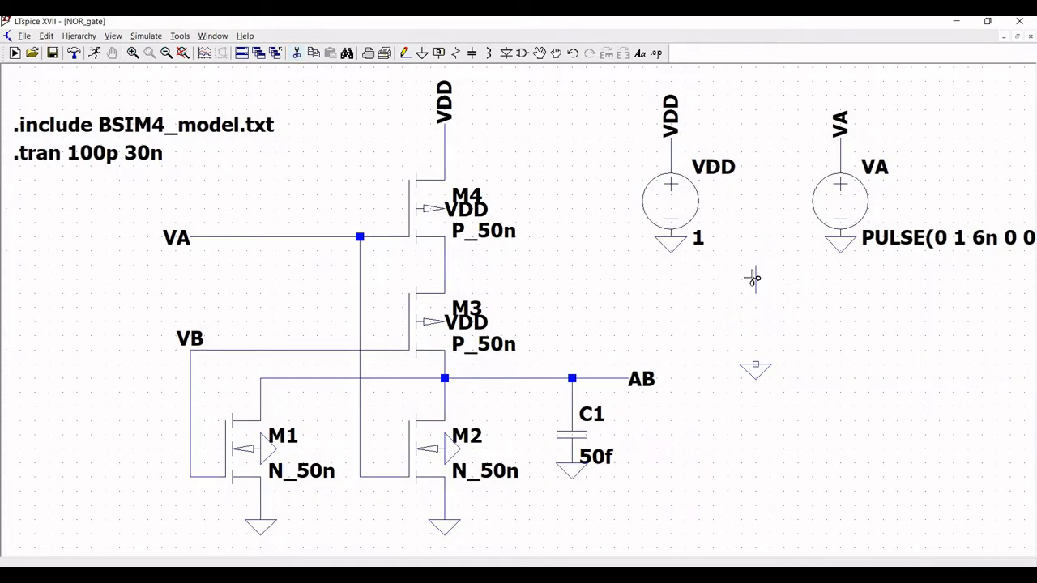
{"action": "left_click", "coordinate": [753, 369]}
{"action": "left_click", "coordinate": [842, 192]}
{"action": "left_click", "coordinate": [839, 125]}
{"action": "left_click", "coordinate": [840, 152]}
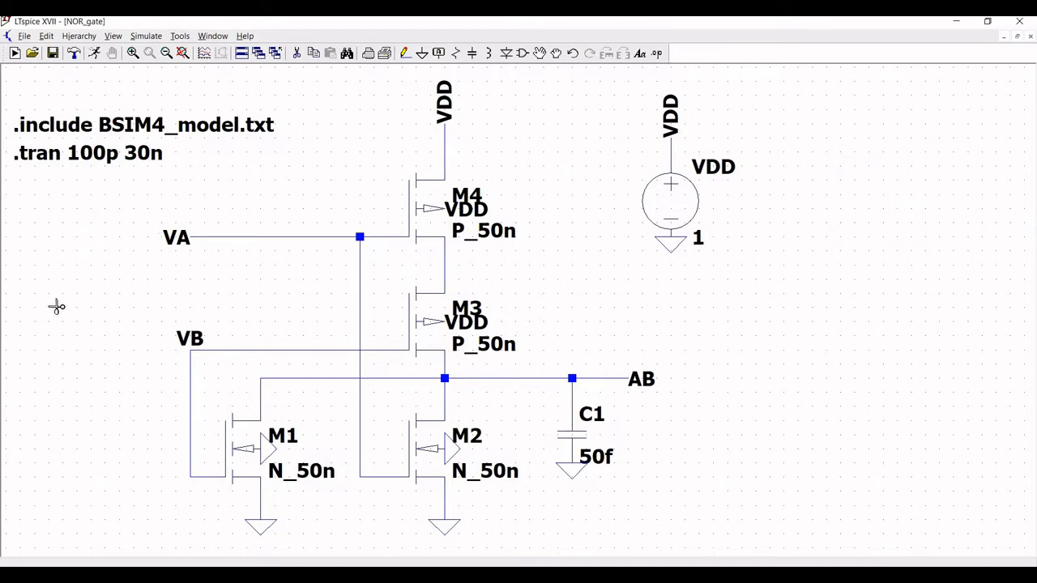
- Delete the plain VA, VB and AB net labels from the gate circuit, along with the .tran directive
{"action": "left_click", "coordinate": [172, 239]}
{"action": "left_click", "coordinate": [182, 336]}
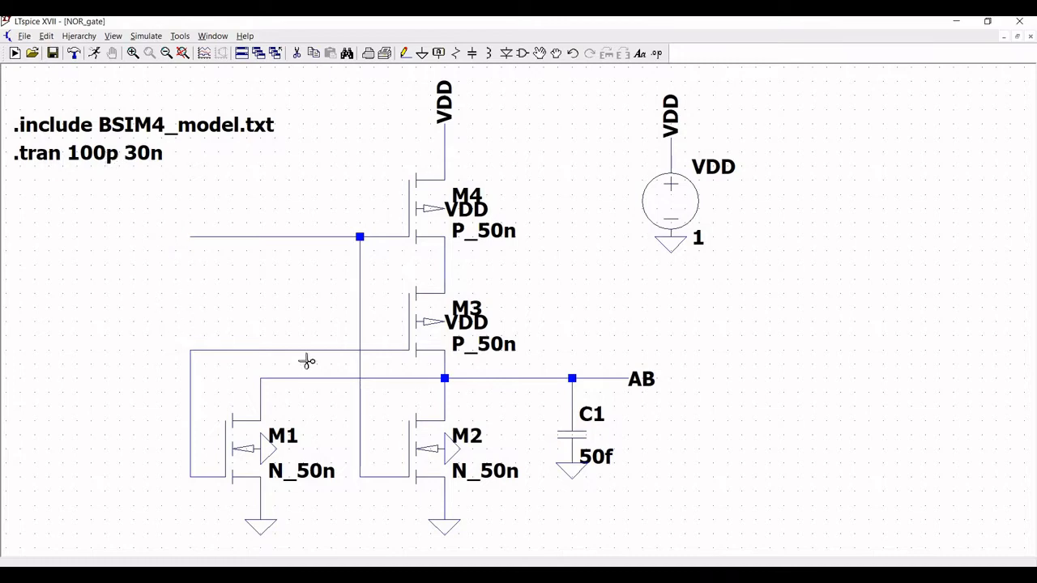
{"action": "key", "text": "Escape"}
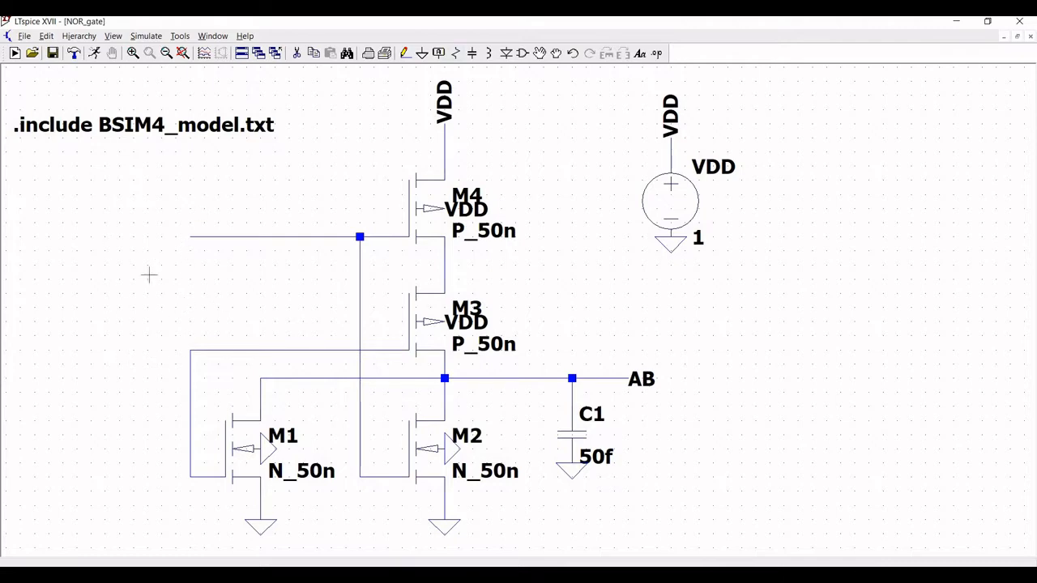
{"action": "mouse_move", "coordinate": [650, 371]}
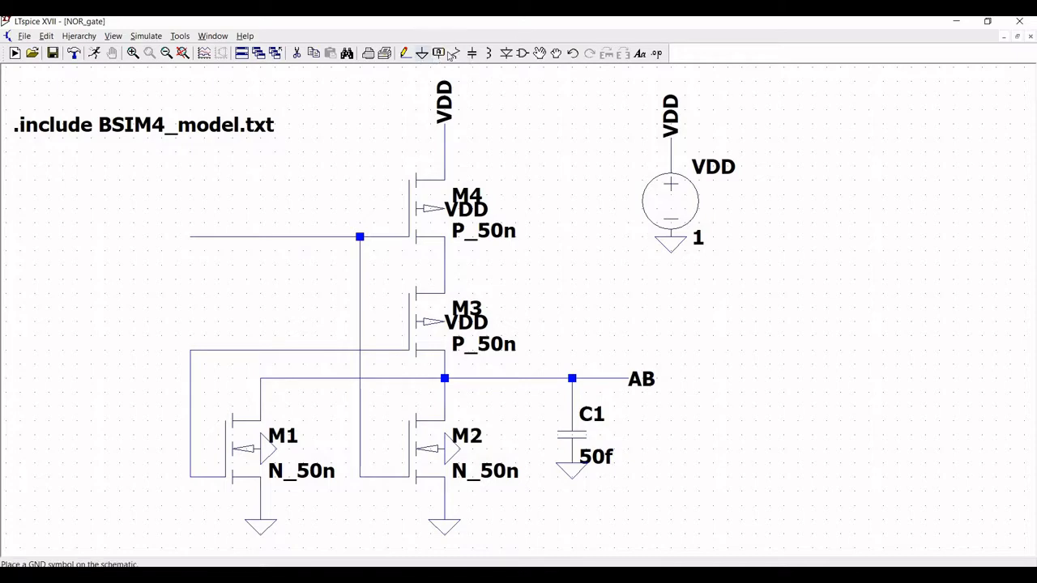
{"action": "left_click", "coordinate": [645, 382]}
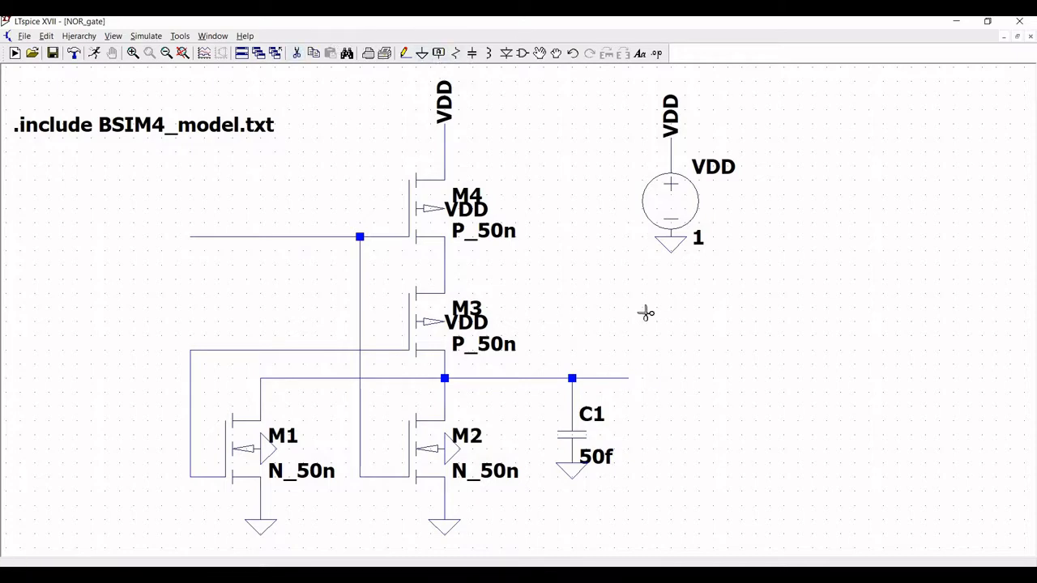
- Create a net label VA with port type Input and attach it to the open end of M4's gate wire
{"action": "left_click", "coordinate": [442, 54]}
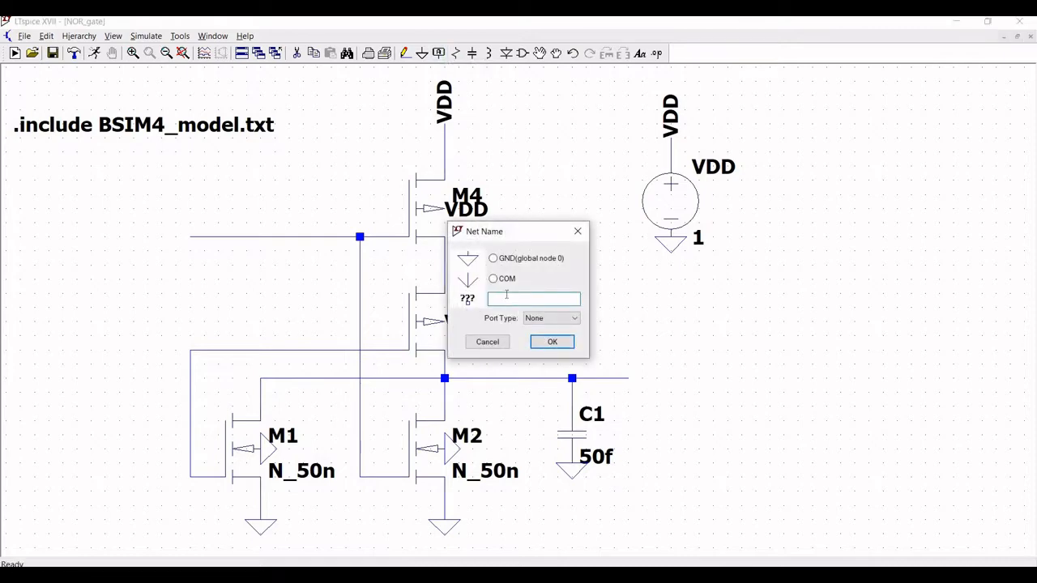
{"action": "type", "text": "VA"}
{"action": "left_click", "coordinate": [556, 323]}
{"action": "left_click", "coordinate": [542, 335]}
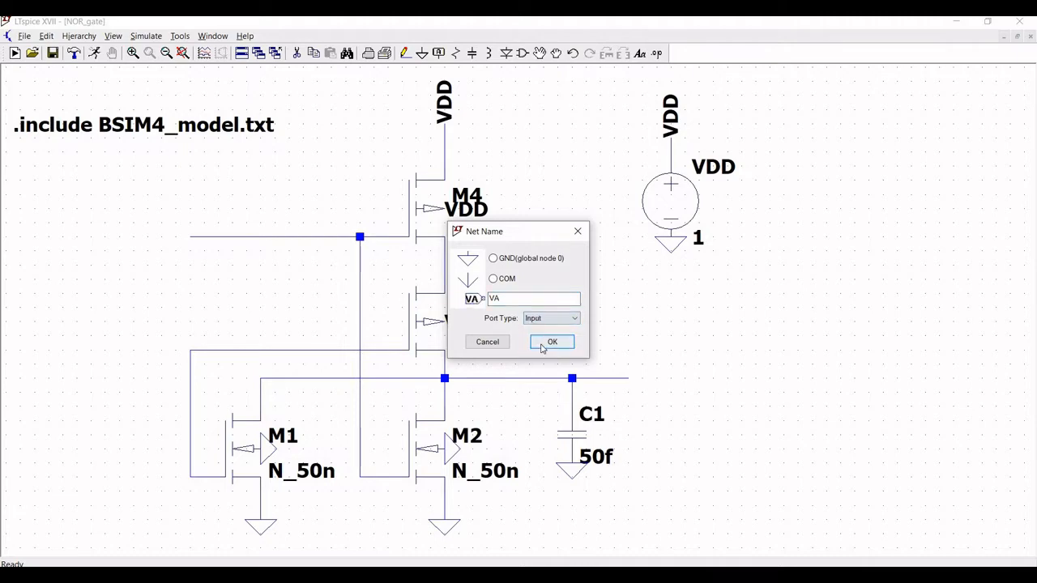
{"action": "left_click", "coordinate": [552, 342]}
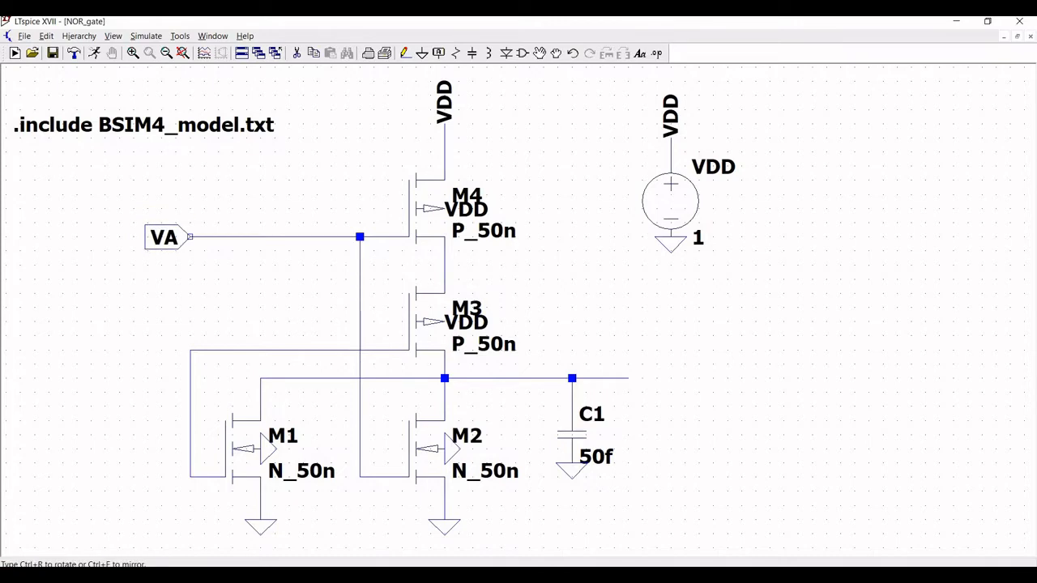
{"action": "left_click", "coordinate": [189, 236]}
{"action": "key", "text": "Escape"}
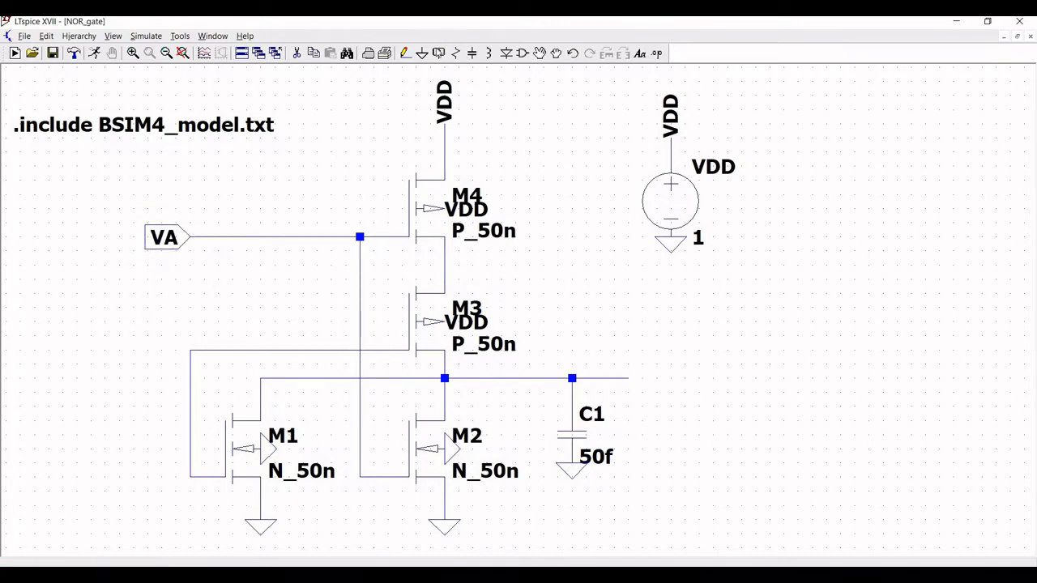
{"action": "left_click", "coordinate": [438, 53]}
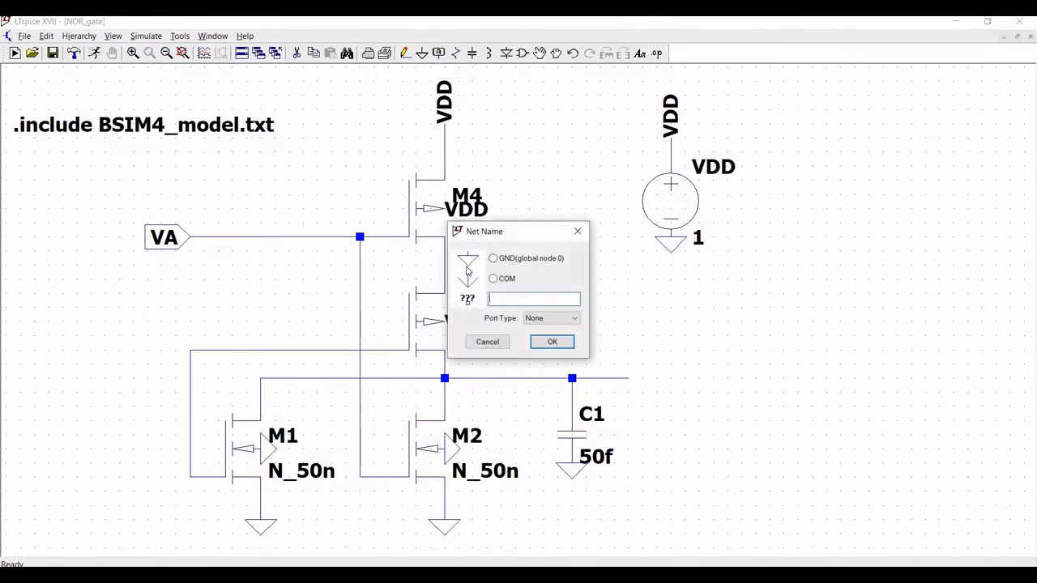
{"action": "type", "text": "VB"}
{"action": "key", "text": "Return"}
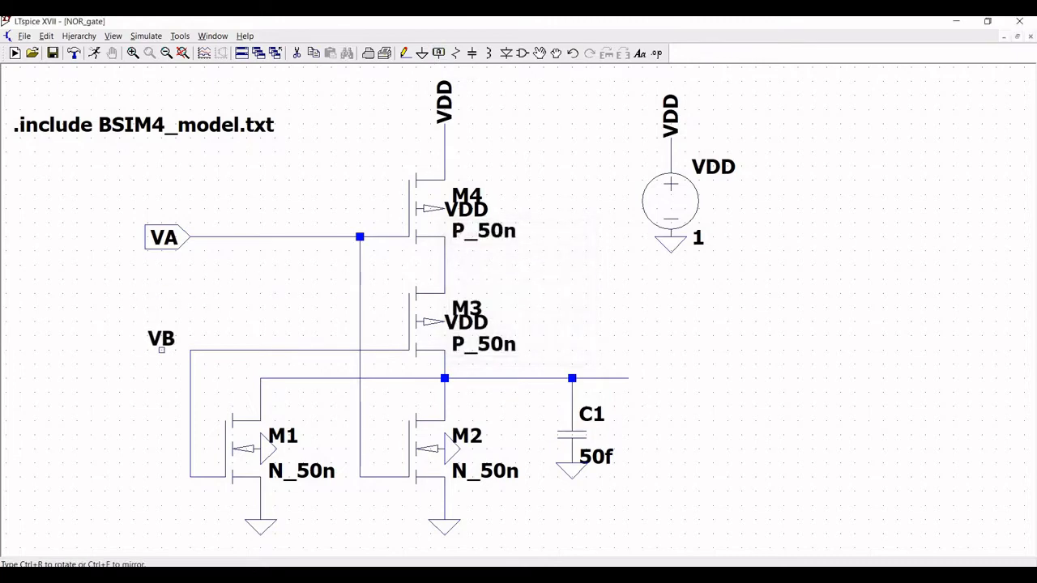
{"action": "left_click", "coordinate": [161, 349]}
- Create a net label VB with port type Input and attach it to the wire corner joining the gates of M3 and M1
{"action": "left_click", "coordinate": [438, 53]}
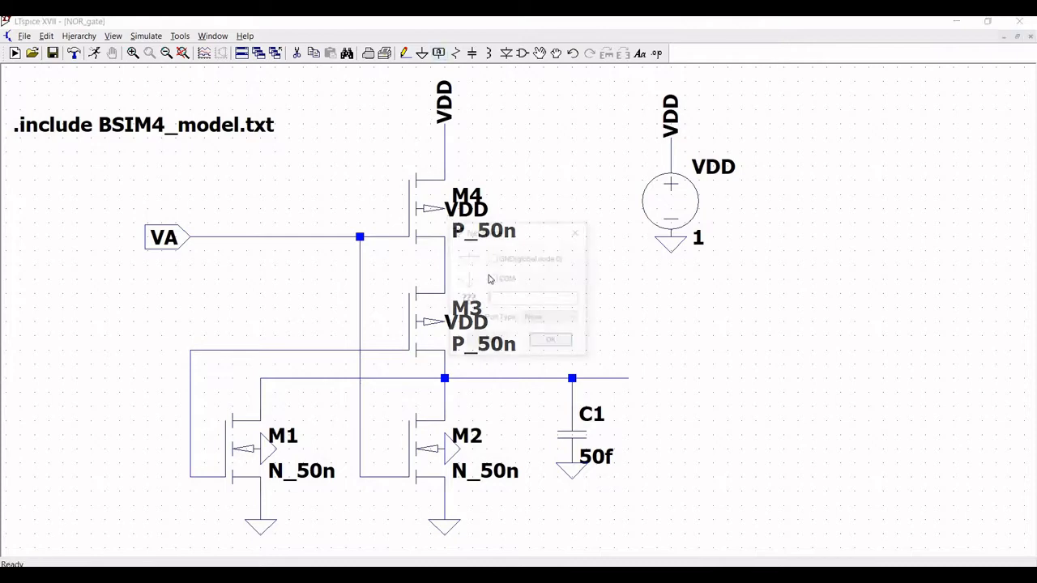
{"action": "type", "text": "VB"}
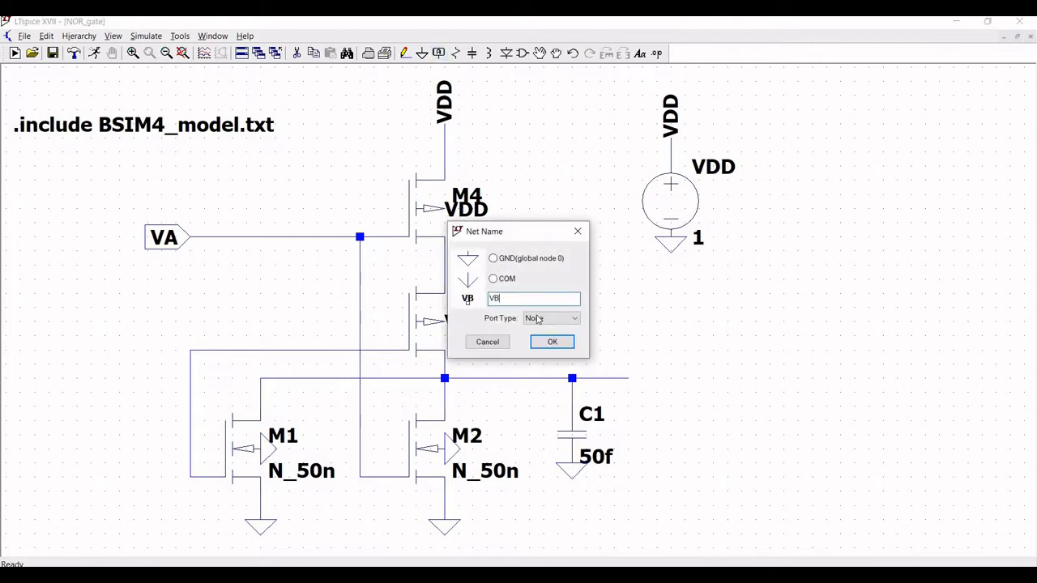
{"action": "left_click", "coordinate": [538, 318]}
{"action": "left_click", "coordinate": [549, 334]}
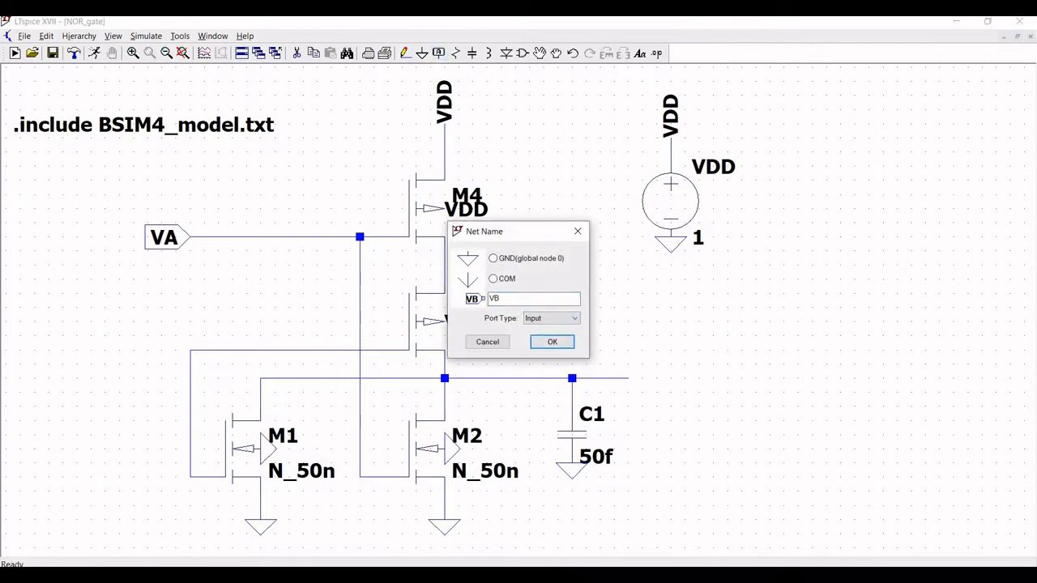
{"action": "left_click", "coordinate": [551, 341]}
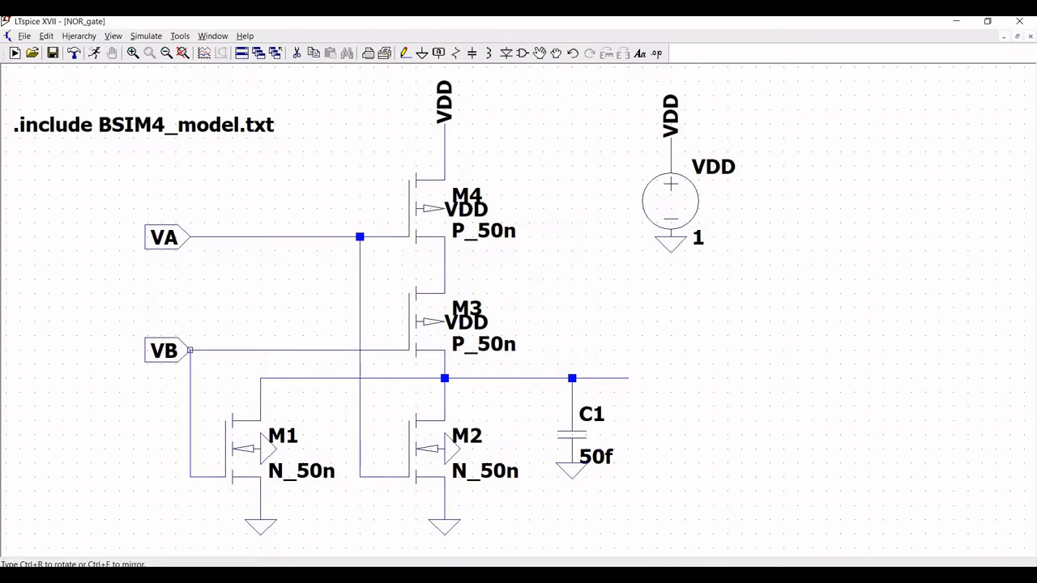
{"action": "key", "text": "Escape"}
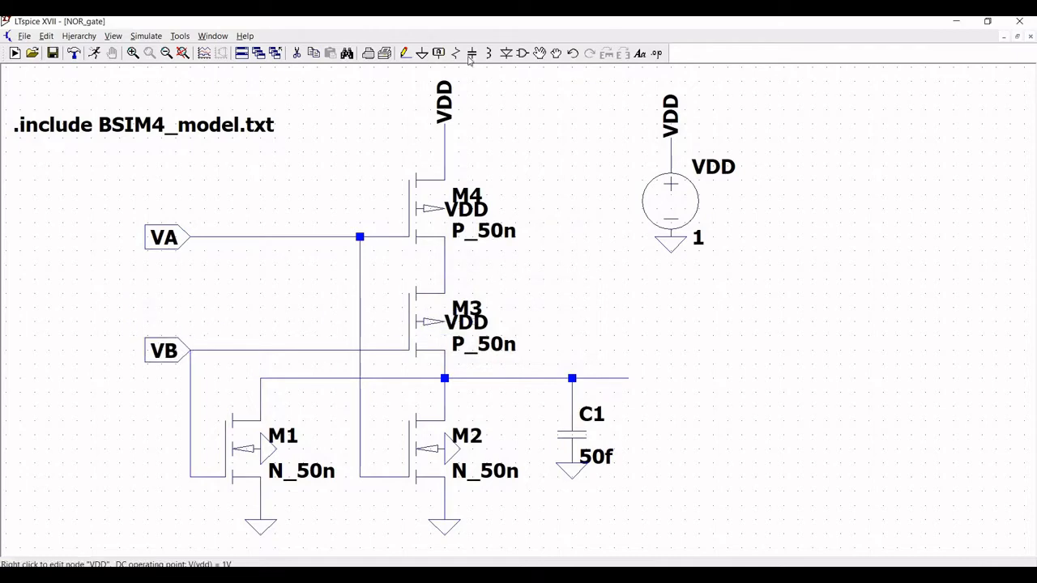
- Create an output port label named AB and attach it to the open end of the output wire past C1
{"action": "key", "text": "F4"}
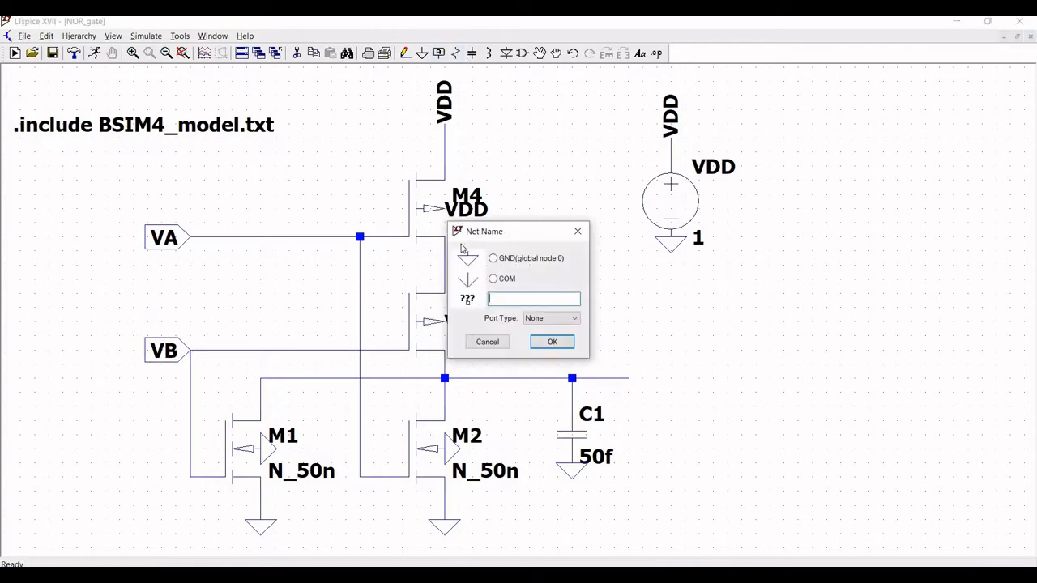
{"action": "type", "text": "AB"}
{"action": "left_click", "coordinate": [538, 319]}
{"action": "left_click", "coordinate": [553, 343]}
{"action": "left_click", "coordinate": [553, 342]}
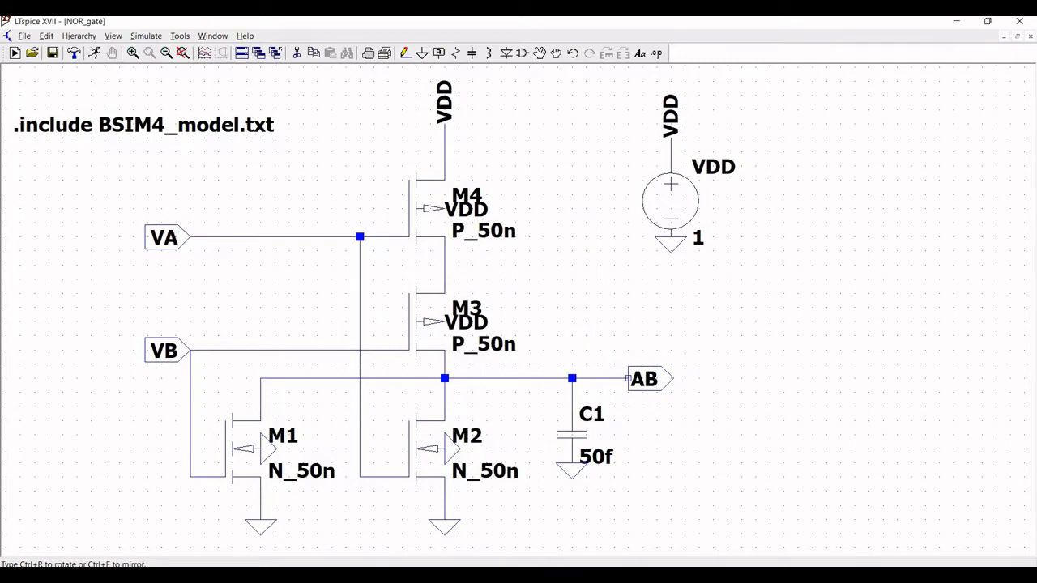
{"action": "left_click", "coordinate": [629, 378]}
{"action": "key", "text": "Escape"}
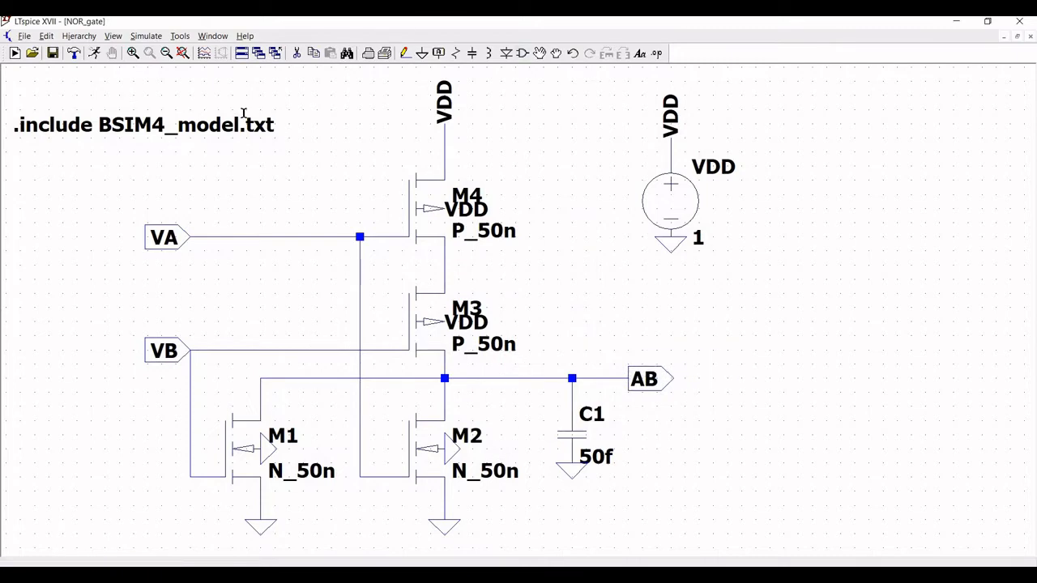
- Save the NOR_gate schematic and create a new blank symbol in the hierarchy
{"action": "left_click", "coordinate": [54, 62]}
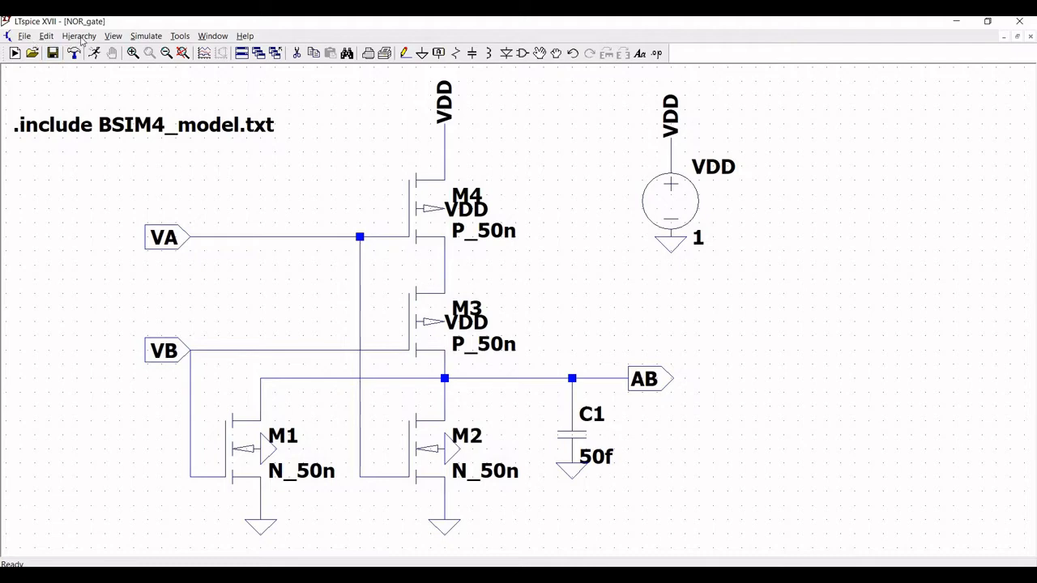
{"action": "left_click", "coordinate": [80, 37]}
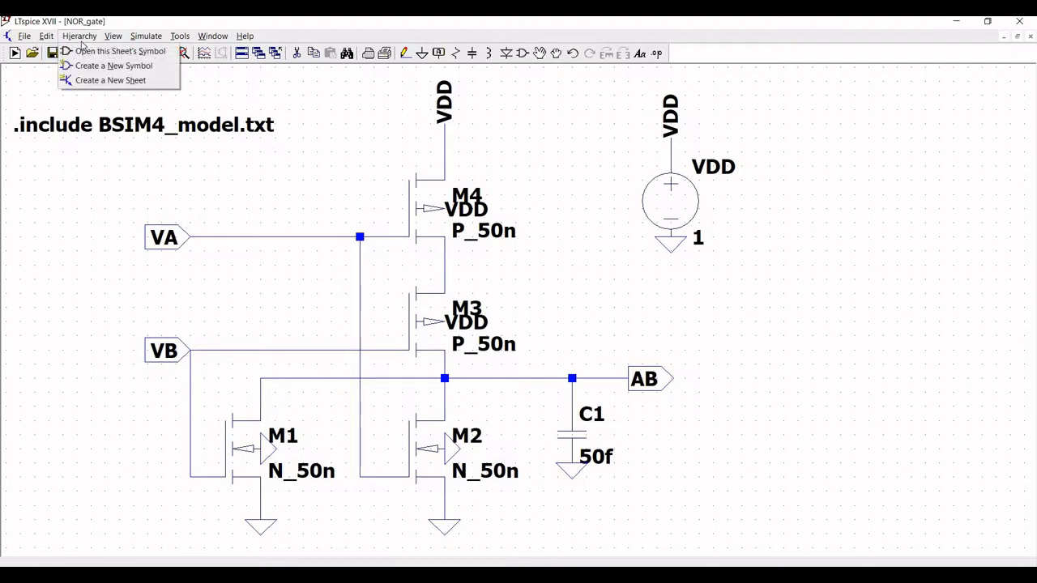
{"action": "left_click", "coordinate": [86, 71]}
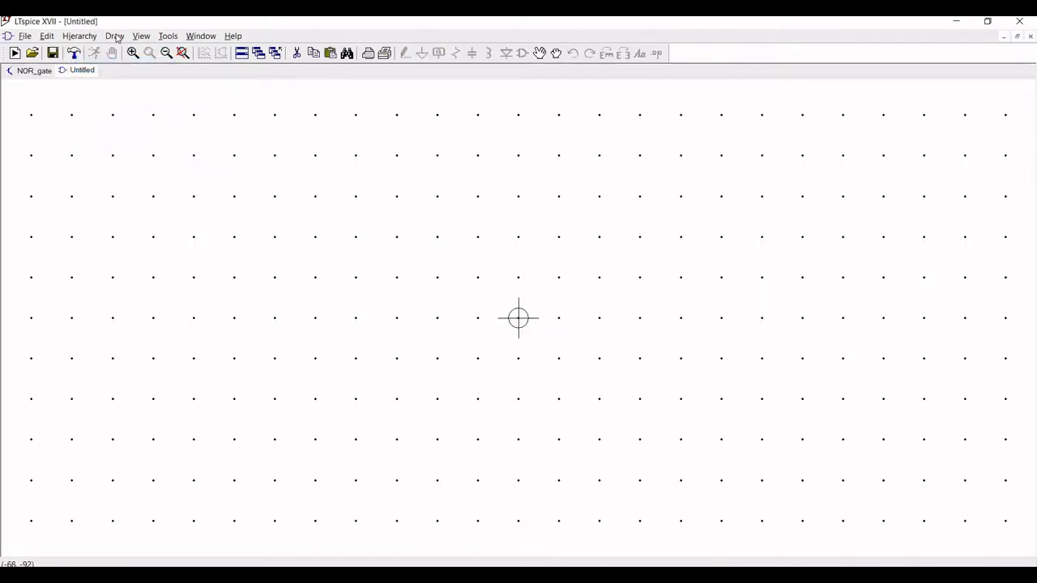
- Draw the symbol's curved right edge as a half-ellipse arc, using a bounding box from about (16, -16) to (106, 48)
{"action": "left_click", "coordinate": [114, 37]}
{"action": "left_click", "coordinate": [127, 65]}
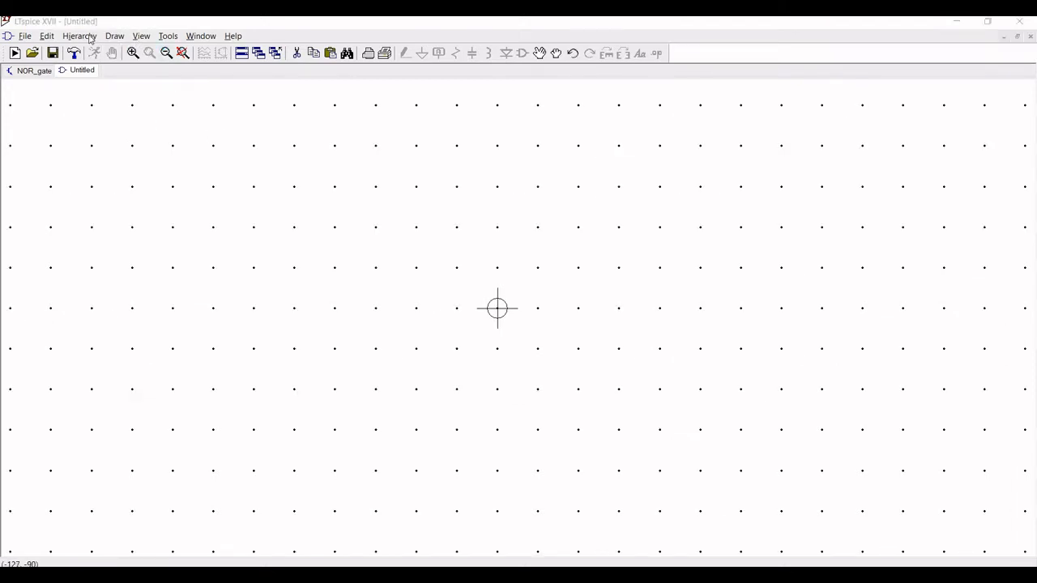
{"action": "left_click", "coordinate": [113, 37]}
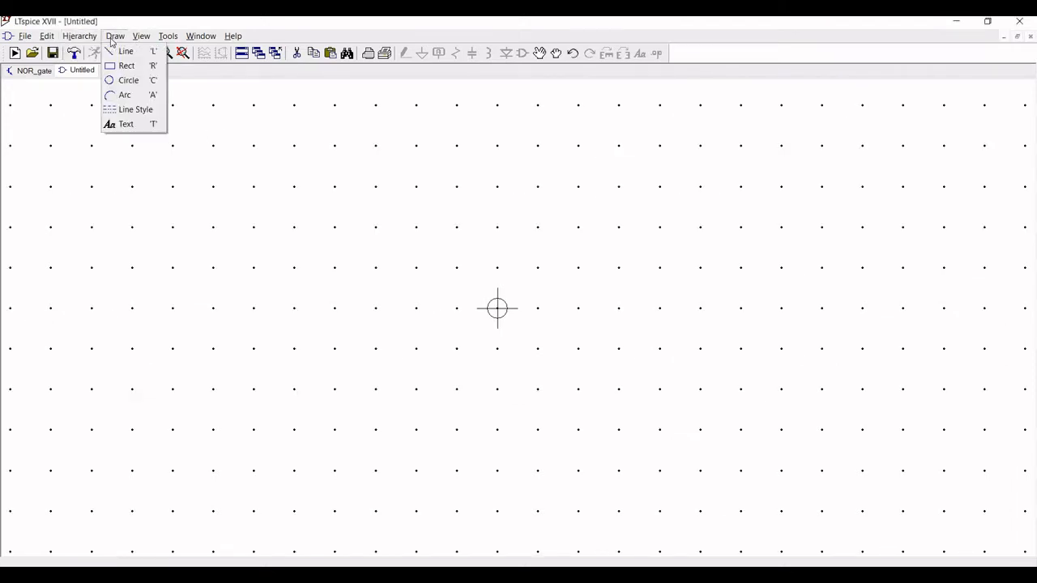
{"action": "left_click", "coordinate": [125, 97]}
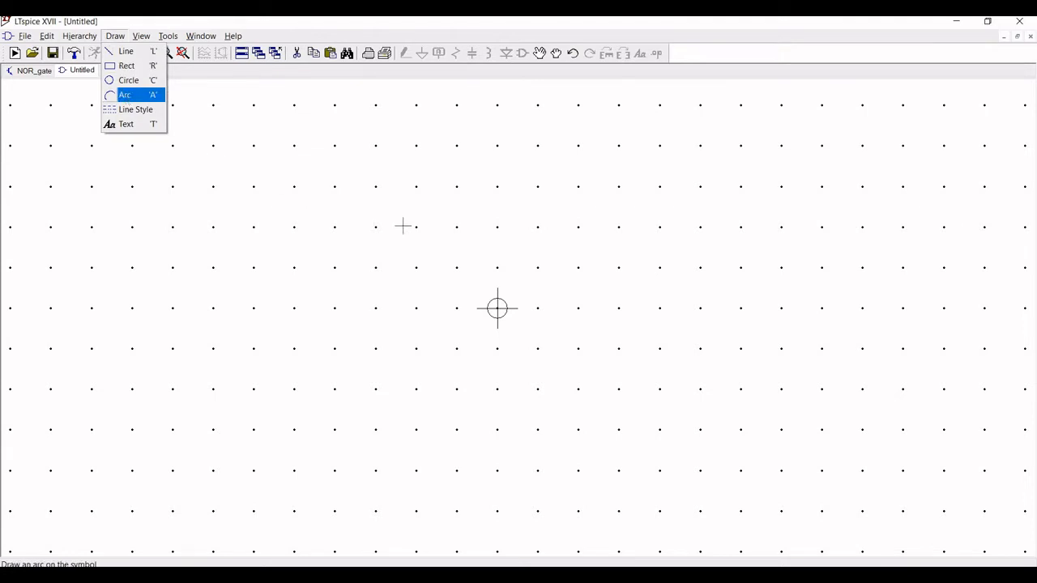
{"action": "left_click", "coordinate": [404, 226]}
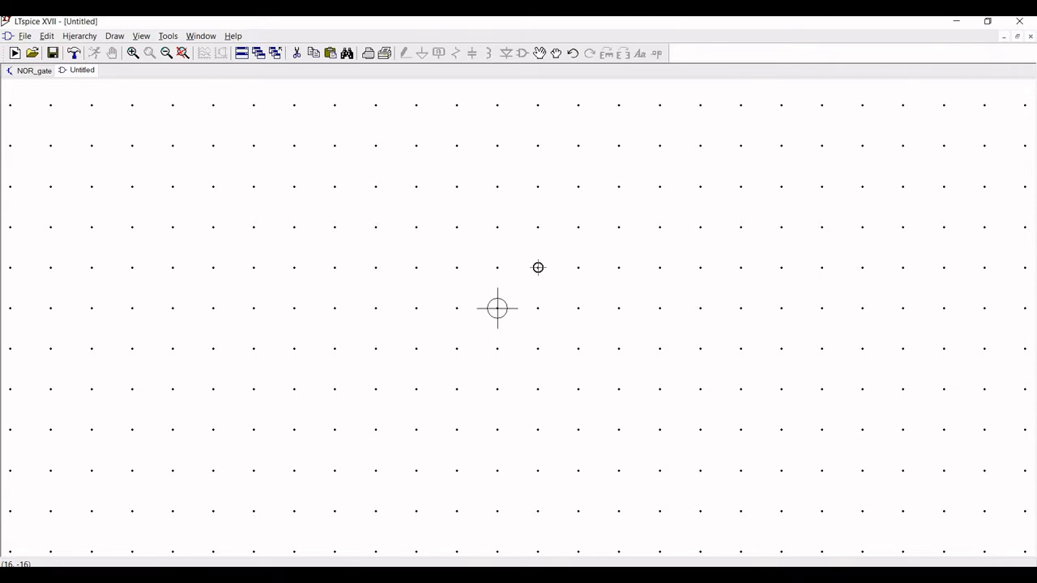
{"action": "left_click_drag", "start_coordinate": [537, 267], "coordinate": [766, 430]}
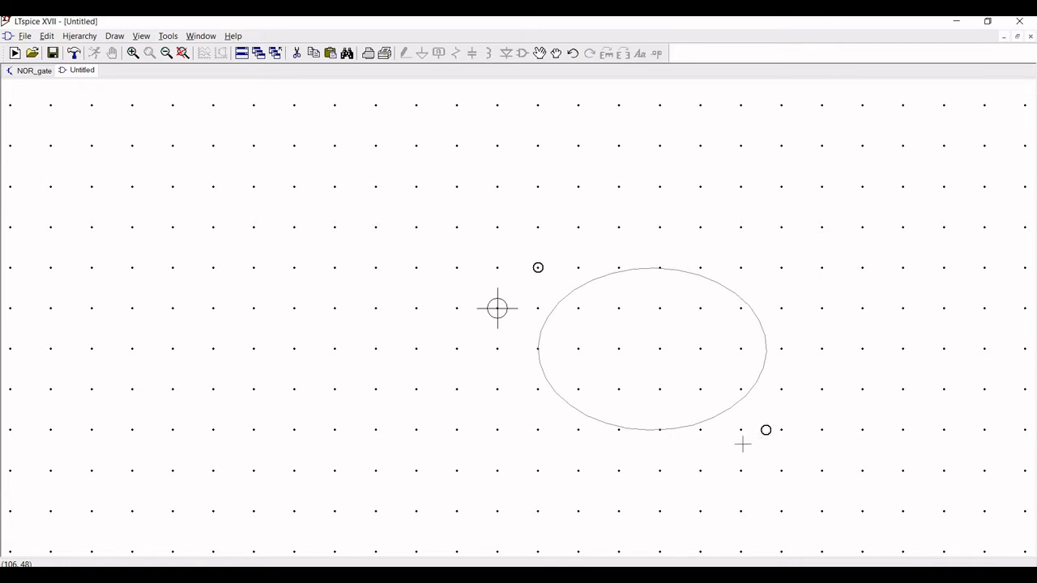
{"action": "left_click", "coordinate": [743, 443]}
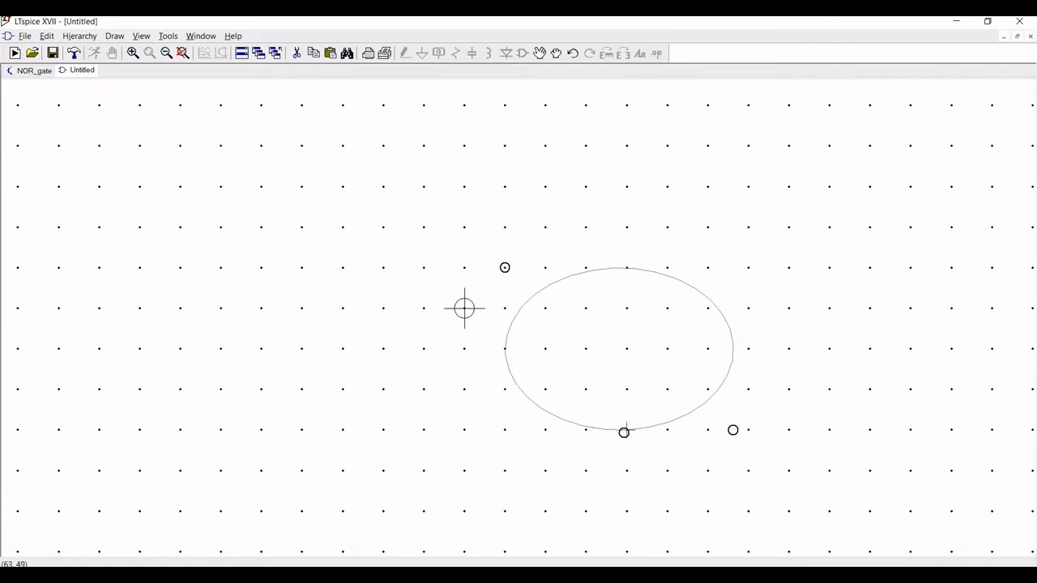
{"action": "left_click", "coordinate": [626, 430]}
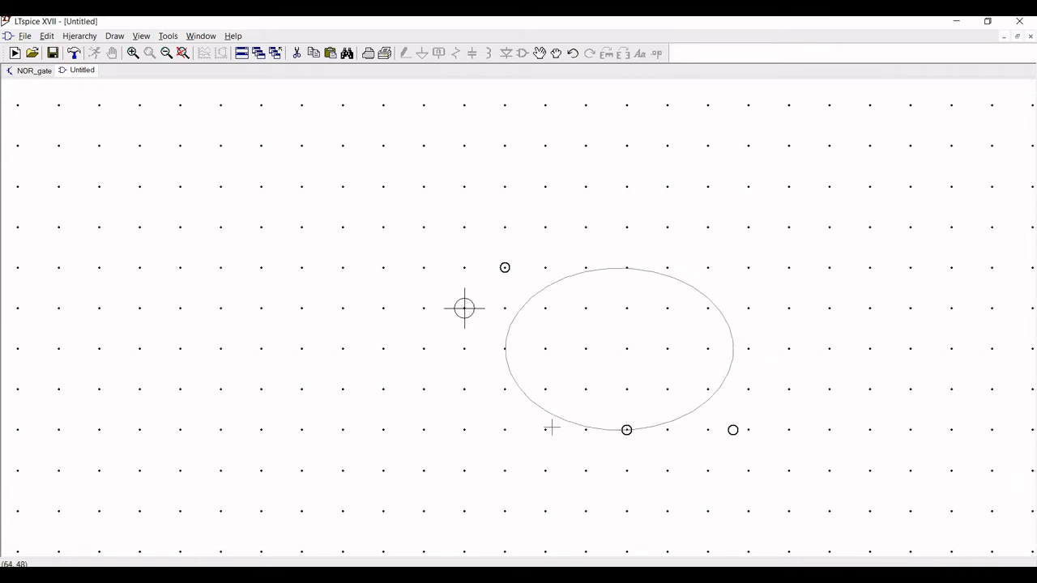
{"action": "left_click", "coordinate": [626, 265]}
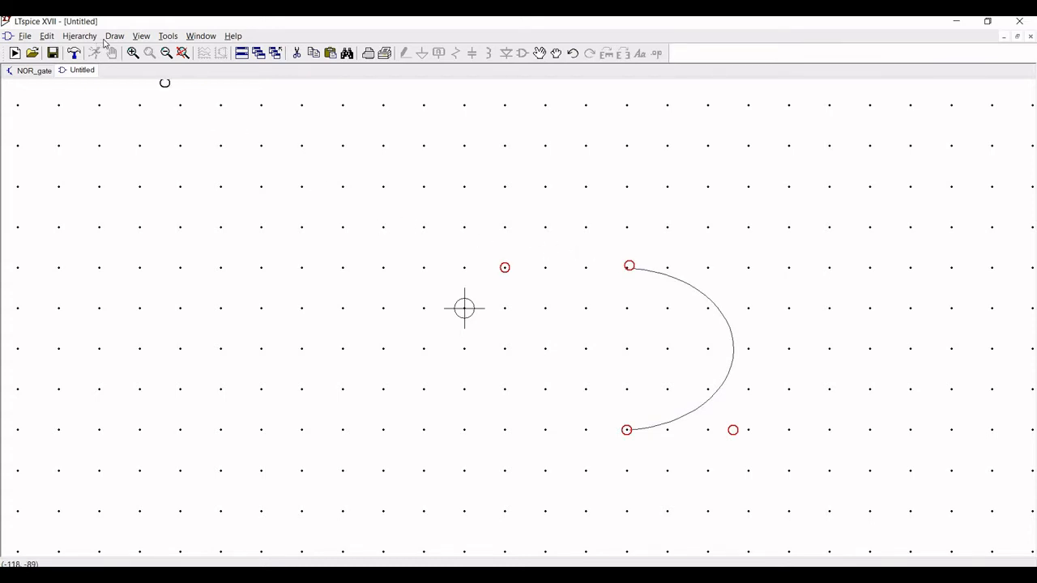
{"action": "left_click", "coordinate": [113, 37]}
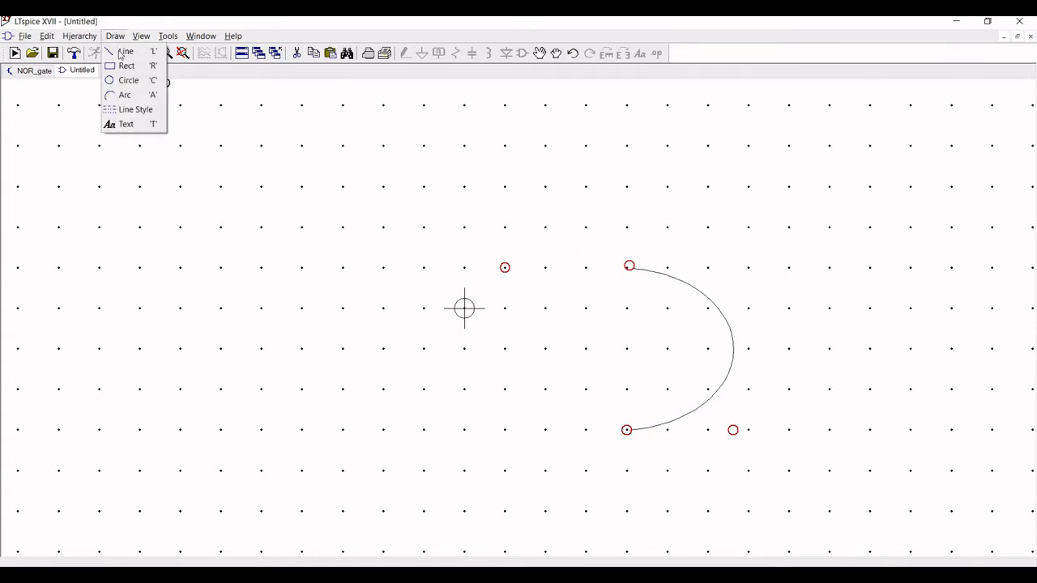
{"action": "left_click", "coordinate": [126, 51]}
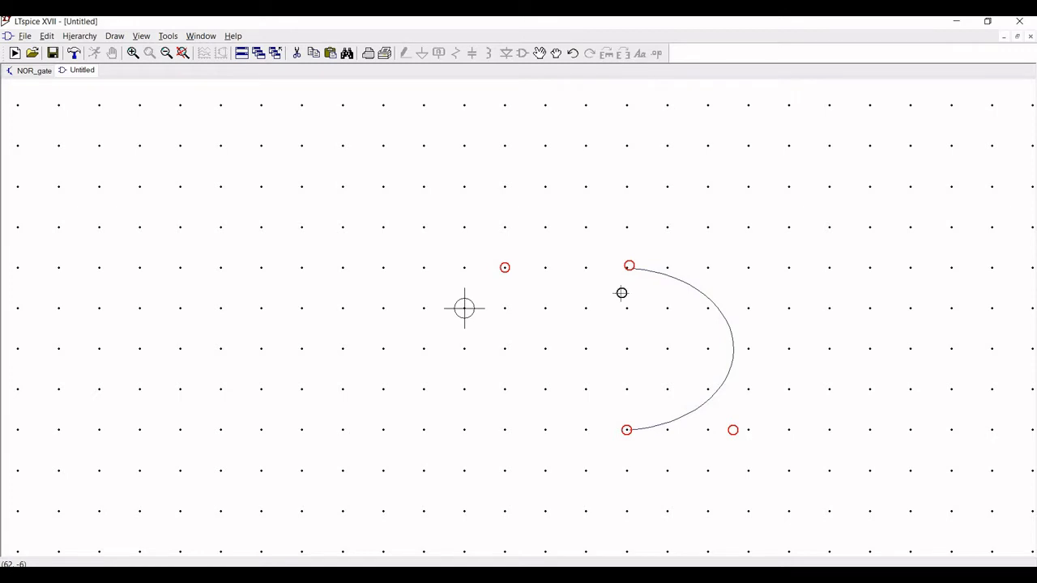
{"action": "scroll", "coordinate": [622, 293], "scroll_direction": "up", "scroll_amount": 2}
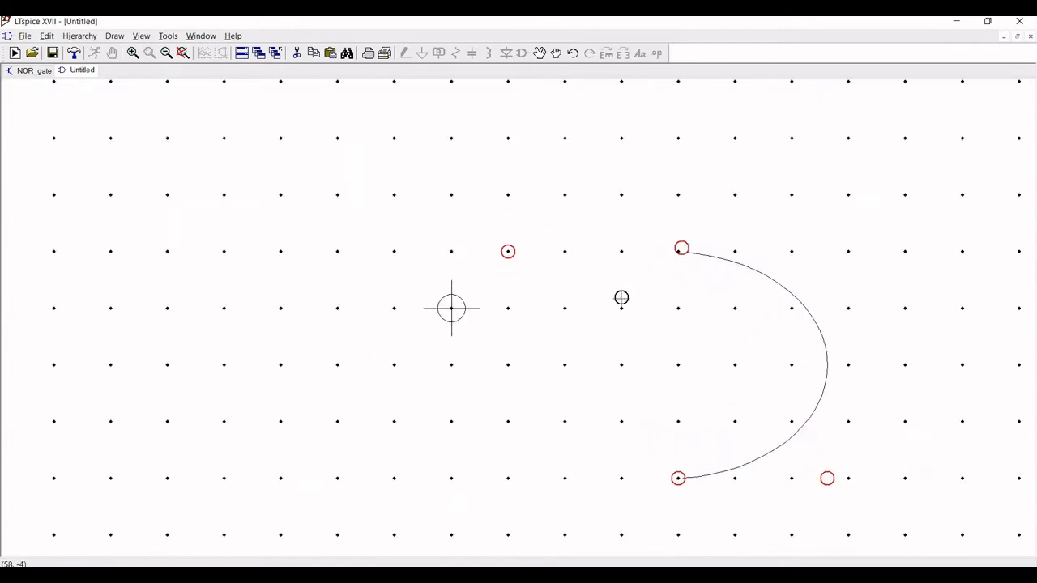
{"action": "scroll", "coordinate": [621, 299], "scroll_direction": "up", "scroll_amount": 1}
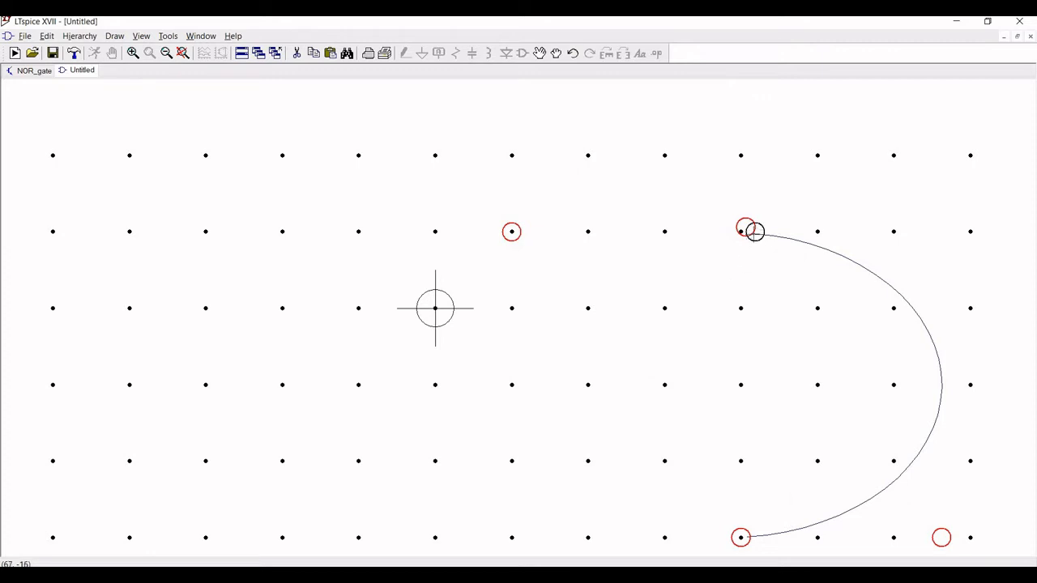
{"action": "left_click", "coordinate": [754, 232]}
{"action": "right_click", "coordinate": [540, 250]}
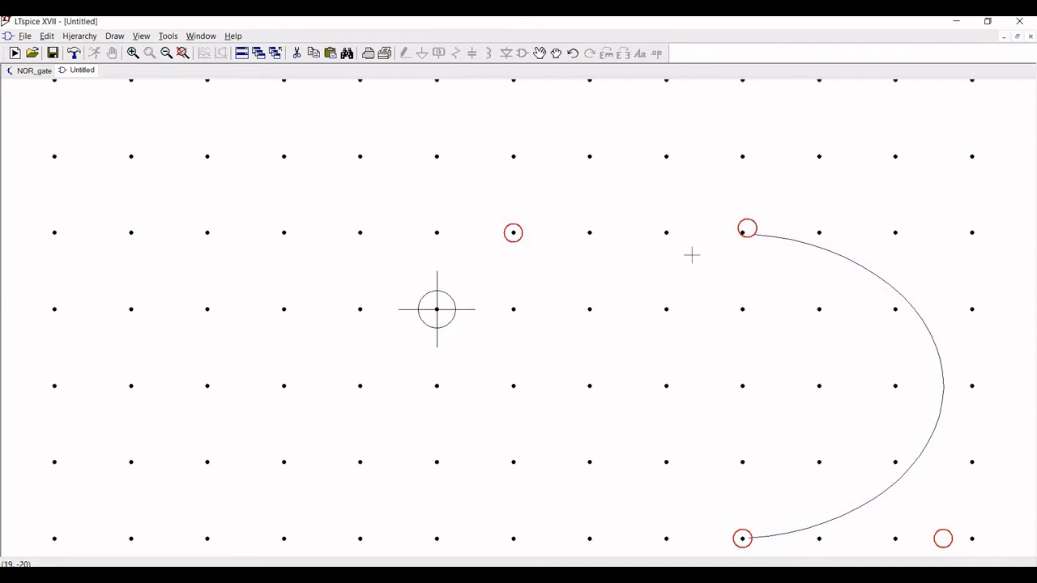
- Move the arc about 2 units to the left so its upper end meets the grid point at (64, -16)
{"action": "left_click", "coordinate": [539, 52]}
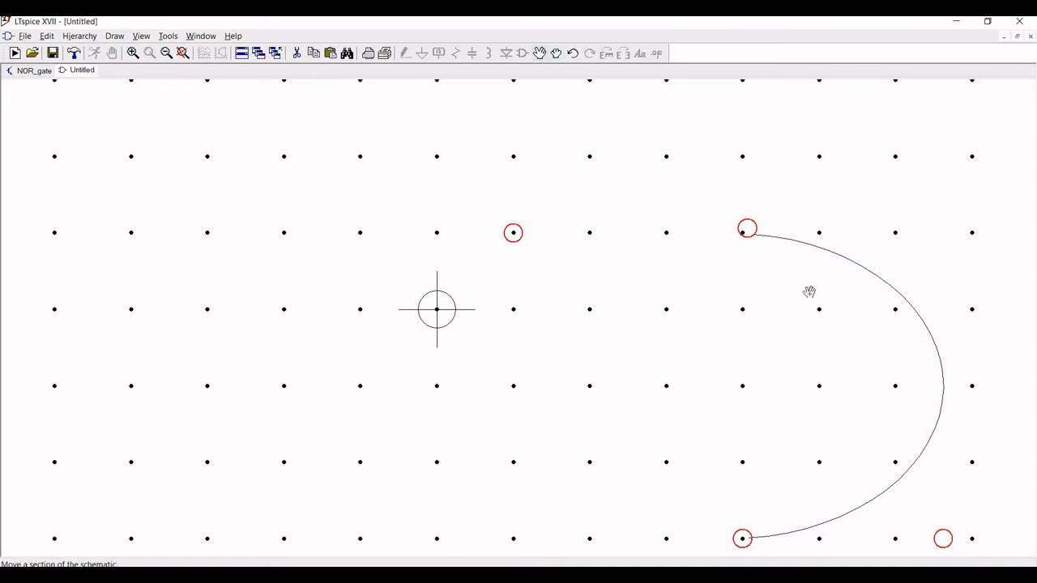
{"action": "left_click", "coordinate": [931, 371]}
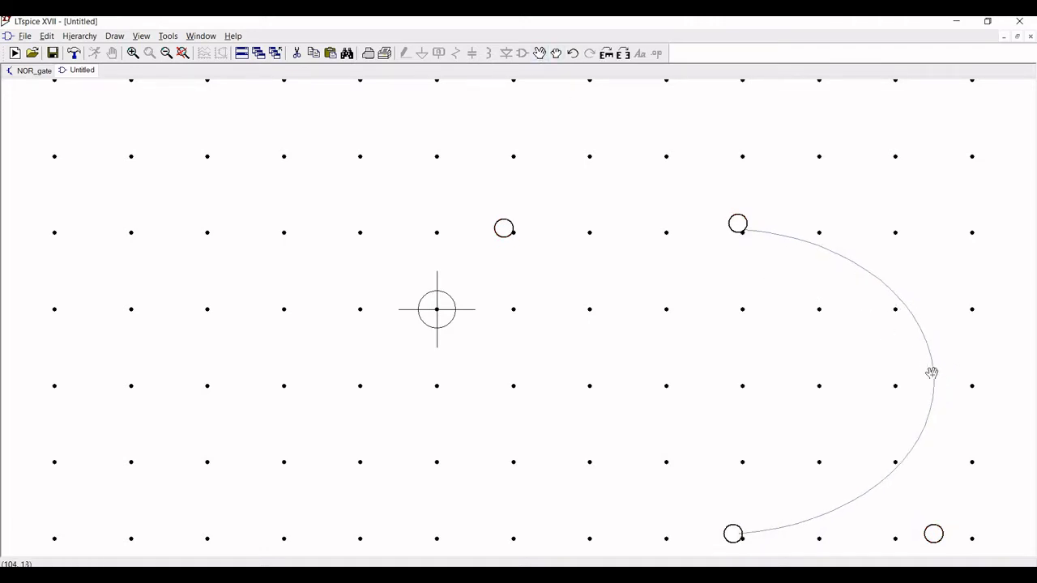
{"action": "left_click", "coordinate": [932, 373]}
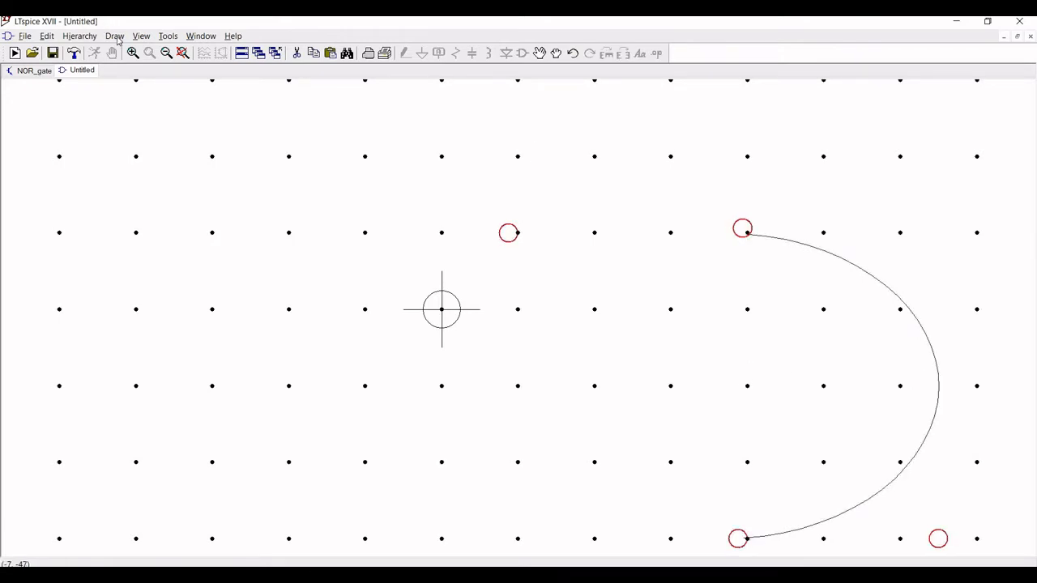
- Draw the symbol's straight top edge as a horizontal line from the arc's upper end at (64, -16) to (0, -16)
{"action": "left_click", "coordinate": [120, 42]}
{"action": "left_click", "coordinate": [125, 51]}
{"action": "left_click", "coordinate": [746, 232]}
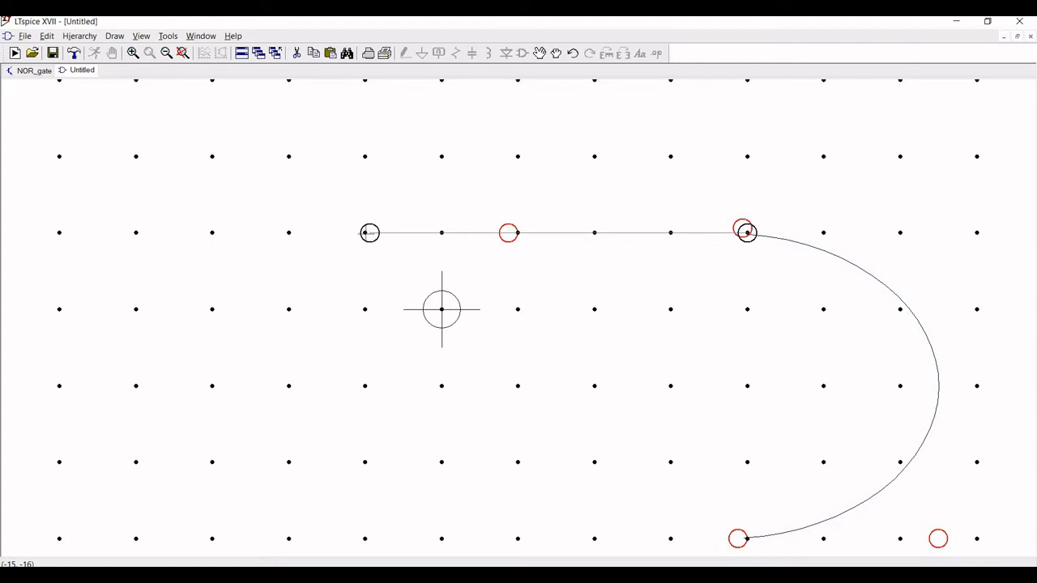
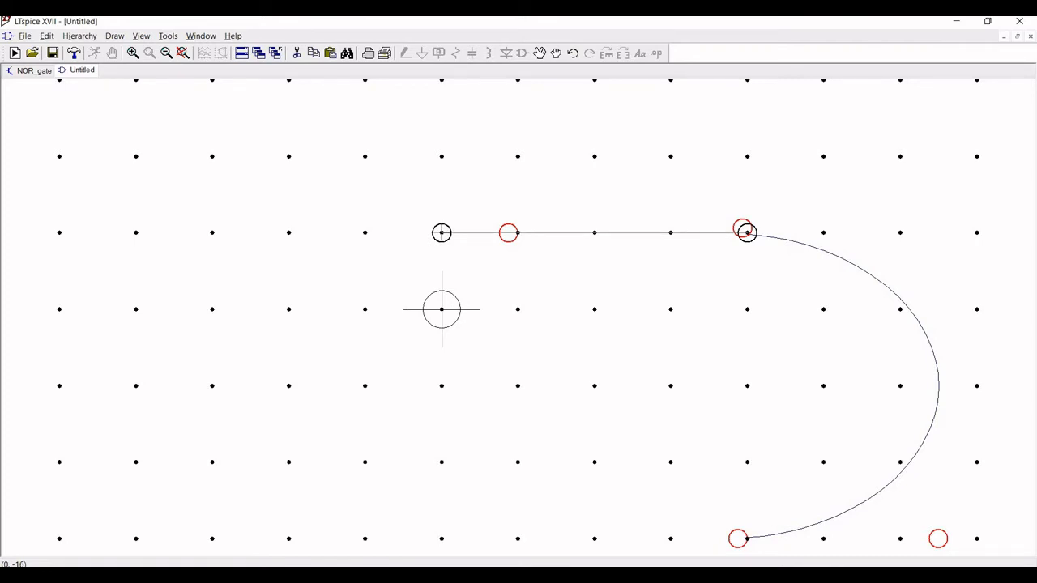
{"action": "left_click", "coordinate": [432, 247]}
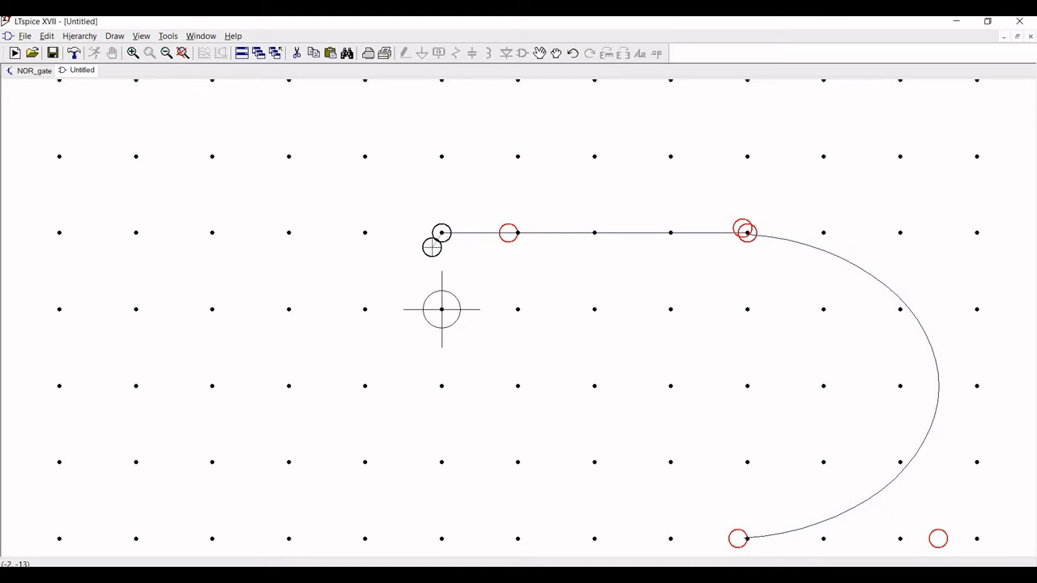
{"action": "key", "text": "Escape"}
- Start the symbol's straight bottom edge as a line from the arc's lower end at about (64, 48)
{"action": "left_click", "coordinate": [115, 37]}
{"action": "left_click", "coordinate": [128, 52]}
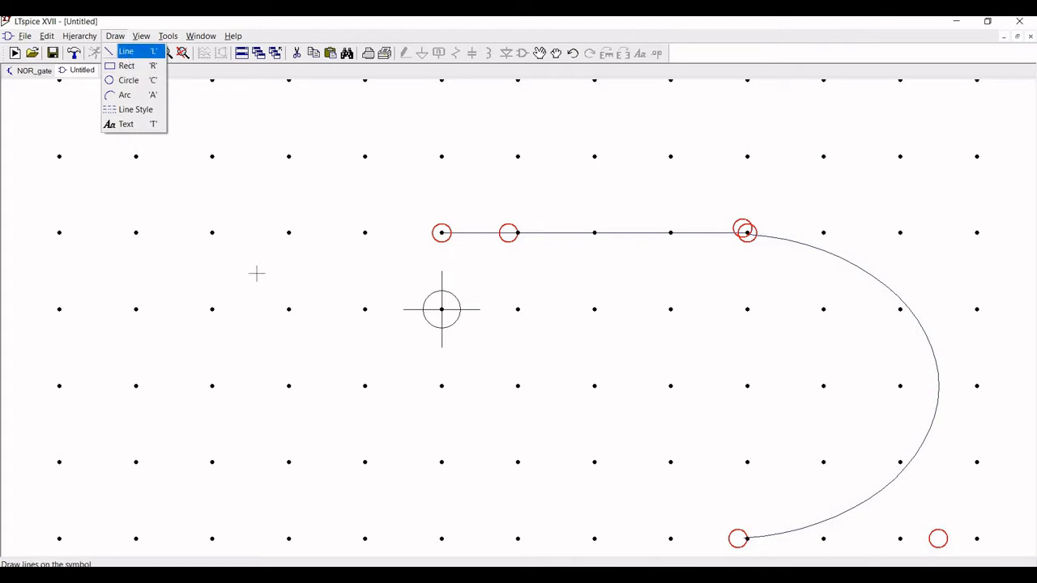
{"action": "left_click", "coordinate": [746, 538]}
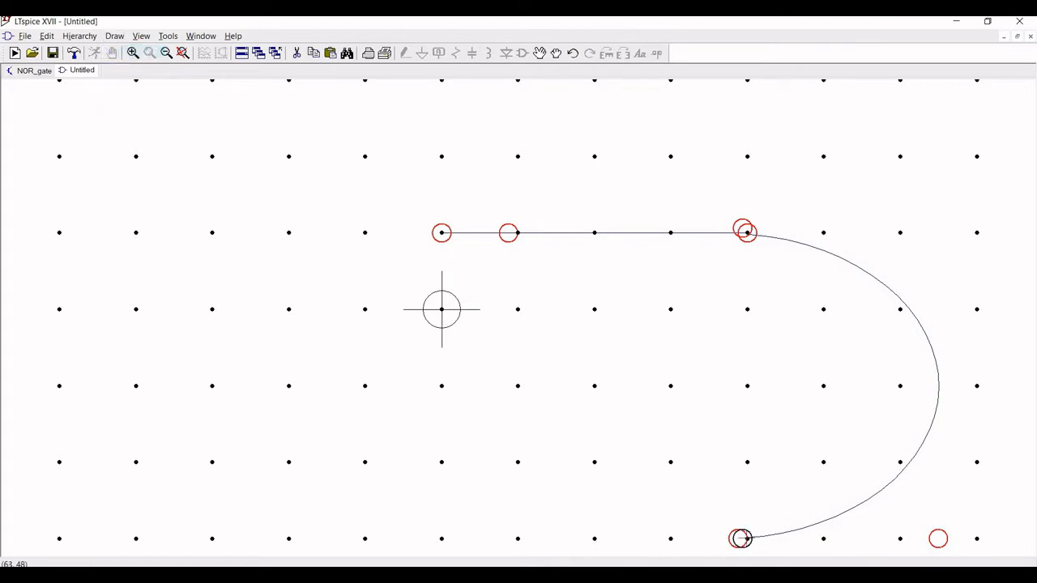
- Finish the gate body's straight lower edge, ending it vertically below the start of the upper edge
{"action": "left_click", "coordinate": [442, 538]}
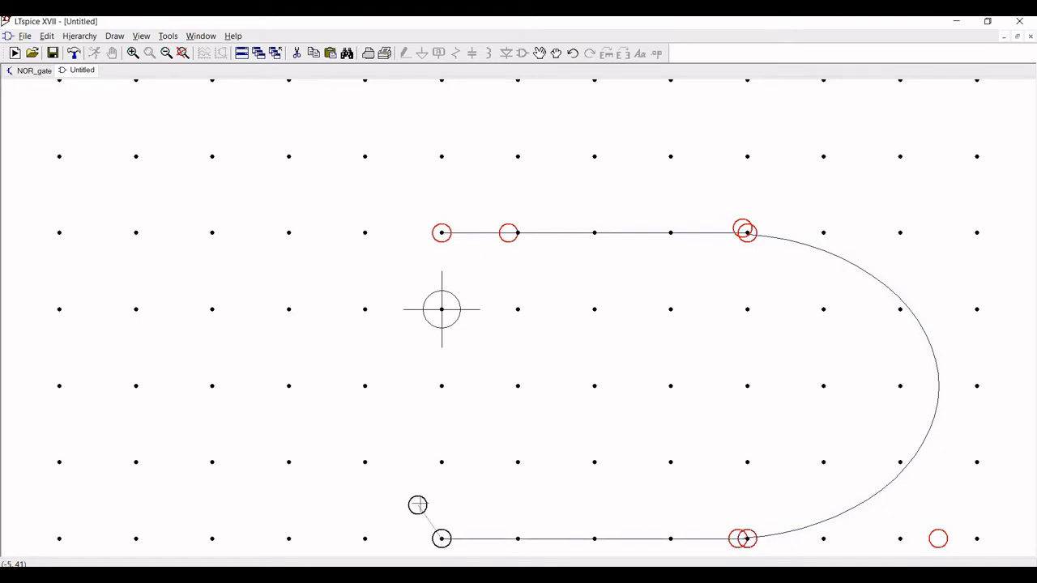
{"action": "key", "text": "Escape"}
{"action": "left_click", "coordinate": [113, 35]}
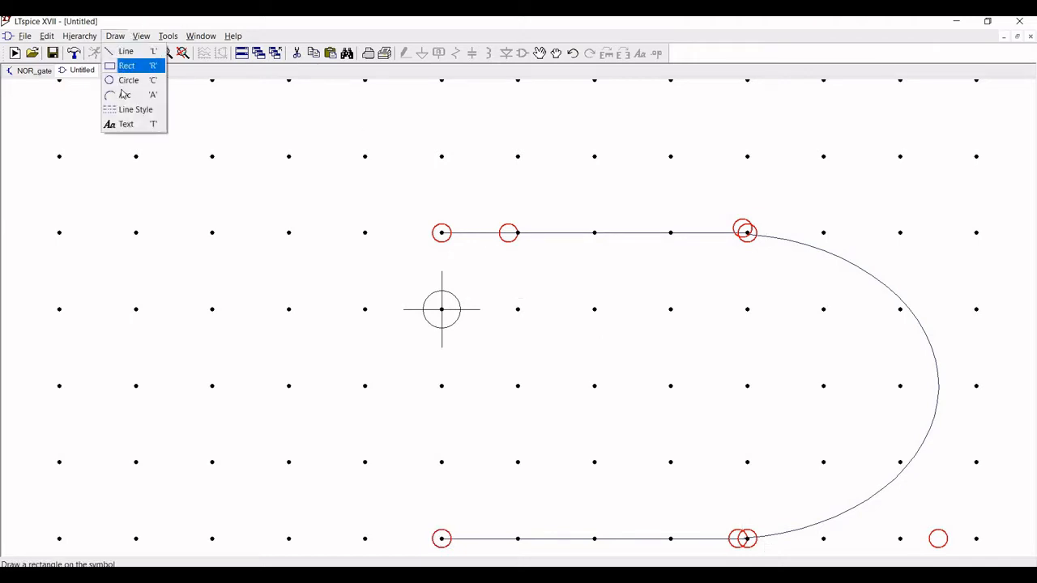
{"action": "left_click", "coordinate": [126, 94]}
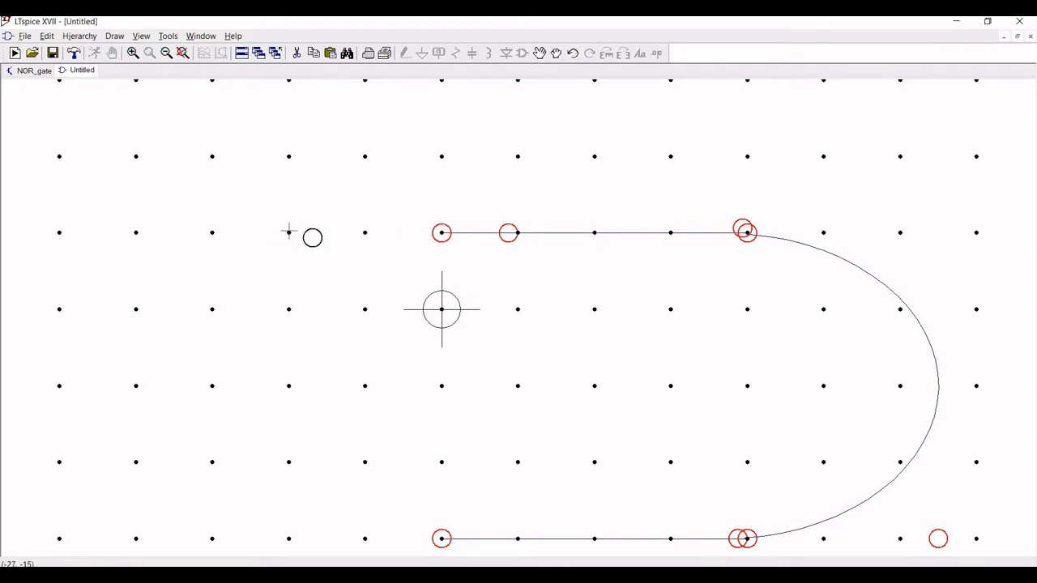
{"action": "left_click_drag", "start_coordinate": [288, 232], "coordinate": [398, 548]}
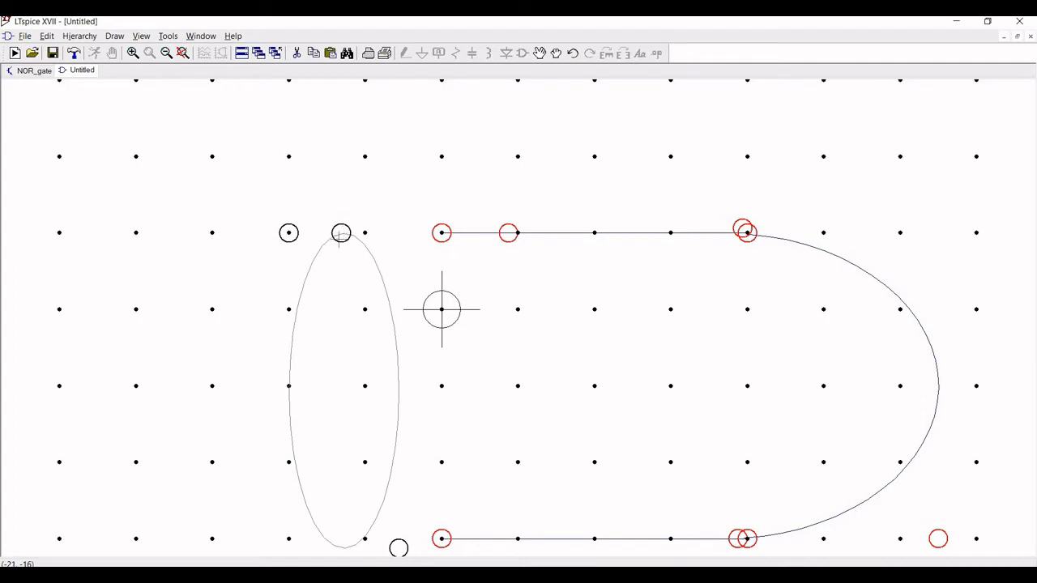
{"action": "left_click", "coordinate": [336, 232]}
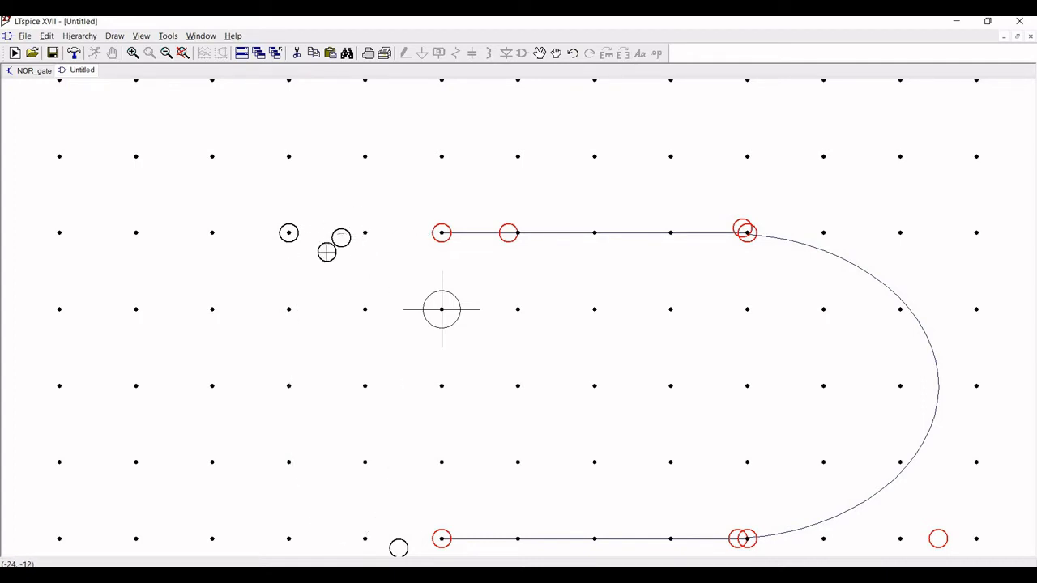
{"action": "key", "text": "Escape"}
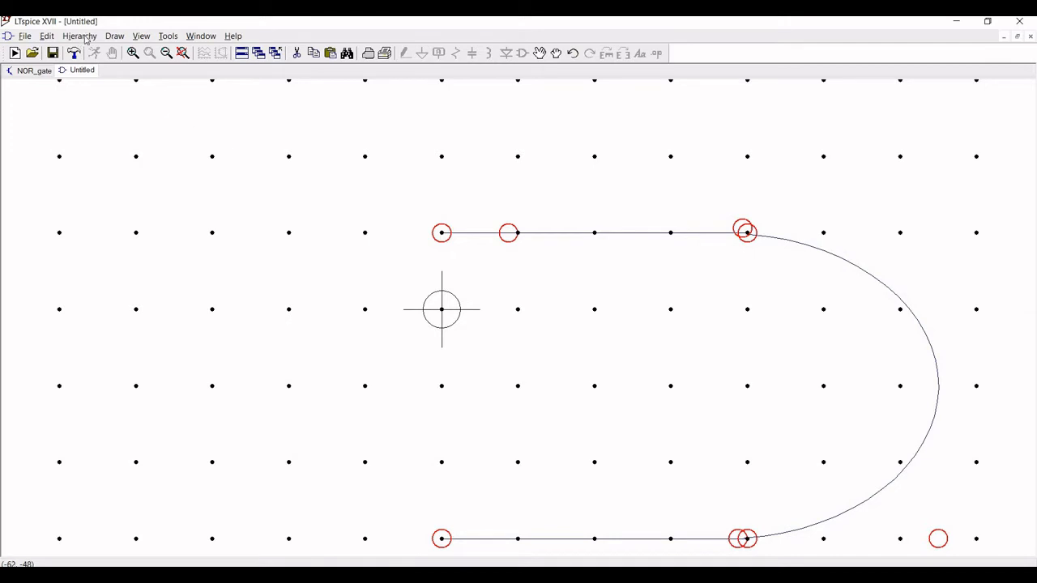
- Close the gate body's open side with a shallow, nearly straight arc between the ends of the upper and lower edges
{"action": "left_click", "coordinate": [113, 38]}
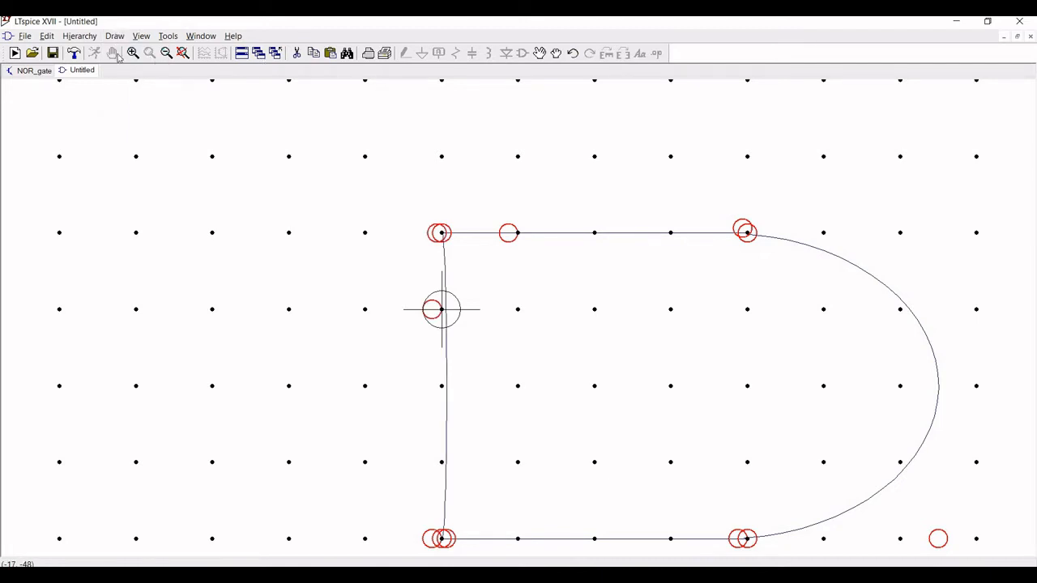
- Draw a small inversion circle at the tip of the gate's curved edge and move it to touch the curve
{"action": "left_click", "coordinate": [114, 36]}
{"action": "left_click", "coordinate": [133, 81]}
{"action": "left_click", "coordinate": [940, 362]}
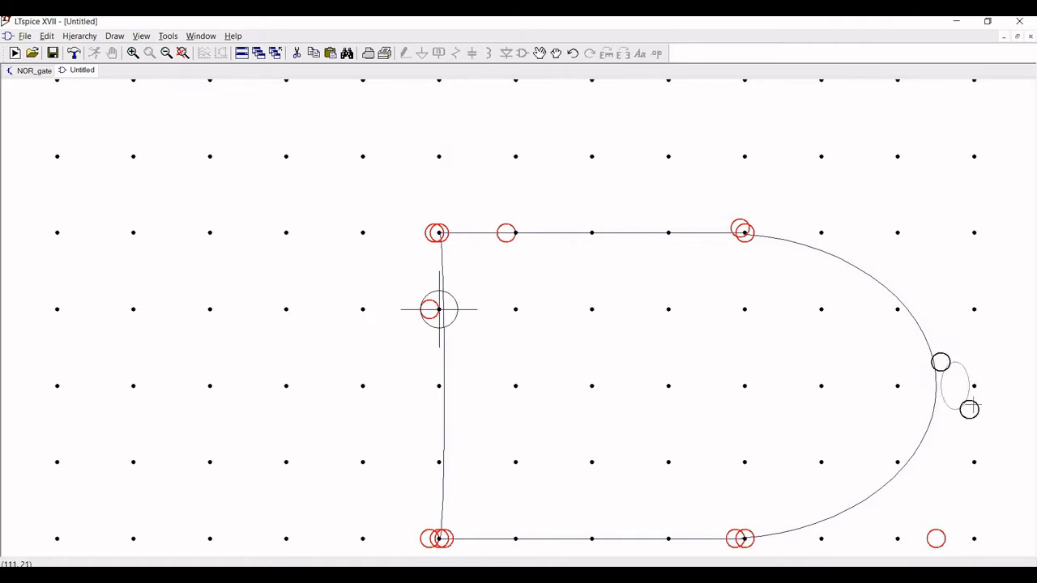
{"action": "left_click", "coordinate": [972, 405]}
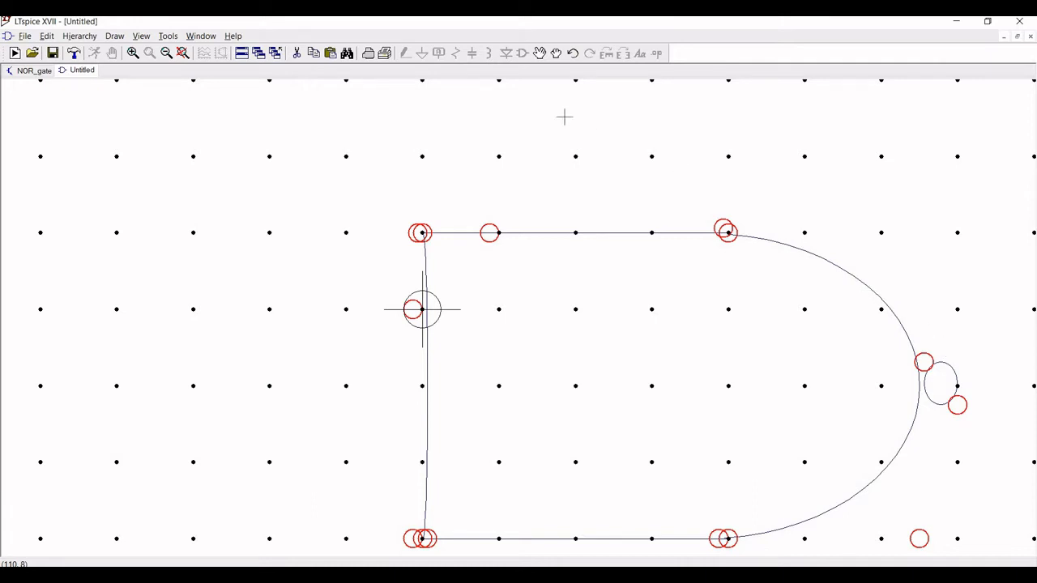
{"action": "left_click", "coordinate": [955, 376]}
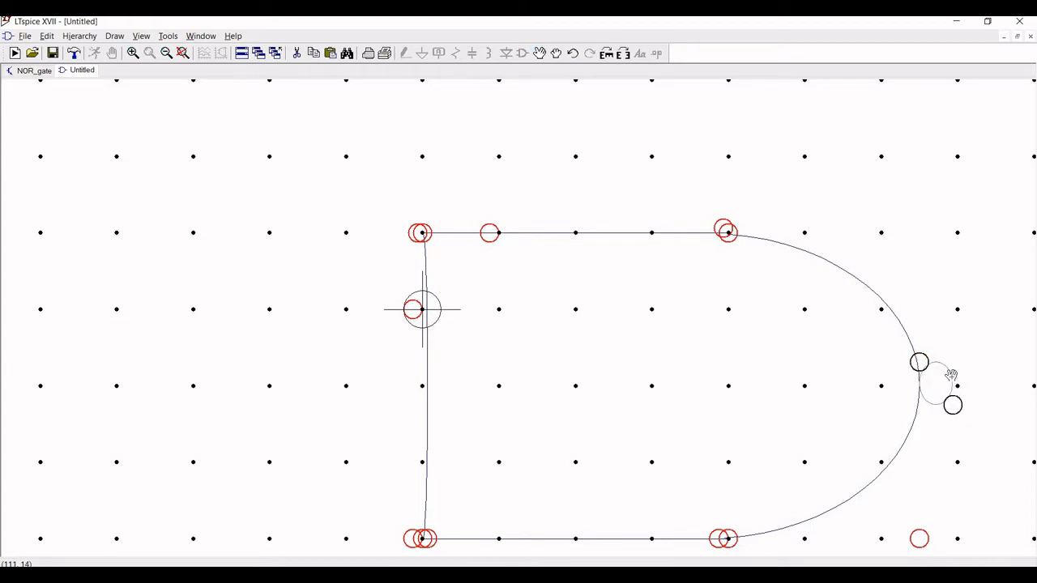
{"action": "left_click", "coordinate": [953, 374]}
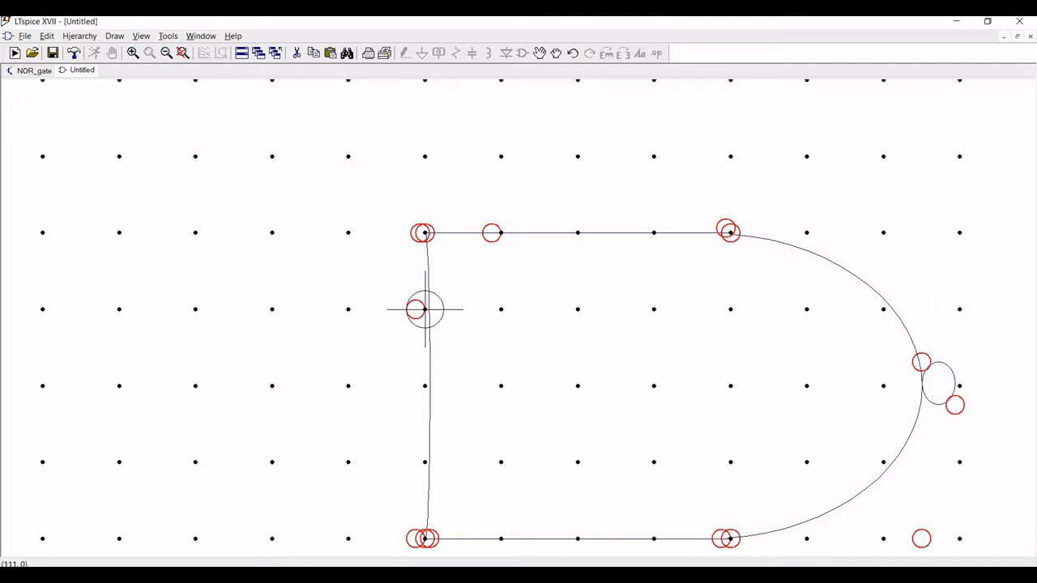
- Add a pin labelled VA with bottom label justification, two grid points left of the symbol's origin
{"action": "left_click", "coordinate": [48, 36]}
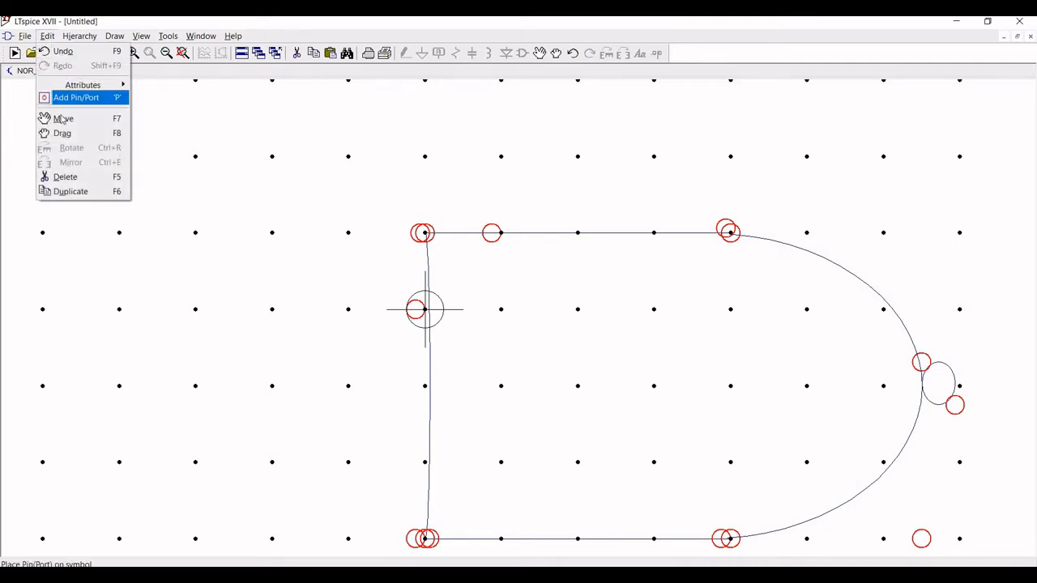
{"action": "key", "text": "Return"}
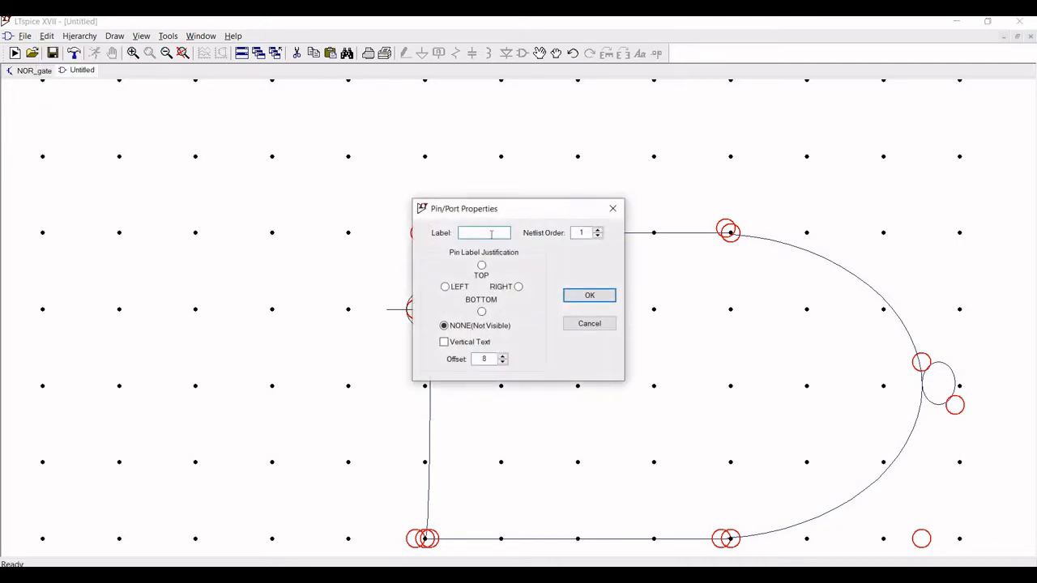
{"action": "type", "text": "VA"}
{"action": "left_click", "coordinate": [572, 297]}
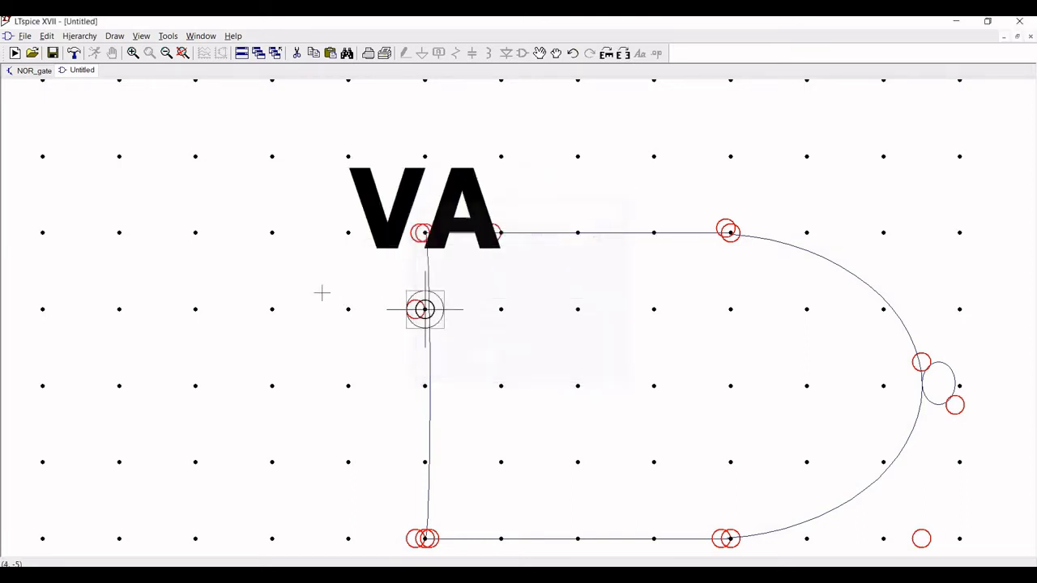
{"action": "left_click", "coordinate": [272, 308]}
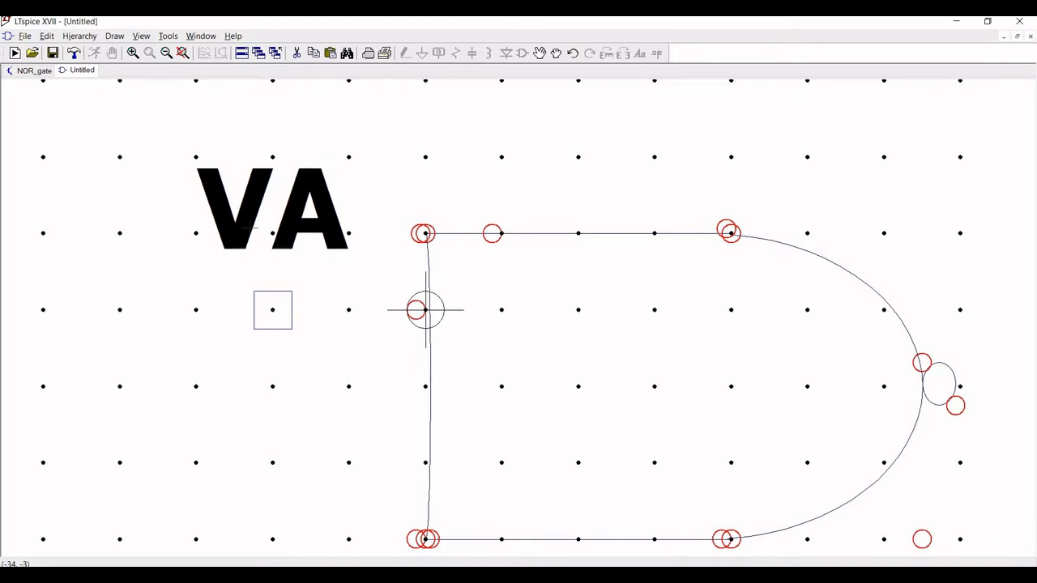
- Reduce the VA pin's label offset so its text sits closer to the pin
{"action": "right_click", "coordinate": [249, 213]}
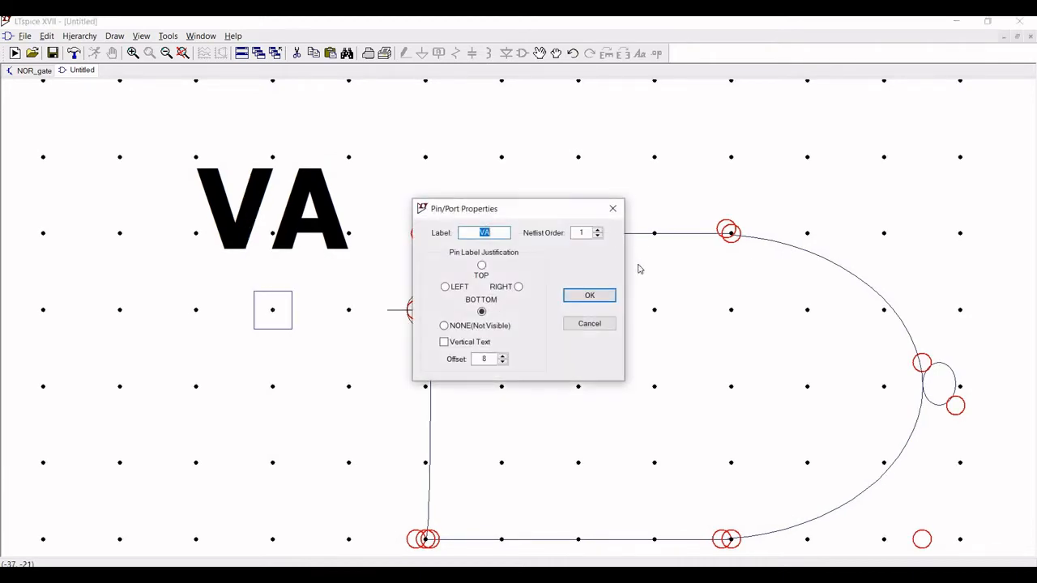
{"action": "left_click", "coordinate": [502, 361]}
{"action": "left_click", "coordinate": [502, 363]}
{"action": "left_click", "coordinate": [603, 295]}
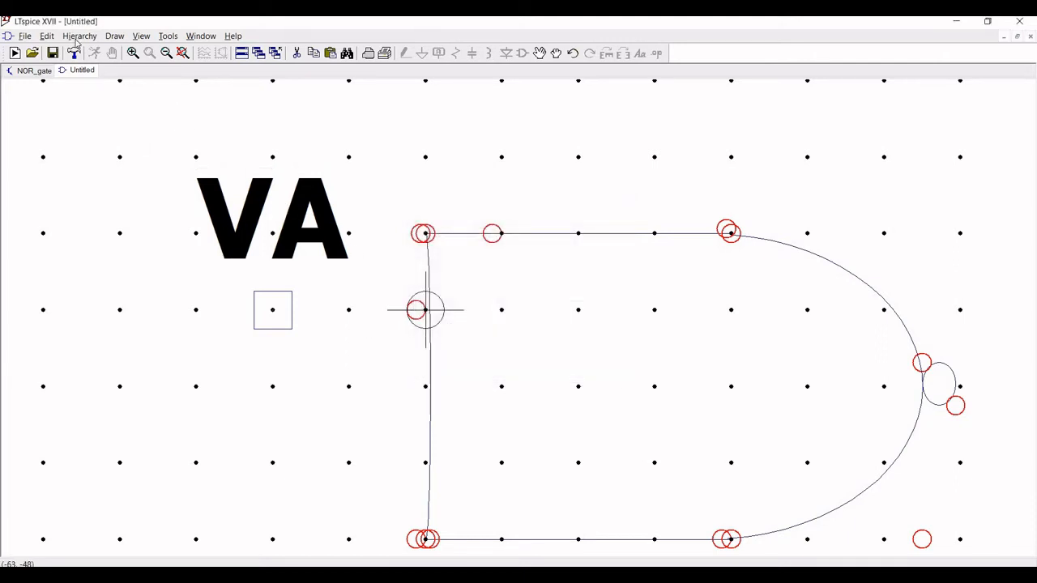
{"action": "left_click", "coordinate": [47, 36]}
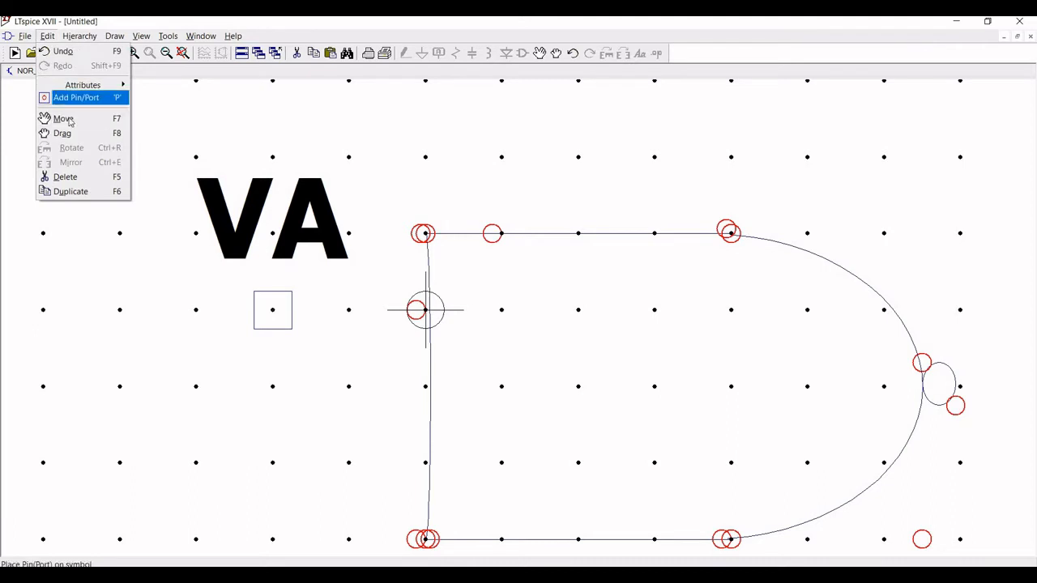
{"action": "left_click", "coordinate": [67, 99]}
{"action": "left_click", "coordinate": [470, 235]}
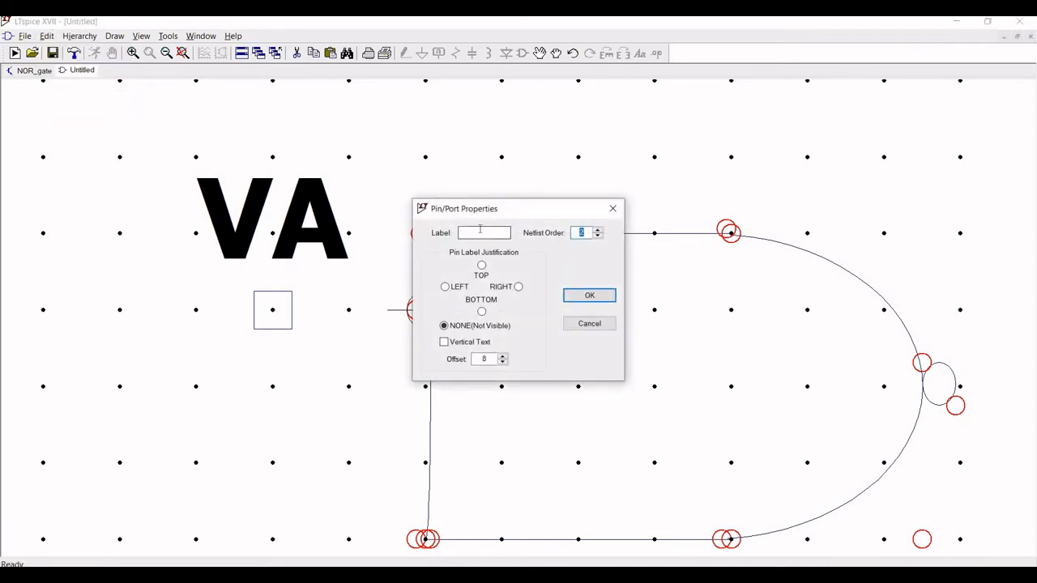
{"action": "type", "text": "VB"}
{"action": "left_click", "coordinate": [481, 312]}
{"action": "left_click", "coordinate": [590, 296]}
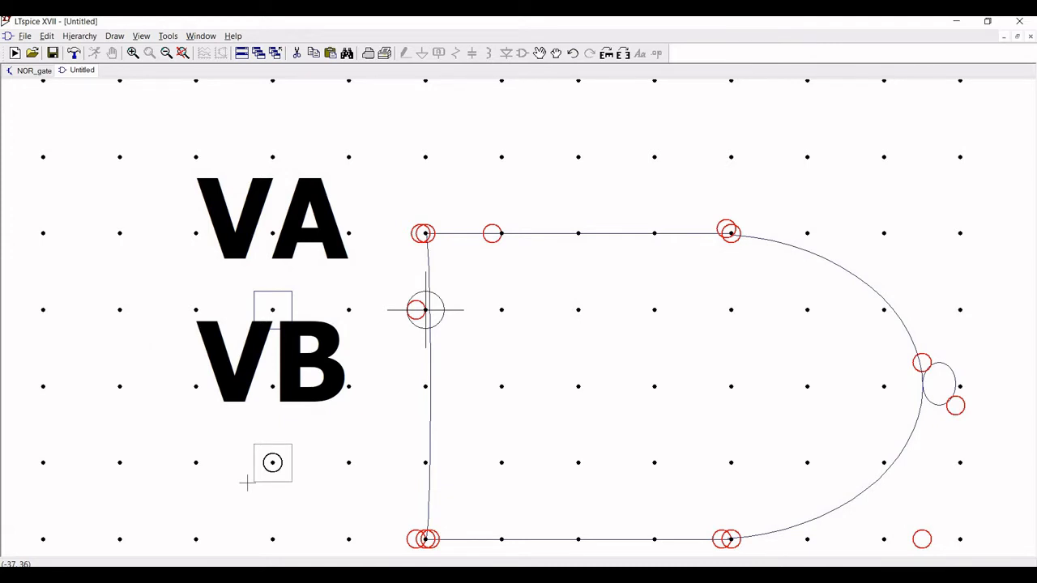
{"action": "key", "text": "Escape"}
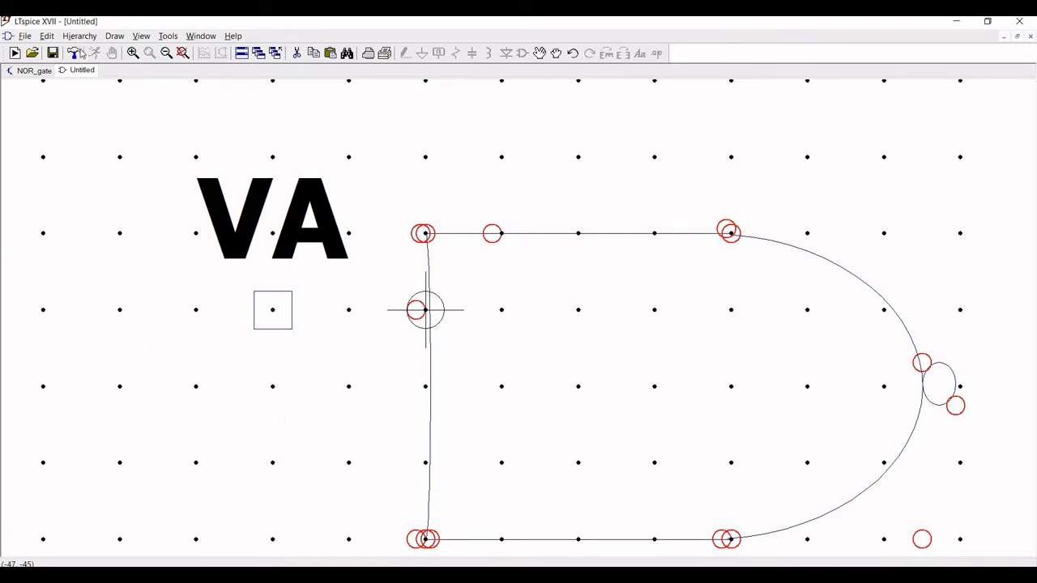
- Add a pin labelled VB with top label justification and place it two grid points below the VA pin
{"action": "left_click", "coordinate": [47, 36]}
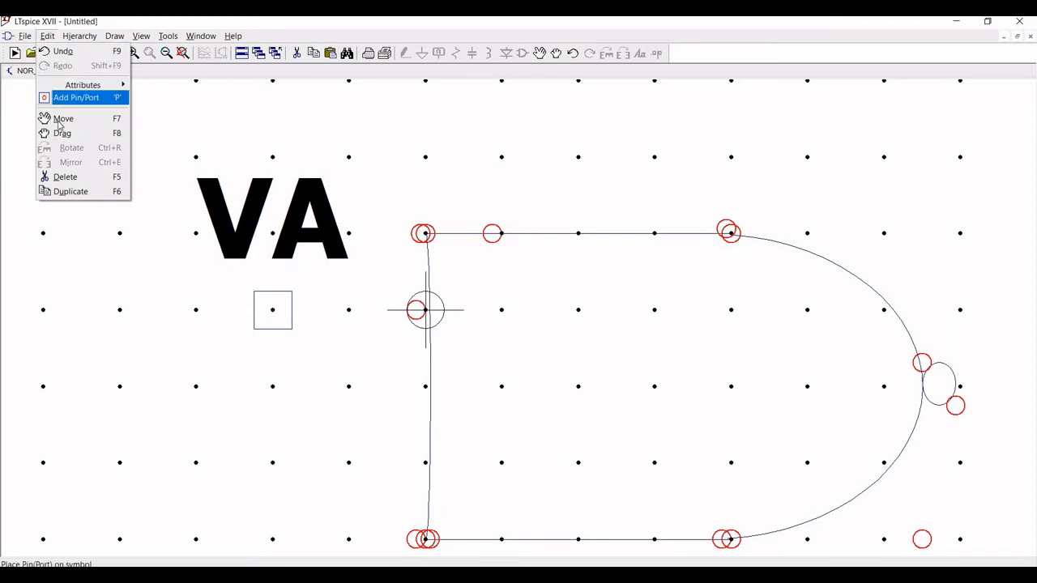
{"action": "left_click", "coordinate": [80, 98]}
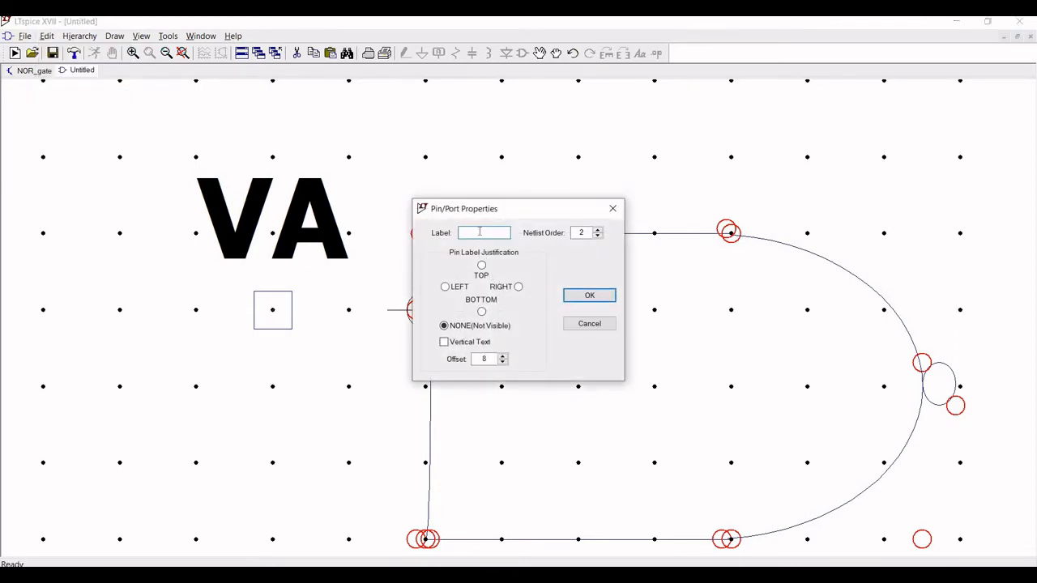
{"action": "type", "text": "VB"}
{"action": "left_click", "coordinate": [571, 296]}
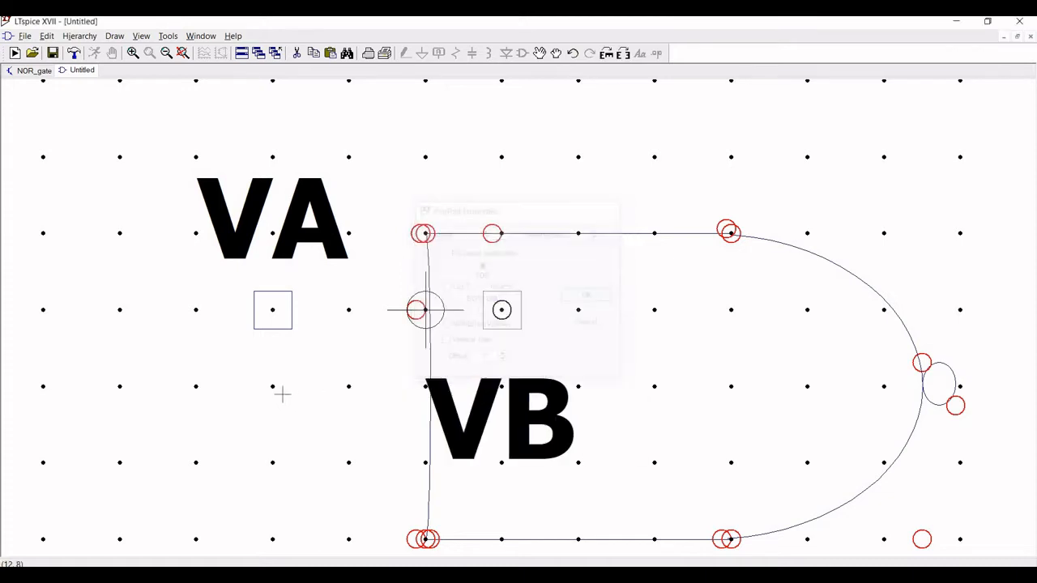
{"action": "left_click", "coordinate": [272, 462]}
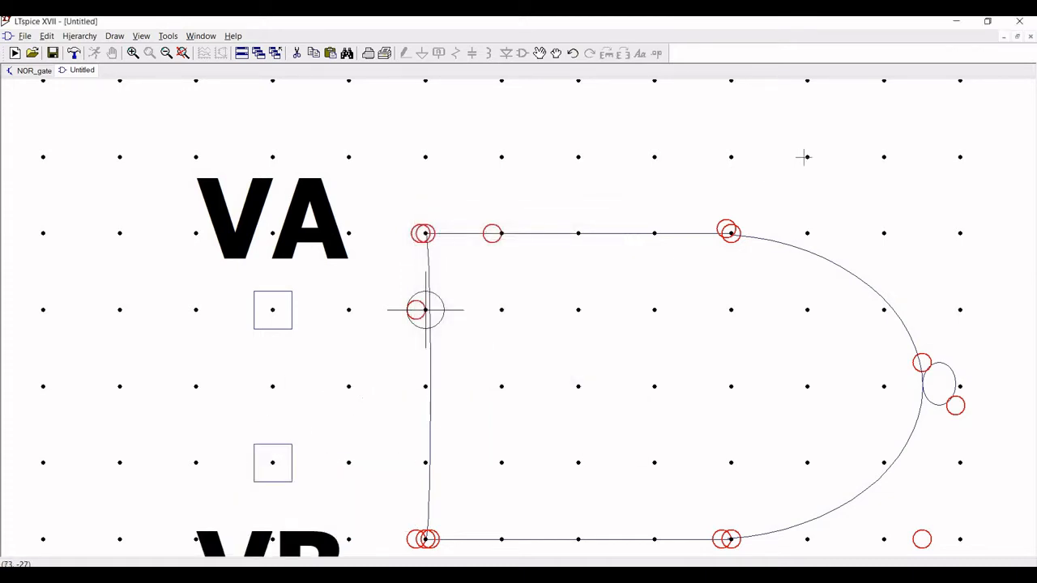
- Draw a horizontal line from the VA pin to the gate body's left edge
{"action": "left_click_drag", "start_coordinate": [749, 150], "coordinate": [641, 120]}
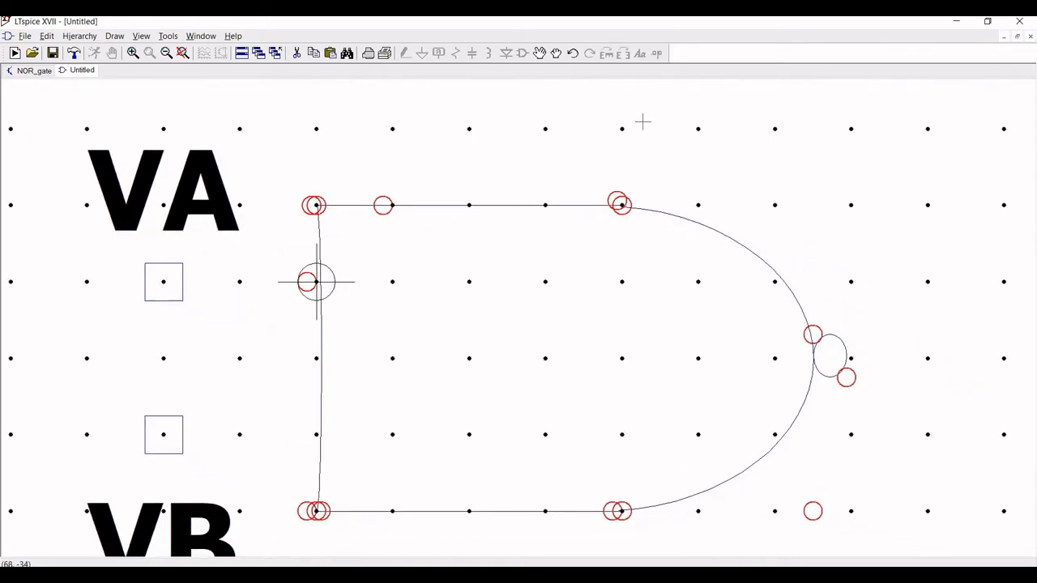
{"action": "scroll", "coordinate": [643, 121], "scroll_direction": "down", "scroll_amount": 4}
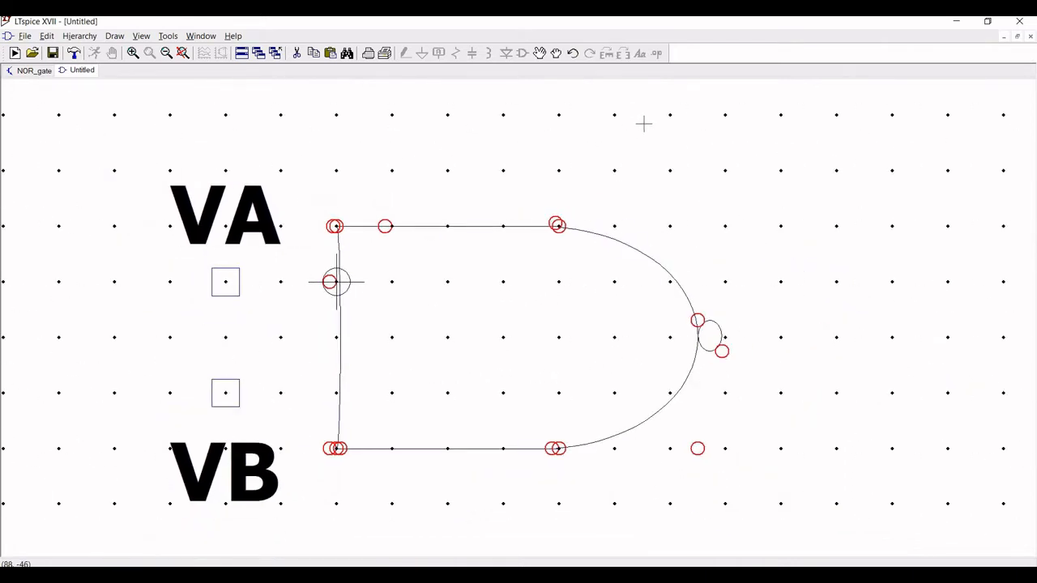
{"action": "scroll", "coordinate": [642, 122], "scroll_direction": "down", "scroll_amount": 3}
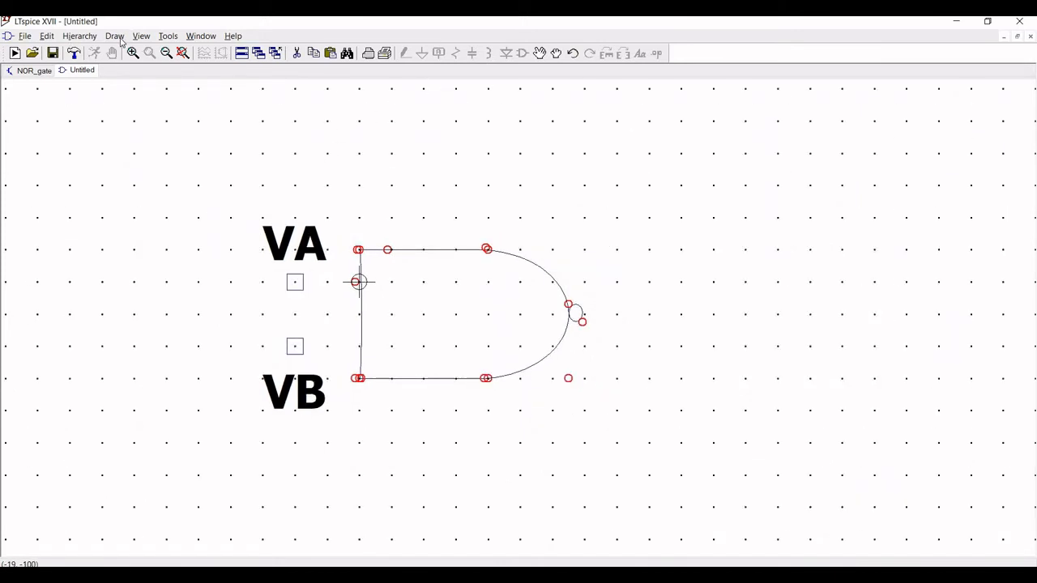
{"action": "left_click", "coordinate": [112, 38]}
{"action": "left_click", "coordinate": [128, 52]}
{"action": "left_click", "coordinate": [295, 282]}
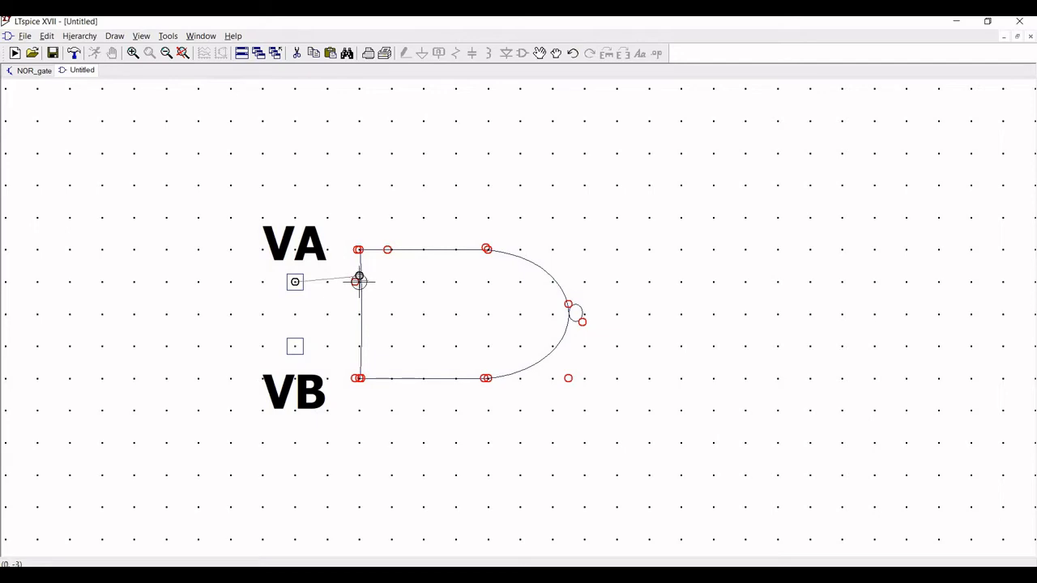
{"action": "left_click", "coordinate": [358, 282]}
{"action": "scroll", "coordinate": [366, 282], "scroll_direction": "up", "scroll_amount": 5}
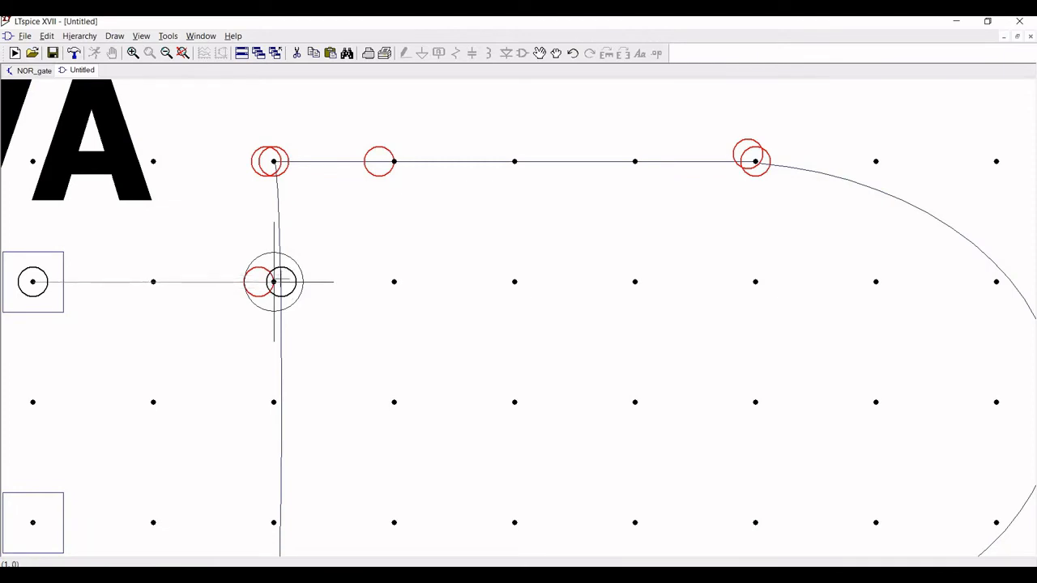
{"action": "left_click", "coordinate": [275, 282]}
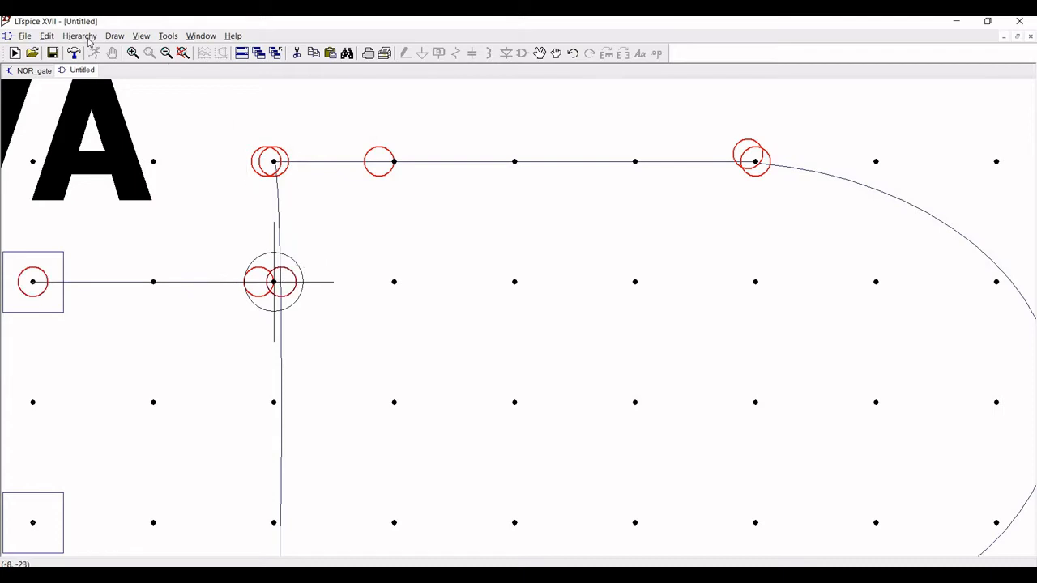
- Draw a horizontal line from the VB pin to the gate body's left edge
{"action": "left_click", "coordinate": [114, 35]}
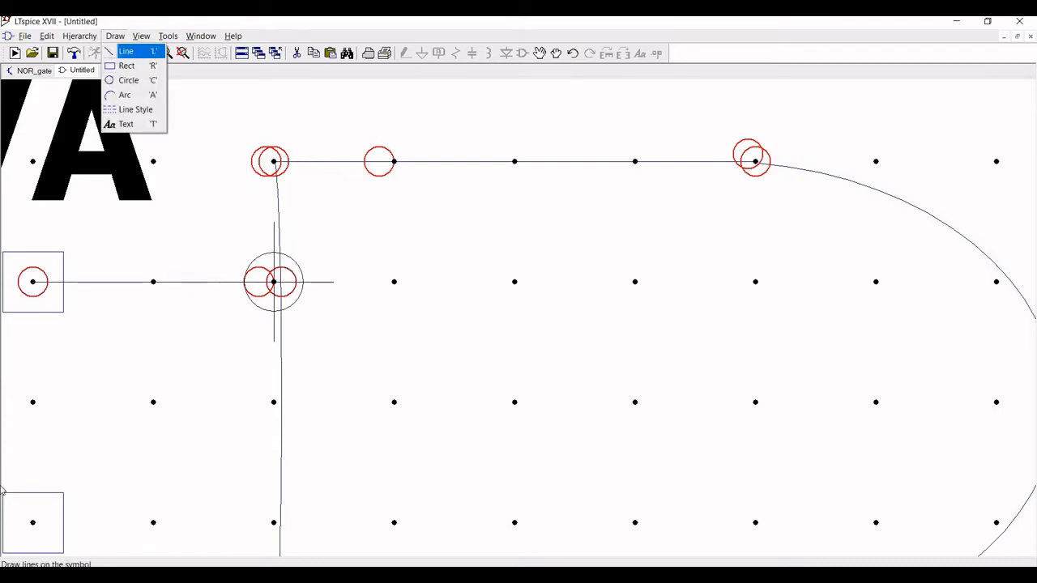
{"action": "left_click", "coordinate": [128, 77]}
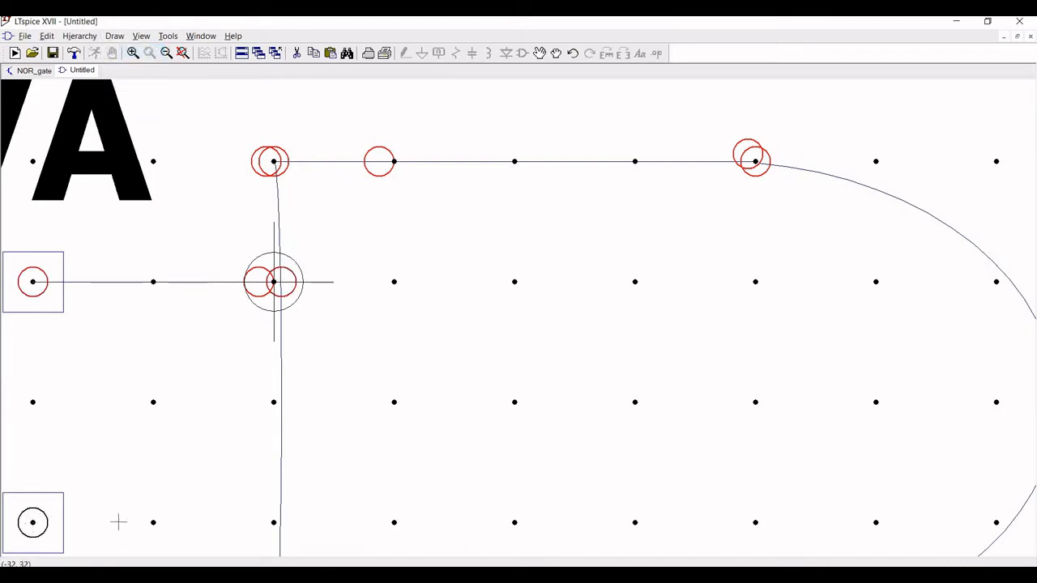
{"action": "left_click", "coordinate": [281, 522]}
{"action": "key", "text": "Escape"}
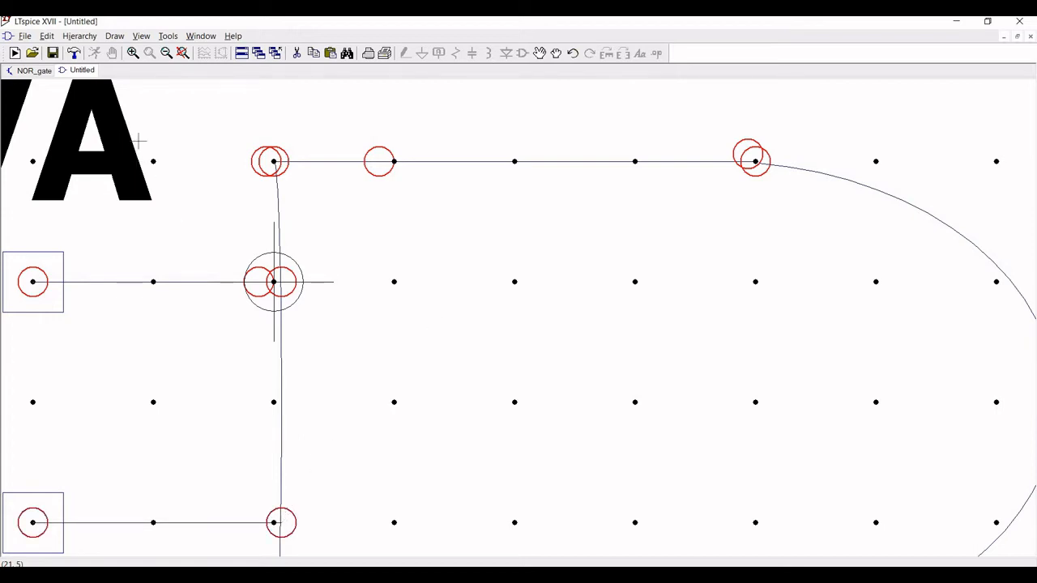
{"action": "left_click", "coordinate": [166, 58]}
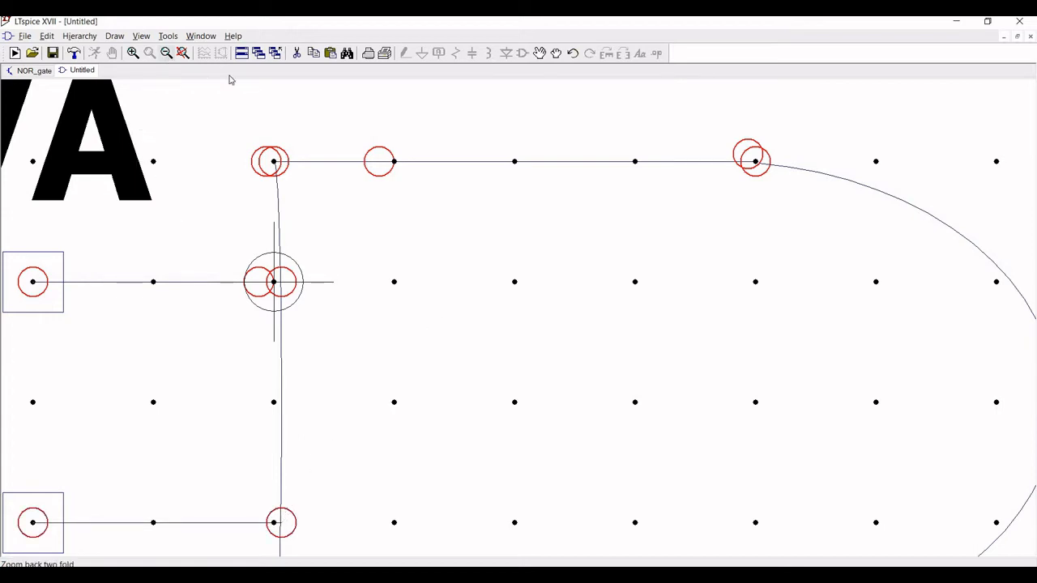
- Add a pin labelled AB with its text on the right side, and place it just outside the inversion circle
{"action": "left_click", "coordinate": [168, 56]}
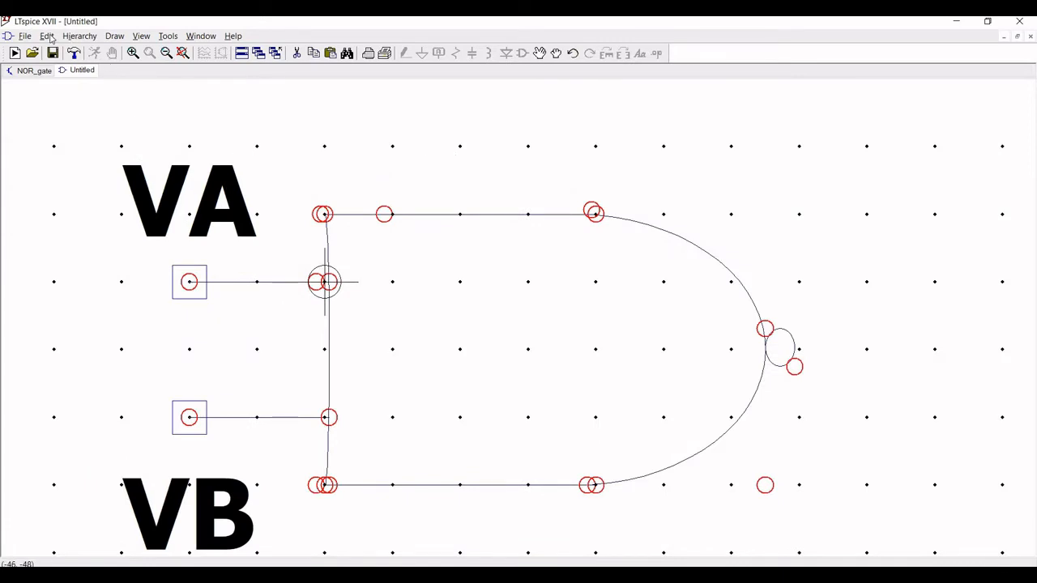
{"action": "left_click", "coordinate": [47, 36]}
{"action": "left_click", "coordinate": [79, 98]}
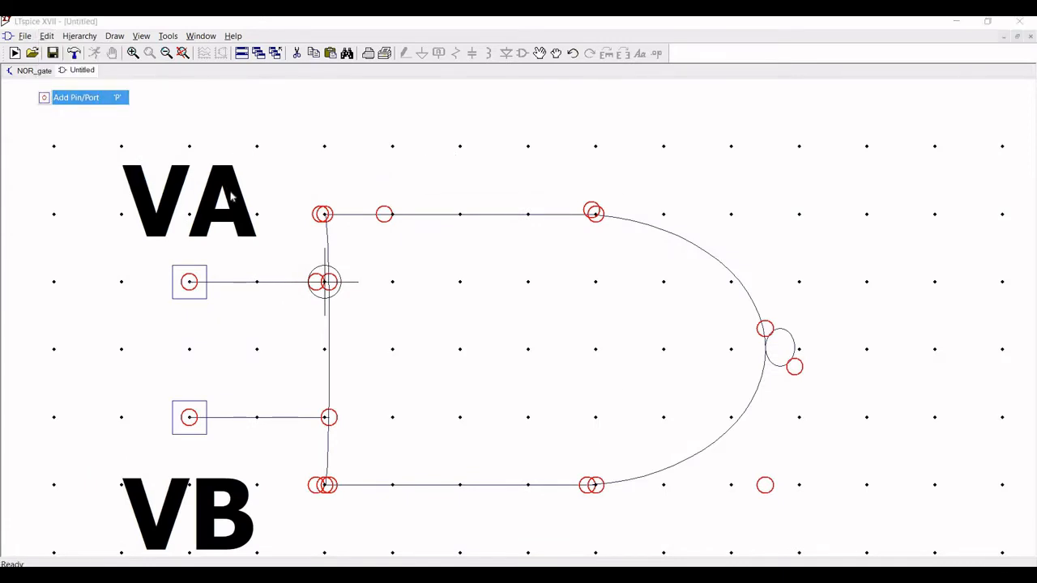
{"action": "type", "text": "AB"}
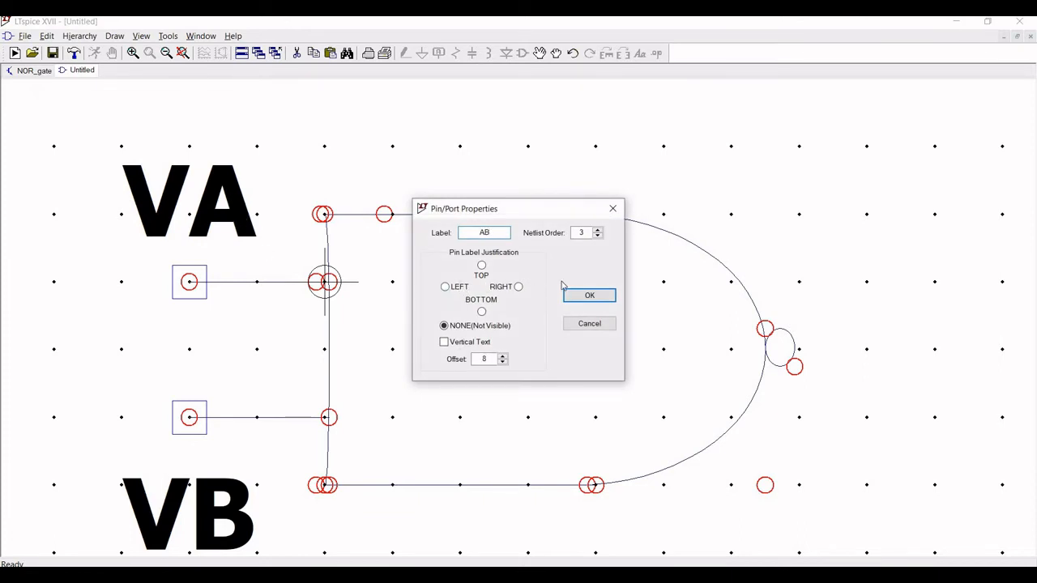
{"action": "left_click", "coordinate": [589, 295]}
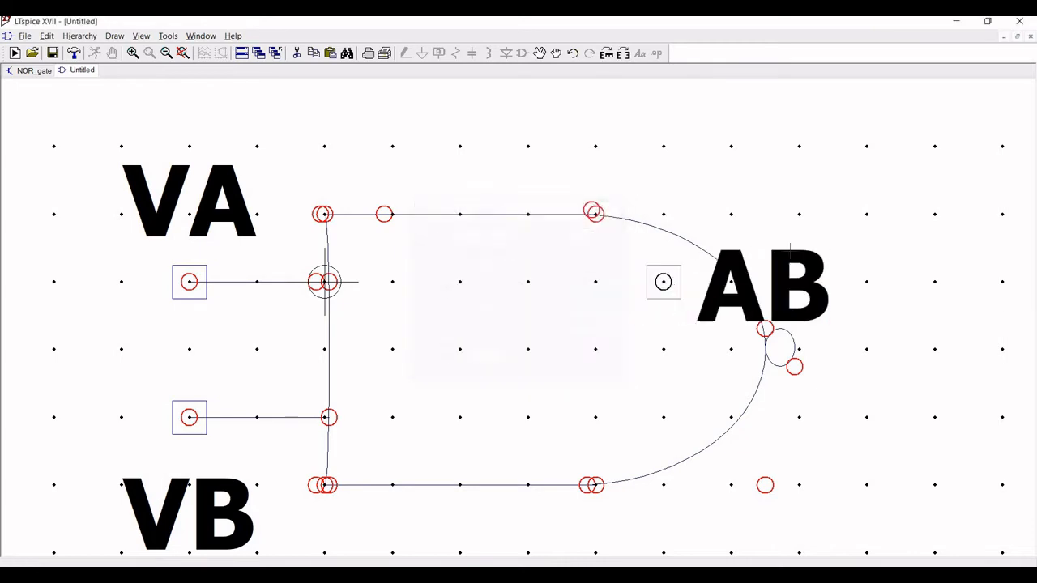
{"action": "left_click", "coordinate": [842, 324]}
{"action": "left_click_drag", "start_coordinate": [829, 301], "coordinate": [708, 300]}
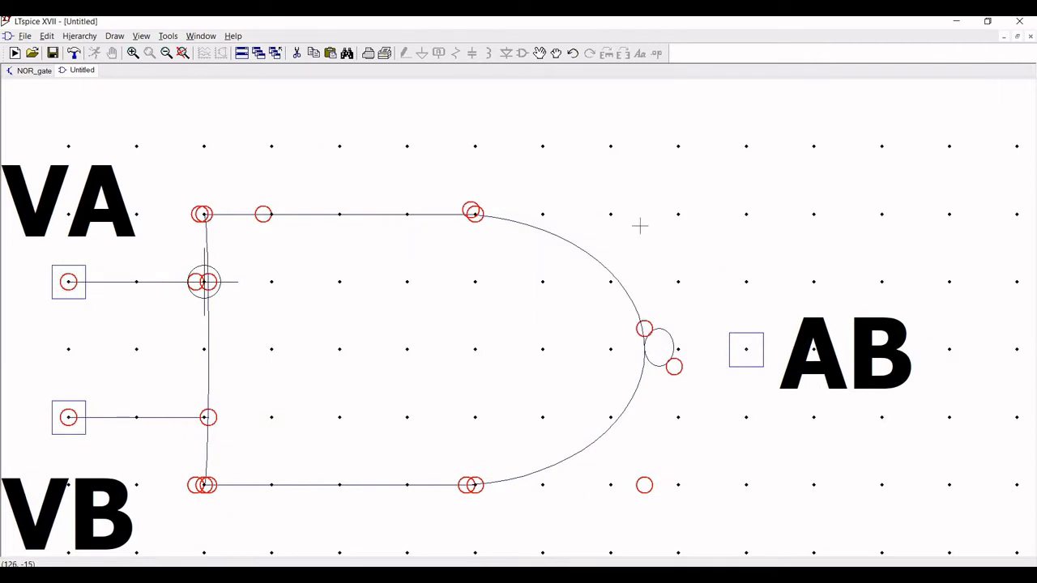
- Draw a horizontal line from the AB pin to the right edge of the inversion circle
{"action": "left_click", "coordinate": [114, 36]}
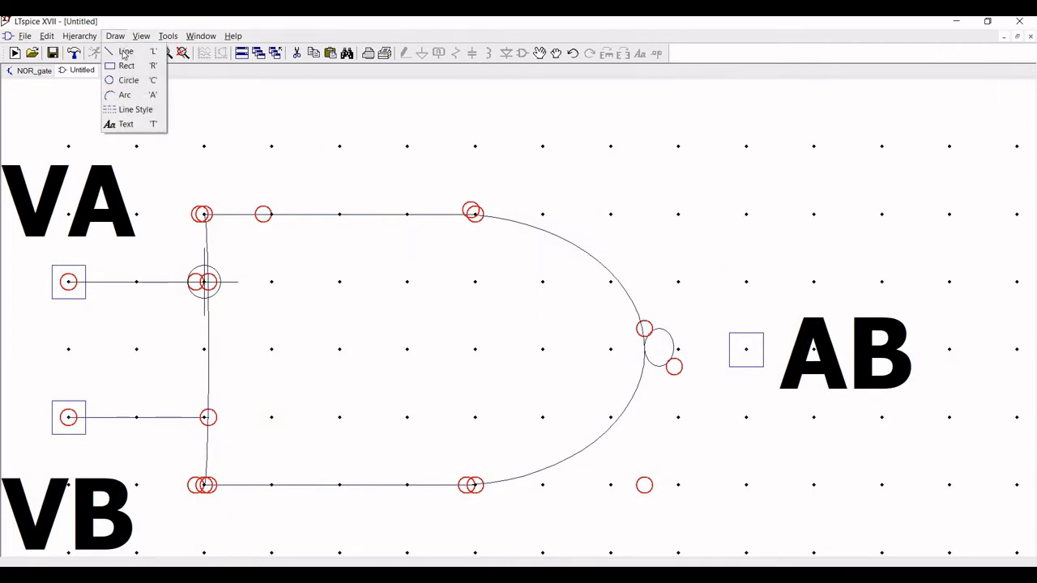
{"action": "left_click", "coordinate": [589, 337]}
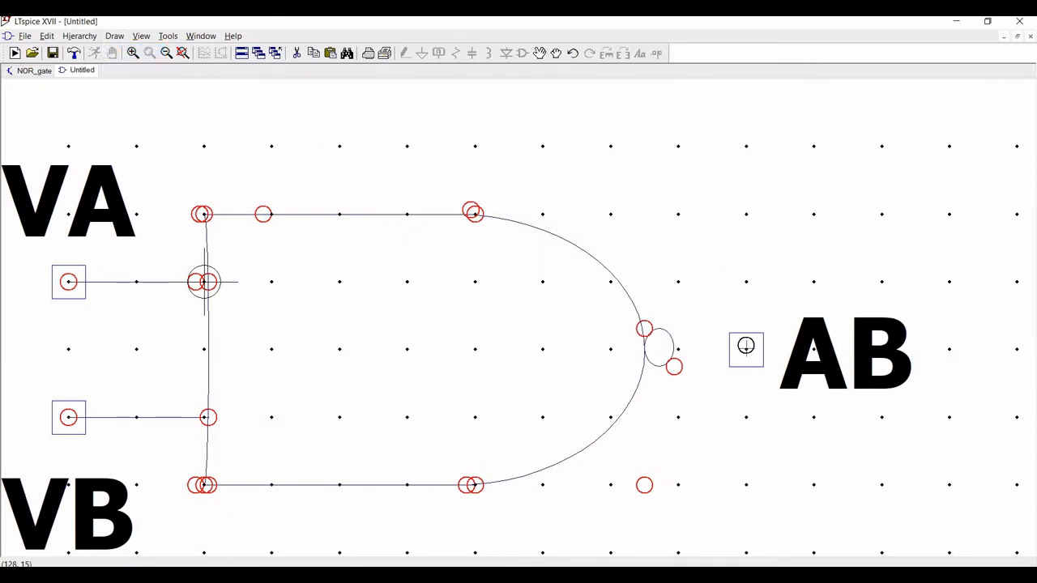
{"action": "left_click", "coordinate": [746, 349]}
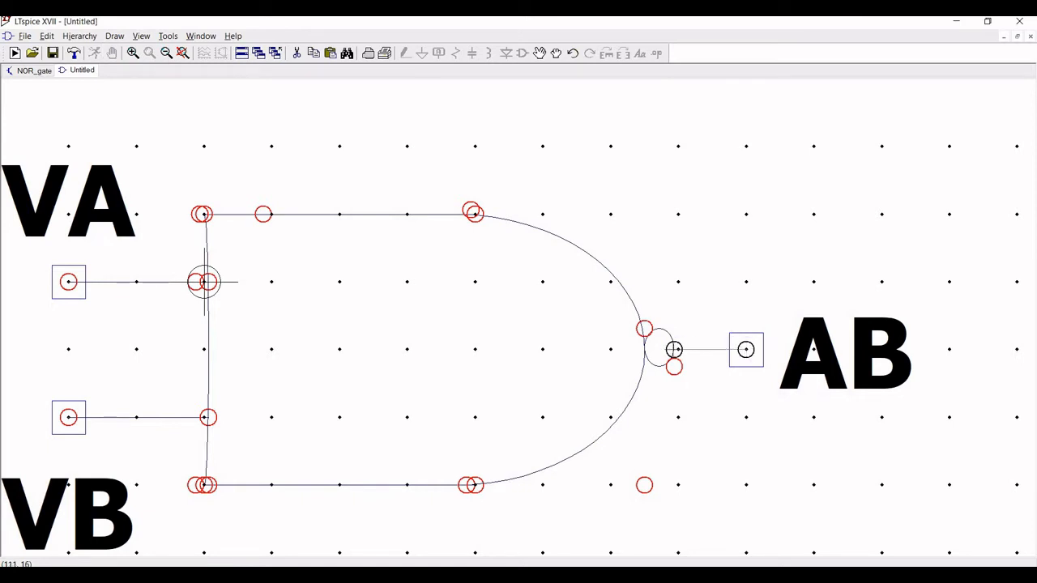
{"action": "left_click", "coordinate": [676, 344]}
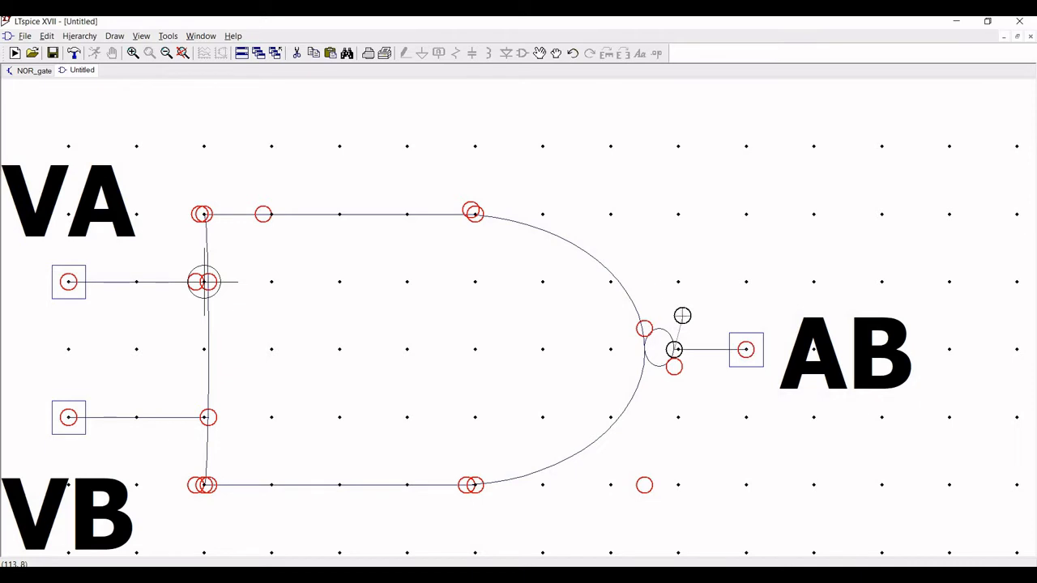
{"action": "key", "text": "Escape"}
- Add the text NOR with left justification and the default 1.5 font size in the middle of the gate body
{"action": "left_click", "coordinate": [115, 37]}
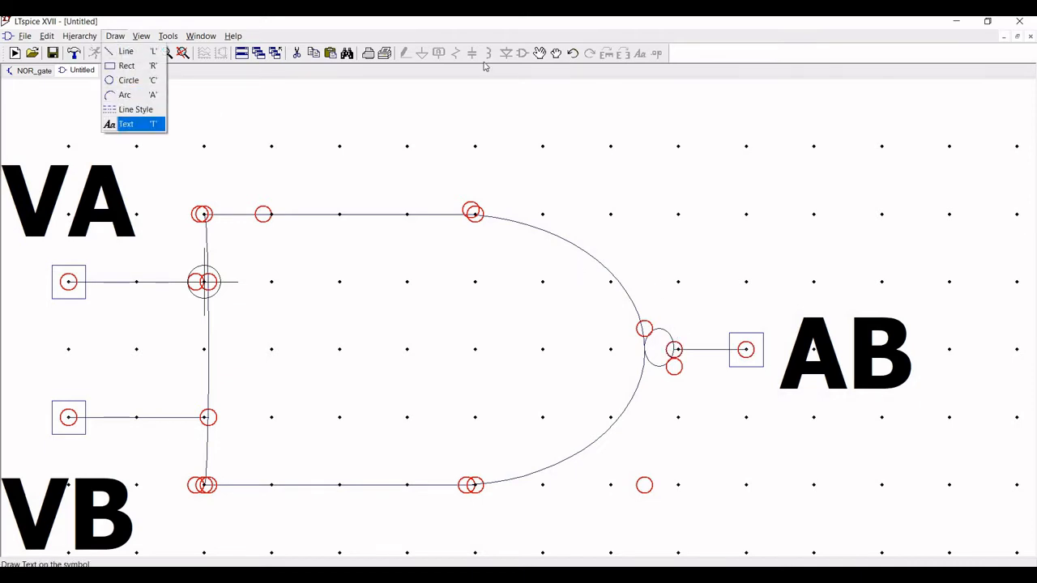
{"action": "left_click", "coordinate": [133, 124]}
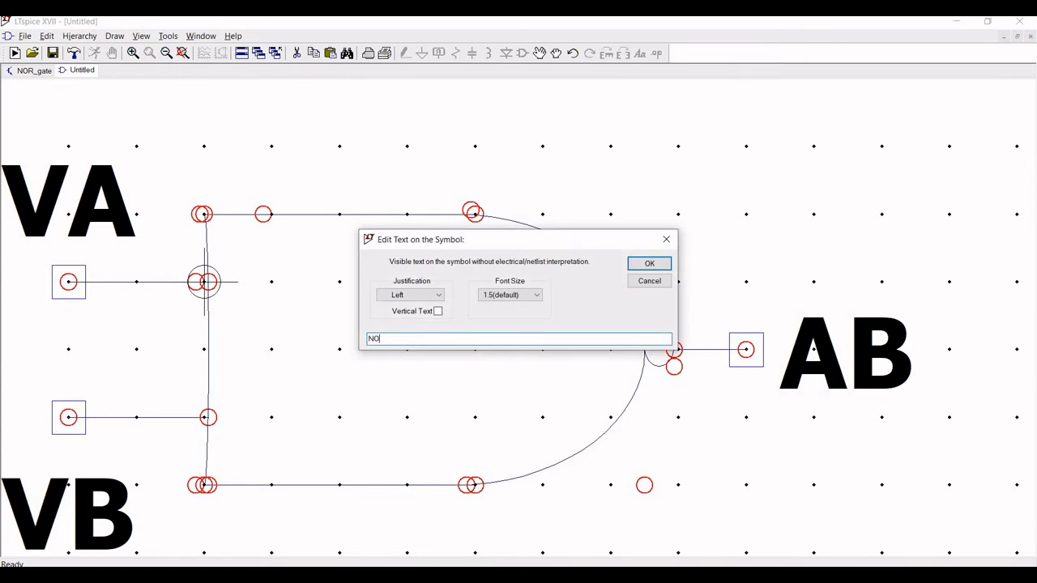
{"action": "left_click", "coordinate": [642, 265]}
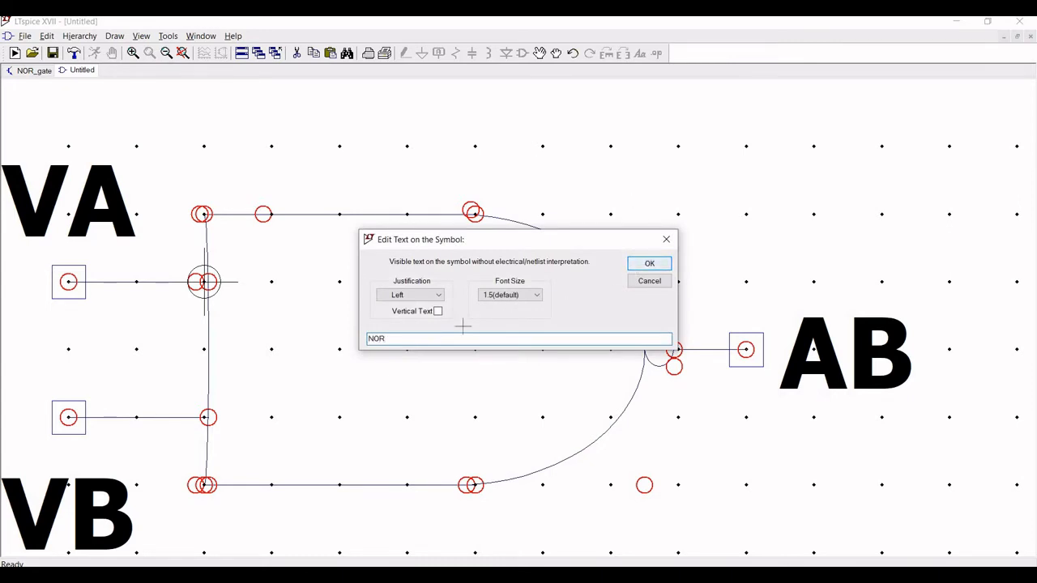
{"action": "left_click", "coordinate": [305, 346]}
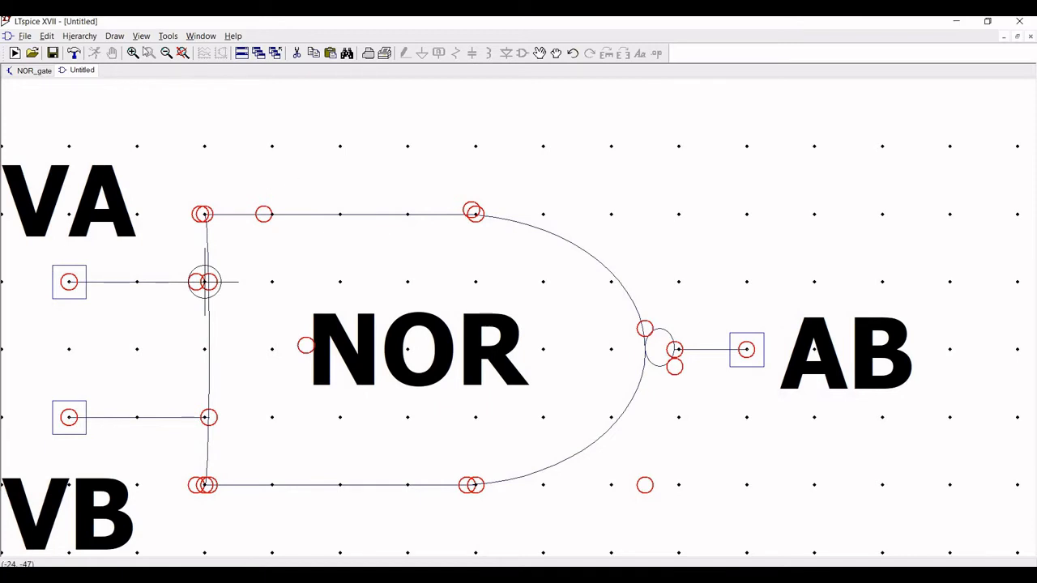
- Save the symbol as NOR_gate in the Documents\LTspiceXVII\lib\sym\My_symbol folder
{"action": "left_click", "coordinate": [166, 53]}
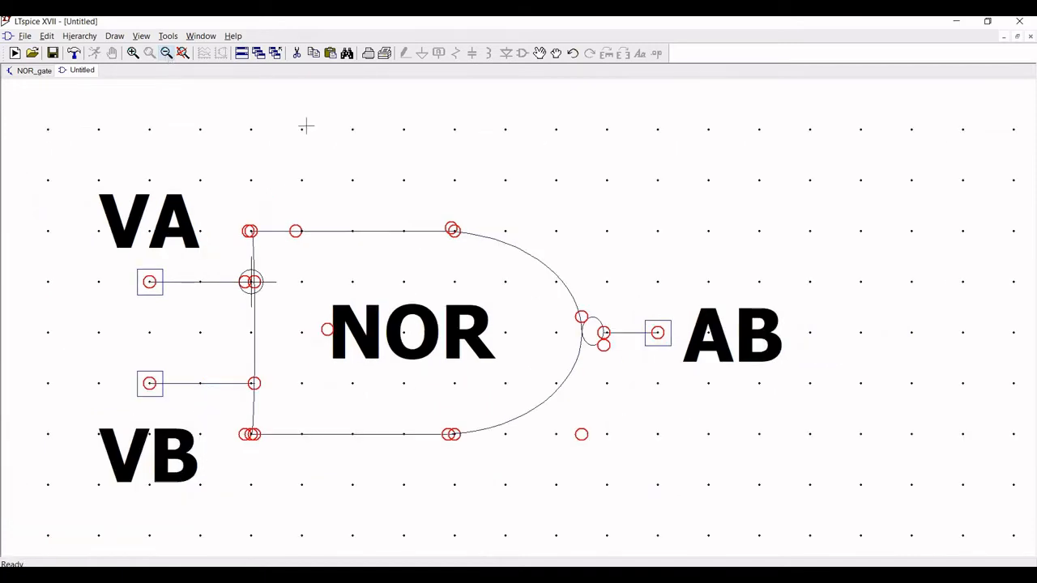
{"action": "left_click", "coordinate": [166, 52]}
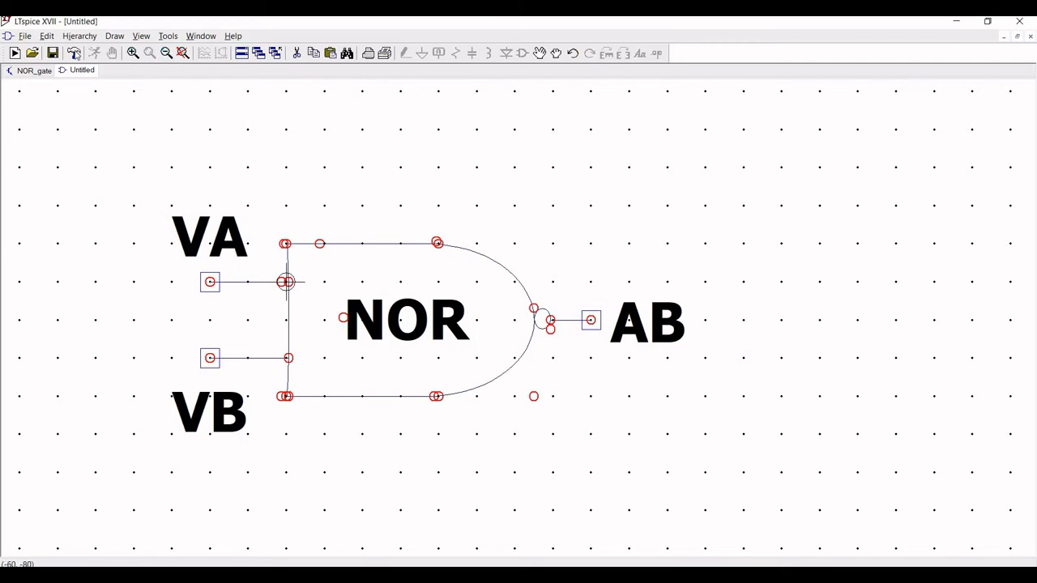
{"action": "left_click", "coordinate": [25, 37]}
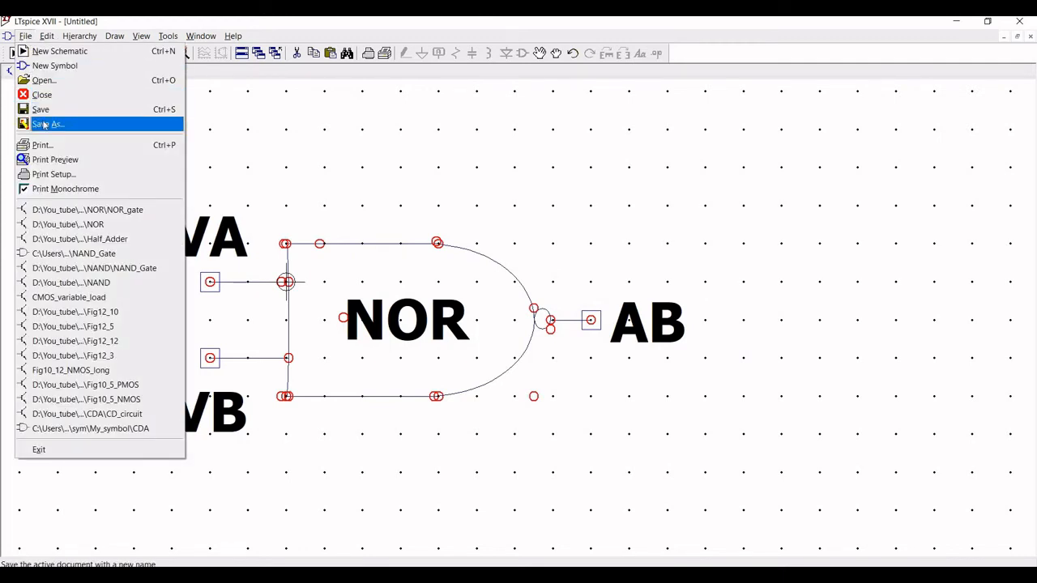
{"action": "key", "text": "Return"}
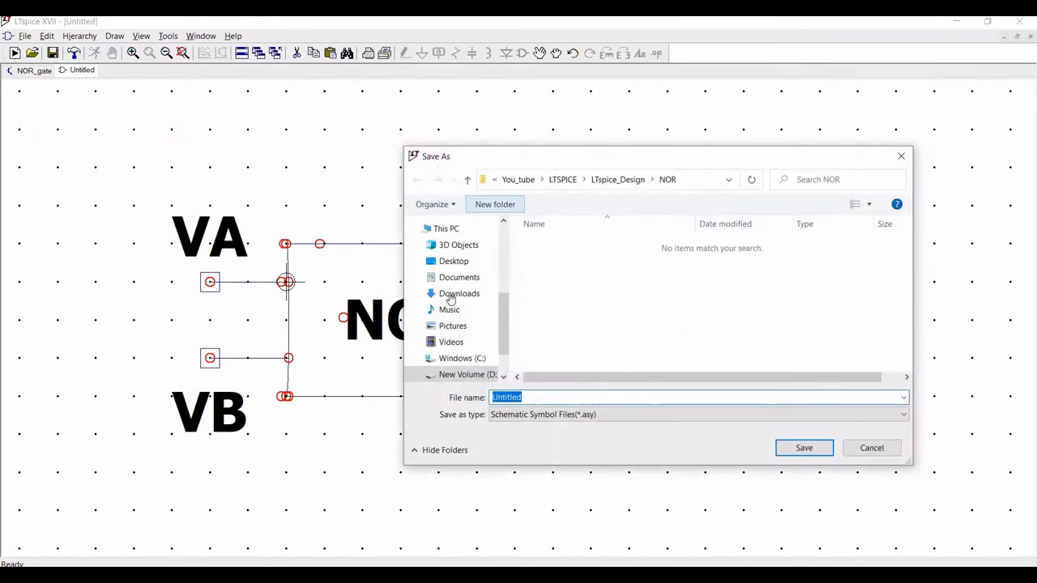
{"action": "left_click", "coordinate": [459, 279]}
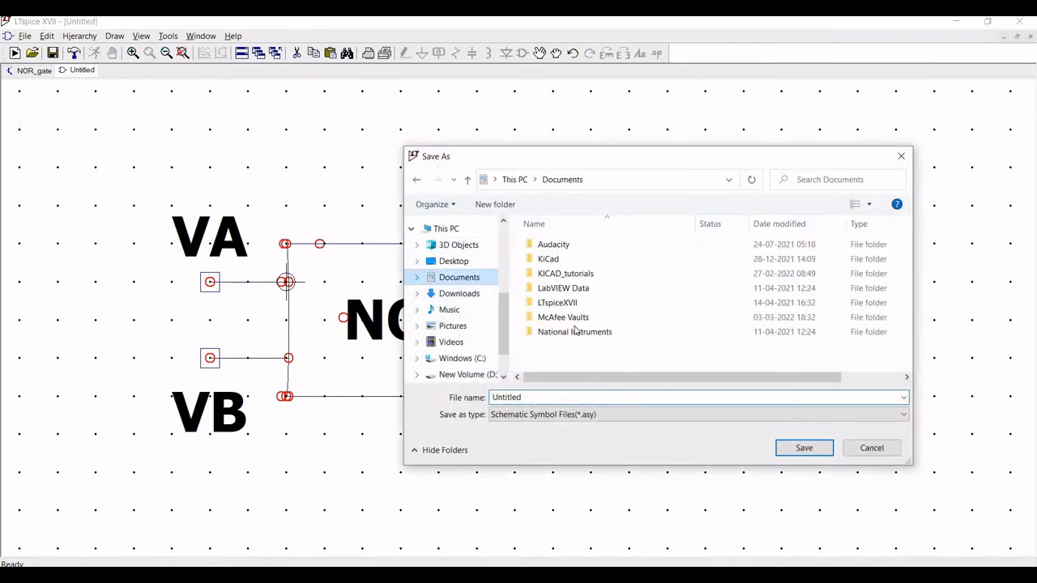
{"action": "double_click", "coordinate": [574, 303]}
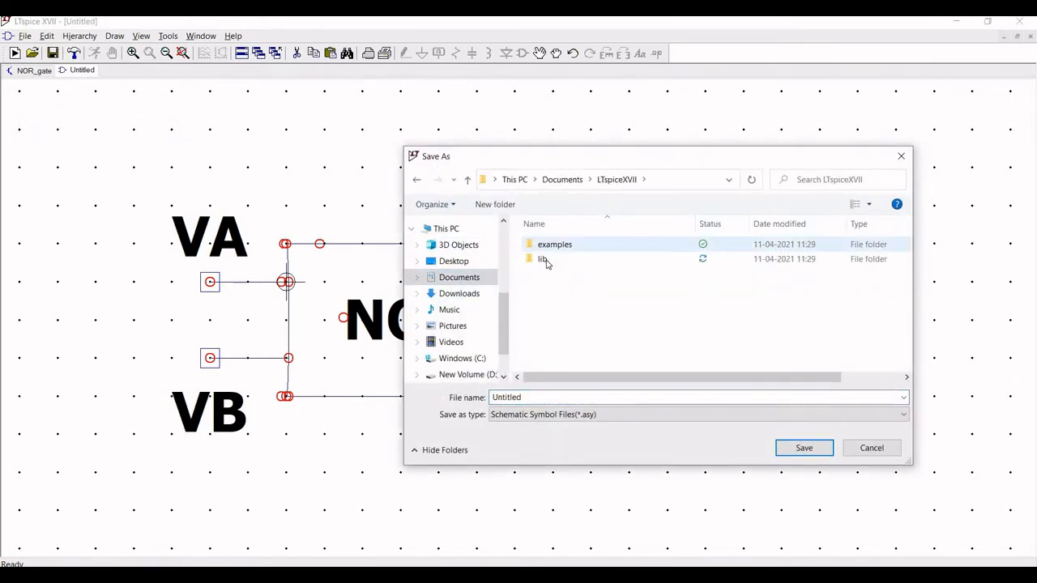
{"action": "left_click", "coordinate": [542, 257]}
{"action": "double_click", "coordinate": [544, 277]}
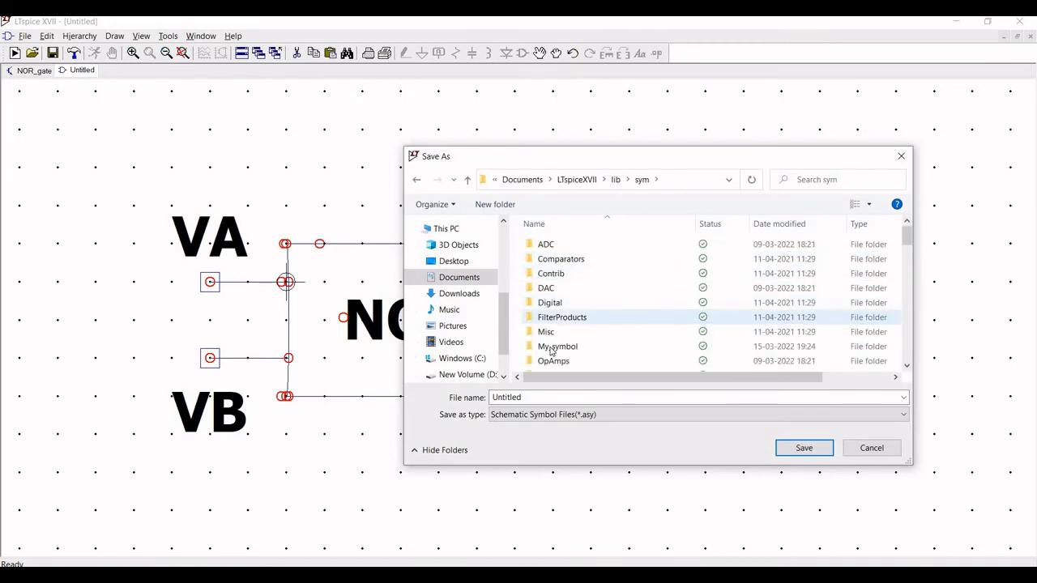
{"action": "double_click", "coordinate": [552, 350]}
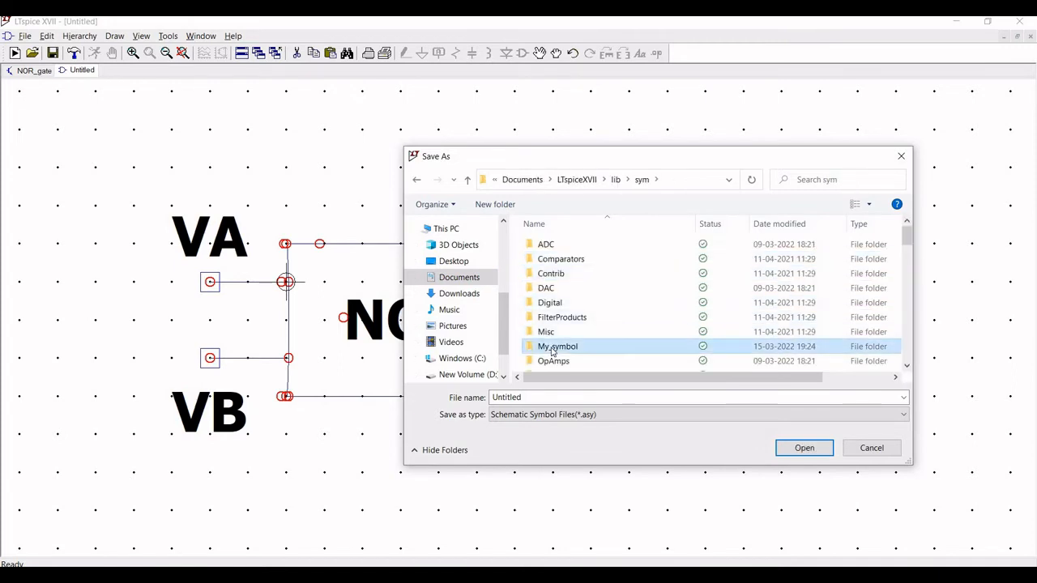
{"action": "double_click", "coordinate": [528, 399]}
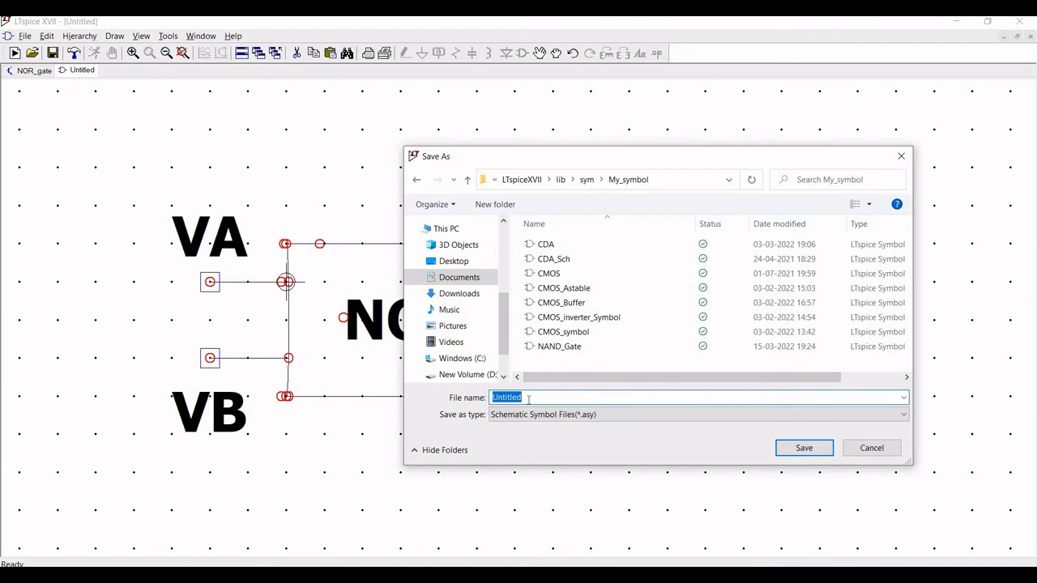
{"action": "type", "text": "NOR_gate"}
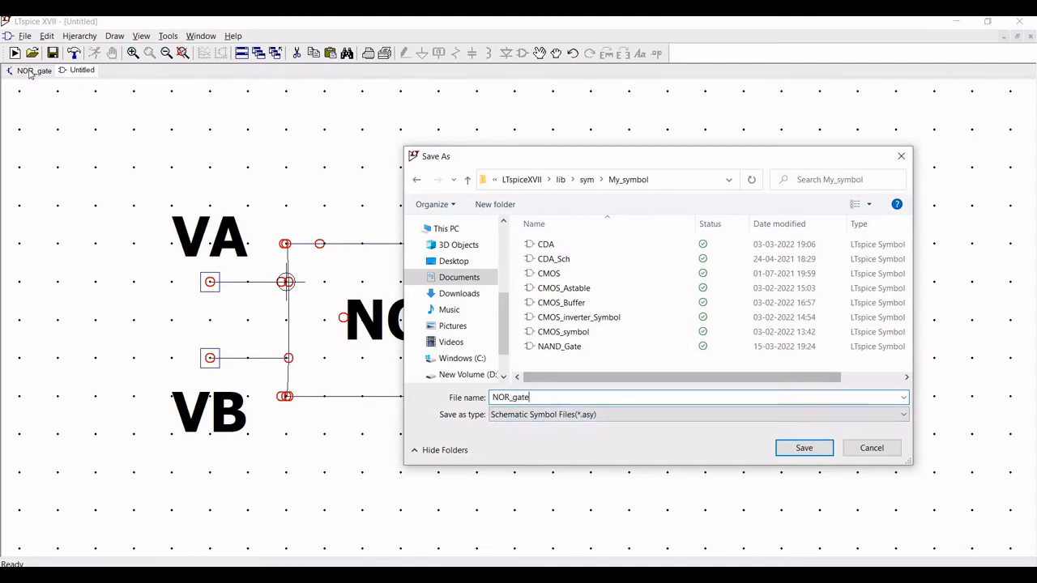
{"action": "left_click", "coordinate": [804, 448]}
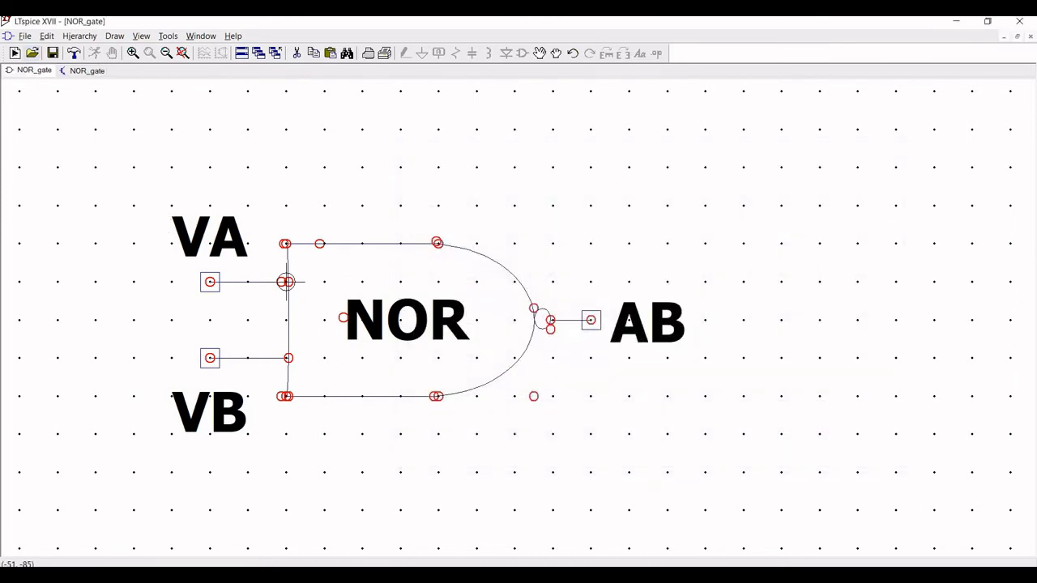
- Create a new schematic and place one NOR_gate component from the My_symbol library in its upper-left area
{"action": "left_click", "coordinate": [15, 53]}
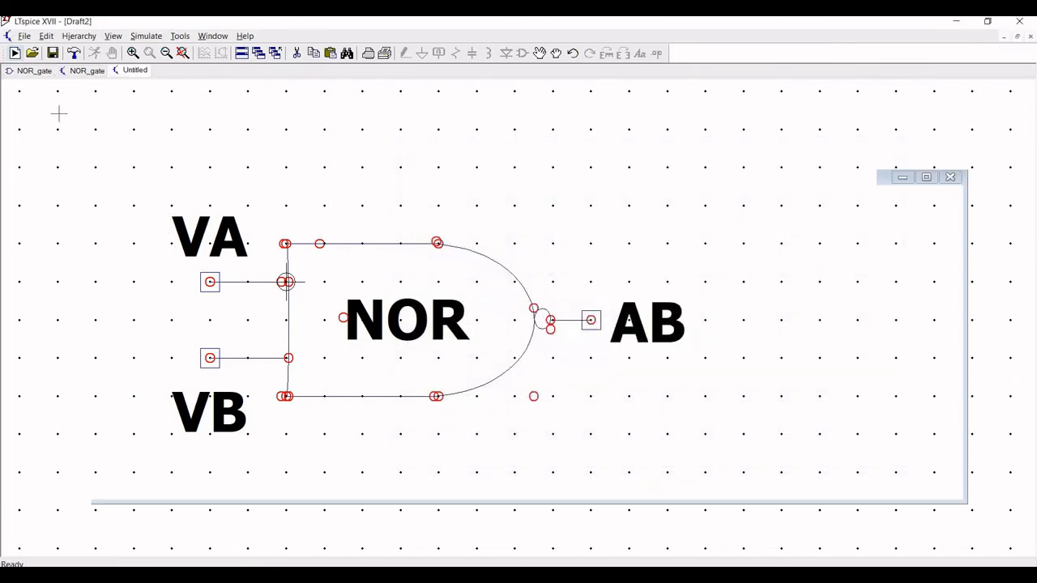
{"action": "left_click", "coordinate": [522, 53]}
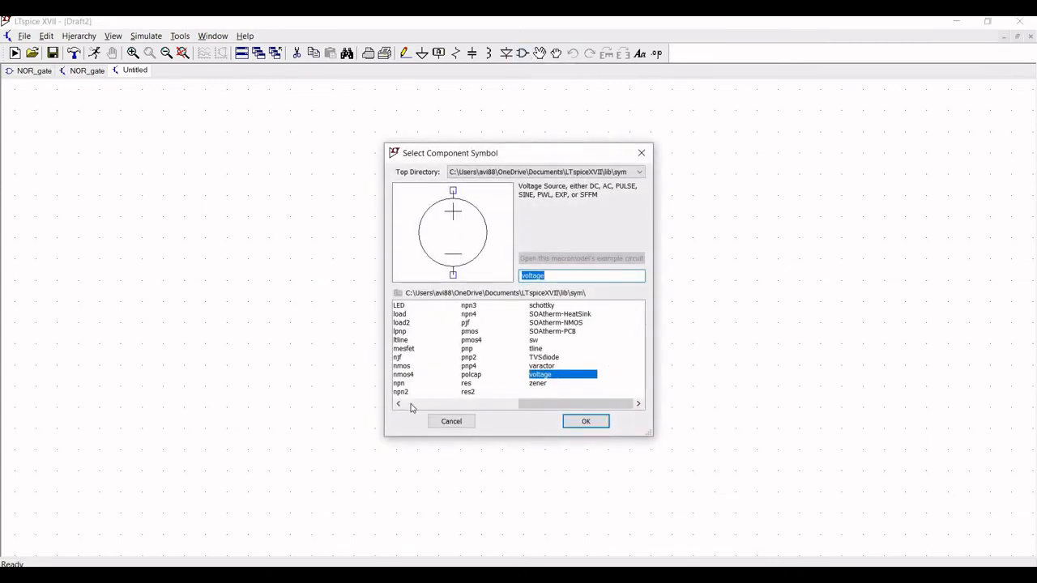
{"action": "scroll", "coordinate": [418, 389], "scroll_direction": "up", "scroll_amount": 5}
{"action": "left_click", "coordinate": [414, 365]}
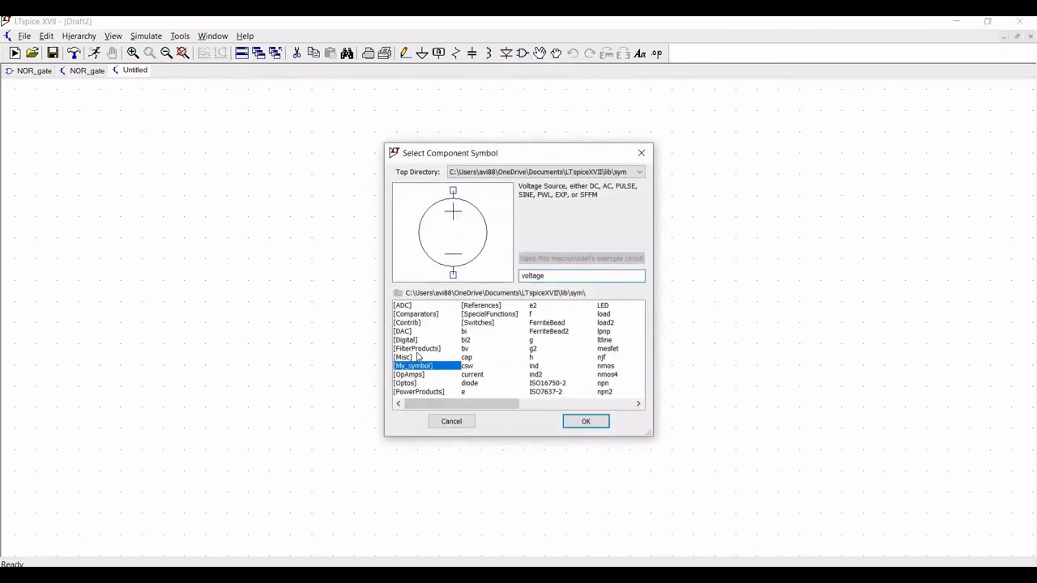
{"action": "double_click", "coordinate": [416, 364]}
{"action": "left_click", "coordinate": [406, 383]}
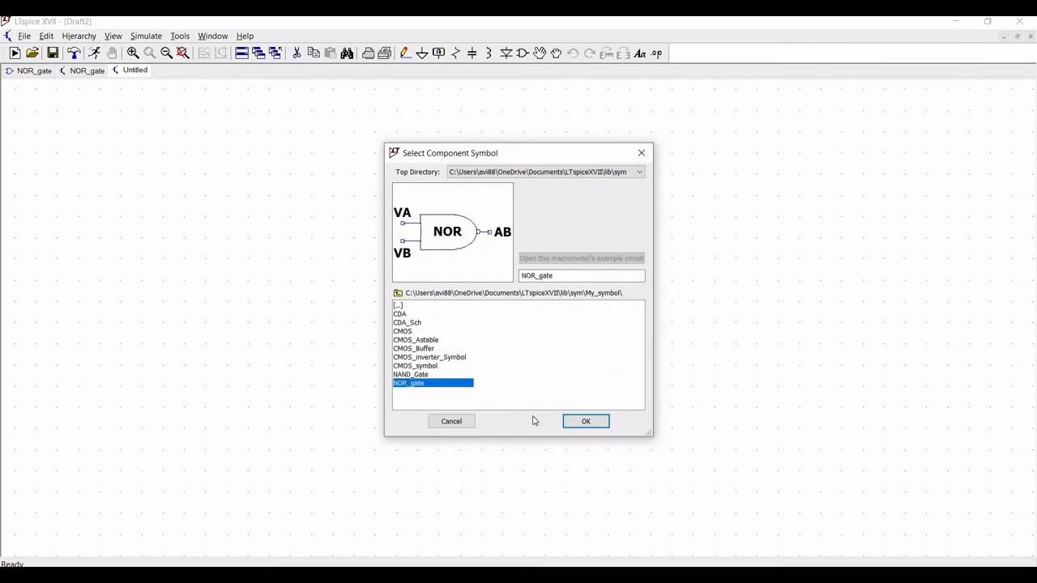
{"action": "left_click", "coordinate": [579, 420]}
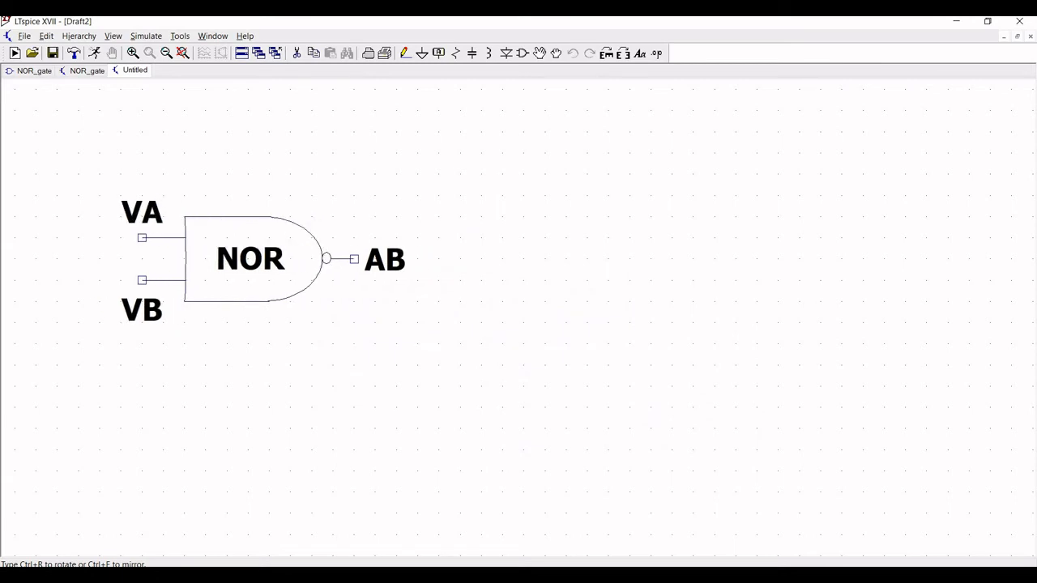
{"action": "left_click", "coordinate": [248, 259]}
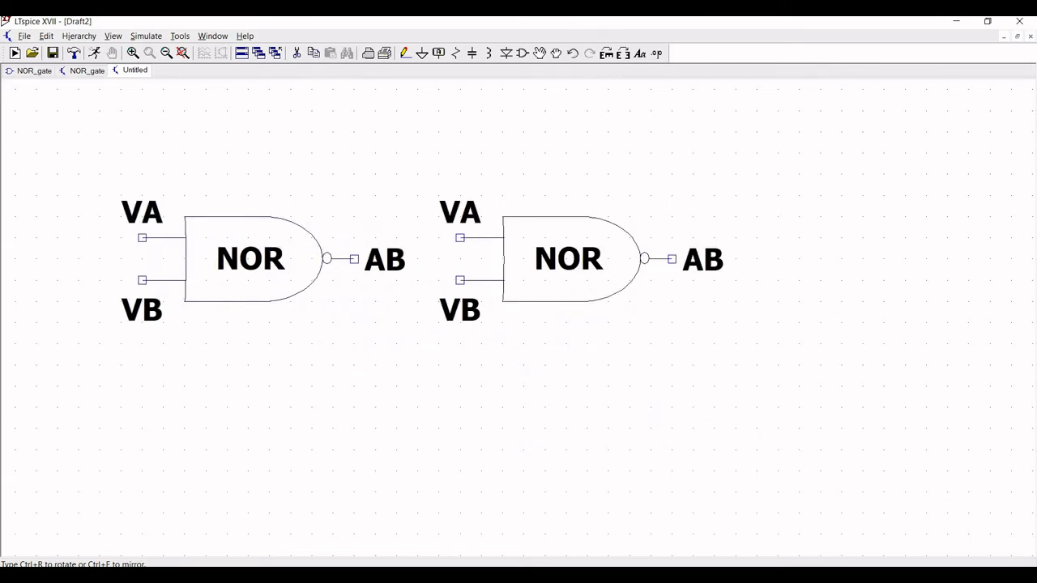
{"action": "key", "text": "Escape"}
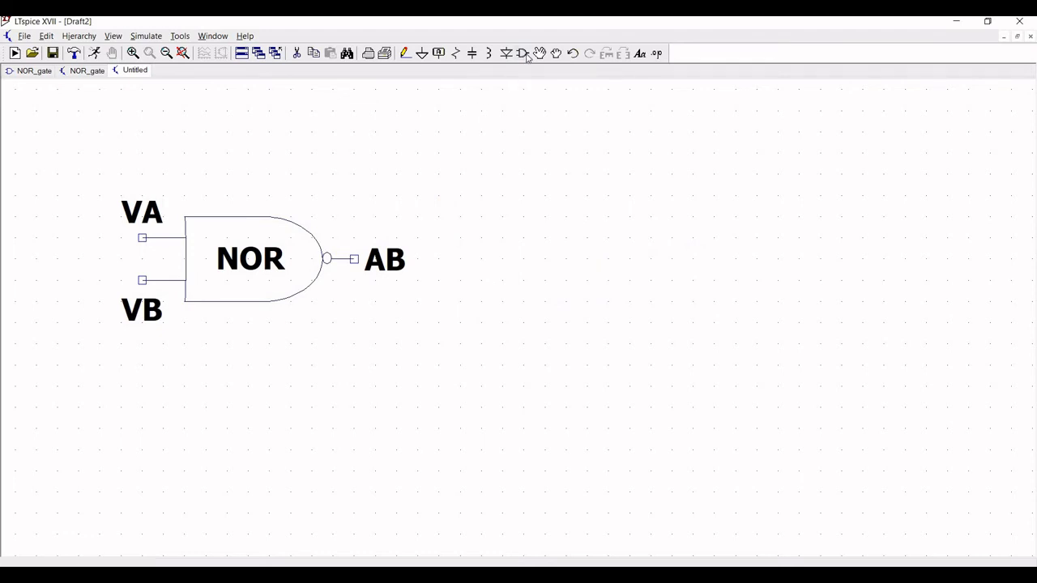
- Place two more NOR_gate components in a vertical column directly below the first gate
{"action": "left_click", "coordinate": [524, 54]}
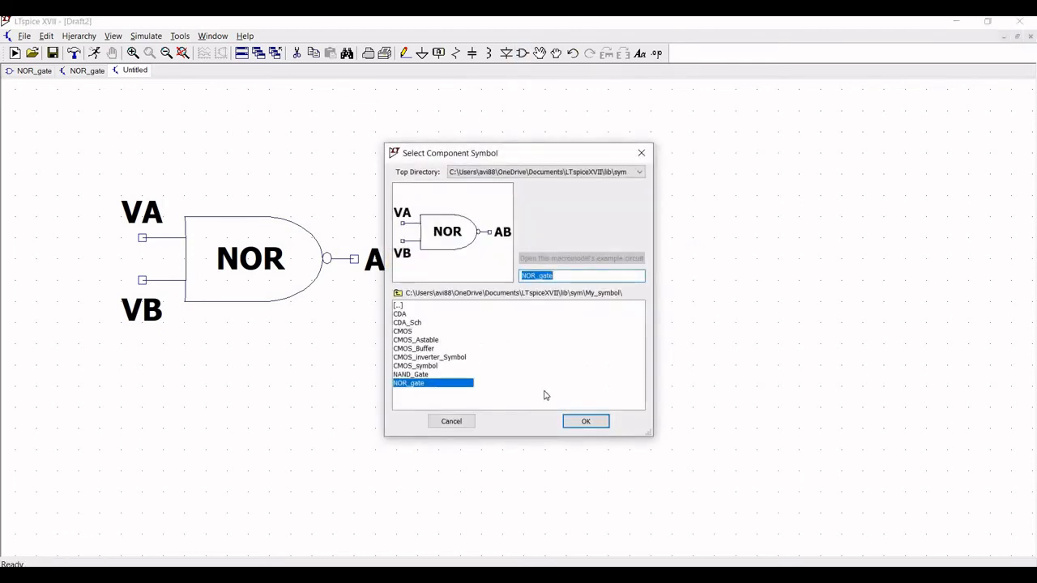
{"action": "left_click", "coordinate": [579, 421]}
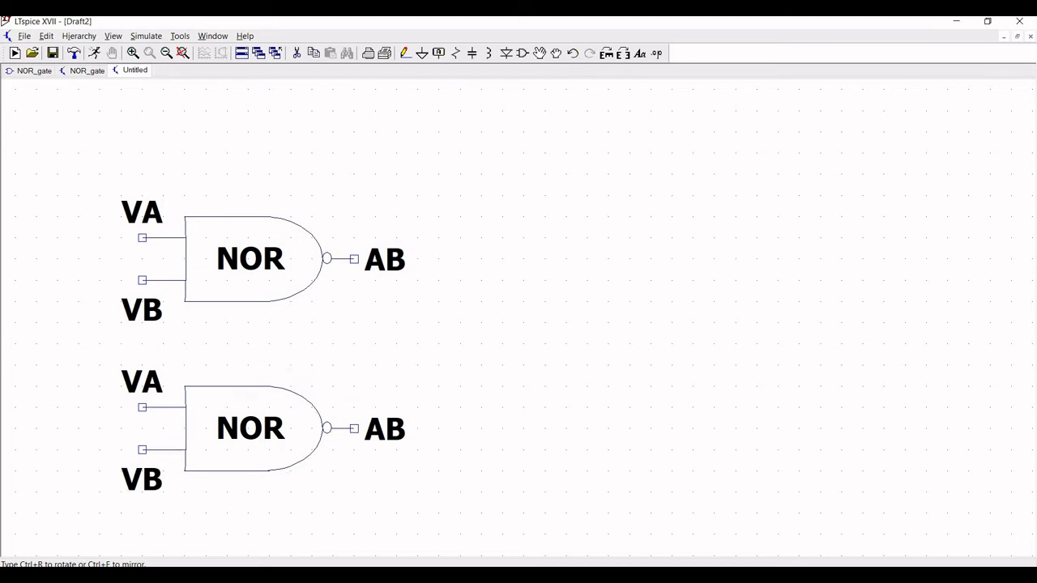
{"action": "left_click", "coordinate": [250, 427]}
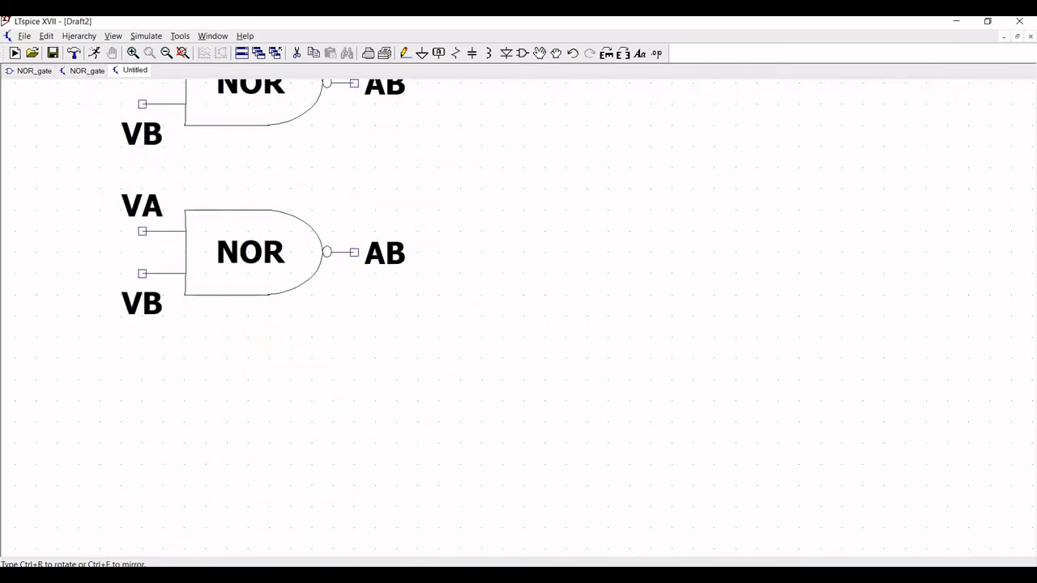
{"action": "left_click", "coordinate": [250, 252]}
{"action": "key", "text": "Escape"}
{"action": "left_click_drag", "start_coordinate": [581, 193], "coordinate": [567, 422]}
{"action": "left_click", "coordinate": [169, 53]}
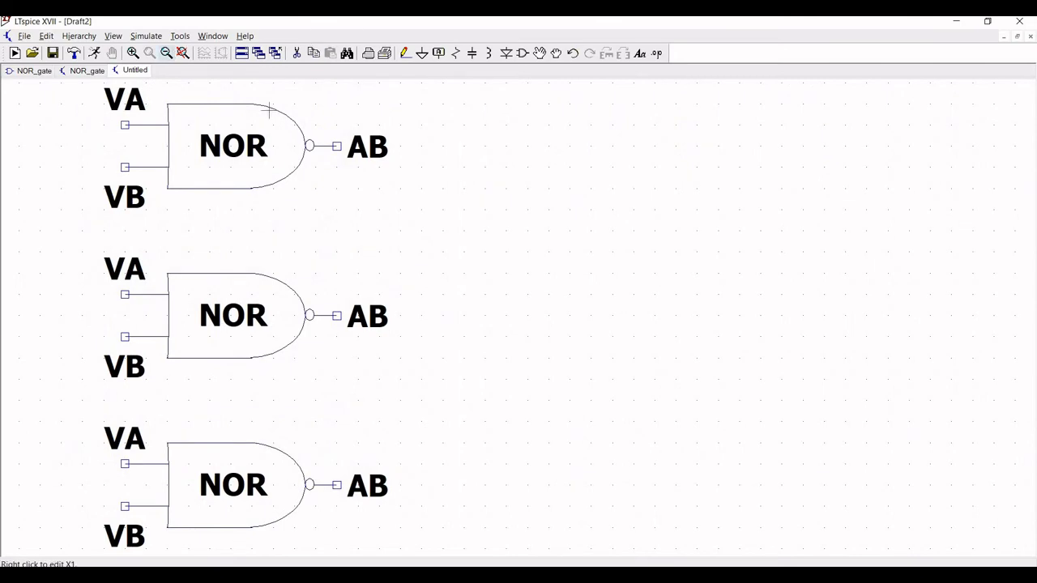
- Place two more NOR_gate components in a second column to the right of the three existing gates
{"action": "left_click_drag", "start_coordinate": [563, 232], "coordinate": [481, 230]}
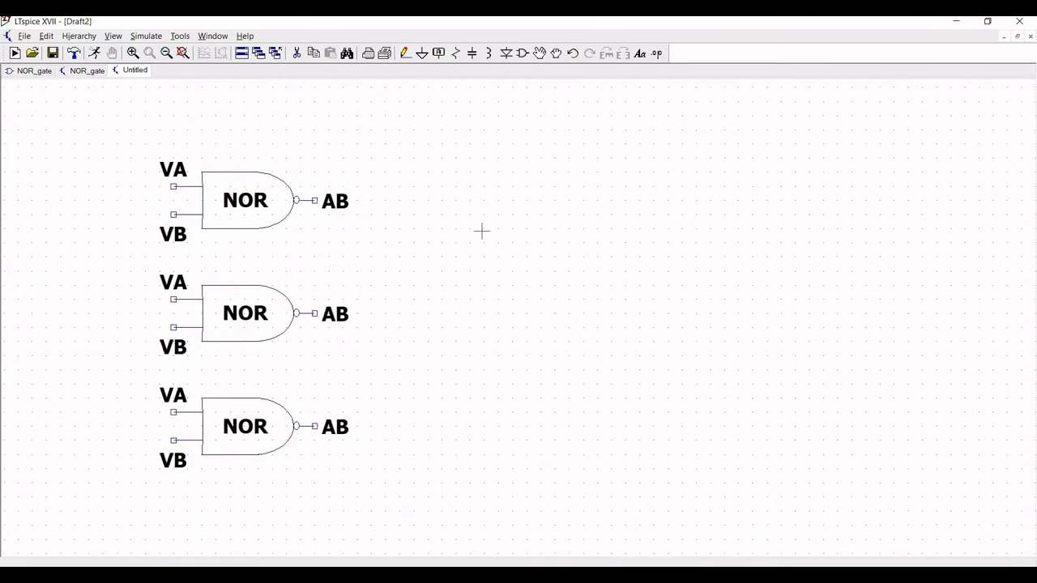
{"action": "key", "text": "F2"}
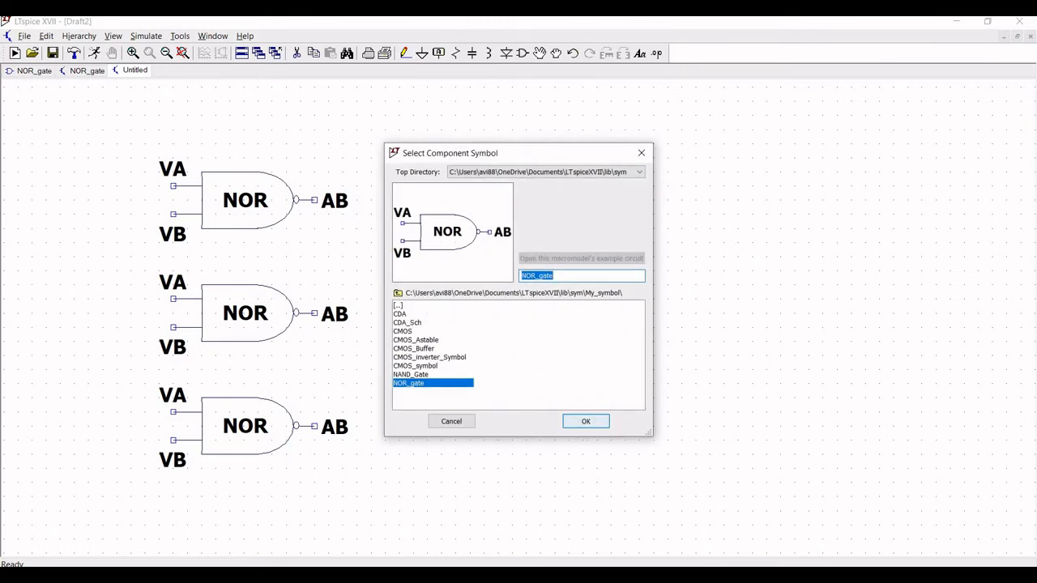
{"action": "left_click", "coordinate": [588, 423]}
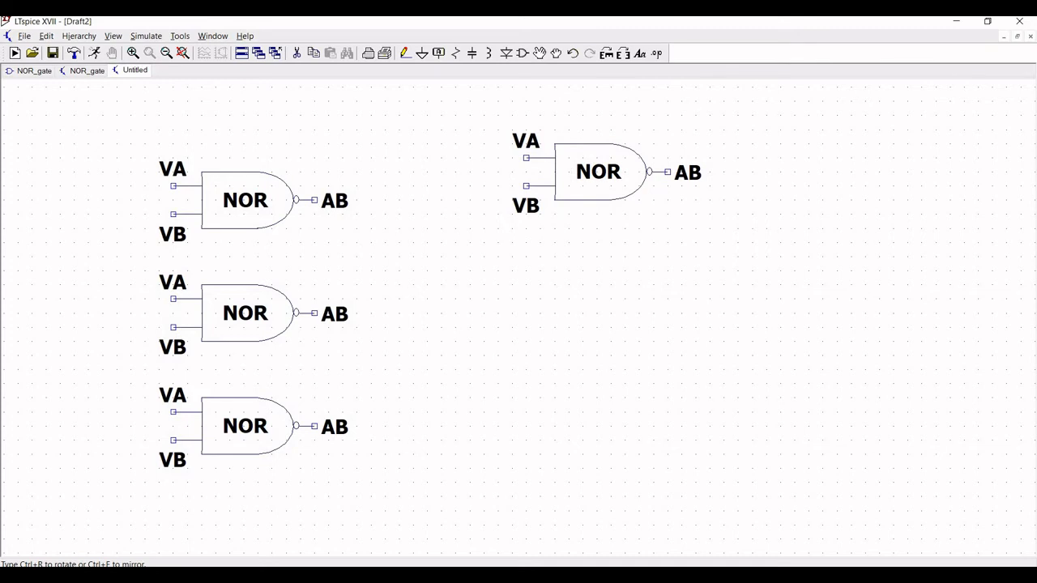
{"action": "left_click", "coordinate": [599, 172]}
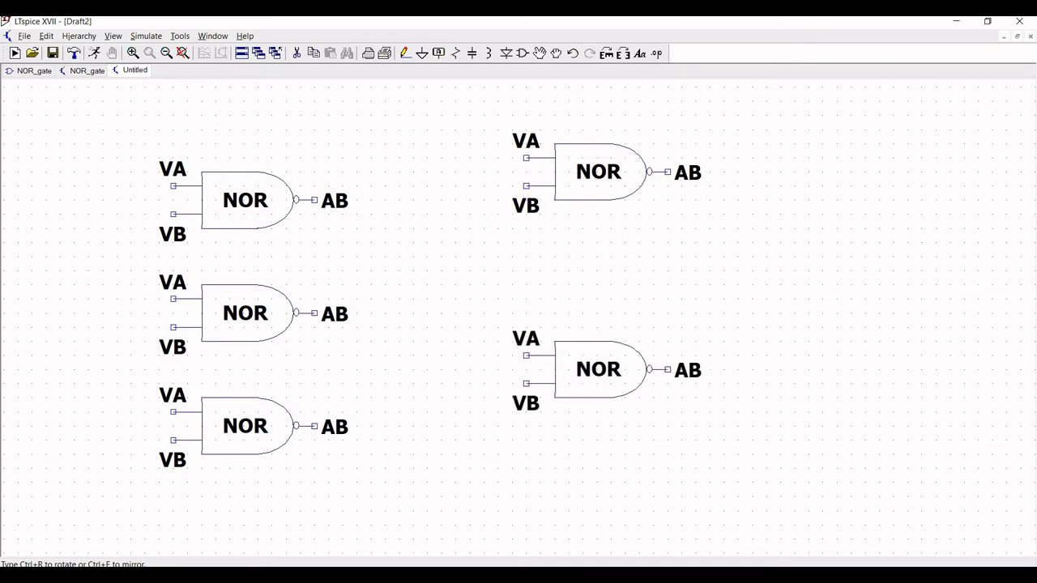
{"action": "left_click", "coordinate": [598, 370]}
{"action": "key", "text": "Escape"}
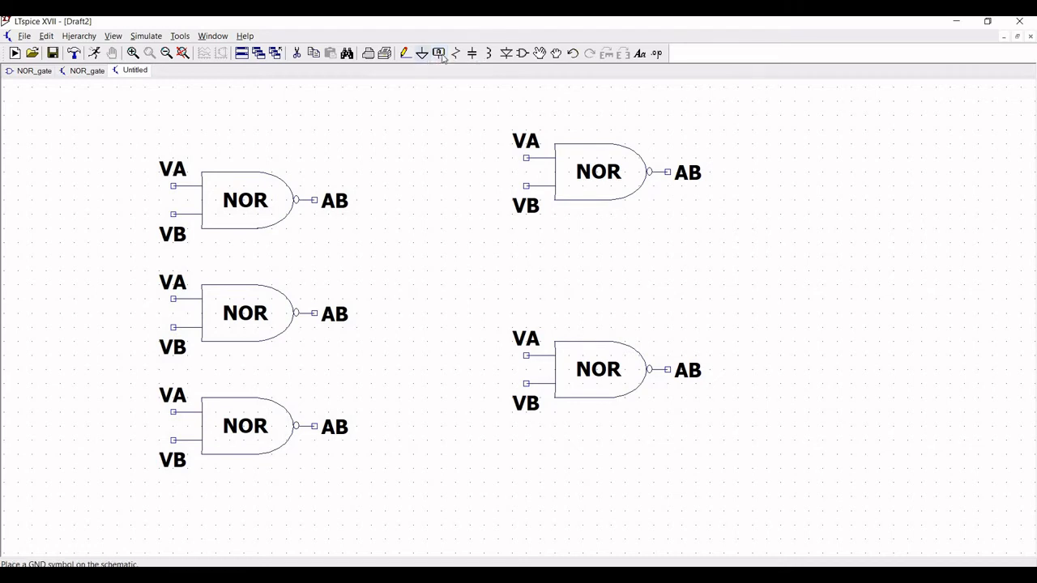
- Place three voltage source components from the main symbol library in a vertical column to the right of the NOR gates
{"action": "left_click", "coordinate": [522, 54]}
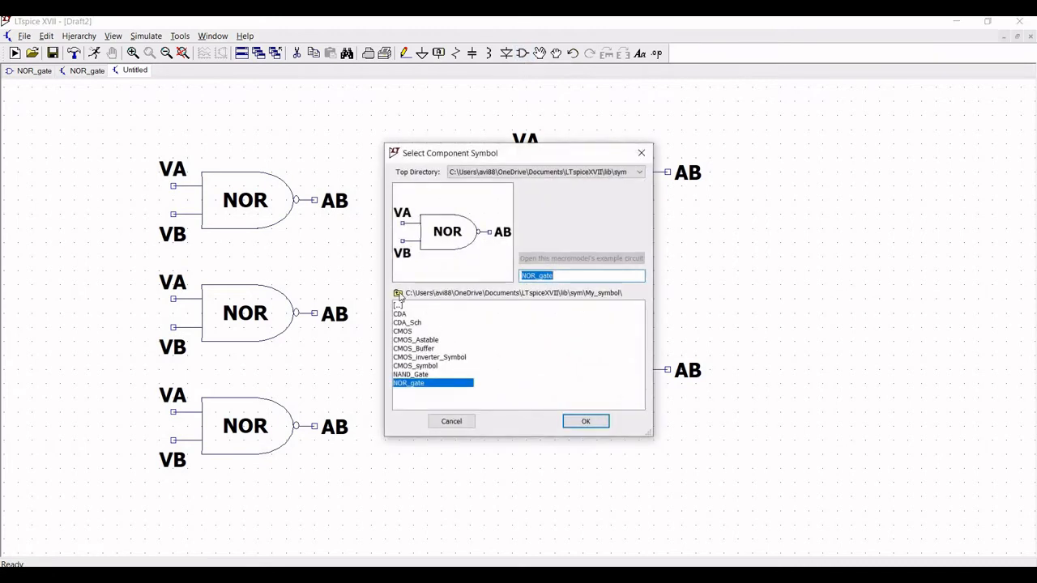
{"action": "double_click", "coordinate": [397, 306]}
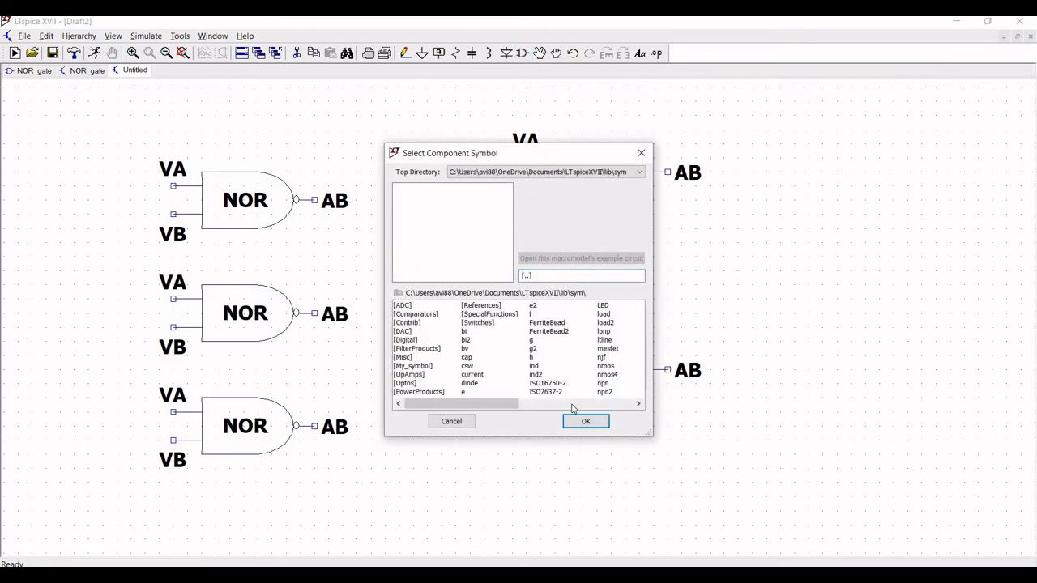
{"action": "left_click_drag", "start_coordinate": [443, 404], "coordinate": [541, 367]}
{"action": "left_click", "coordinate": [540, 375]}
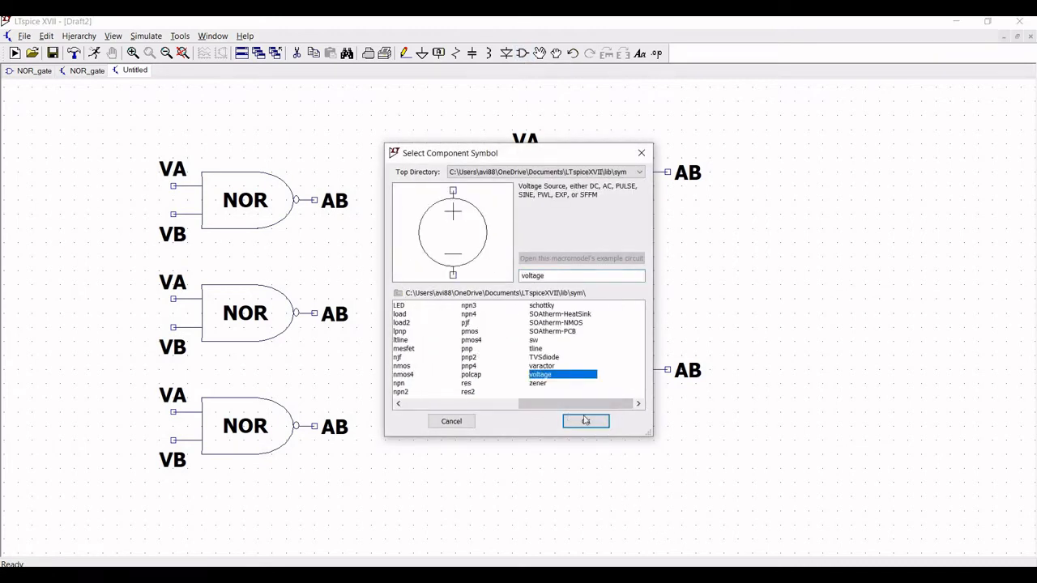
{"action": "left_click", "coordinate": [583, 422]}
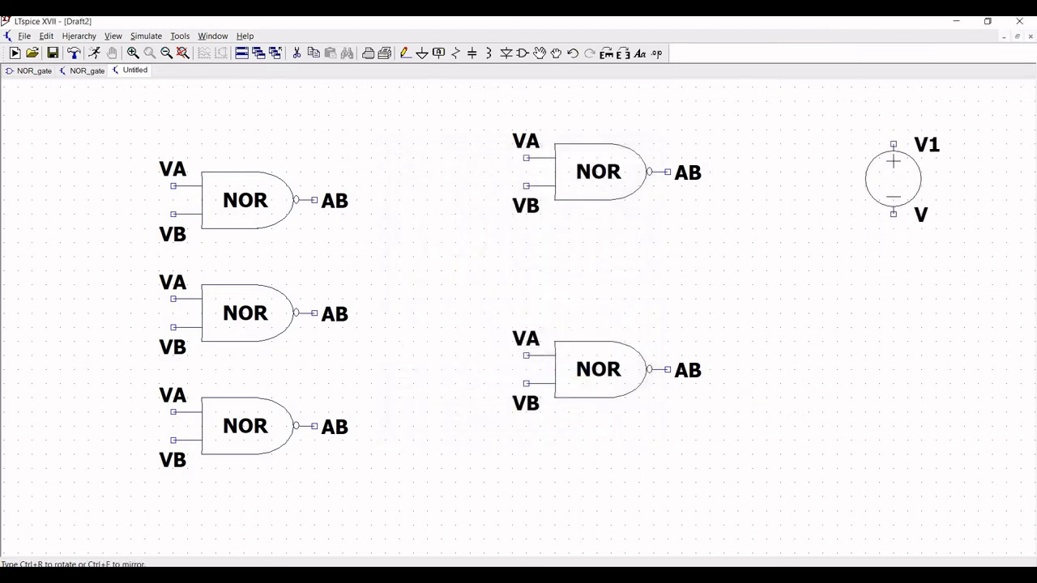
{"action": "left_click", "coordinate": [893, 161]}
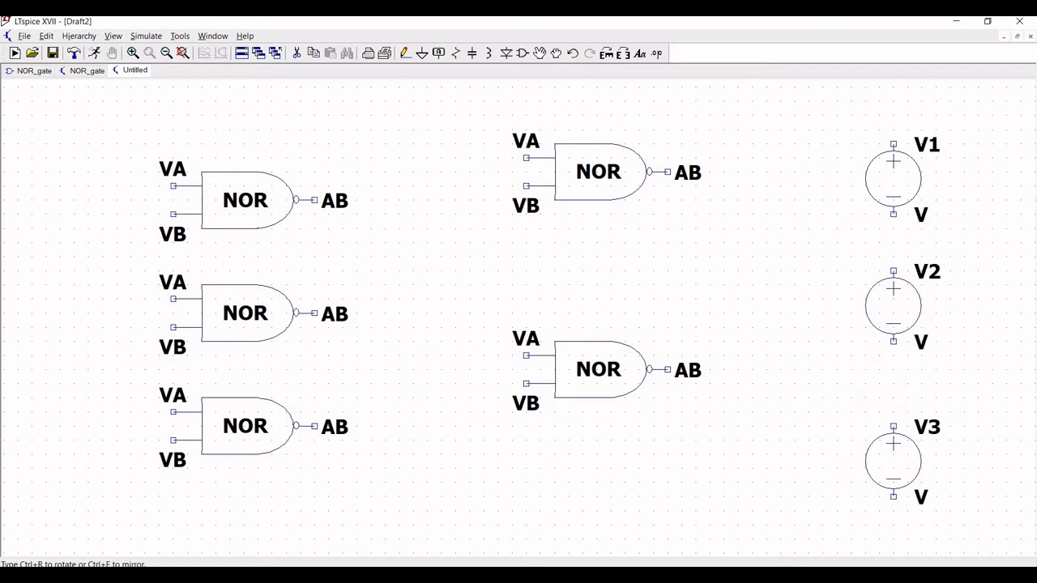
{"action": "left_click", "coordinate": [892, 460]}
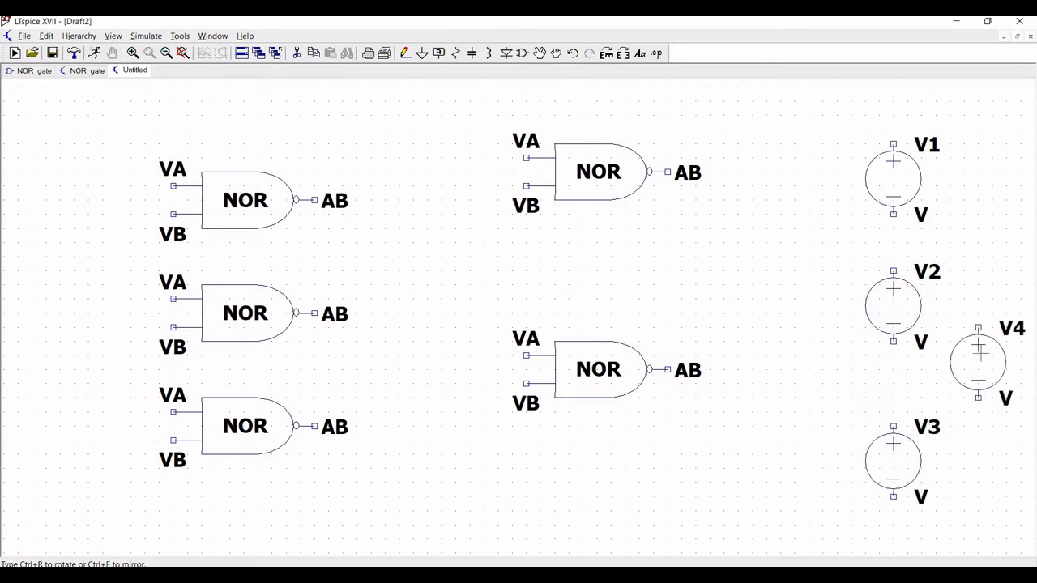
{"action": "key", "text": "Escape"}
- Delete the lowest voltage source, V3, from the column of sources
{"action": "right_click", "coordinate": [908, 182]}
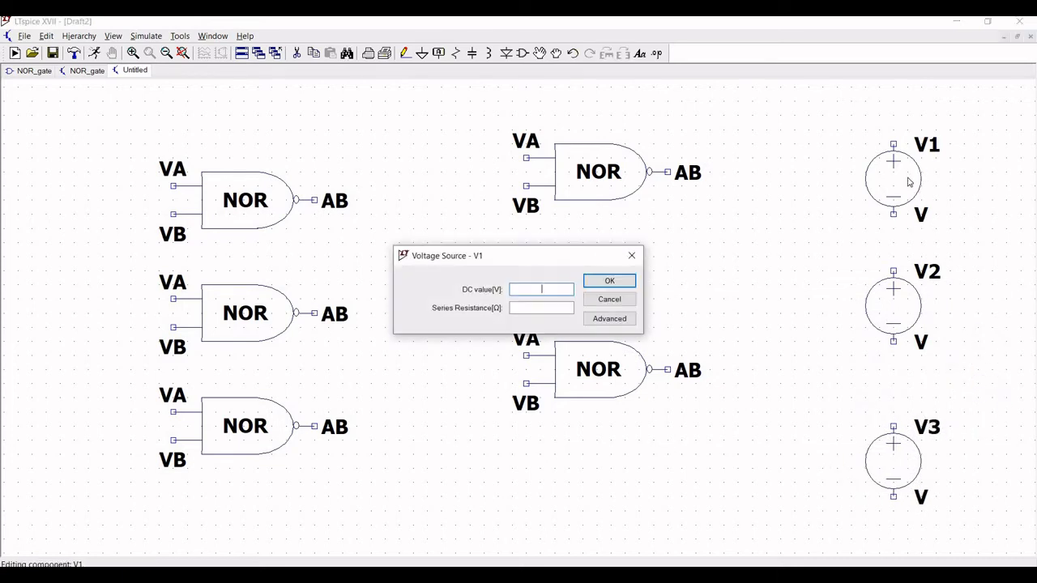
{"action": "left_click", "coordinate": [631, 255]}
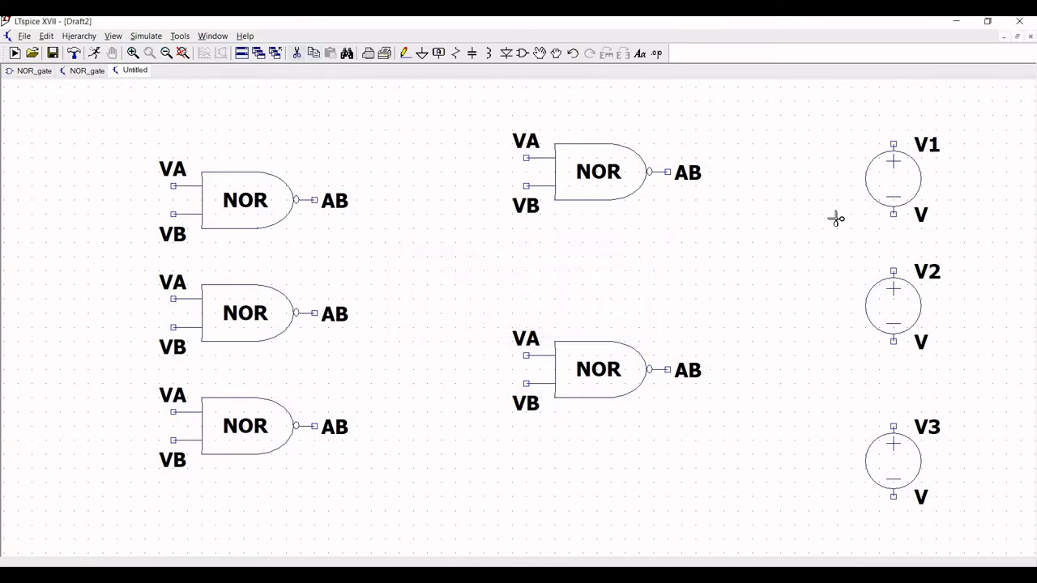
{"action": "left_click", "coordinate": [896, 470]}
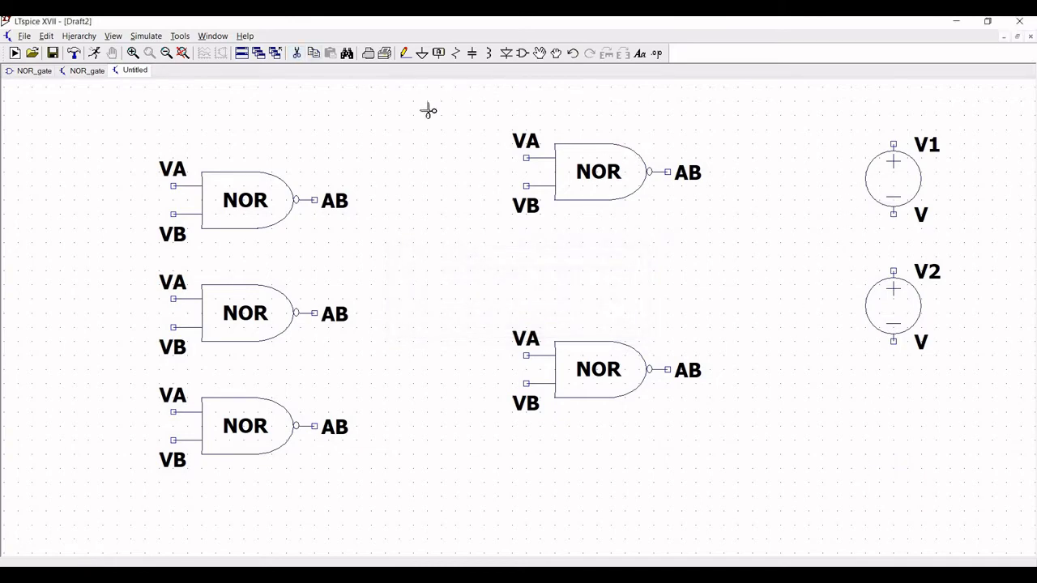
- Attach ground symbols to the negative terminals of voltage sources V1 and V2
{"action": "left_click", "coordinate": [421, 54]}
{"action": "left_click", "coordinate": [739, 213]}
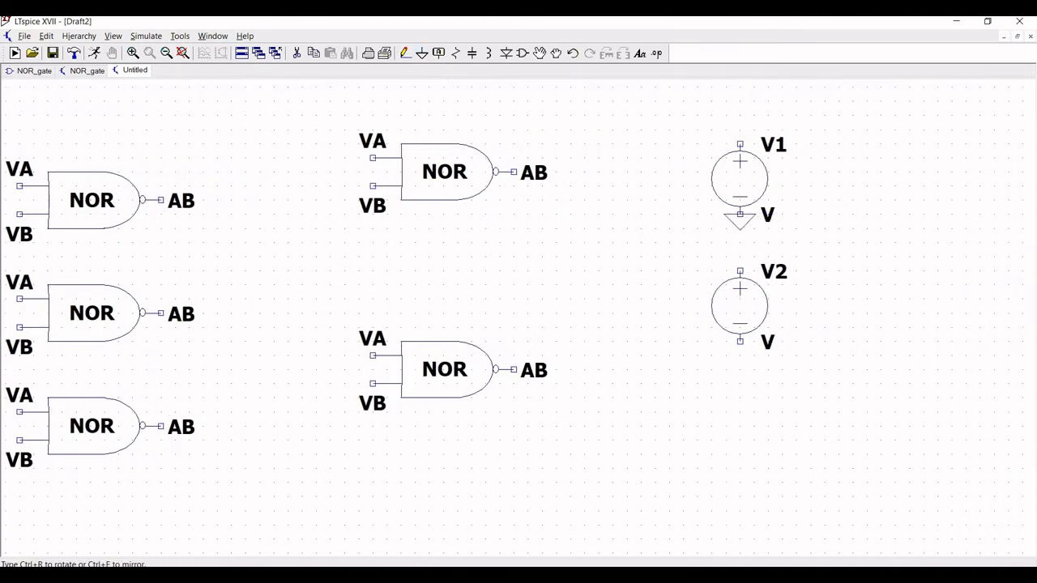
{"action": "left_click", "coordinate": [739, 341]}
{"action": "key", "text": "Escape"}
- Make voltage source V1 a PULSE function with Vinitial 0, Von 1 and Tdelay 6n
{"action": "left_click_drag", "start_coordinate": [605, 271], "coordinate": [709, 288]}
{"action": "right_click", "coordinate": [858, 207]}
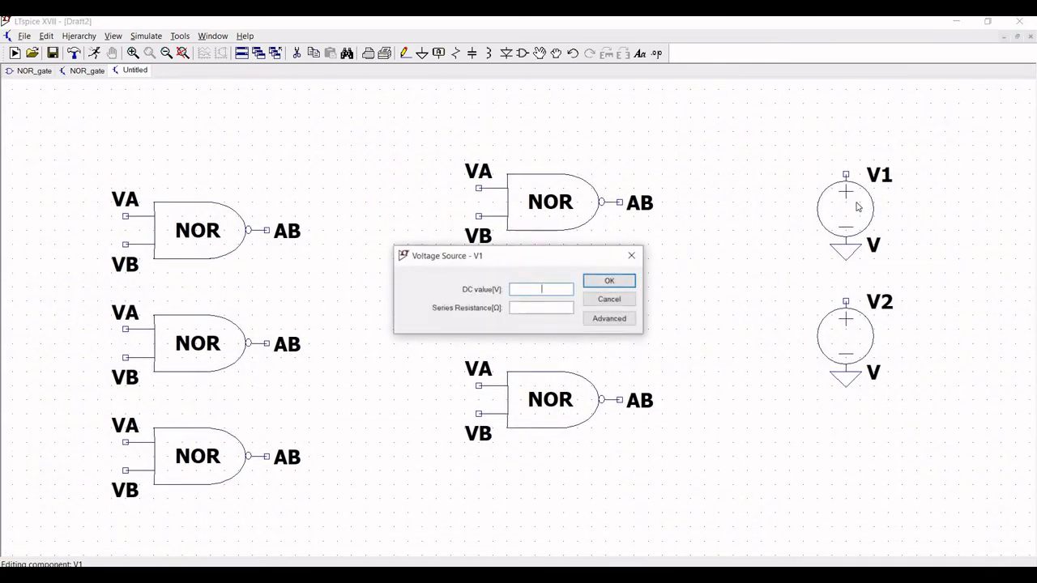
{"action": "left_click", "coordinate": [607, 319]}
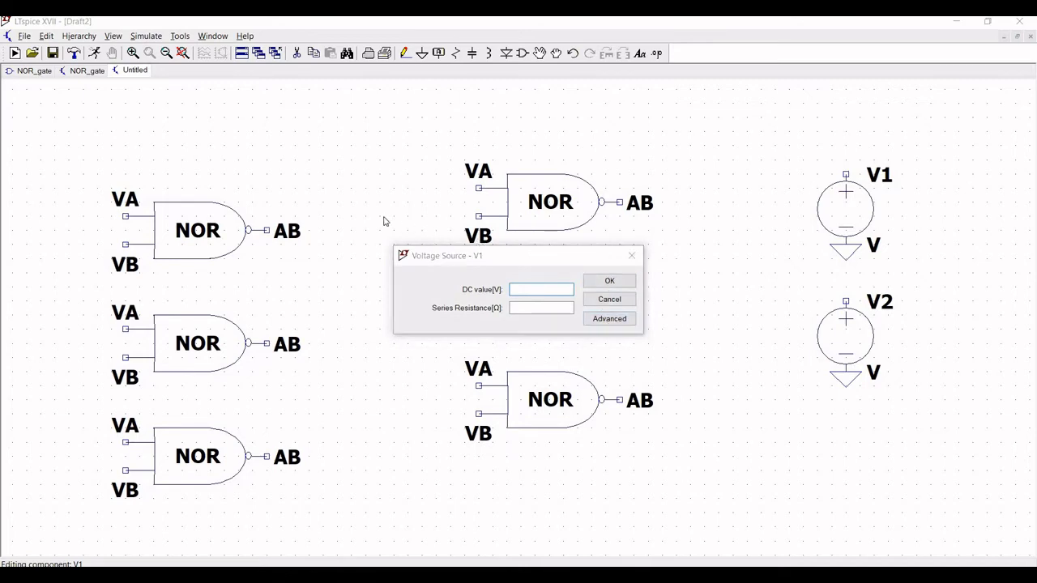
{"action": "left_click", "coordinate": [330, 189]}
{"action": "left_click", "coordinate": [482, 294]}
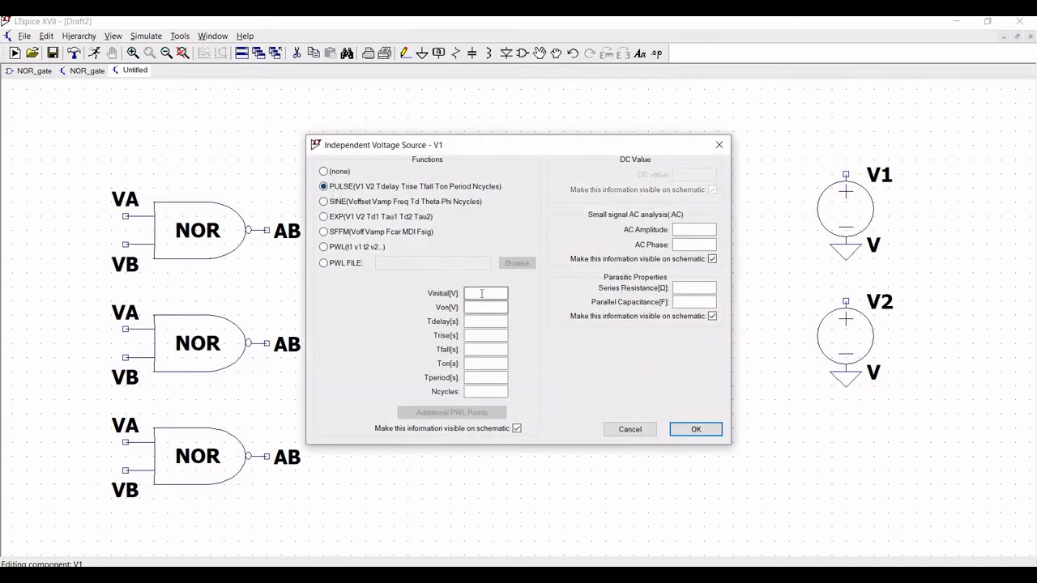
{"action": "type", "text": "0"}
{"action": "left_click", "coordinate": [484, 309]}
{"action": "type", "text": "1"}
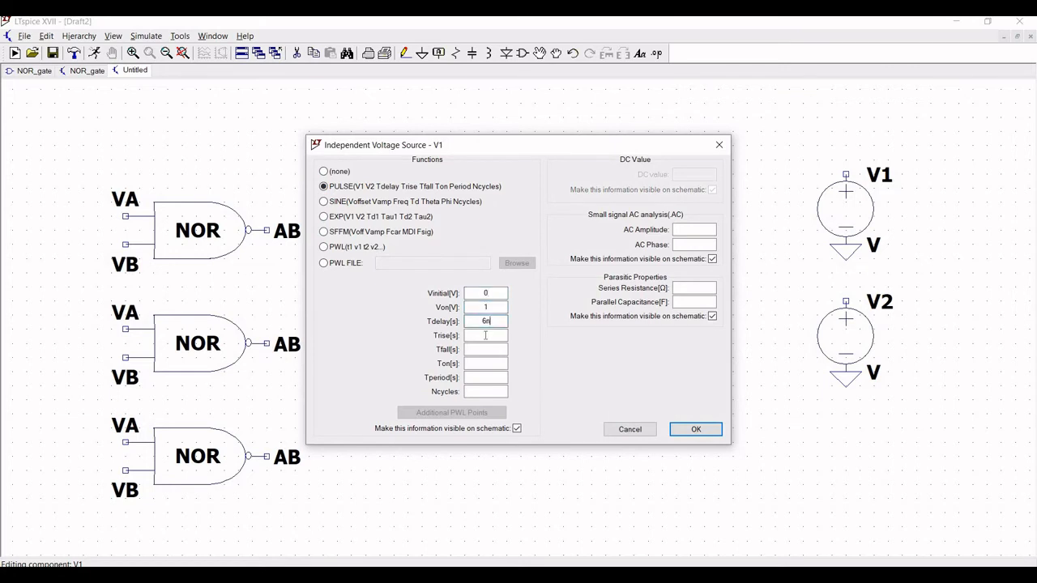
- Complete V1's pulse with Trise 0, Tfall 0, Ton 3n and Tperiod 10n, and apply the settings
{"action": "left_click", "coordinate": [485, 335]}
{"action": "type", "text": "0"}
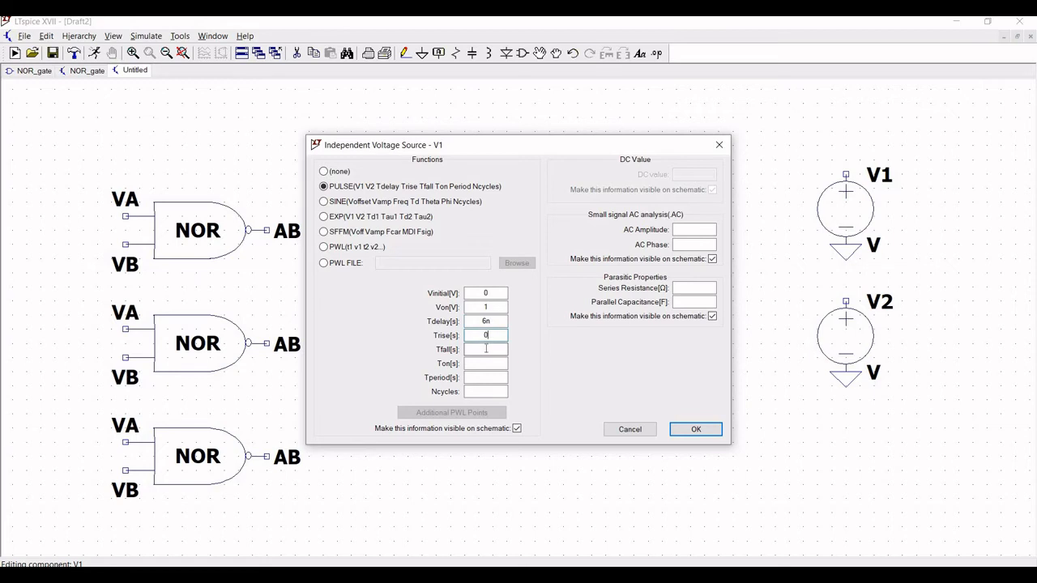
{"action": "type", "text": "0"}
{"action": "left_click", "coordinate": [486, 363]}
{"action": "left_click", "coordinate": [490, 378]}
{"action": "type", "text": "10"}
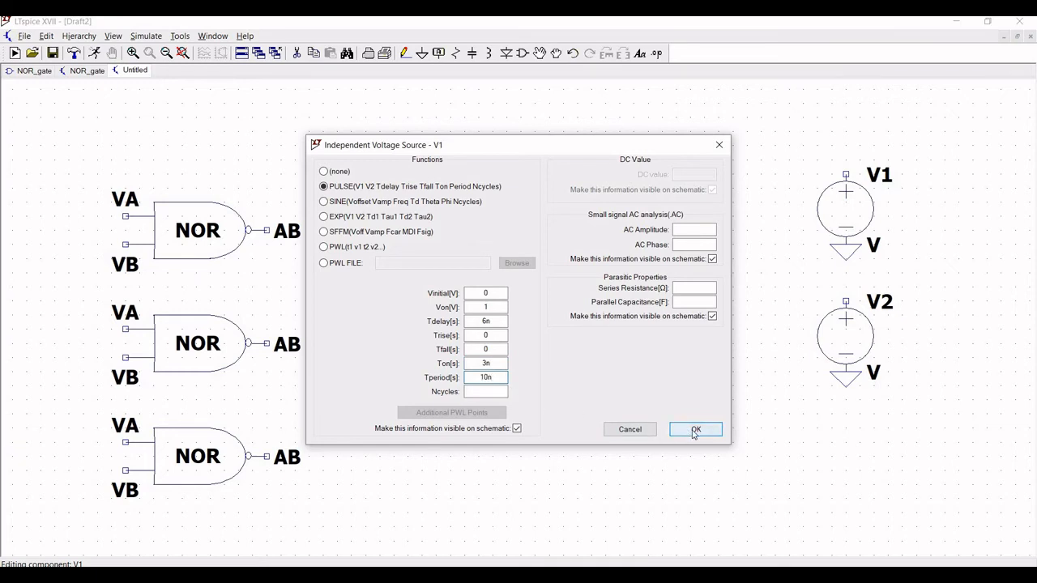
{"action": "type", "text": "n"}
{"action": "left_click", "coordinate": [694, 429]}
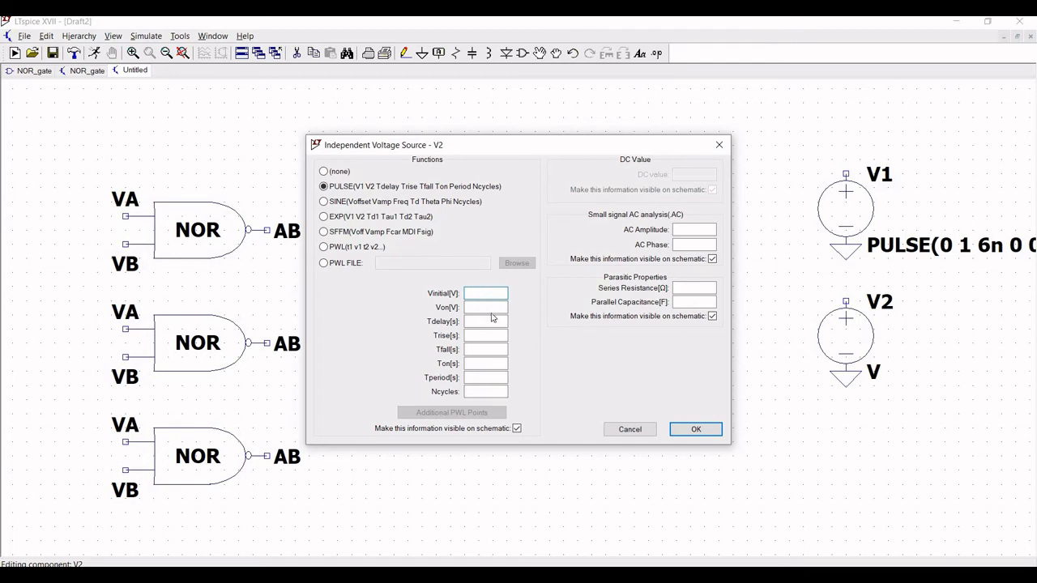
- Define V2 as a PULSE source with Vinitial 0, Von 1, Tdelay 6n, Trise 0, Tfall 0, Ton 3n and Tperiod 10n
{"action": "type", "text": "0"}
{"action": "left_click", "coordinate": [494, 306]}
{"action": "type", "text": "1"}
{"action": "left_click", "coordinate": [486, 334]}
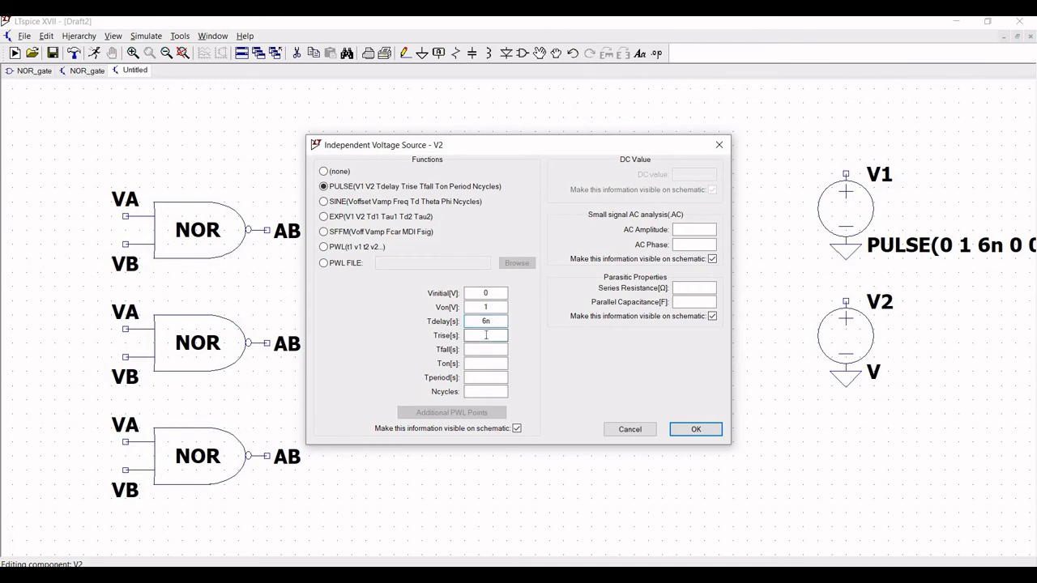
{"action": "type", "text": "0"}
{"action": "left_click", "coordinate": [486, 348]}
{"action": "type", "text": "0"}
{"action": "key", "text": "Tab"}
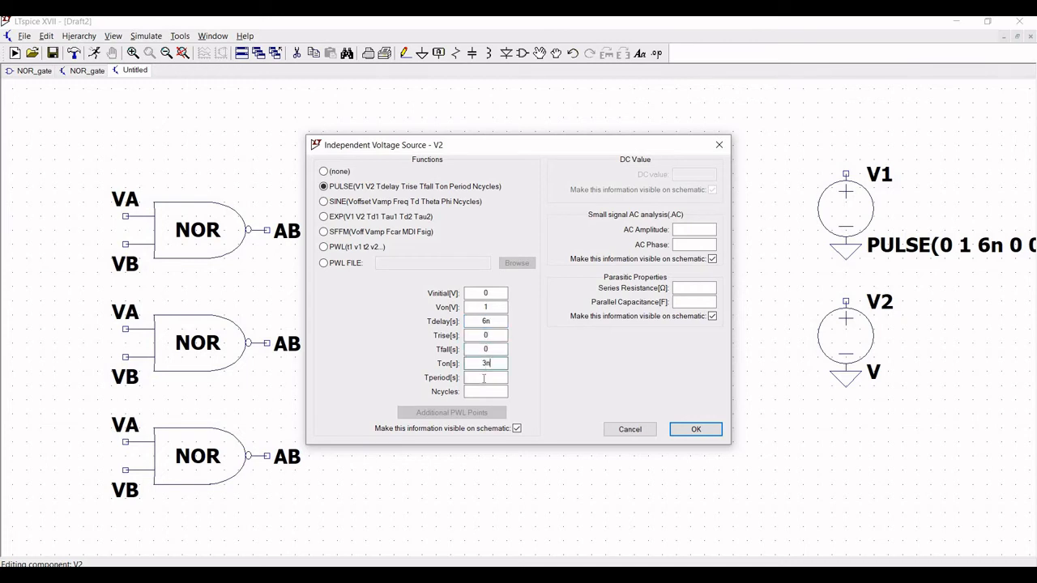
{"action": "left_click", "coordinate": [483, 379]}
{"action": "type", "text": "10n"}
{"action": "left_click", "coordinate": [694, 429]}
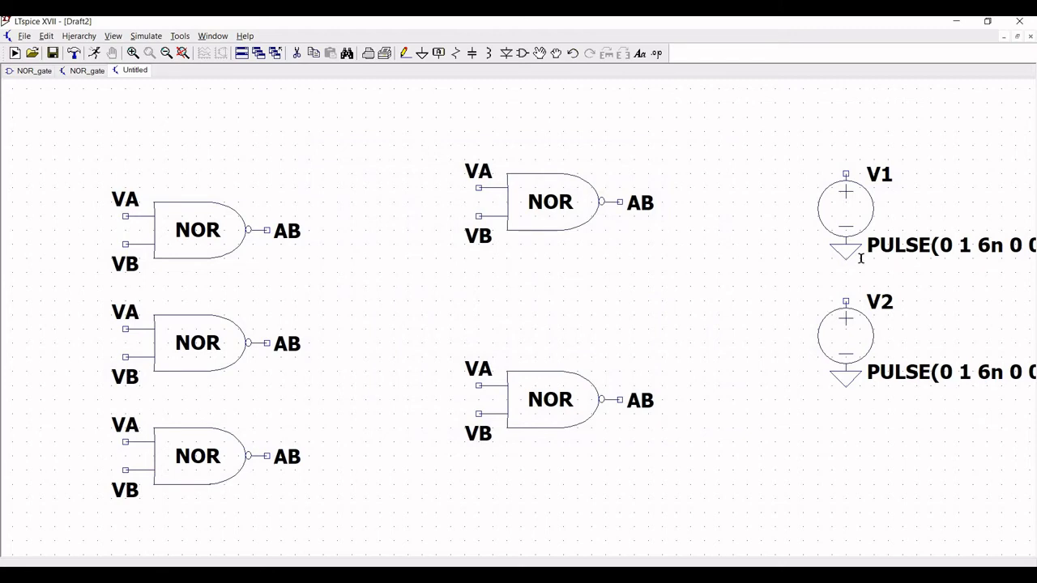
- Rename the voltage source V1 as VA and V2 as VB
{"action": "right_click", "coordinate": [886, 173]}
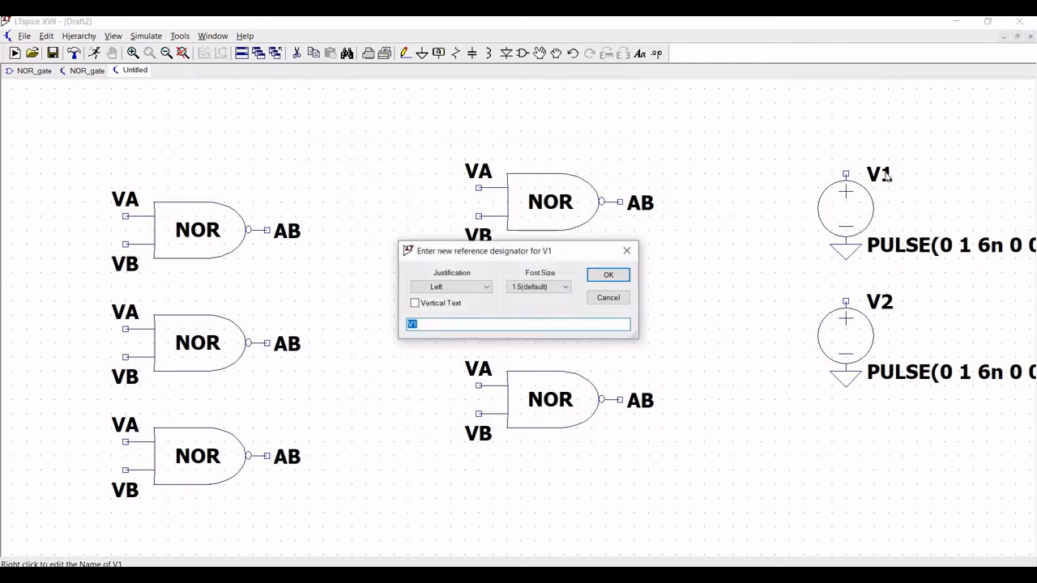
{"action": "type", "text": "VA"}
{"action": "key", "text": "Return"}
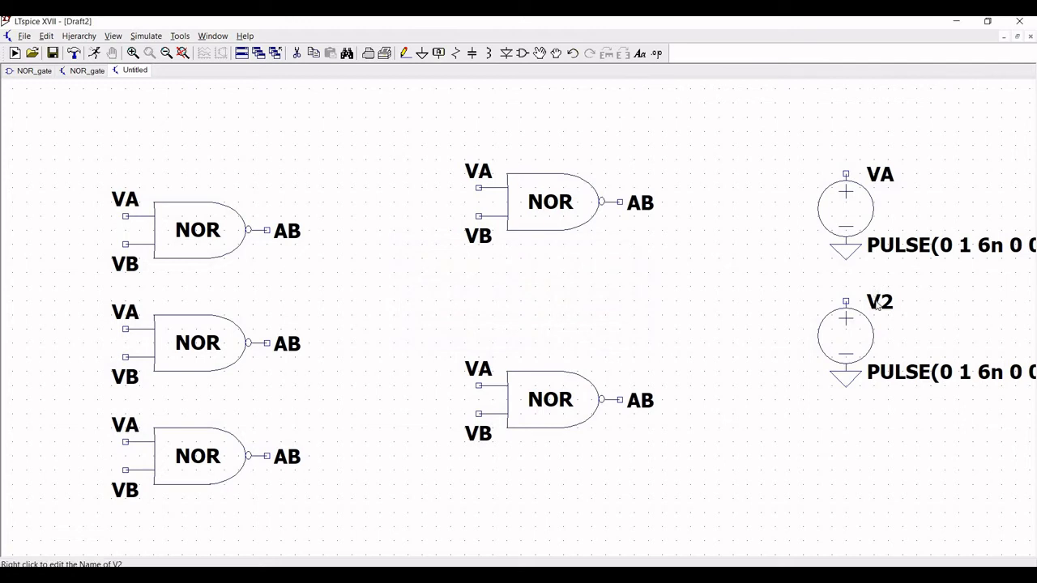
{"action": "right_click", "coordinate": [877, 305]}
{"action": "type", "text": "VB"}
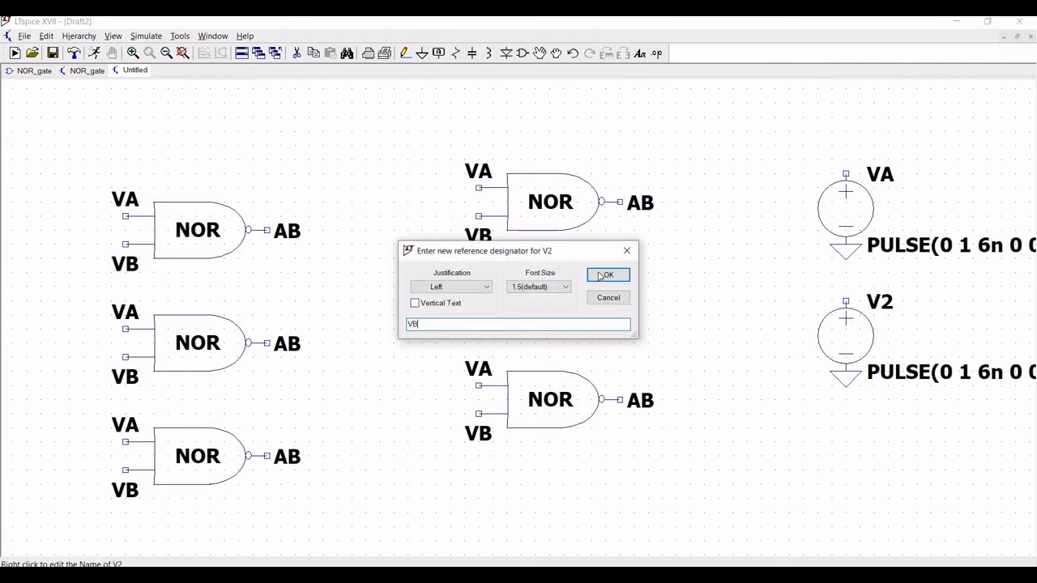
{"action": "left_click", "coordinate": [604, 276]}
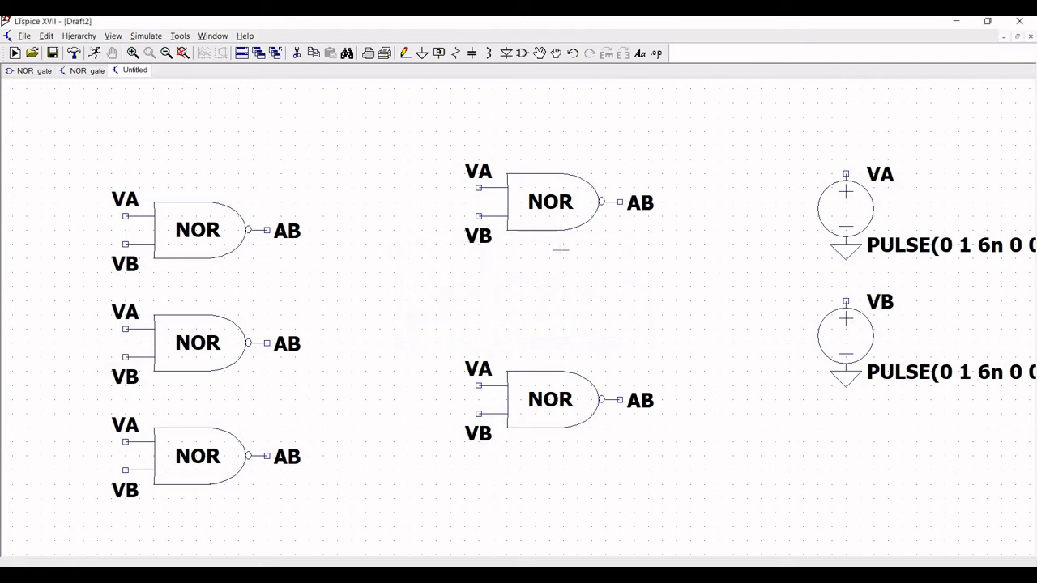
- Draw a short vertical wire upward from the positive terminal of each voltage source, VA and VB
{"action": "left_click", "coordinate": [405, 53]}
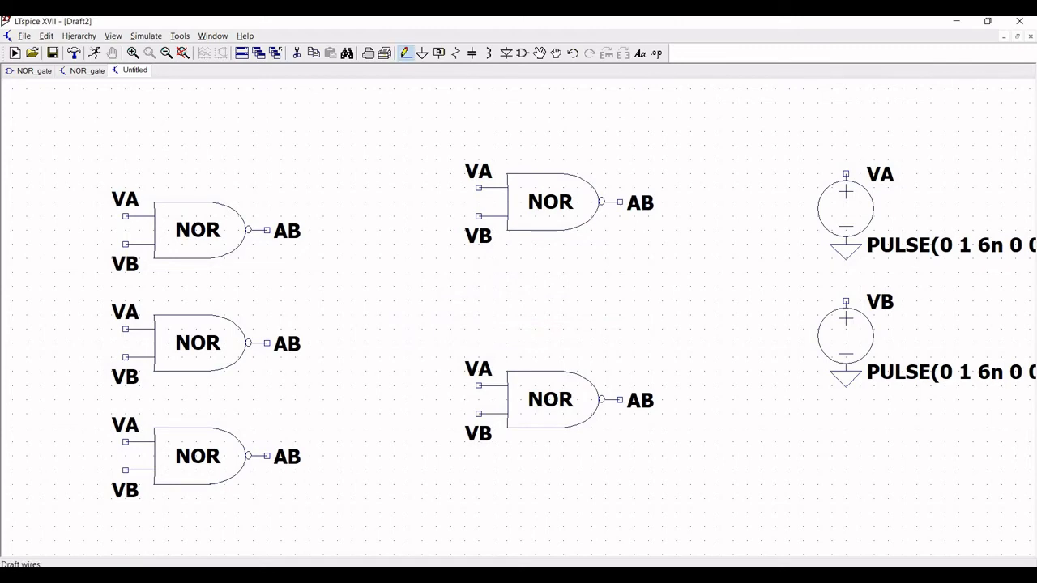
{"action": "left_click", "coordinate": [846, 174]}
{"action": "left_click", "coordinate": [846, 132]}
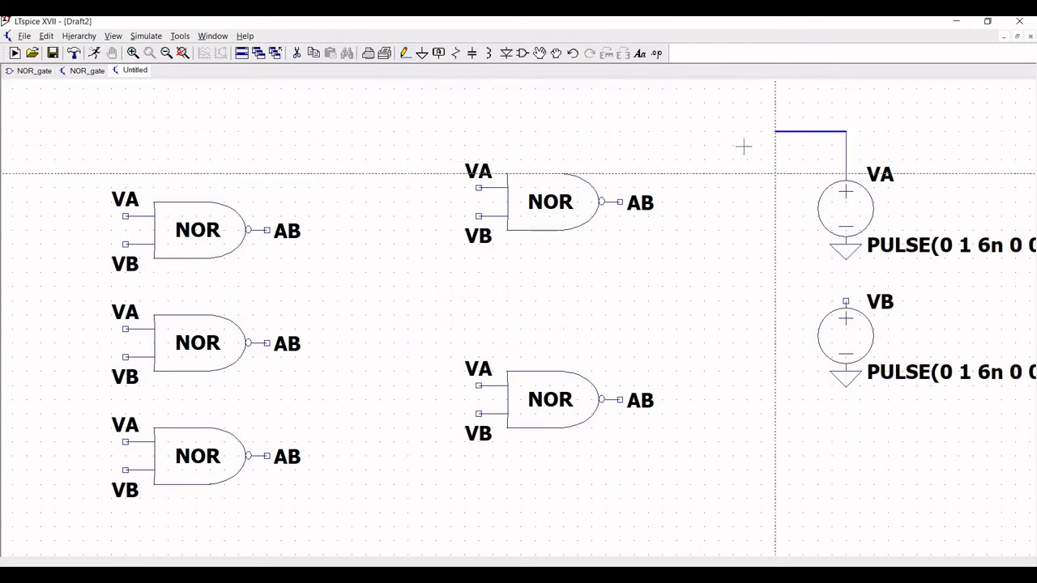
{"action": "key", "text": "Escape"}
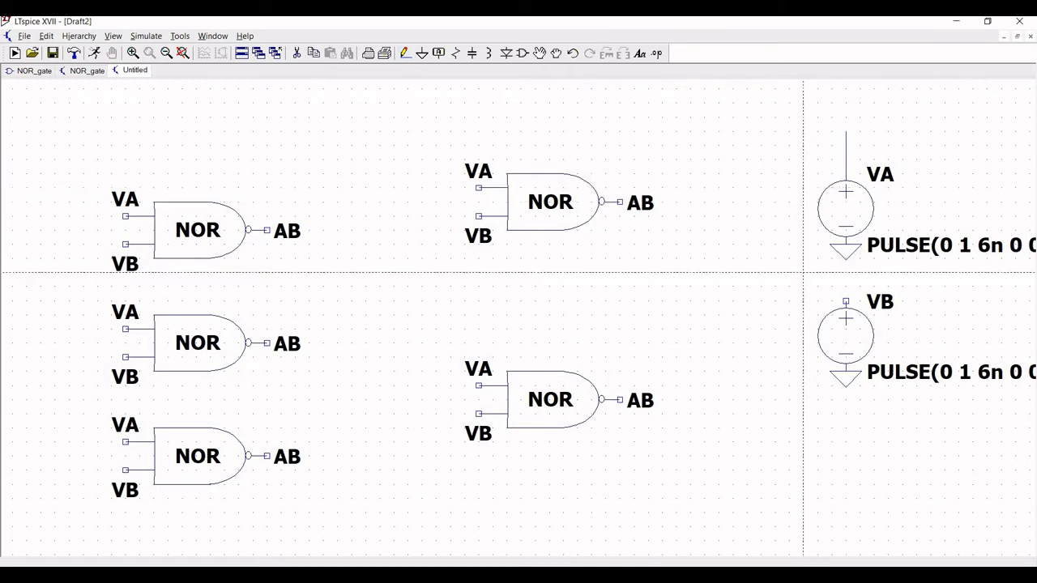
{"action": "left_click", "coordinate": [845, 301]}
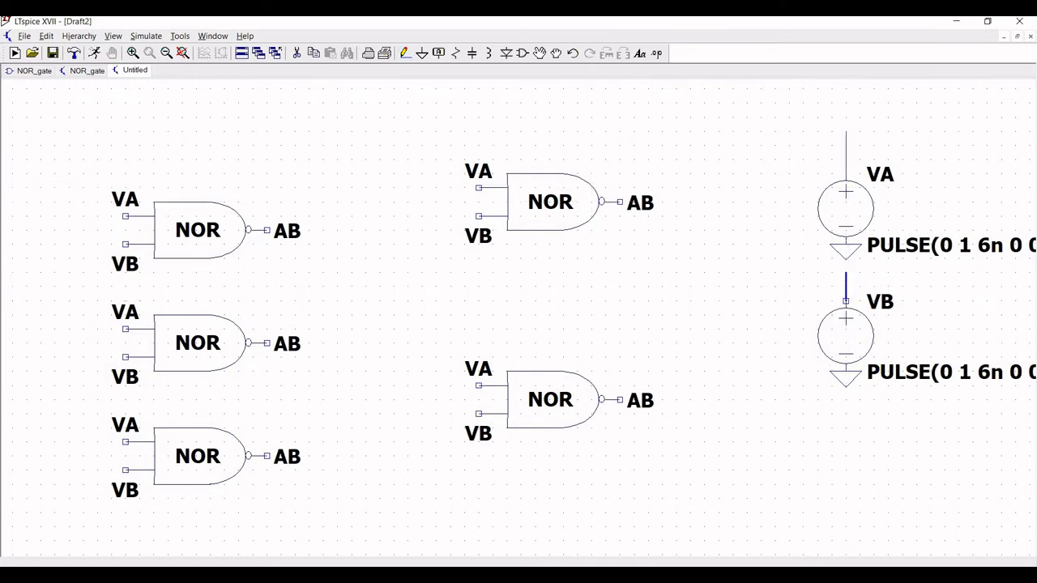
{"action": "left_click", "coordinate": [846, 273]}
{"action": "key", "text": "Escape"}
- Place a net label VA on the upper end of the wire above voltage source VA
{"action": "left_click", "coordinate": [438, 52]}
{"action": "type", "text": "VA"}
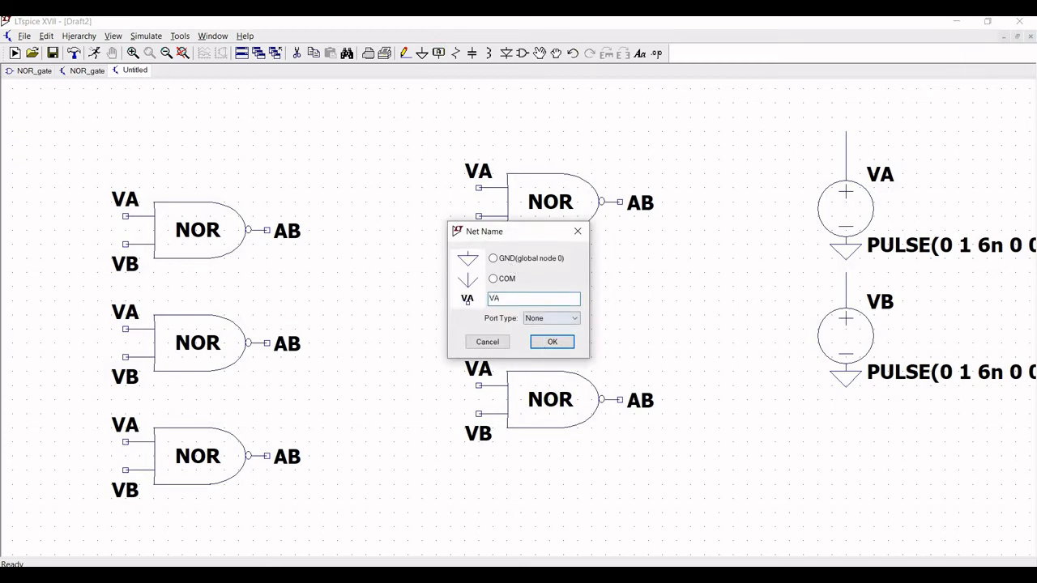
{"action": "left_click", "coordinate": [539, 342]}
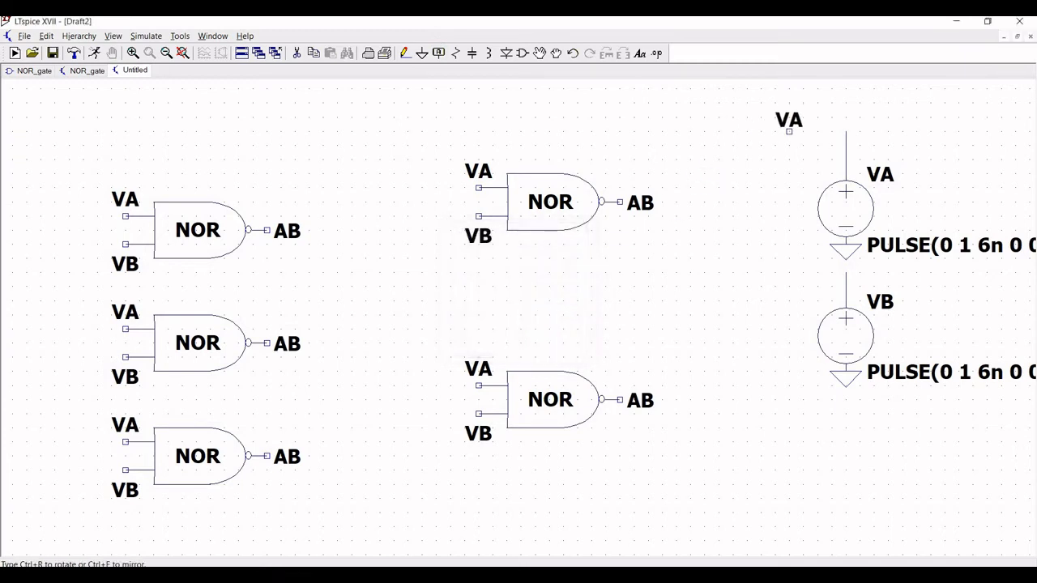
{"action": "left_click", "coordinate": [846, 132]}
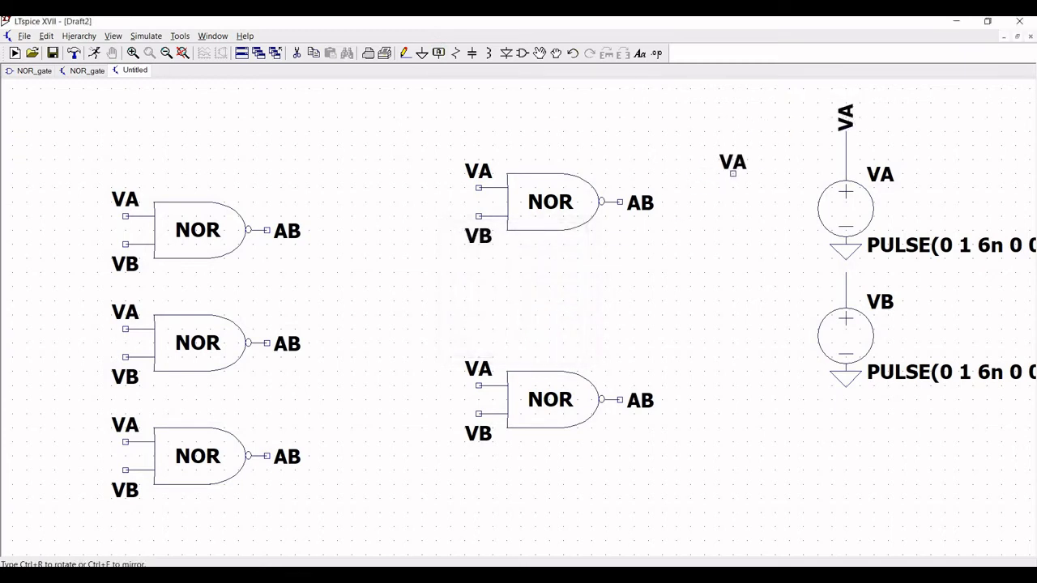
{"action": "key", "text": "Escape"}
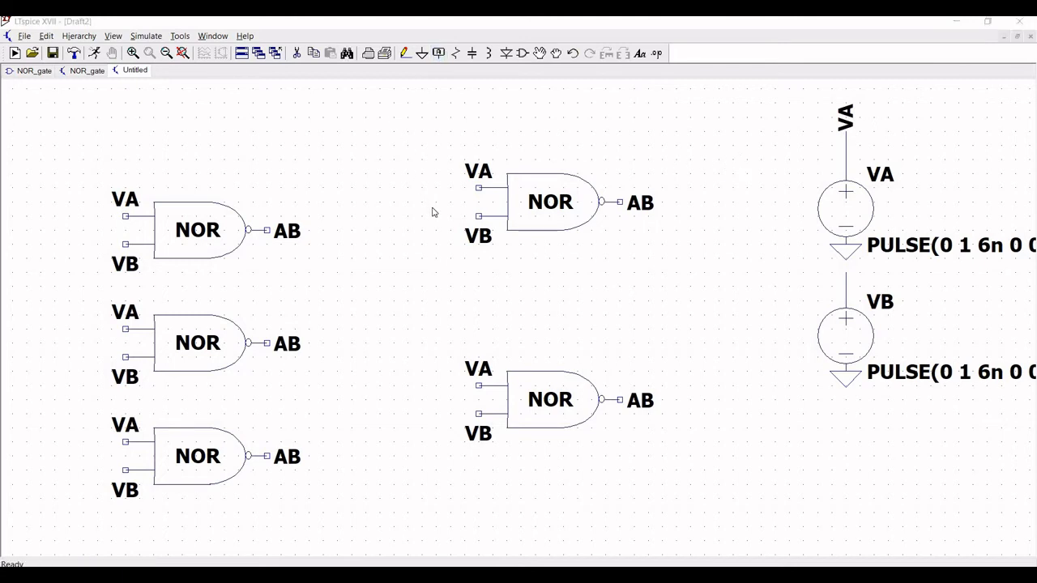
- Place a net label VB on the upper end of the wire above voltage source VB
{"action": "key", "text": "F4"}
{"action": "type", "text": "VB"}
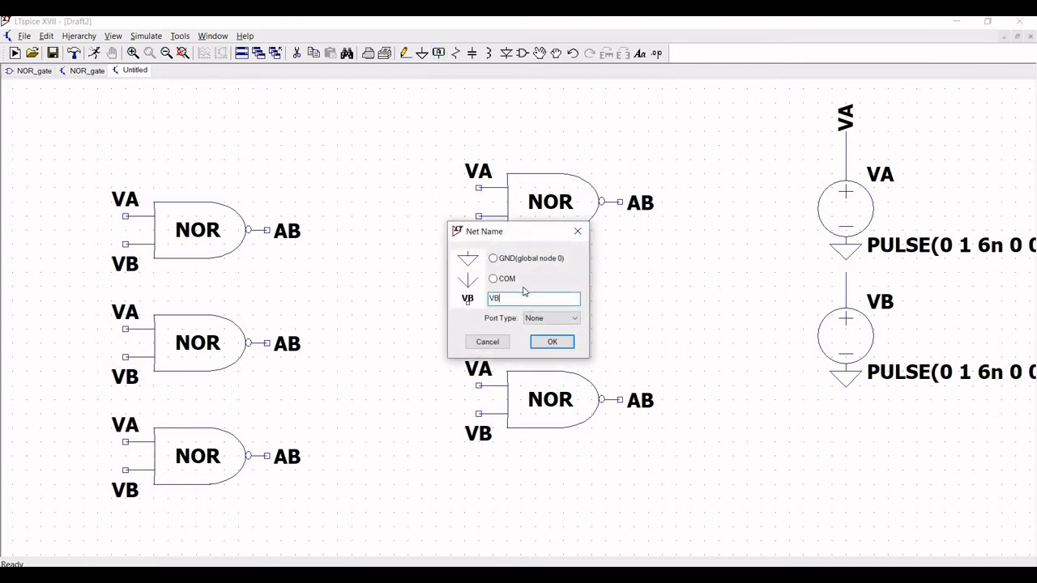
{"action": "left_click", "coordinate": [552, 341]}
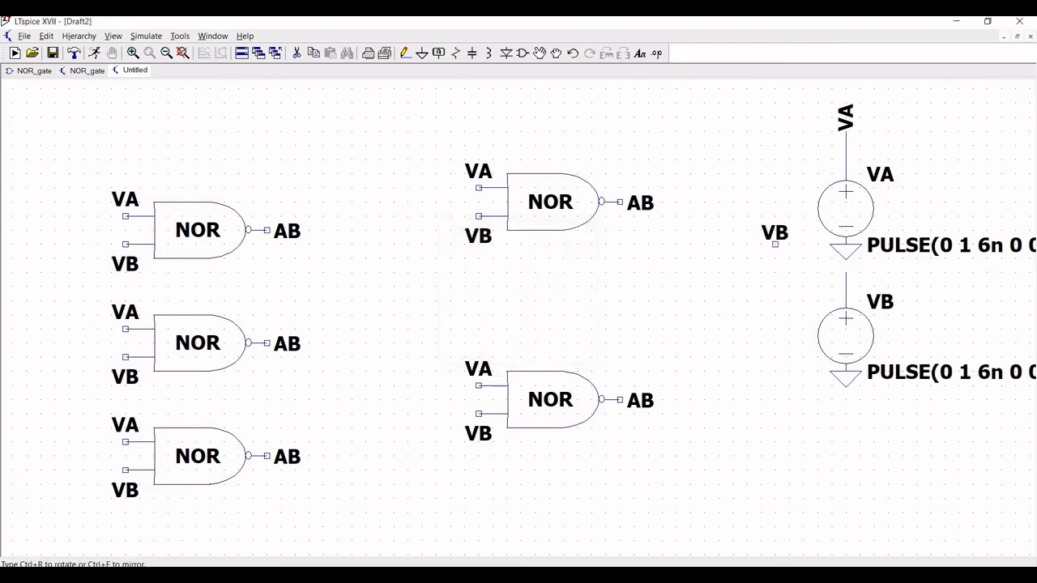
{"action": "left_click", "coordinate": [846, 272]}
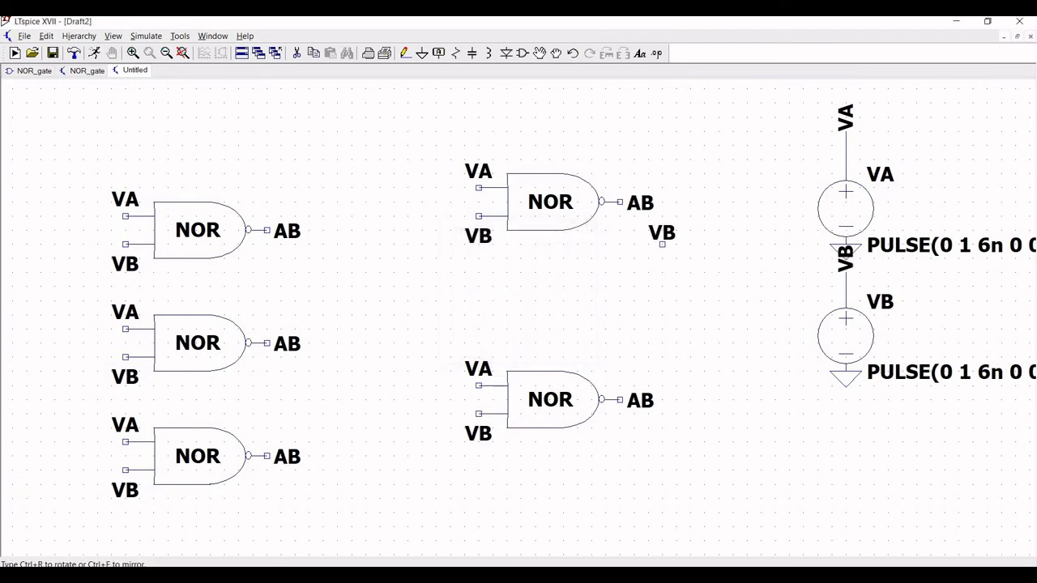
{"action": "key", "text": "Escape"}
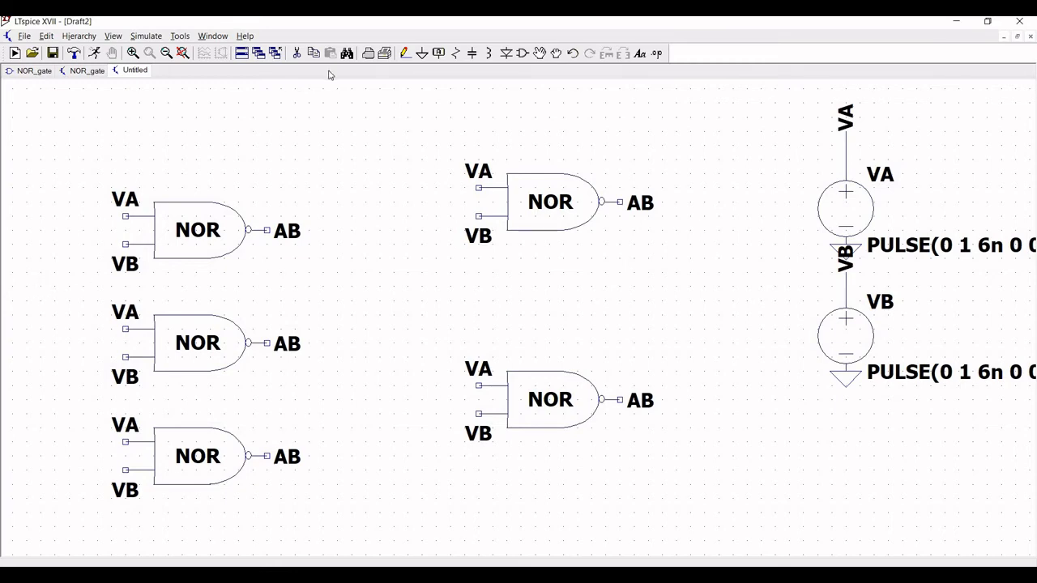
- Wire the VA and VB inputs of the top gate in the three-gate column together with a small loop
{"action": "left_click_drag", "start_coordinate": [282, 136], "coordinate": [240, 144]}
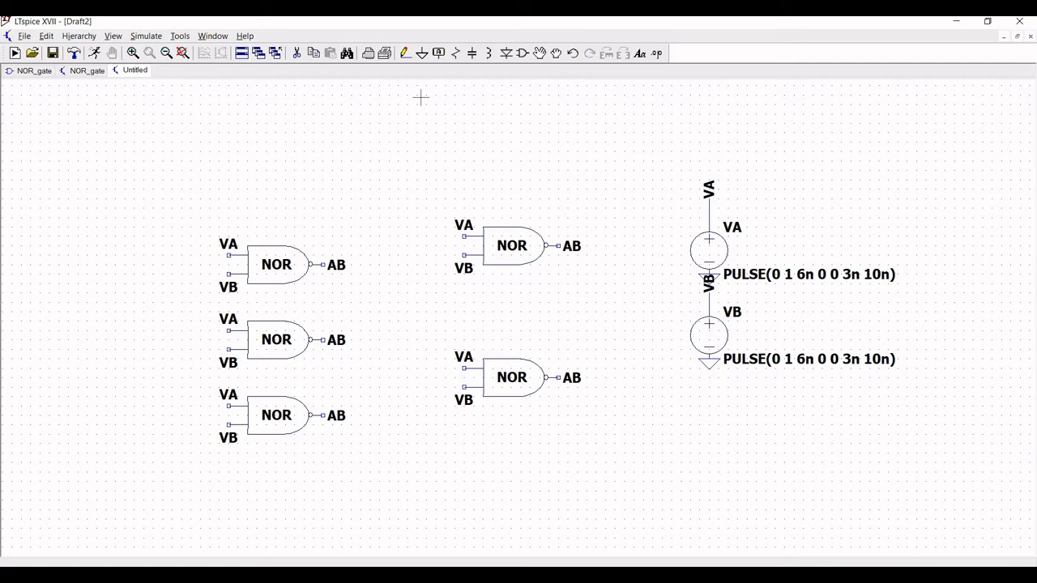
{"action": "left_click", "coordinate": [407, 53]}
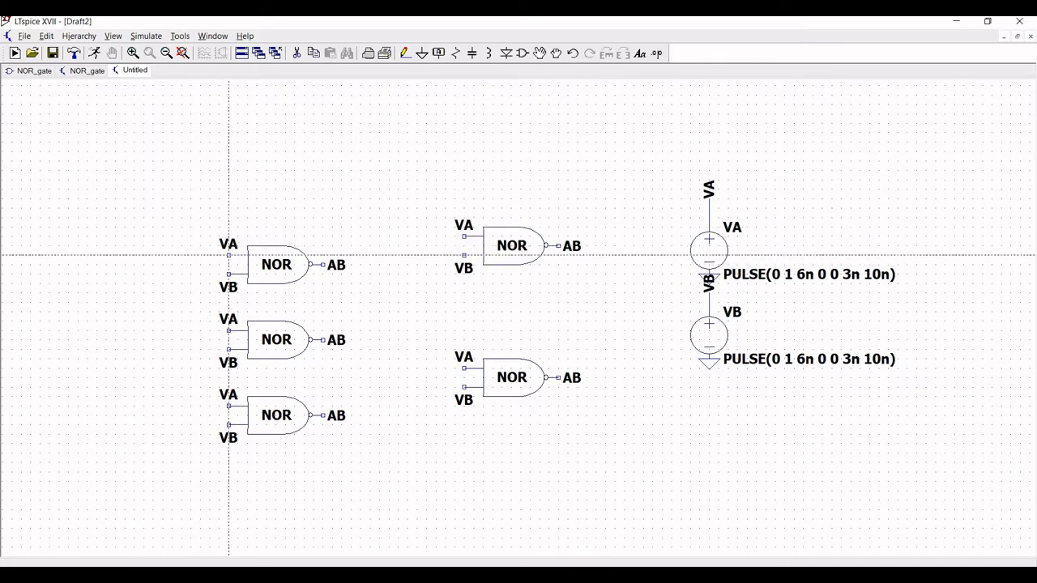
{"action": "left_click", "coordinate": [229, 255]}
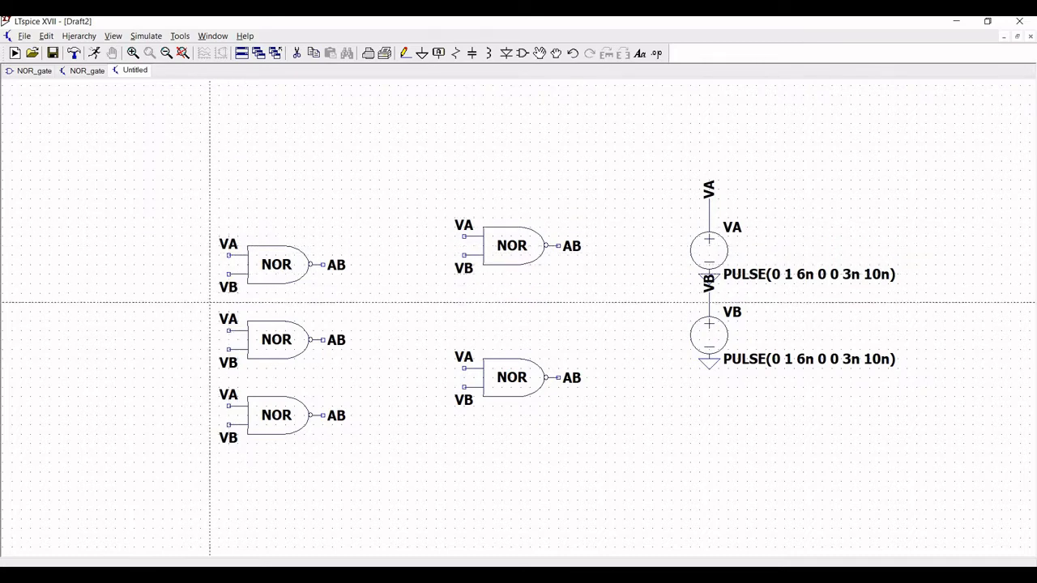
{"action": "right_click", "coordinate": [220, 267]}
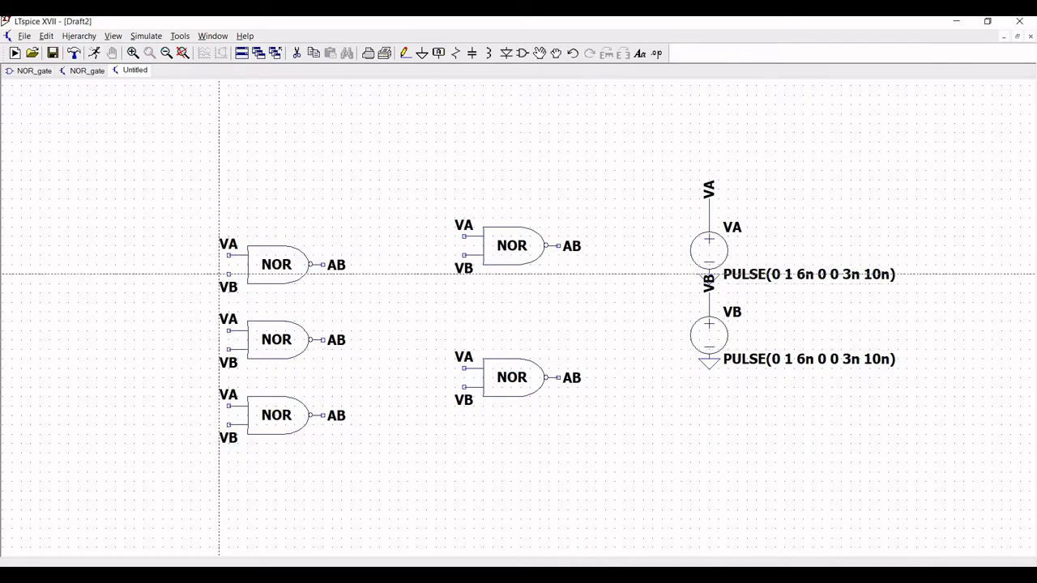
{"action": "scroll", "coordinate": [221, 275], "scroll_direction": "up", "scroll_amount": 3}
{"action": "scroll", "coordinate": [223, 273], "scroll_direction": "up", "scroll_amount": 2}
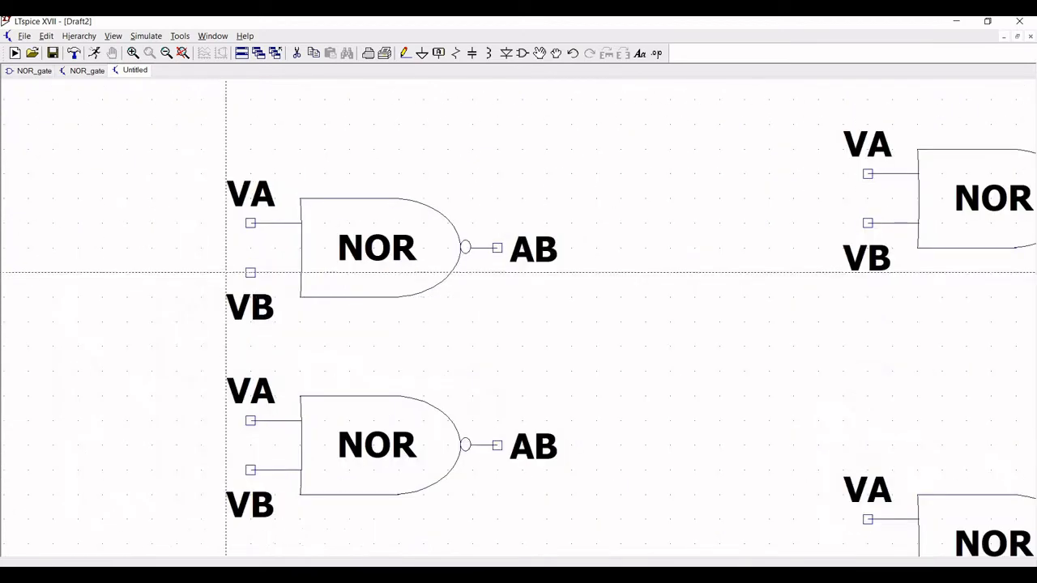
{"action": "left_click", "coordinate": [250, 222]}
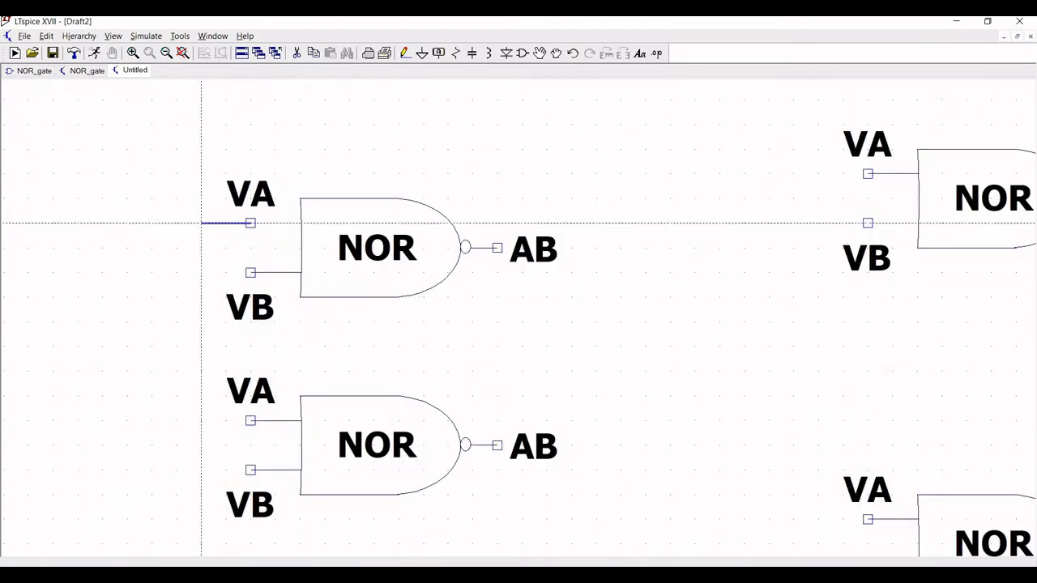
{"action": "left_click", "coordinate": [203, 273]}
{"action": "left_click", "coordinate": [250, 273]}
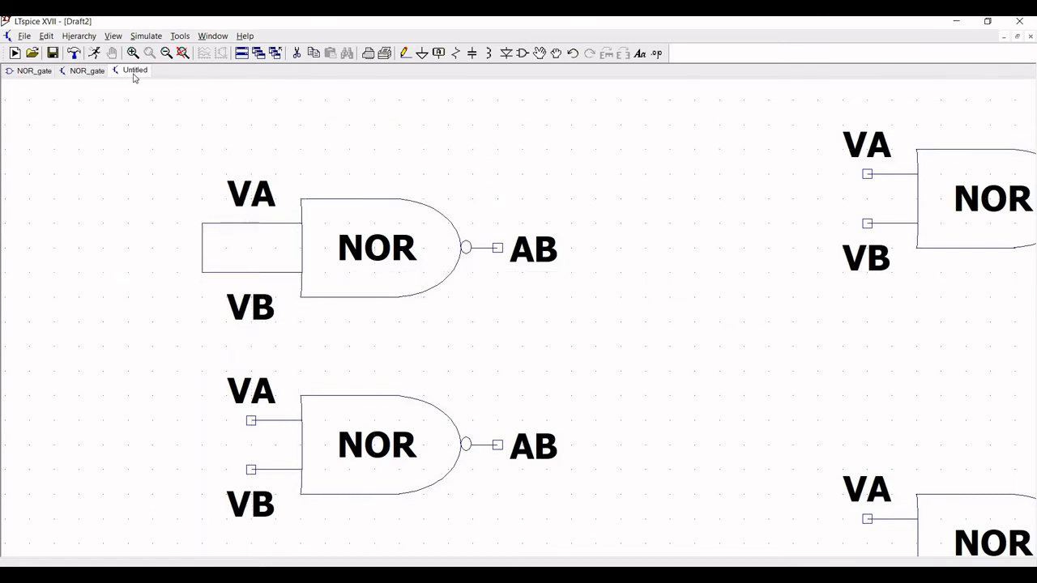
- Wire the VA and VB inputs of the bottom gate in the three-gate column together
{"action": "left_click", "coordinate": [167, 57]}
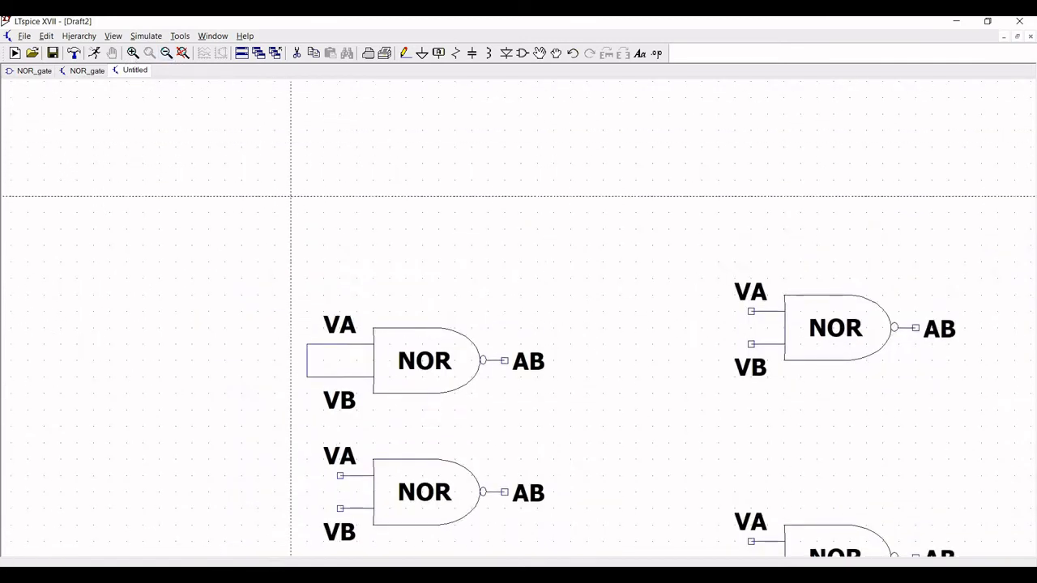
{"action": "left_click_drag", "start_coordinate": [341, 245], "coordinate": [311, 99]}
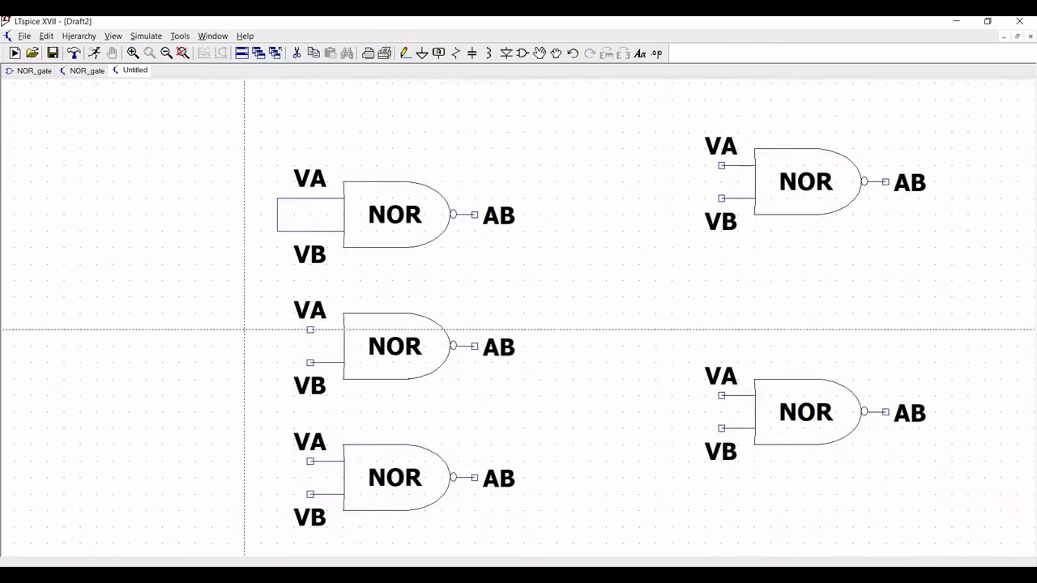
{"action": "left_click", "coordinate": [310, 461]}
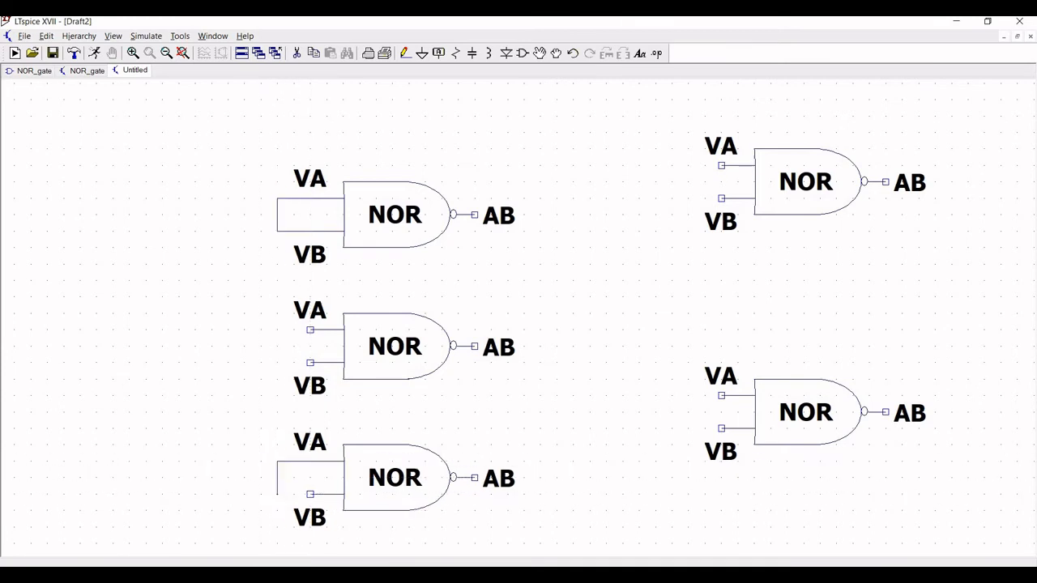
{"action": "left_click", "coordinate": [310, 494]}
- Draw two long parallel horizontal wires leftward from the VA and VB inputs of the middle gate in the three-gate column
{"action": "left_click", "coordinate": [404, 52]}
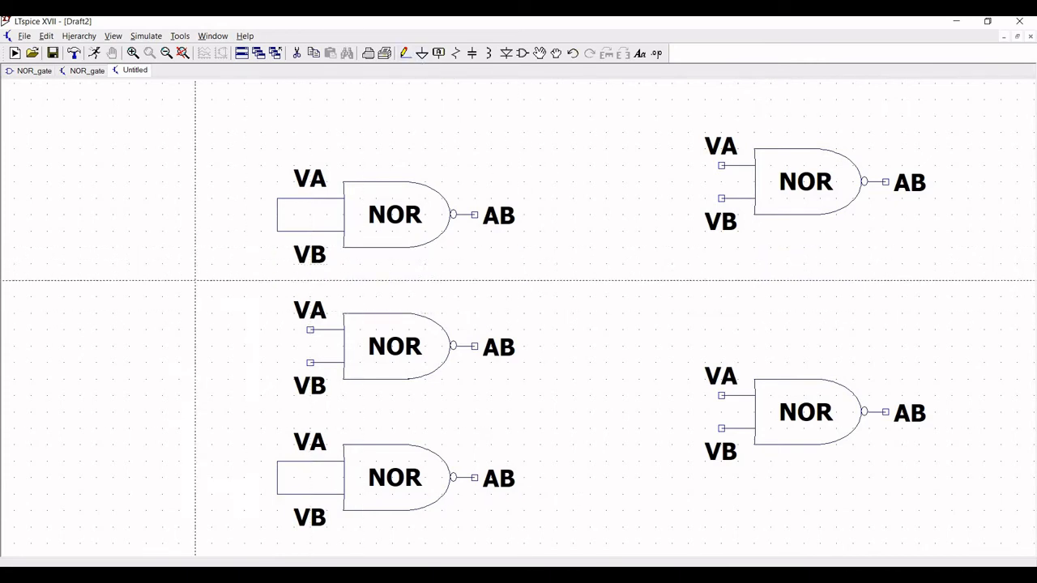
{"action": "left_click", "coordinate": [311, 330]}
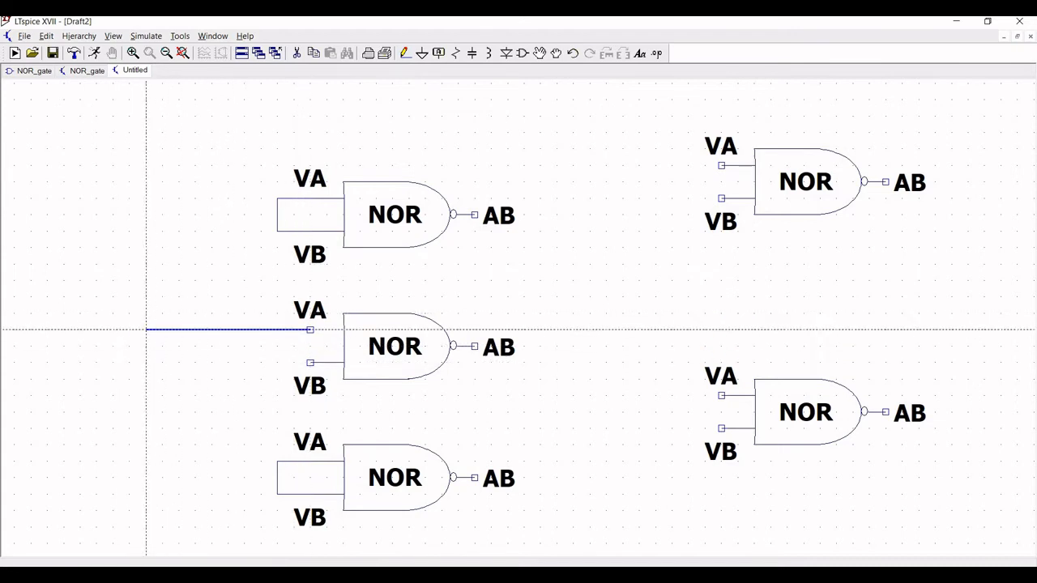
{"action": "left_click", "coordinate": [146, 330]}
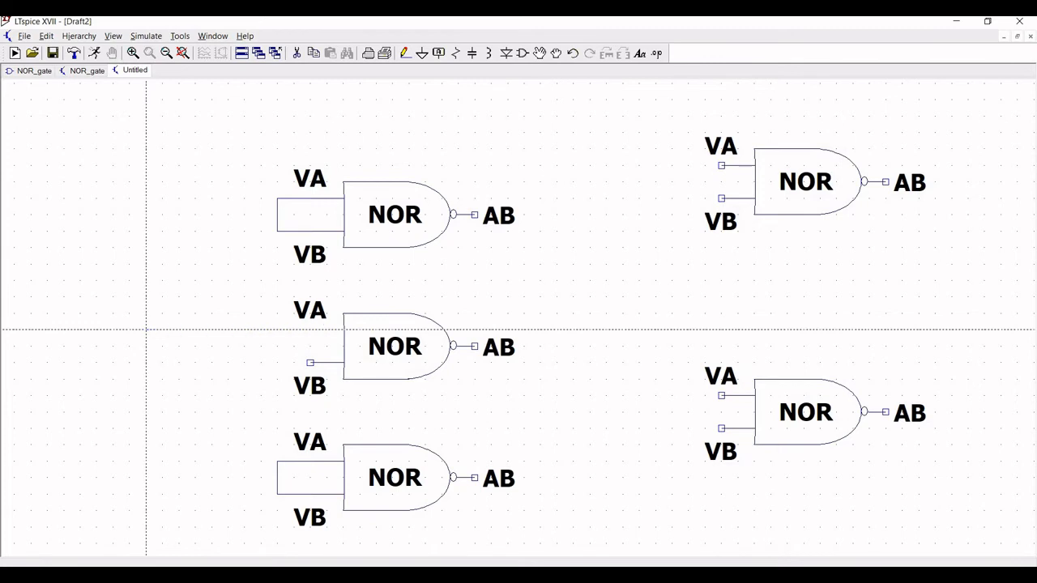
{"action": "key", "text": "Escape"}
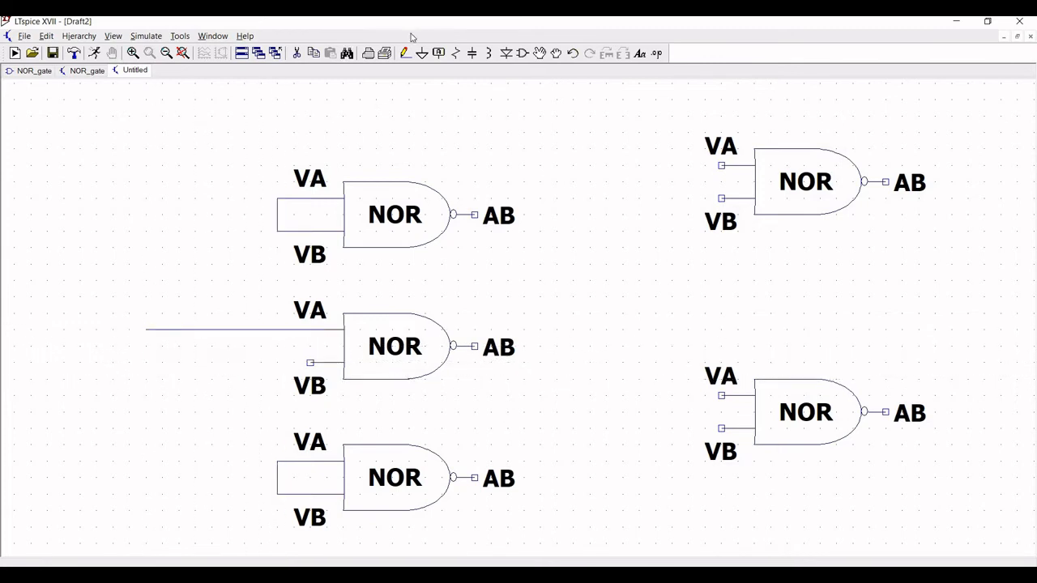
{"action": "left_click", "coordinate": [406, 53]}
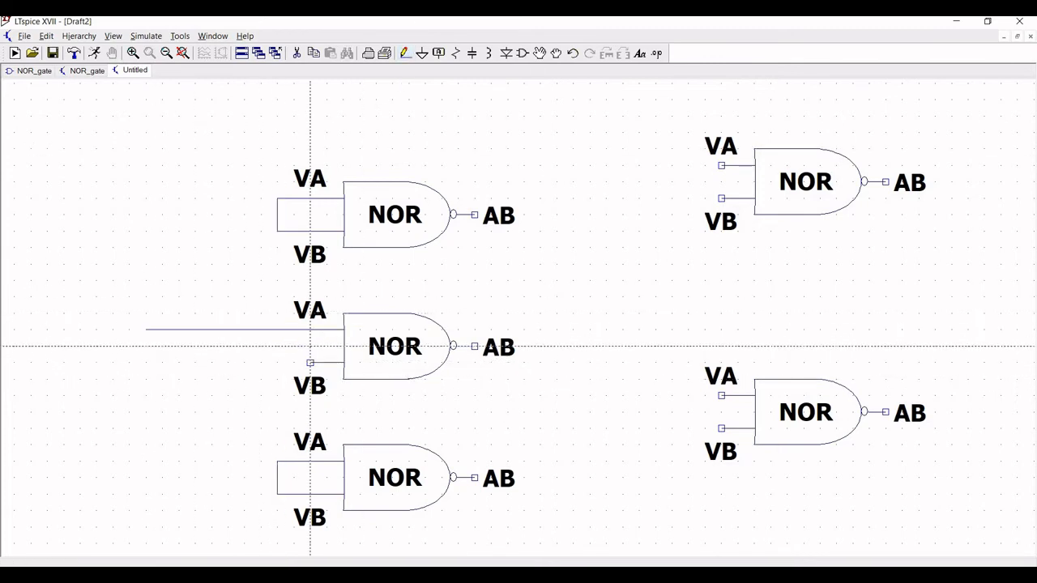
{"action": "left_click", "coordinate": [311, 362]}
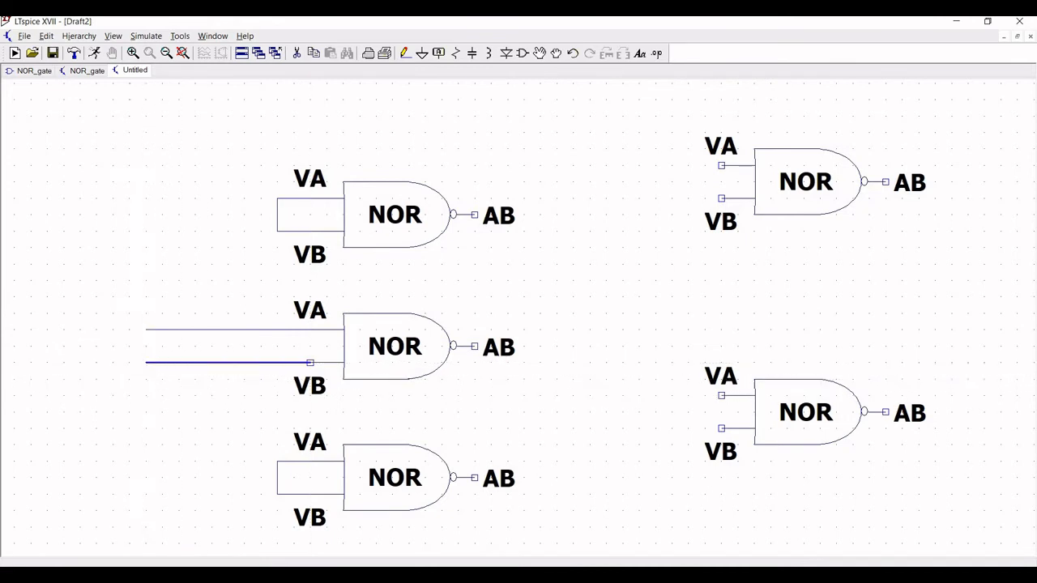
{"action": "right_click", "coordinate": [146, 362]}
{"action": "key", "text": "Escape"}
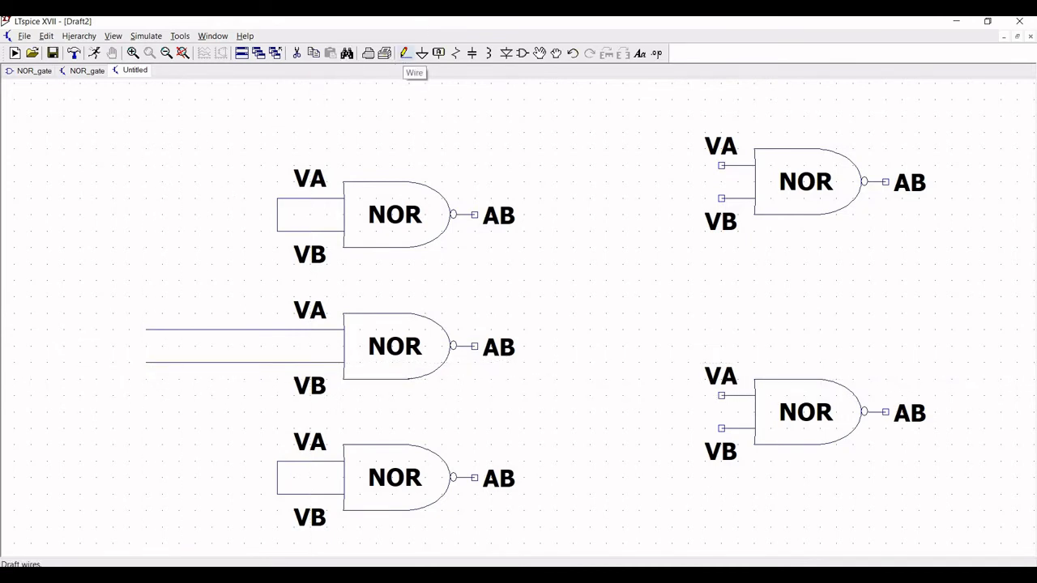
- Branch the middle gate's VA input wire to the top gate's joined inputs and its VB input wire to the bottom gate's joined inputs
{"action": "left_click", "coordinate": [405, 54]}
{"action": "left_click", "coordinate": [228, 329]}
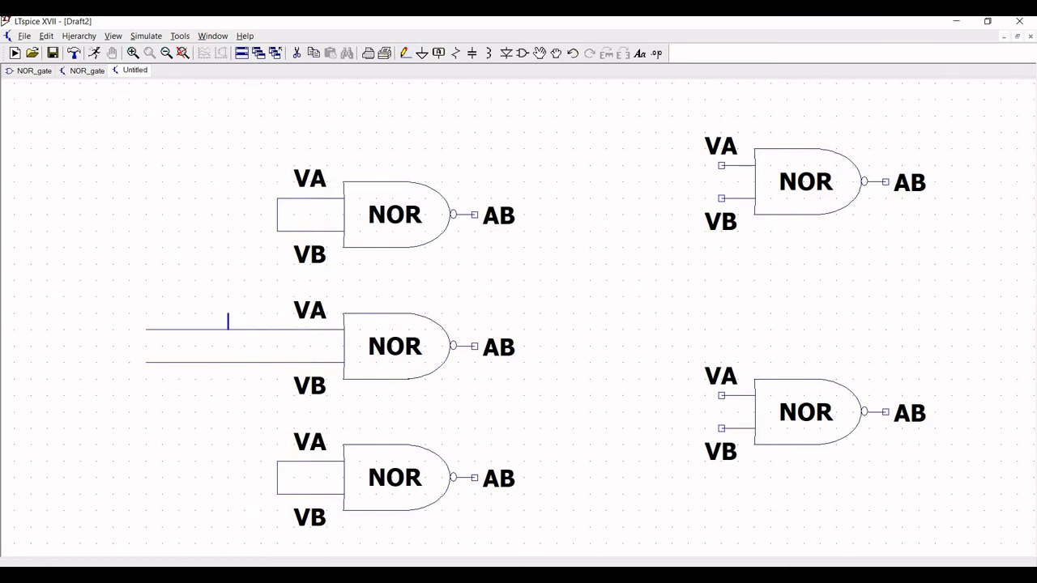
{"action": "left_click", "coordinate": [277, 215]}
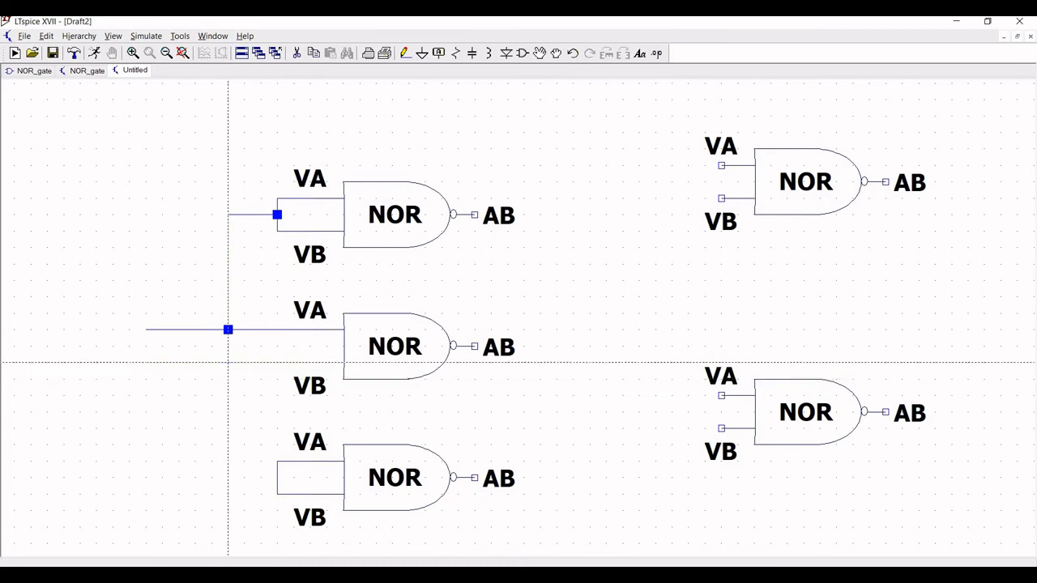
{"action": "left_click", "coordinate": [227, 362]}
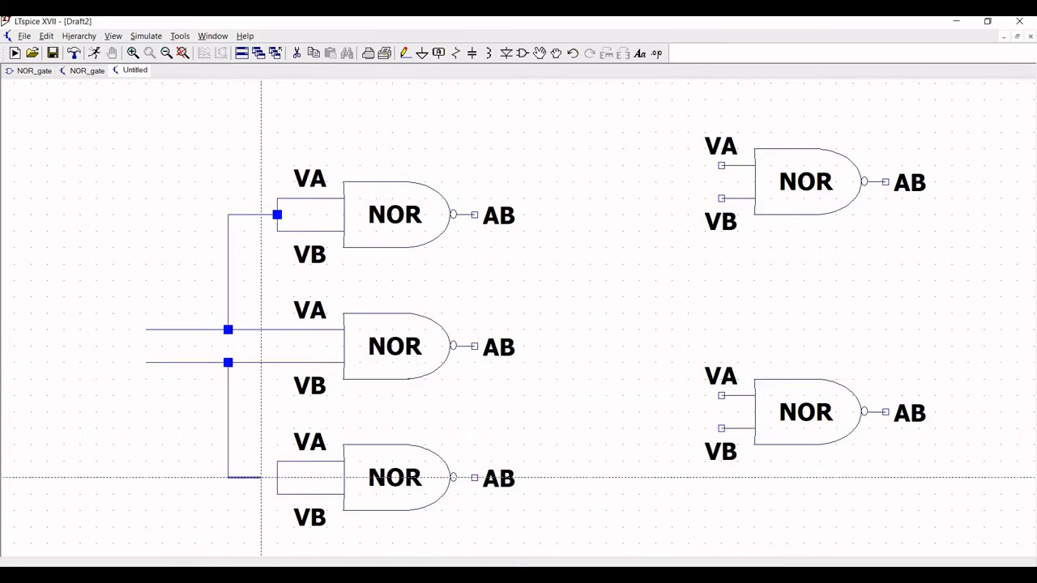
{"action": "left_click", "coordinate": [277, 477]}
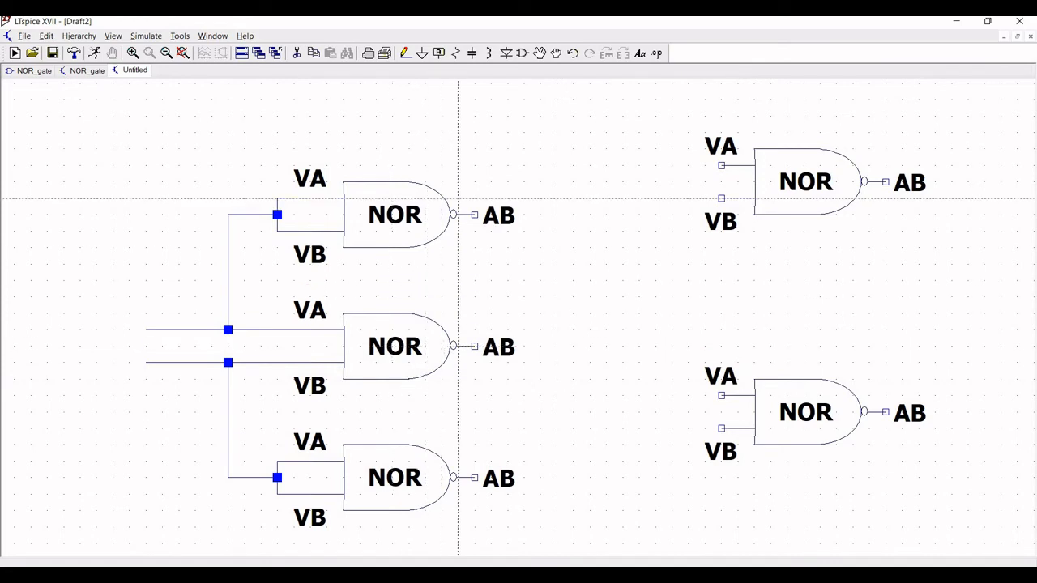
- Wire the top first-column gate's output to the upper second-column gate's VA input, and the bottom first-column gate's output to its VB input
{"action": "left_click", "coordinate": [475, 215]}
{"action": "left_click", "coordinate": [638, 214]}
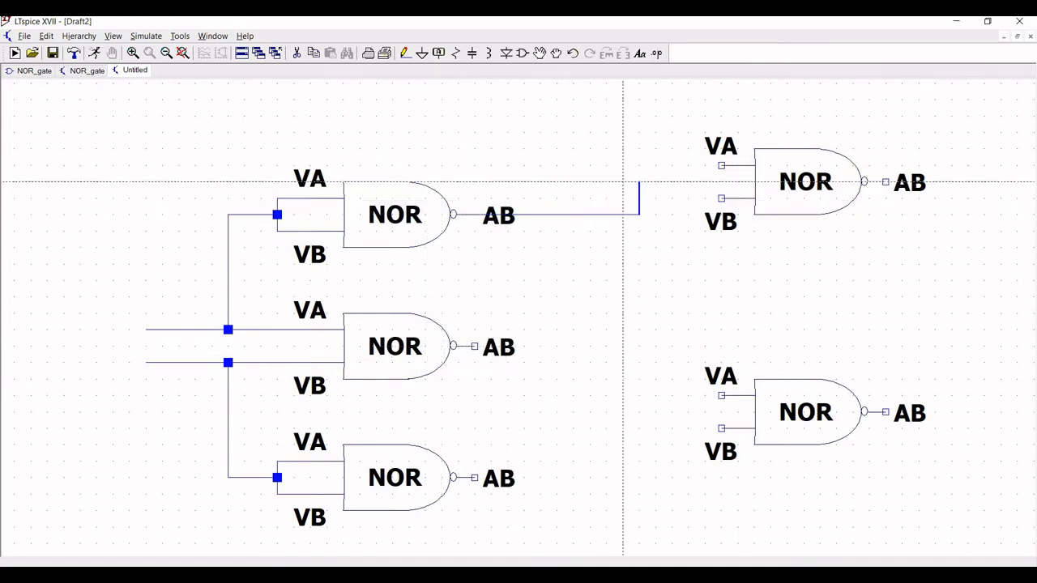
{"action": "left_click", "coordinate": [638, 166]}
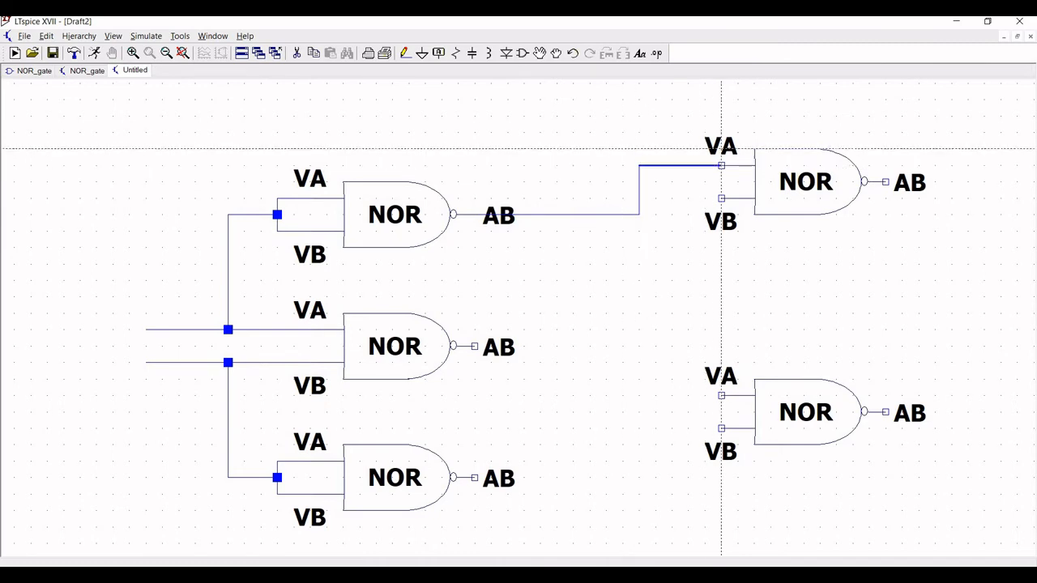
{"action": "left_click", "coordinate": [721, 166]}
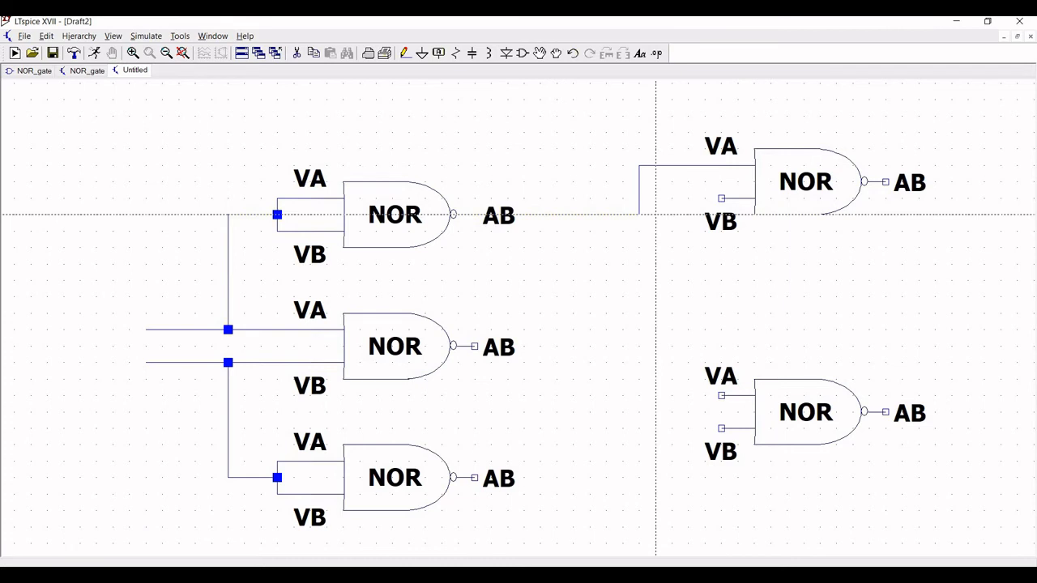
{"action": "left_click", "coordinate": [475, 478]}
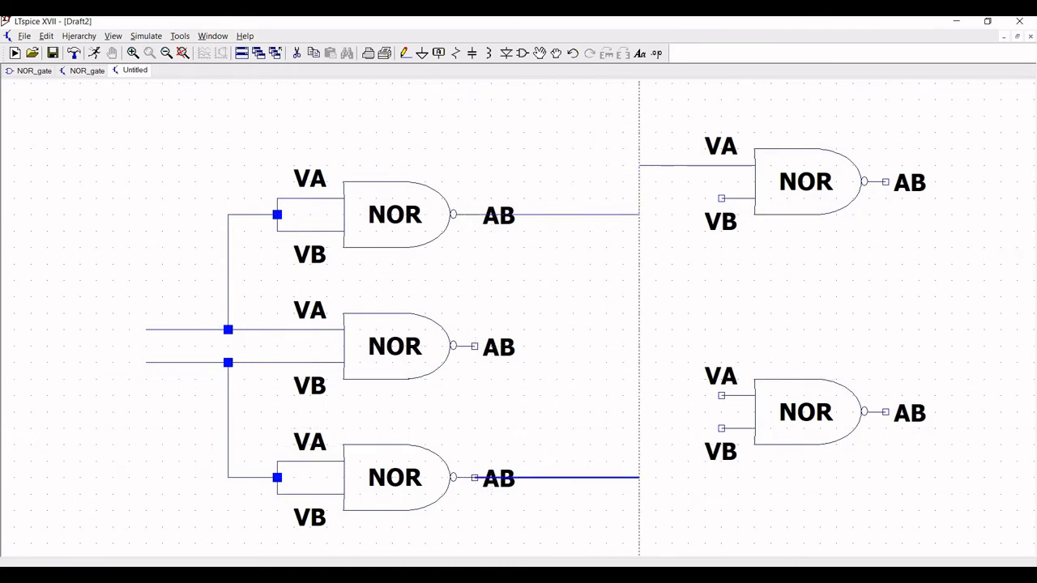
{"action": "left_click", "coordinate": [688, 478]}
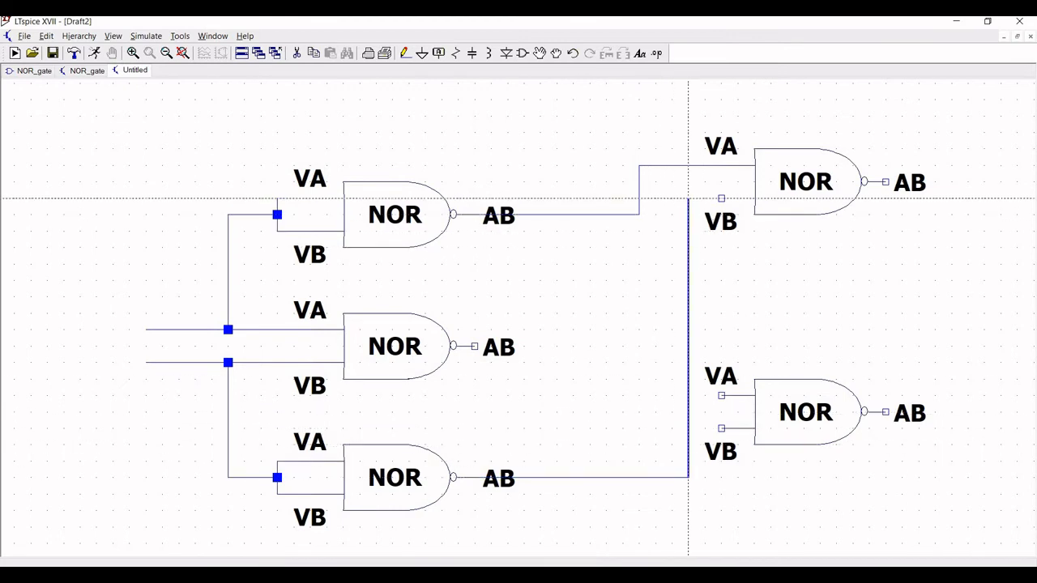
{"action": "left_click", "coordinate": [721, 197]}
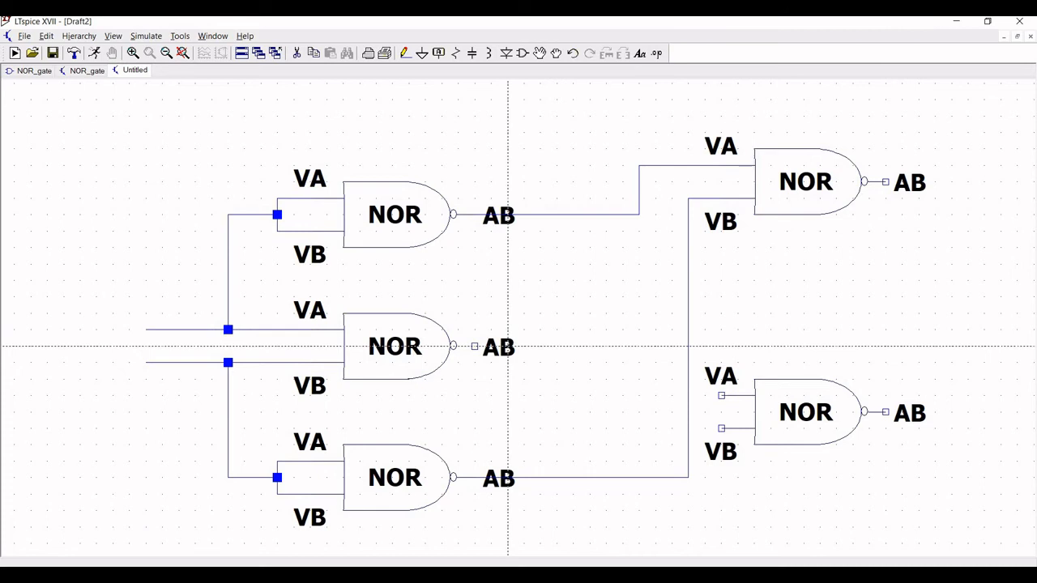
- Move the unwired lower second-column NOR gate up and to the right, between the upper second-column gate and the pulse sources
{"action": "key", "text": "Escape"}
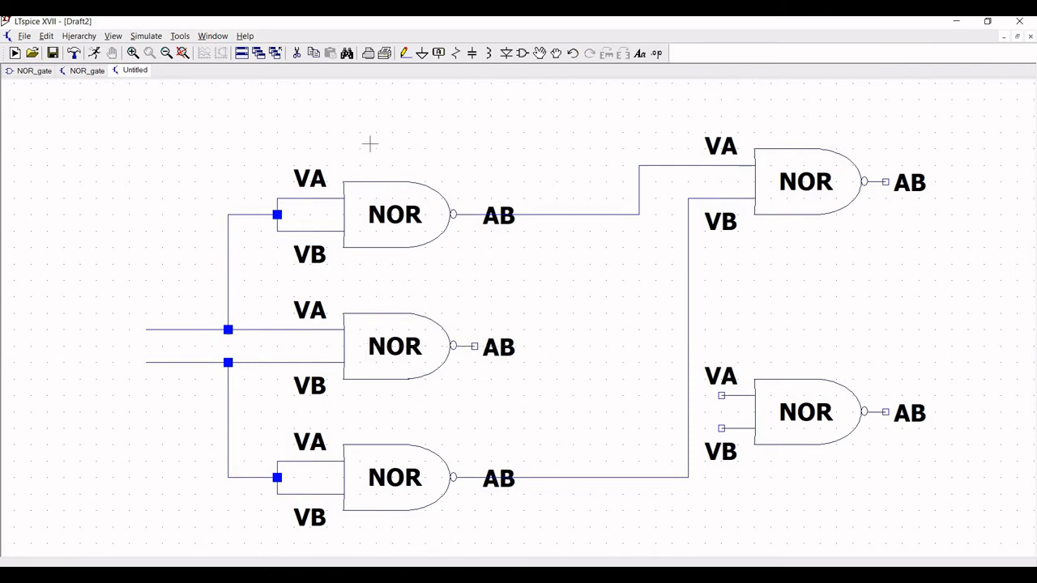
{"action": "left_click", "coordinate": [540, 54]}
{"action": "left_click", "coordinate": [806, 412]}
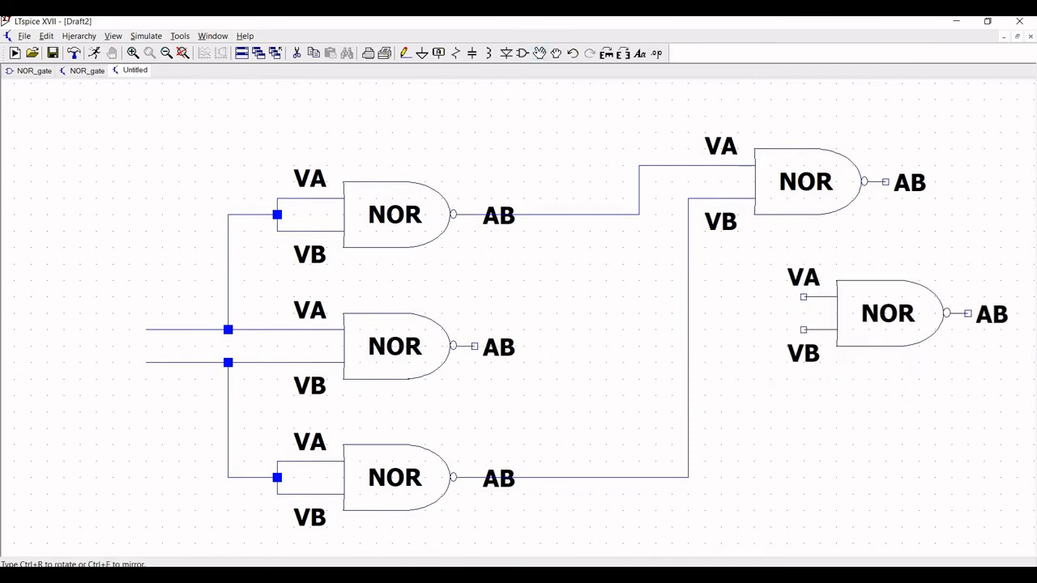
{"action": "left_click", "coordinate": [825, 382]}
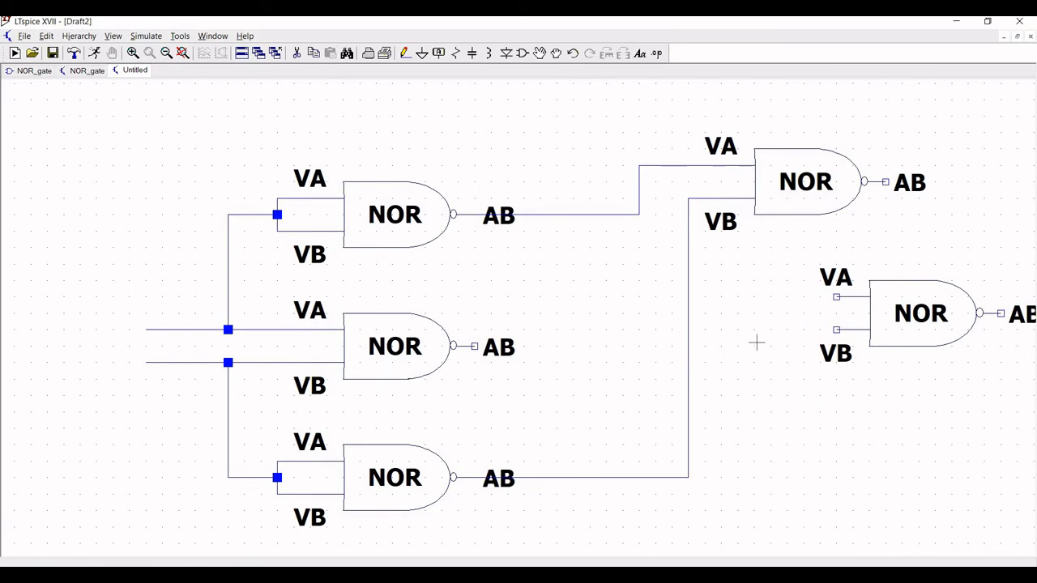
{"action": "left_click_drag", "start_coordinate": [470, 145], "coordinate": [304, 155]}
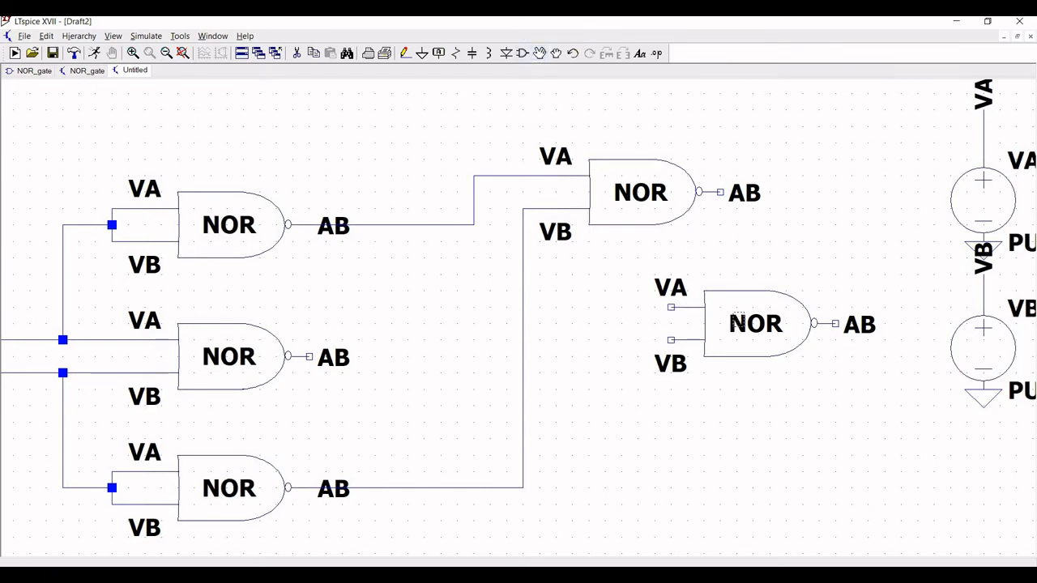
{"action": "left_click", "coordinate": [743, 314]}
{"action": "left_click", "coordinate": [782, 301]}
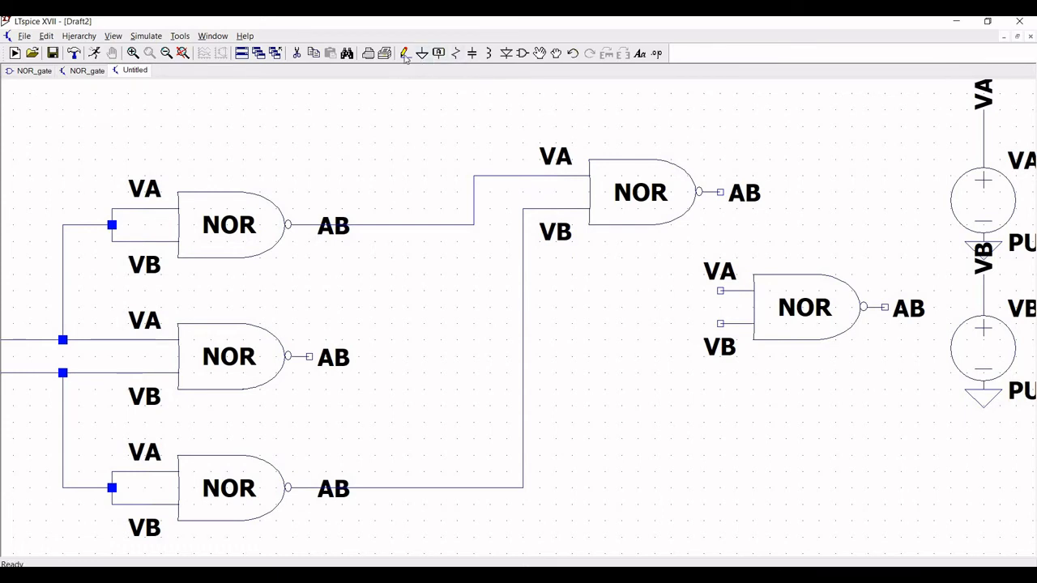
- Wire the upper second-column gate's output to the final gate's VA input and the middle first-column gate's output to its VB input
{"action": "left_click", "coordinate": [404, 54]}
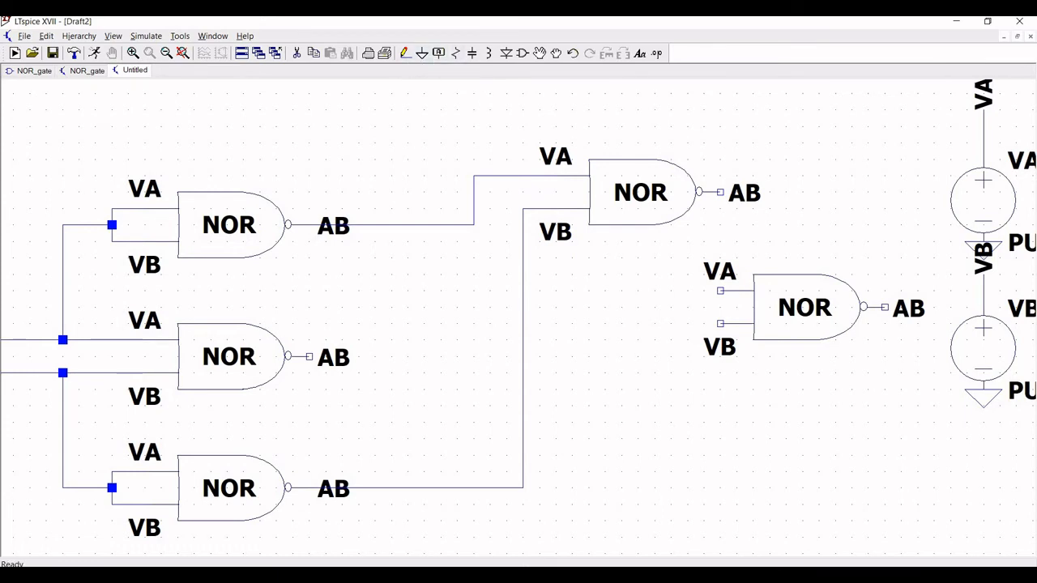
{"action": "left_click", "coordinate": [720, 192]}
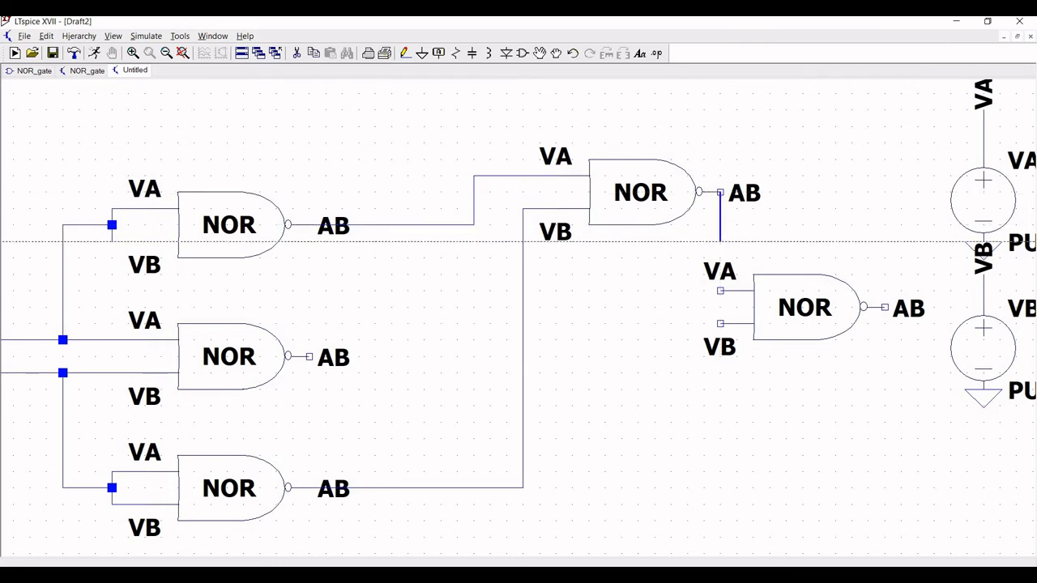
{"action": "left_click", "coordinate": [720, 241]}
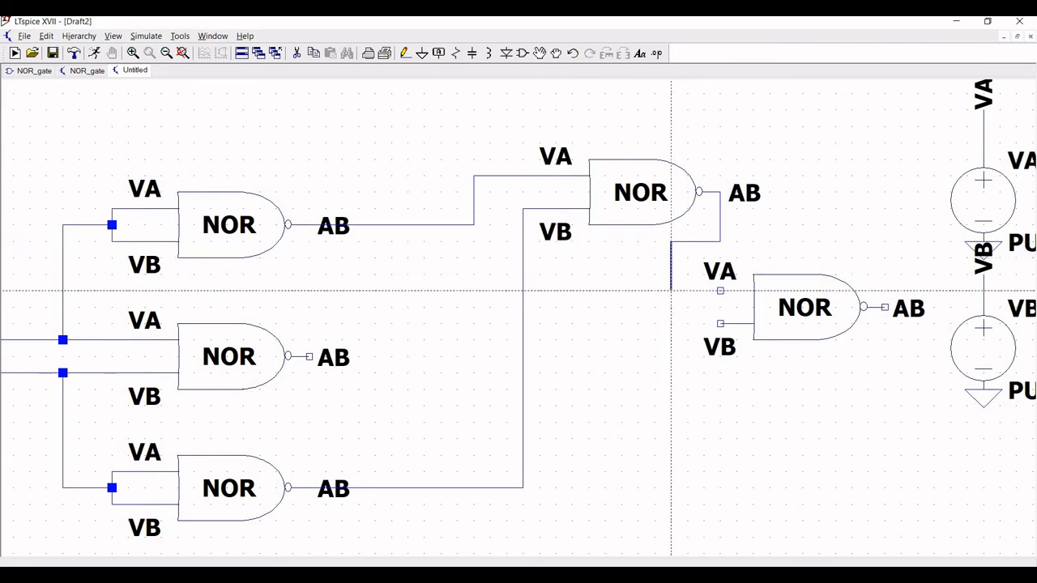
{"action": "left_click", "coordinate": [720, 290]}
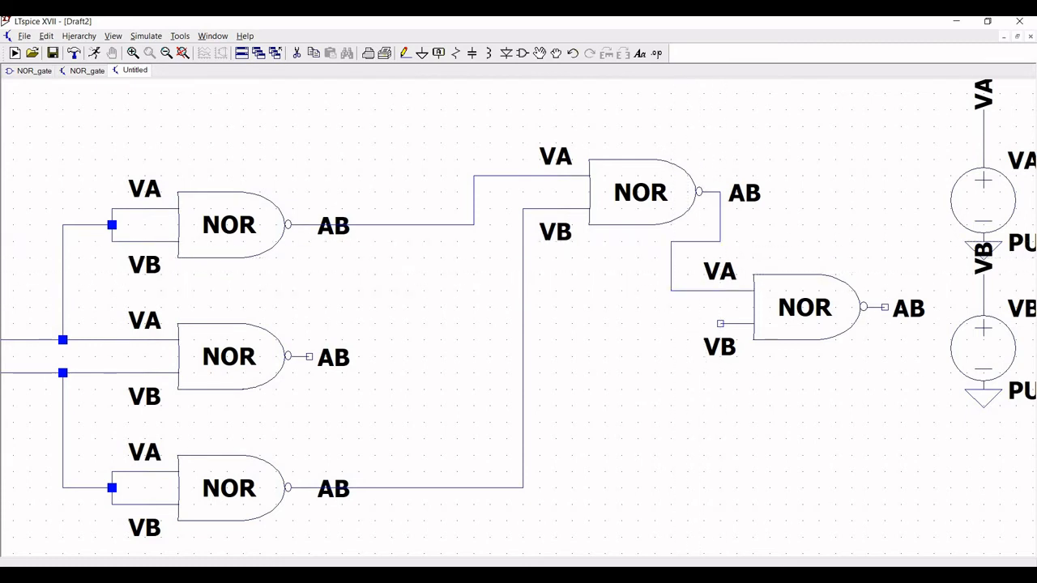
{"action": "left_click", "coordinate": [309, 356]}
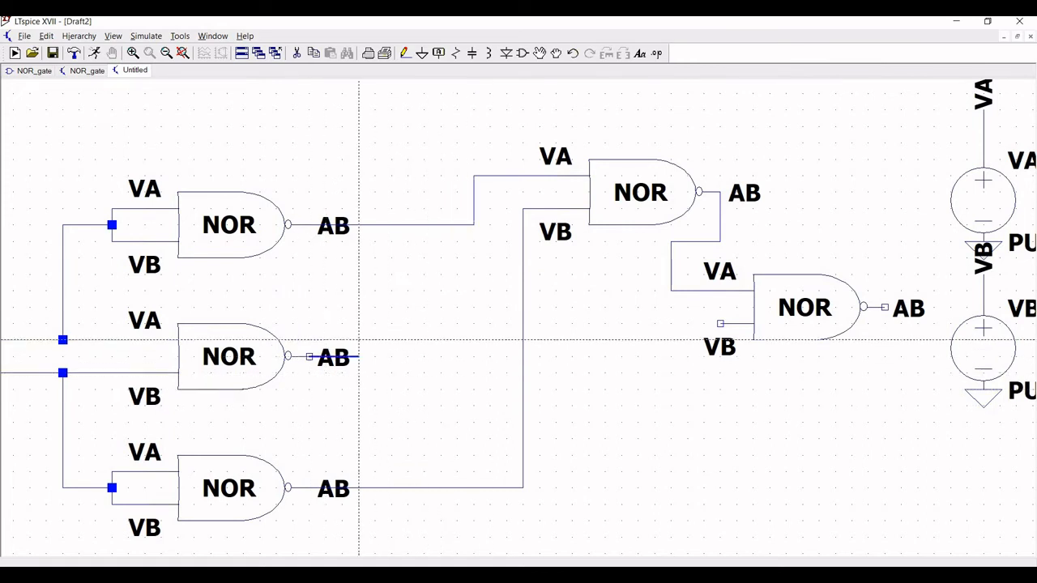
{"action": "left_click", "coordinate": [703, 357]}
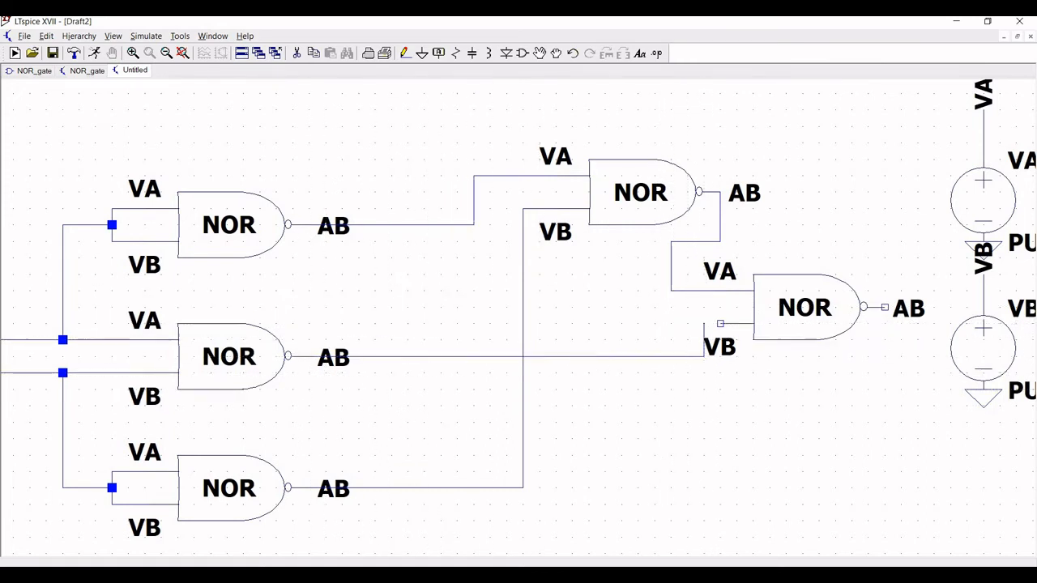
{"action": "left_click", "coordinate": [753, 324]}
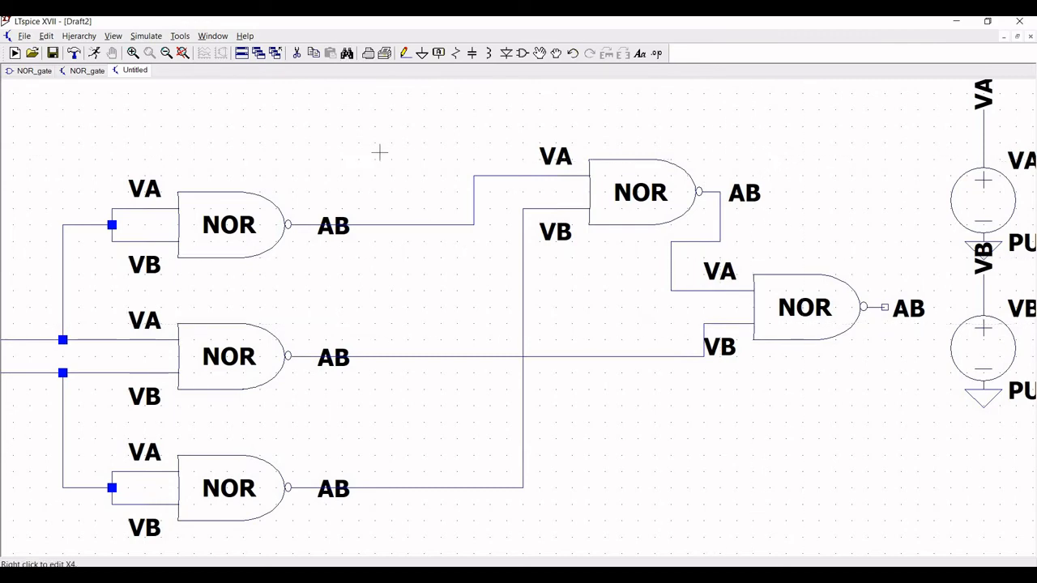
- Draw a horizontal output wire rightward from the upper second-column gate's output and a vertical one downward from the final gate's output
{"action": "left_click", "coordinate": [166, 53]}
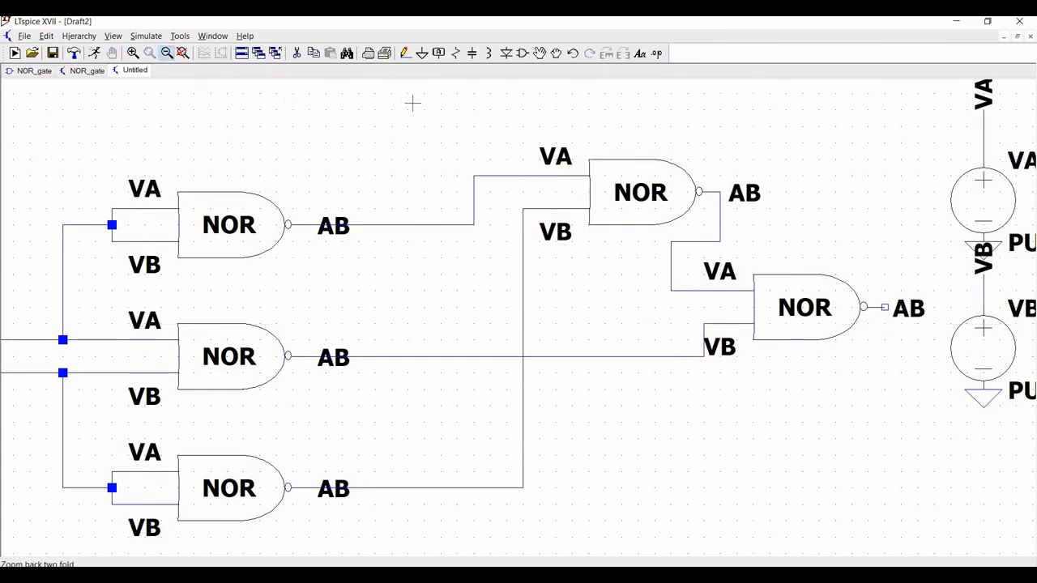
{"action": "left_click_drag", "start_coordinate": [391, 158], "coordinate": [364, 157]}
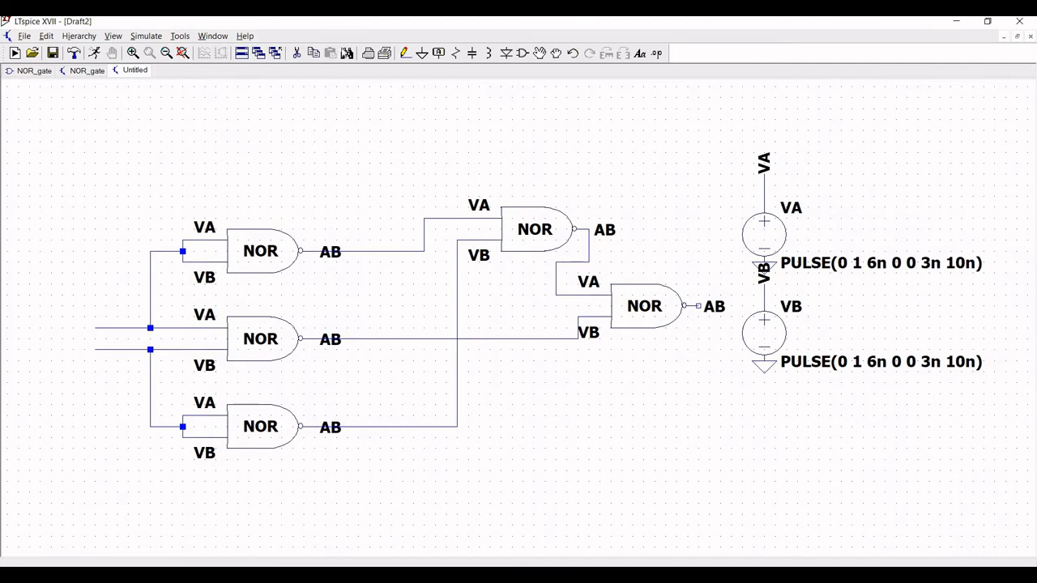
{"action": "left_click", "coordinate": [405, 53]}
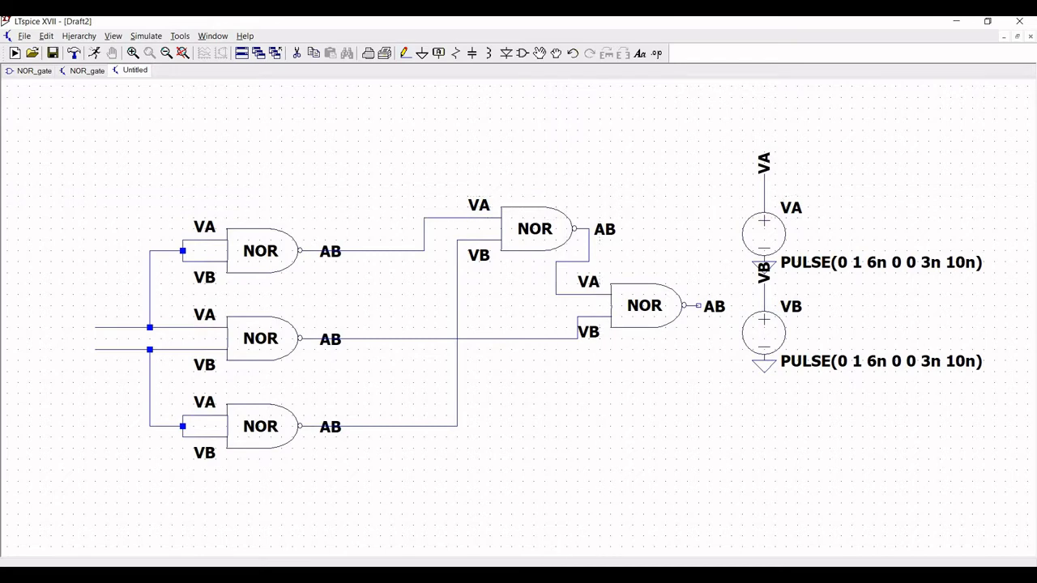
{"action": "left_click", "coordinate": [589, 229]}
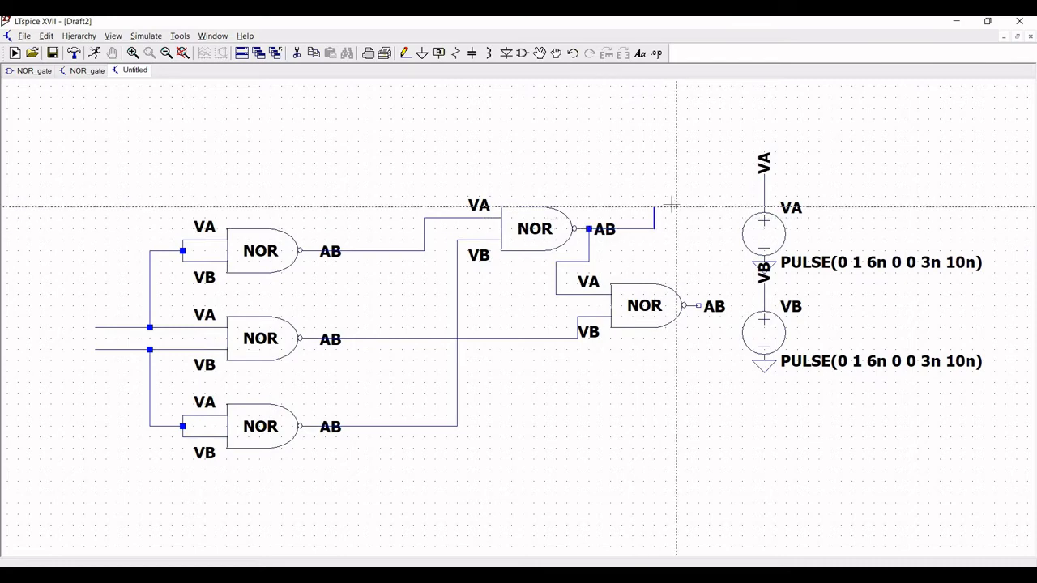
{"action": "key", "text": "Escape"}
{"action": "left_click", "coordinate": [405, 53]}
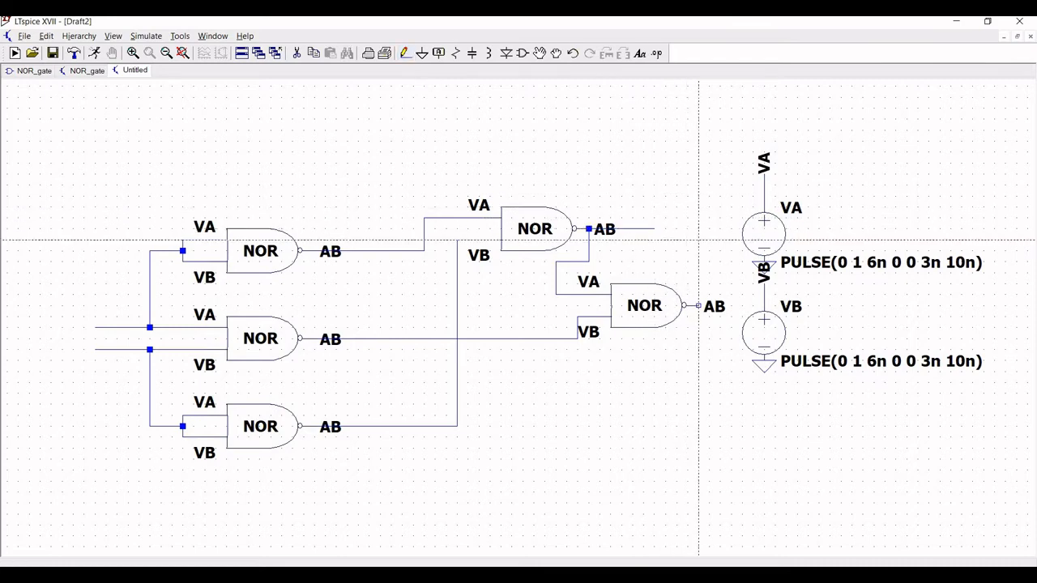
{"action": "left_click", "coordinate": [698, 305]}
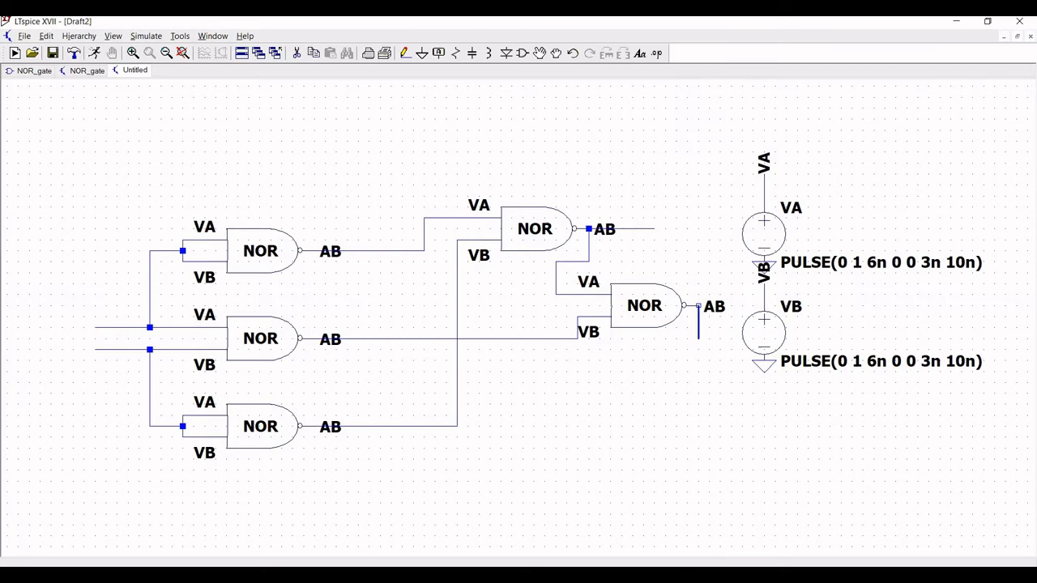
{"action": "left_click", "coordinate": [698, 371]}
{"action": "key", "text": "Escape"}
- Place a net label Carry at the end of the upper second-column gate's horizontal output wire
{"action": "left_click", "coordinate": [439, 53]}
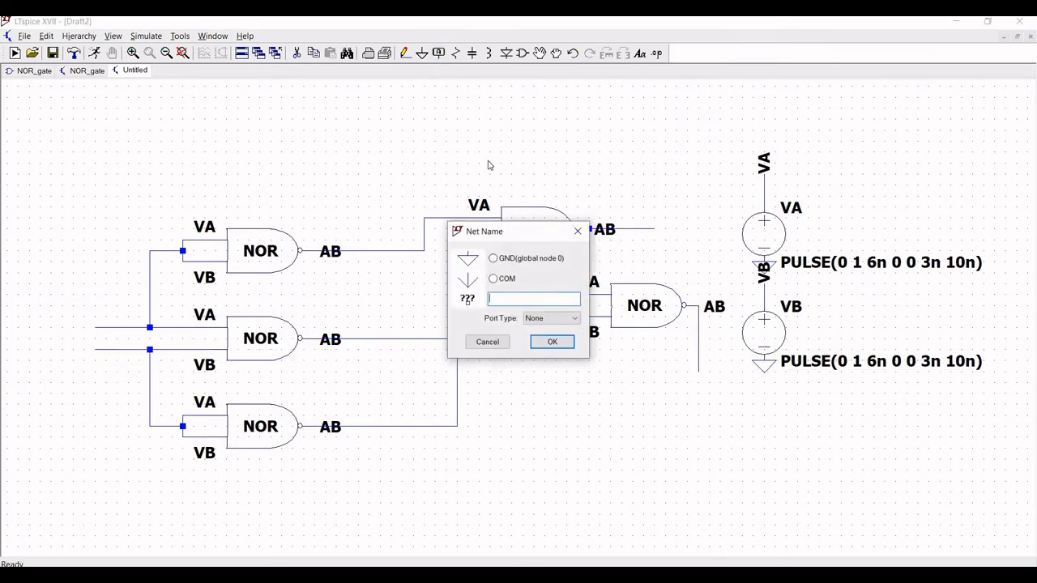
{"action": "type", "text": "Carry"}
{"action": "left_click", "coordinate": [551, 341]}
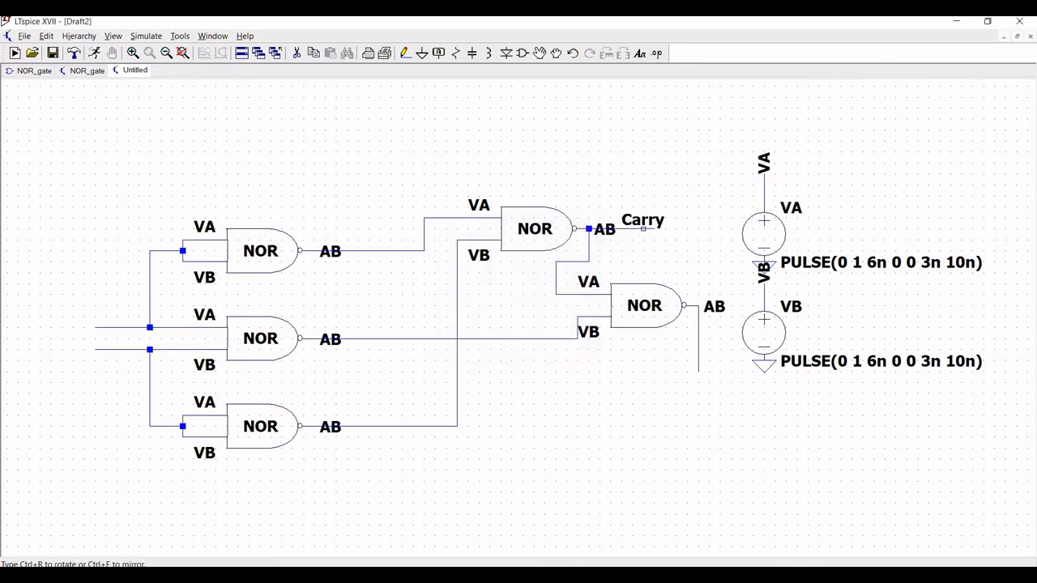
{"action": "left_click", "coordinate": [654, 229]}
{"action": "key", "text": "Escape"}
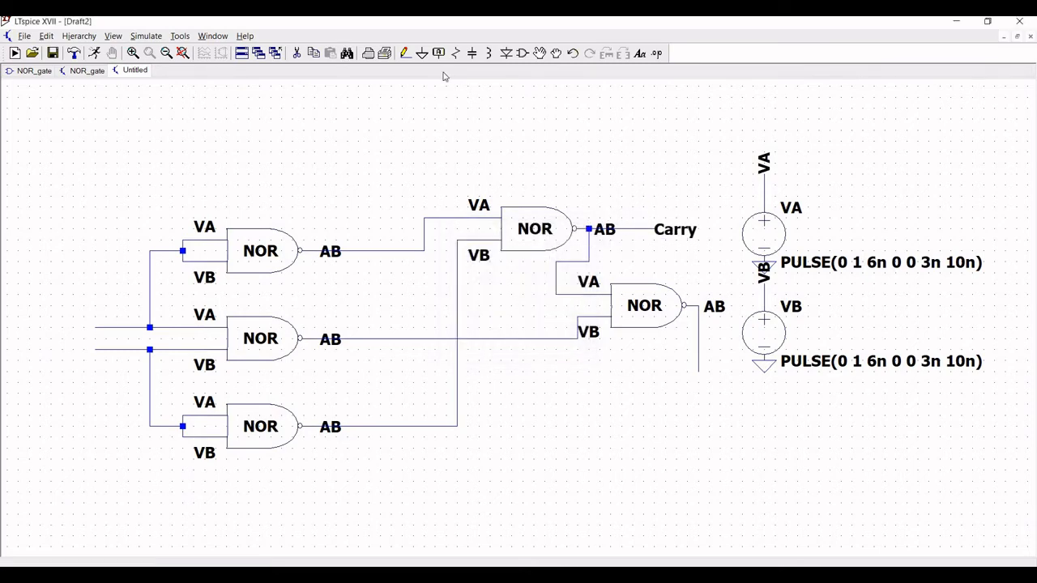
- Place a net label Sum at the lower end of the final gate's vertical output wire
{"action": "left_click", "coordinate": [438, 52]}
{"action": "type", "text": "S"}
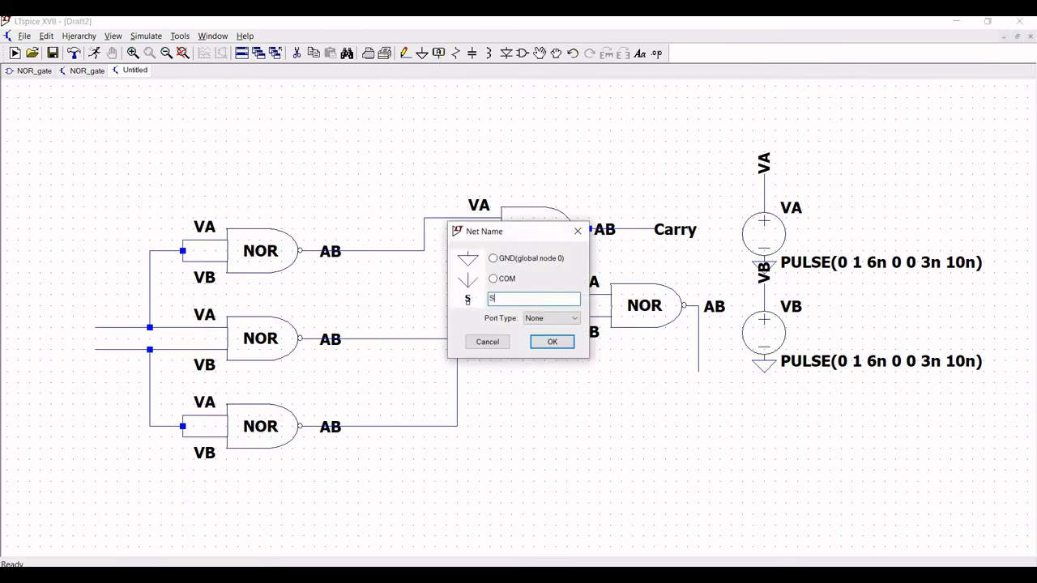
{"action": "type", "text": "um"}
{"action": "left_click", "coordinate": [551, 341]}
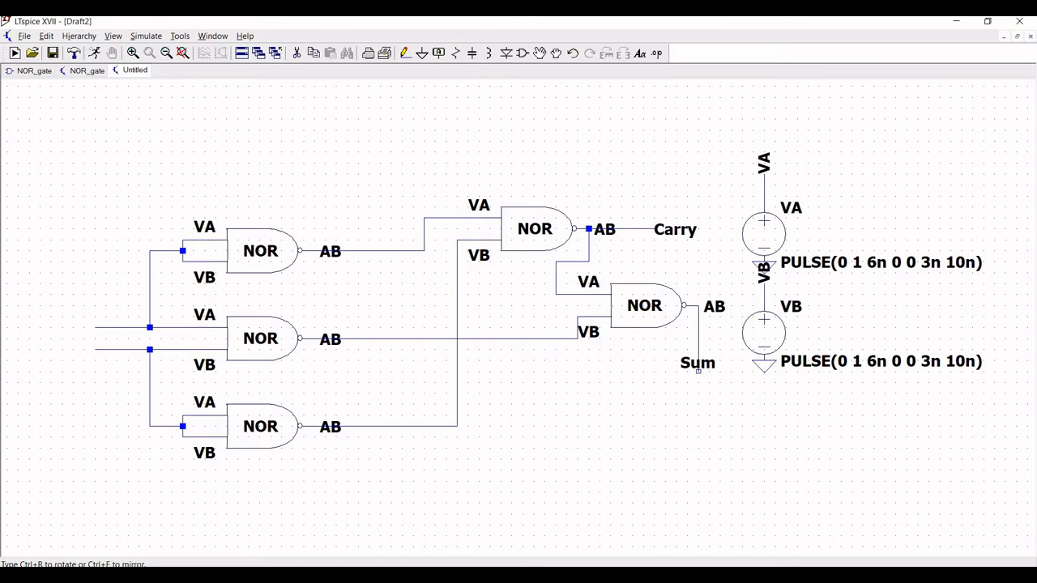
{"action": "left_click", "coordinate": [698, 370]}
{"action": "key", "text": "Escape"}
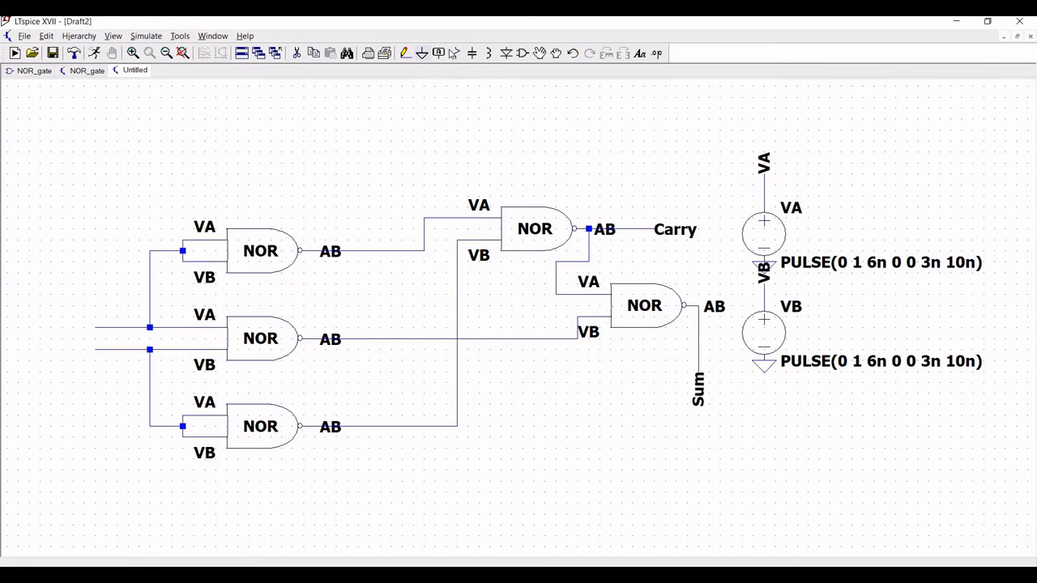
- Place a net label VA on the upper of the two long input wires feeding the middle first-column gate
{"action": "left_click", "coordinate": [440, 52]}
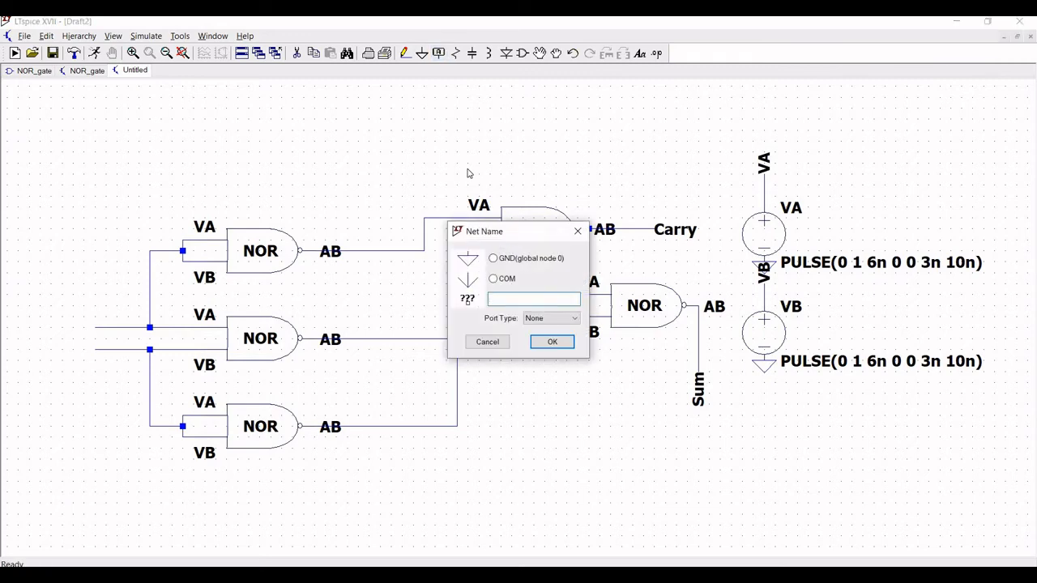
{"action": "type", "text": "VA"}
{"action": "left_click", "coordinate": [551, 342]}
{"action": "left_click", "coordinate": [106, 326]}
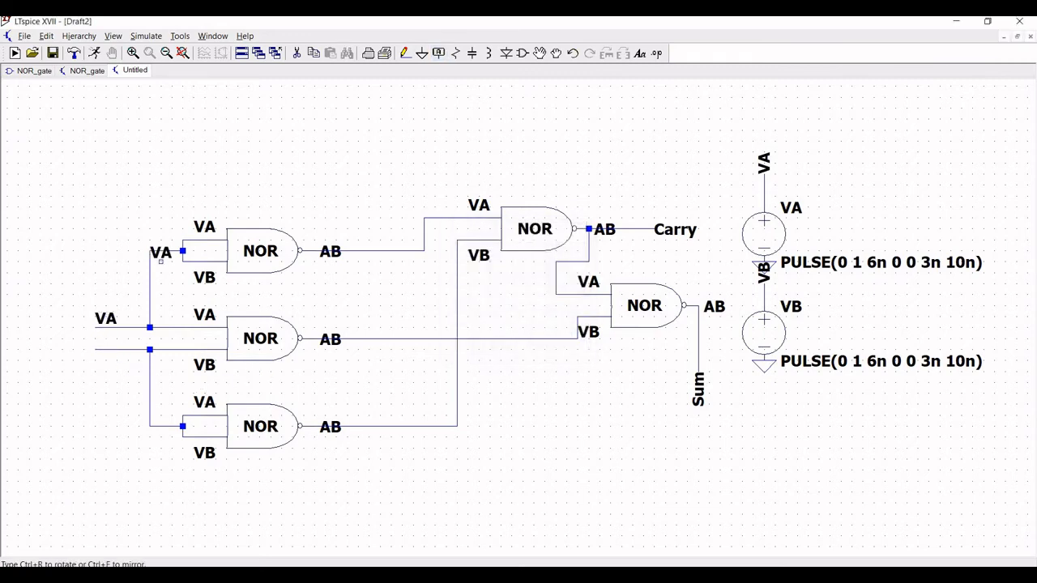
{"action": "key", "text": "Escape"}
- Place a net label VB on the lower of the two long input wires feeding the middle first-column gate
{"action": "key", "text": "F4"}
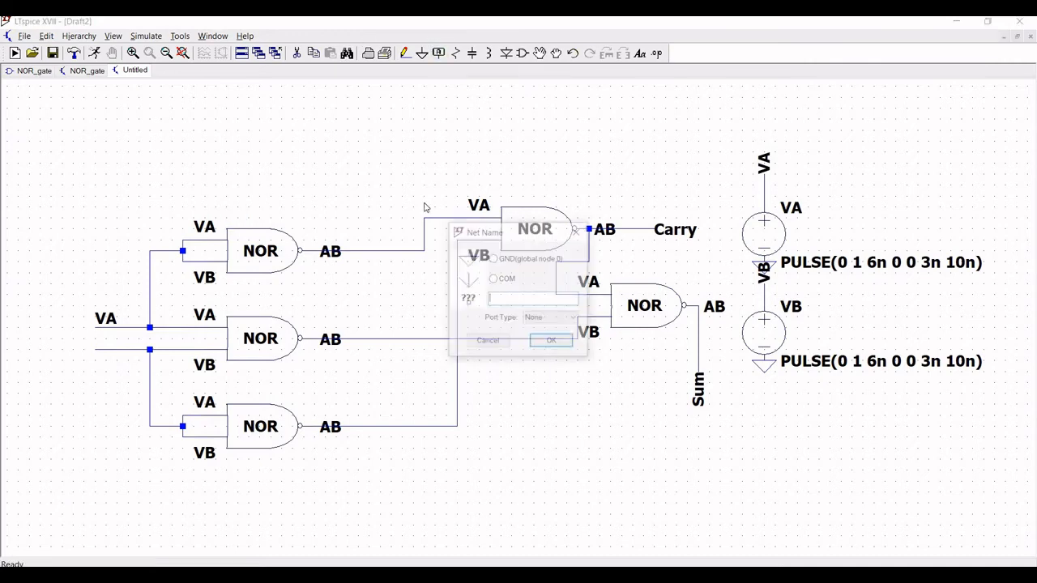
{"action": "type", "text": "VB"}
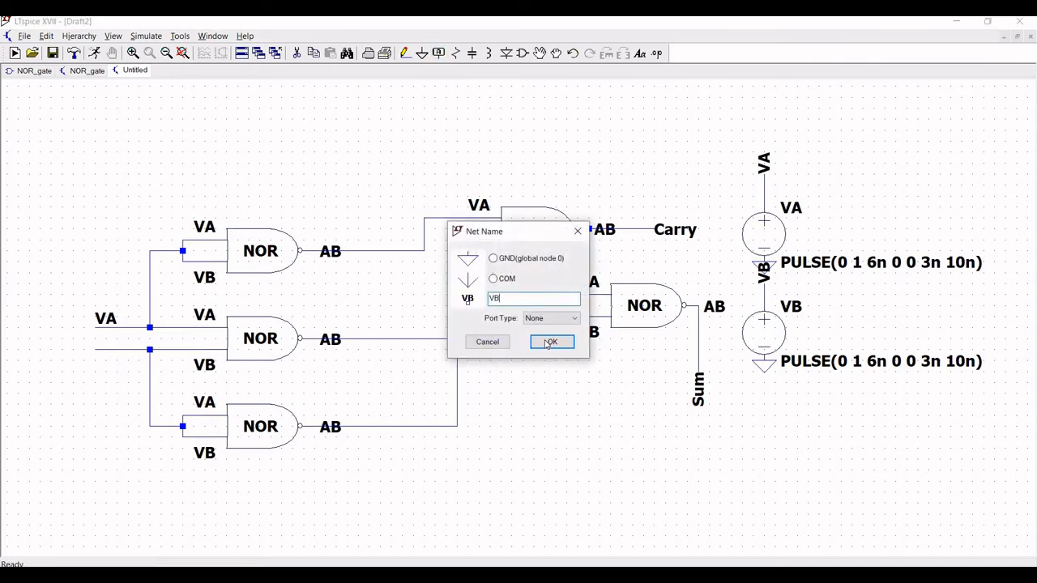
{"action": "left_click", "coordinate": [550, 342]}
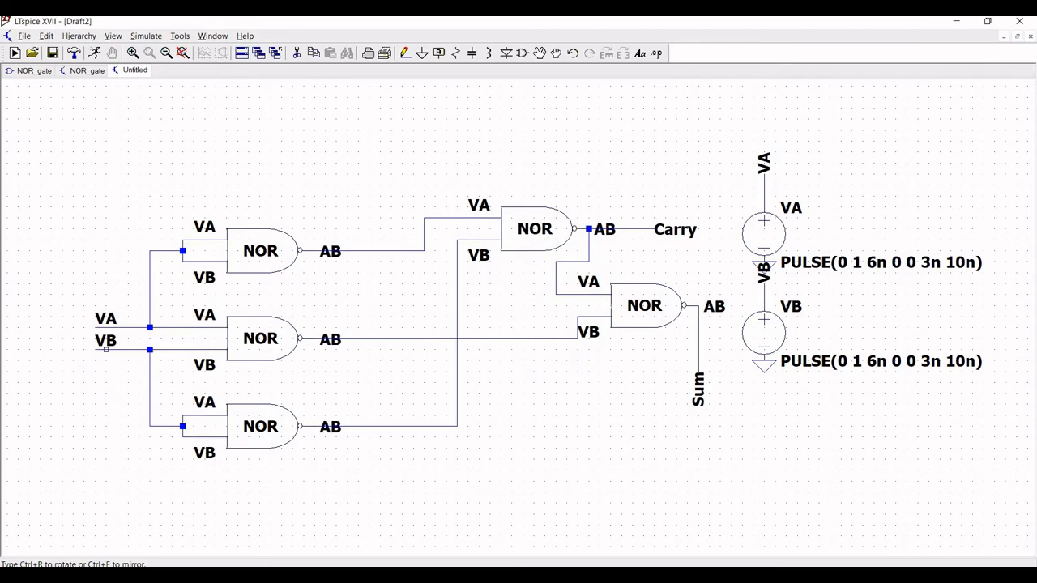
{"action": "left_click", "coordinate": [106, 349]}
{"action": "key", "text": "Escape"}
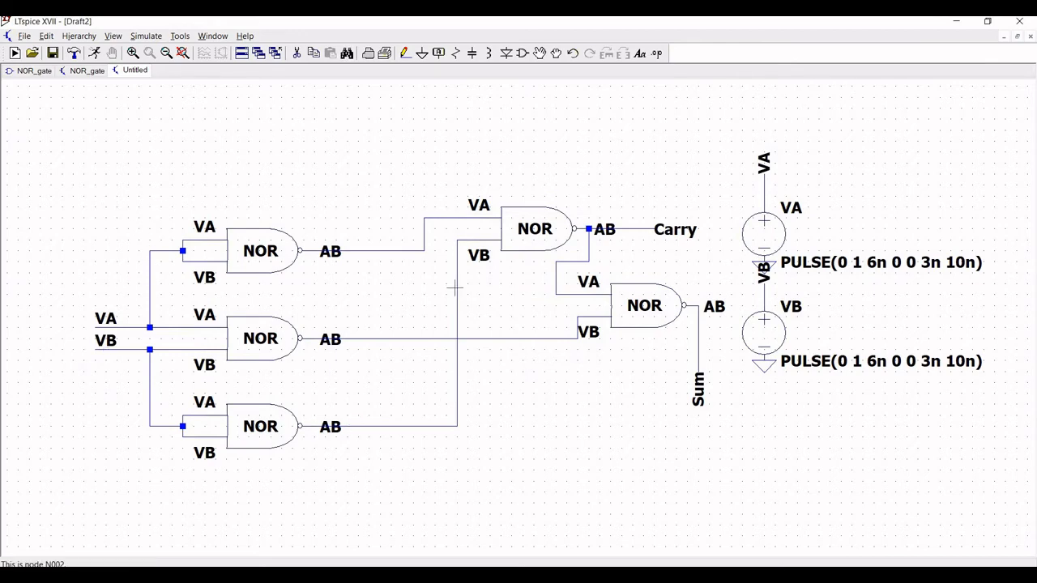
- Add the transient analysis directive .tran 100p 30n and place it in the empty area below the gates
{"action": "left_click", "coordinate": [49, 37]}
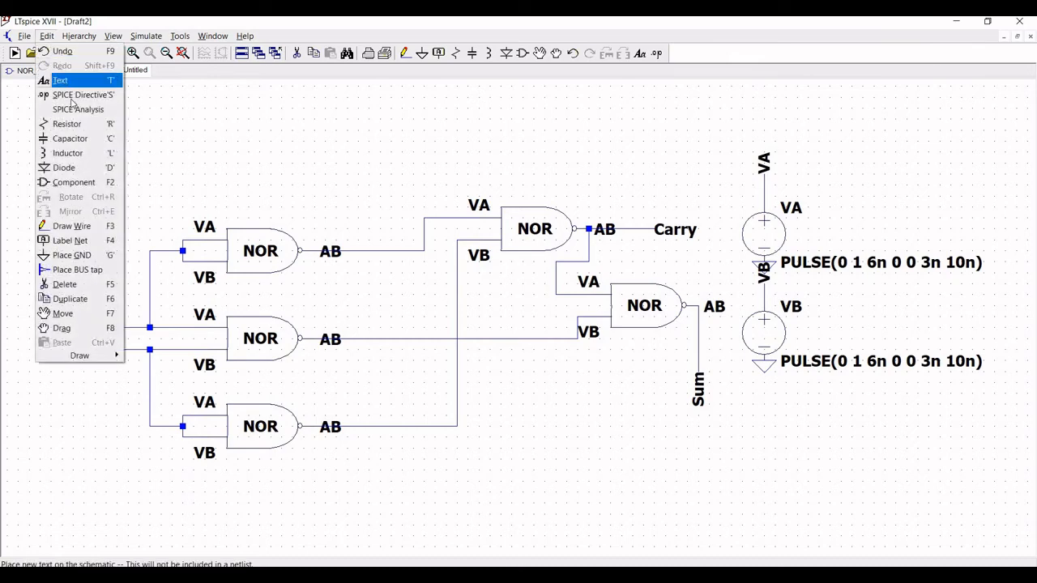
{"action": "left_click", "coordinate": [75, 111]}
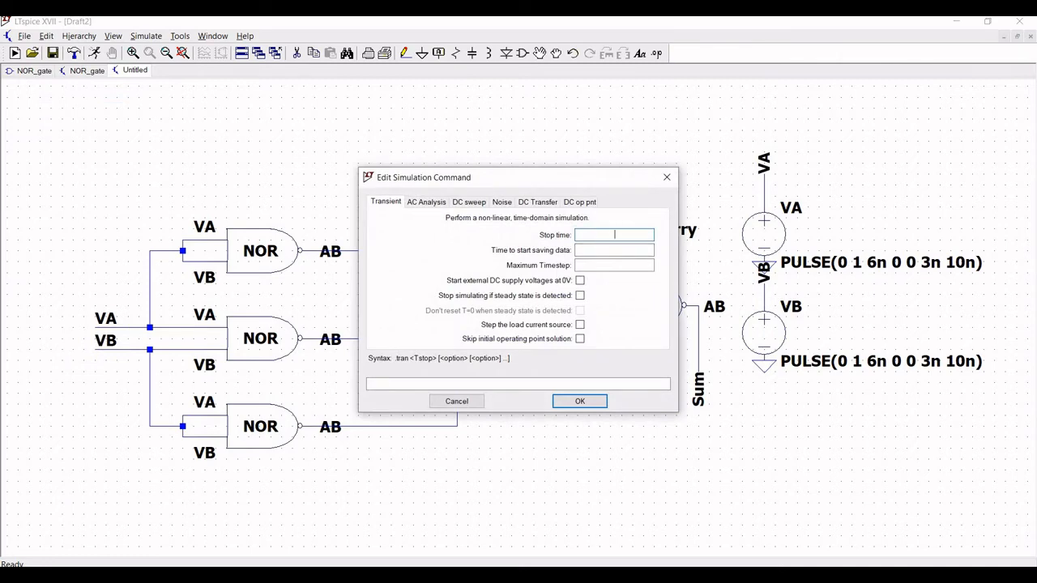
{"action": "type", "text": "100p"}
{"action": "left_click", "coordinate": [425, 385]}
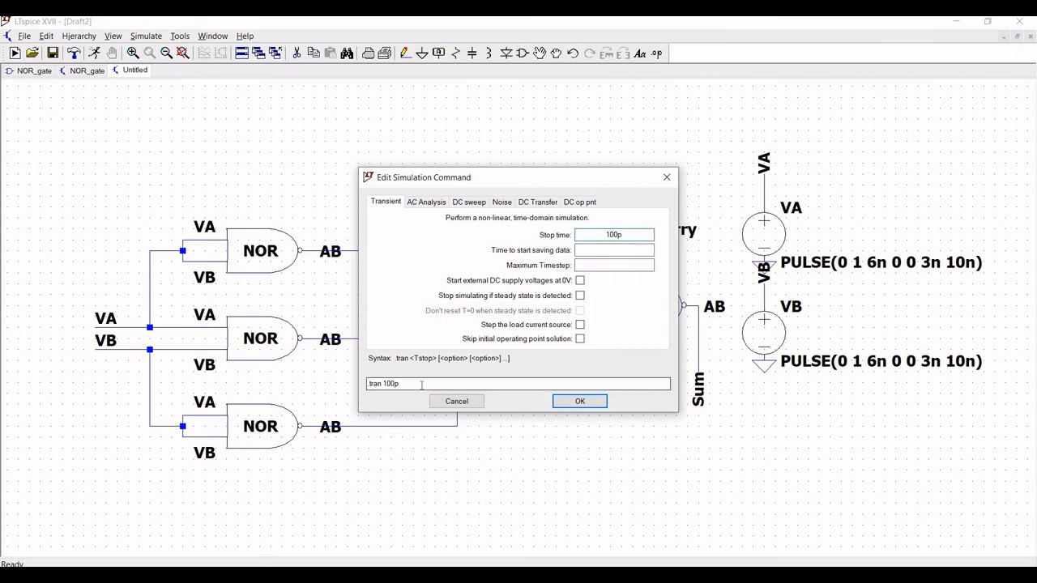
{"action": "type", "text": "30n"}
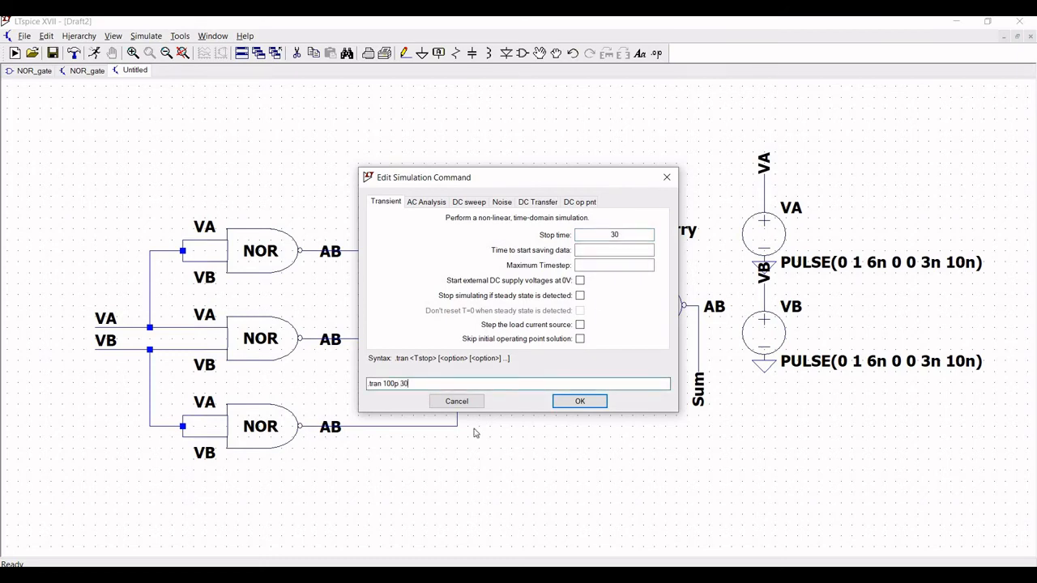
{"action": "left_click", "coordinate": [579, 400]}
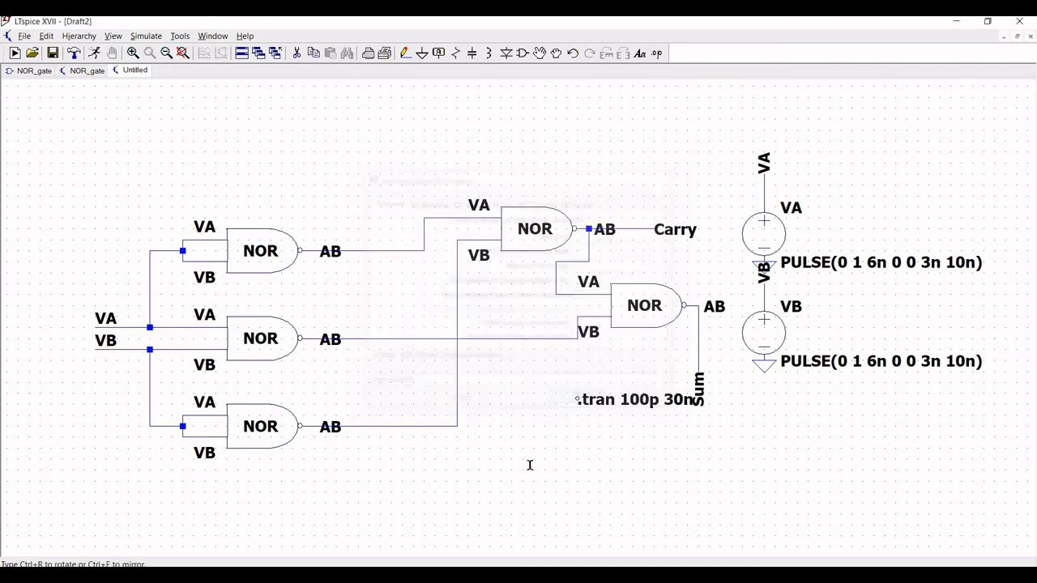
{"action": "left_click", "coordinate": [480, 503]}
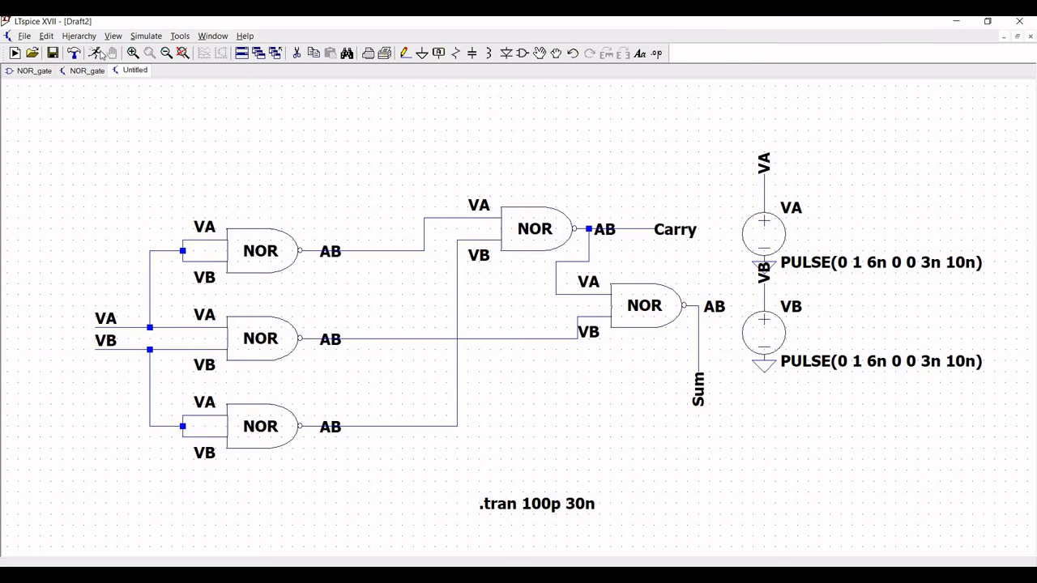
- Save the schematic under the name Half_Adder in the NOR folder
{"action": "left_click", "coordinate": [27, 38]}
{"action": "left_click", "coordinate": [47, 108]}
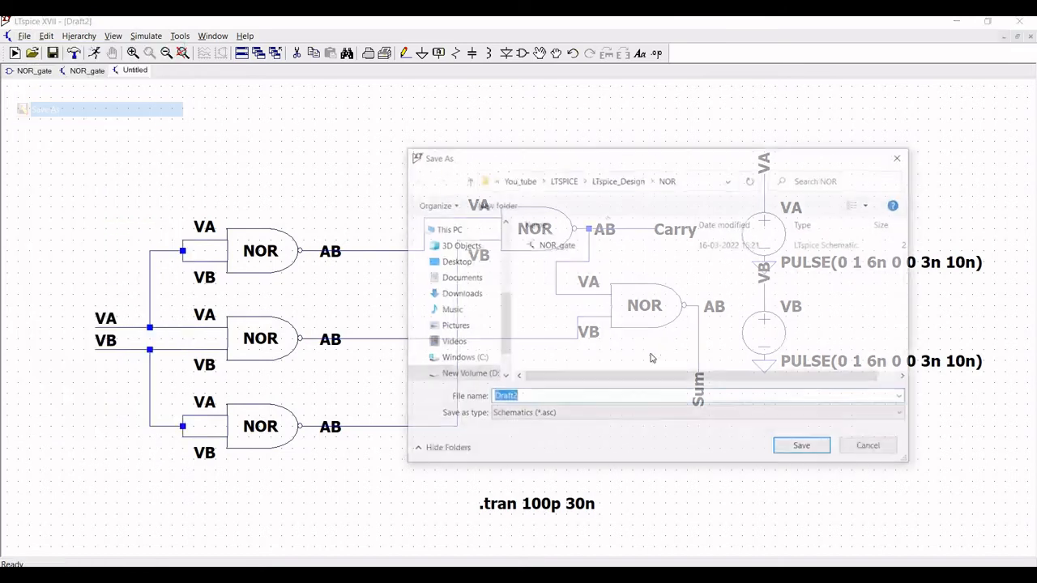
{"action": "type", "text": "Ha"}
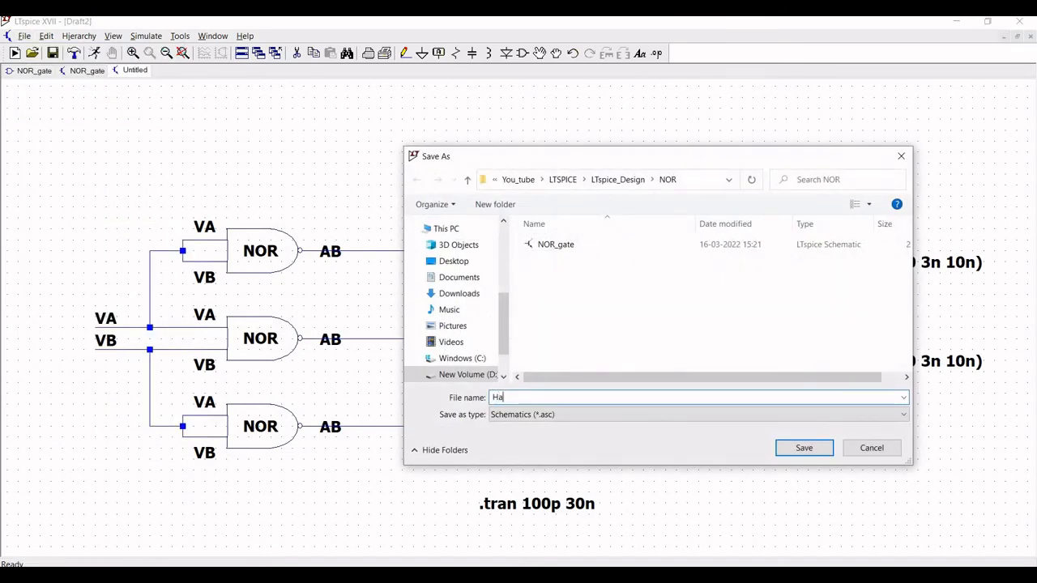
{"action": "type", "text": "lf_Adder"}
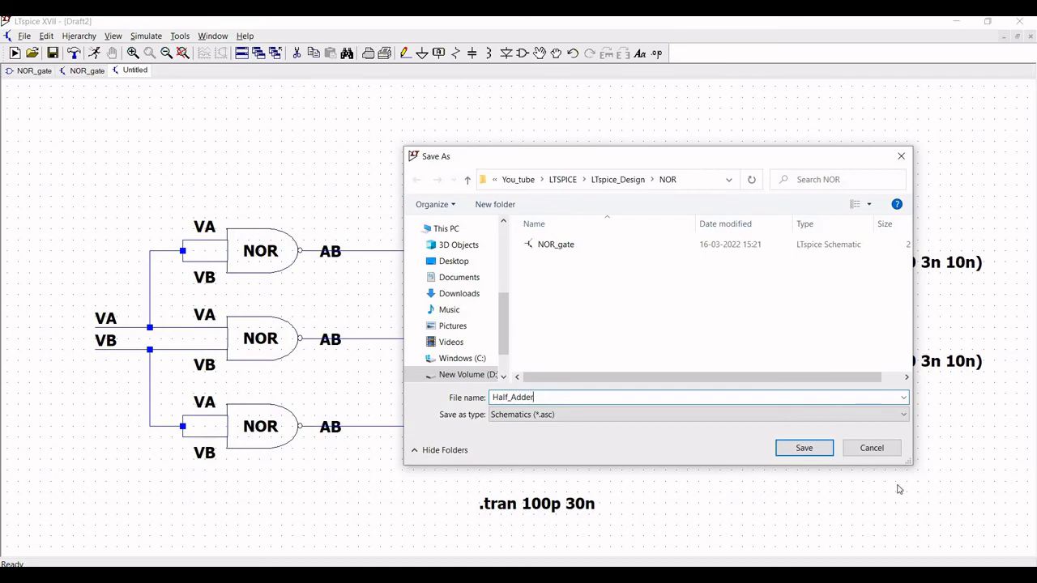
{"action": "left_click", "coordinate": [803, 448]}
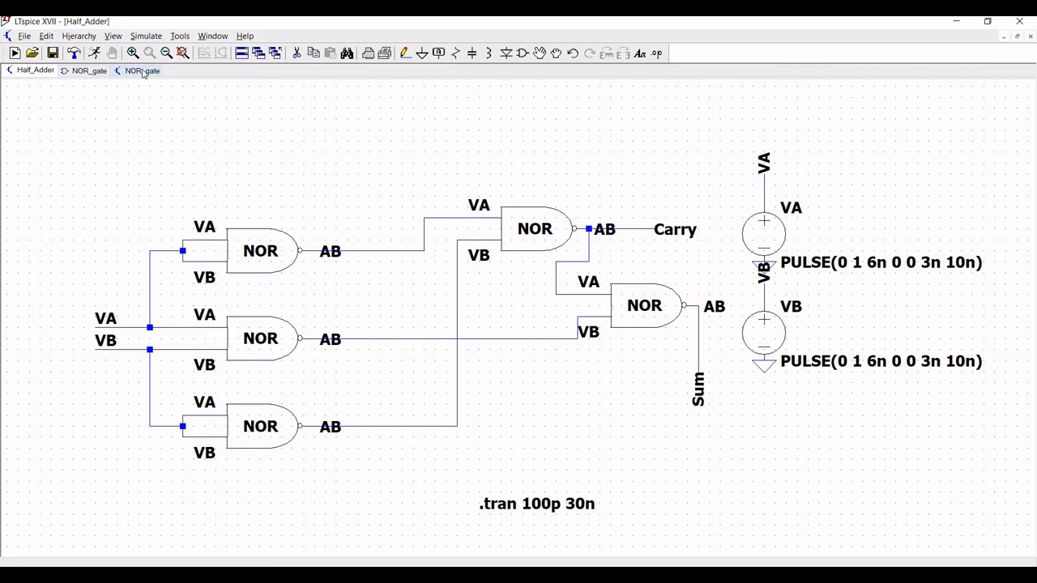
- Copy the .include BSIM4_model.txt directive text from the NOR_gate schematic without changing it
{"action": "left_click", "coordinate": [143, 71]}
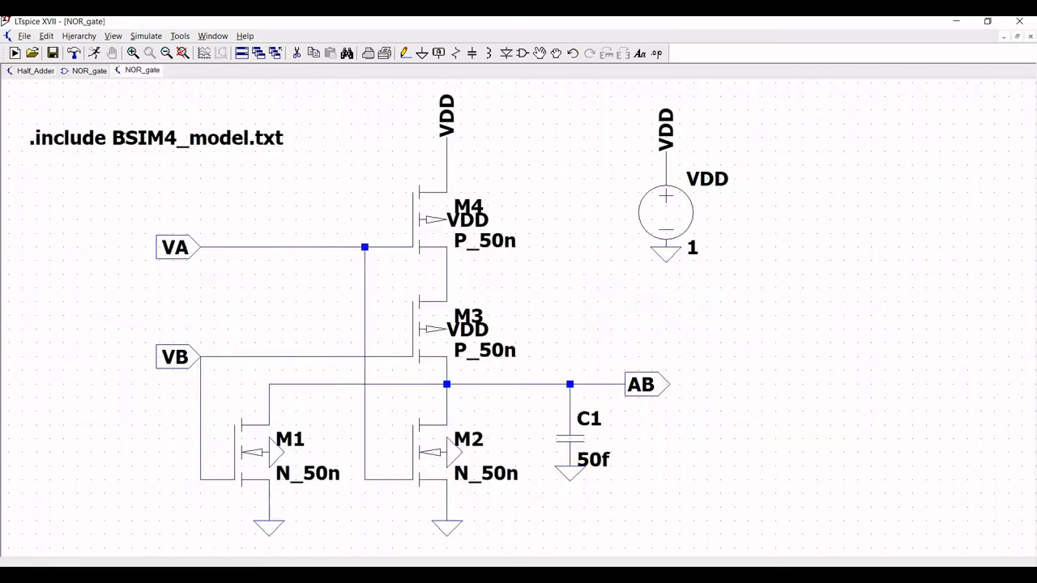
{"action": "right_click", "coordinate": [94, 138]}
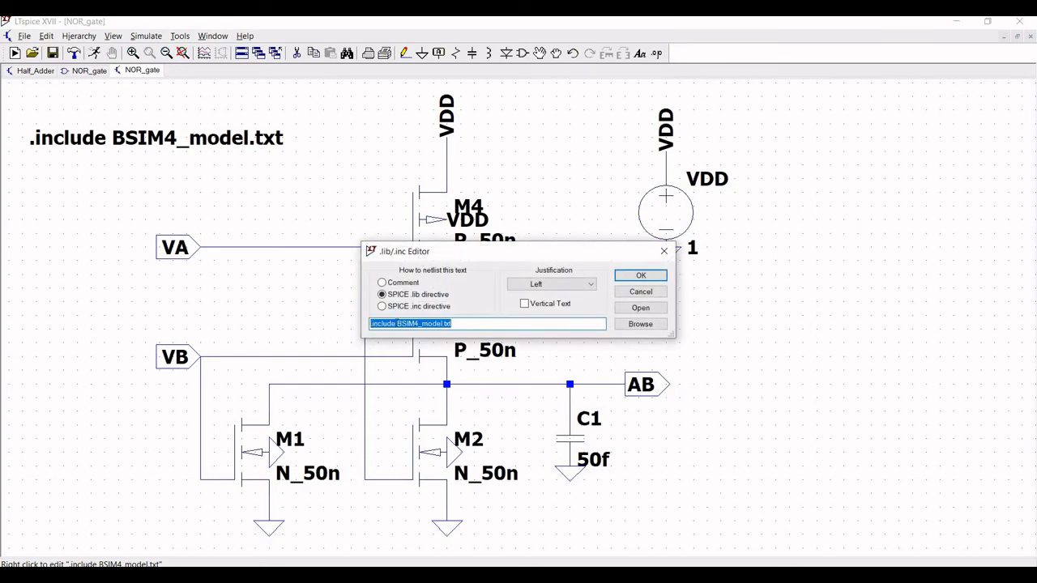
{"action": "right_click", "coordinate": [400, 327]}
{"action": "left_click", "coordinate": [434, 361]}
{"action": "key", "text": "Escape"}
- Paste .include BSIM4_model.txt as a SPICE directive in the Half_Adder schematic, above the first-column gates
{"action": "left_click", "coordinate": [36, 71]}
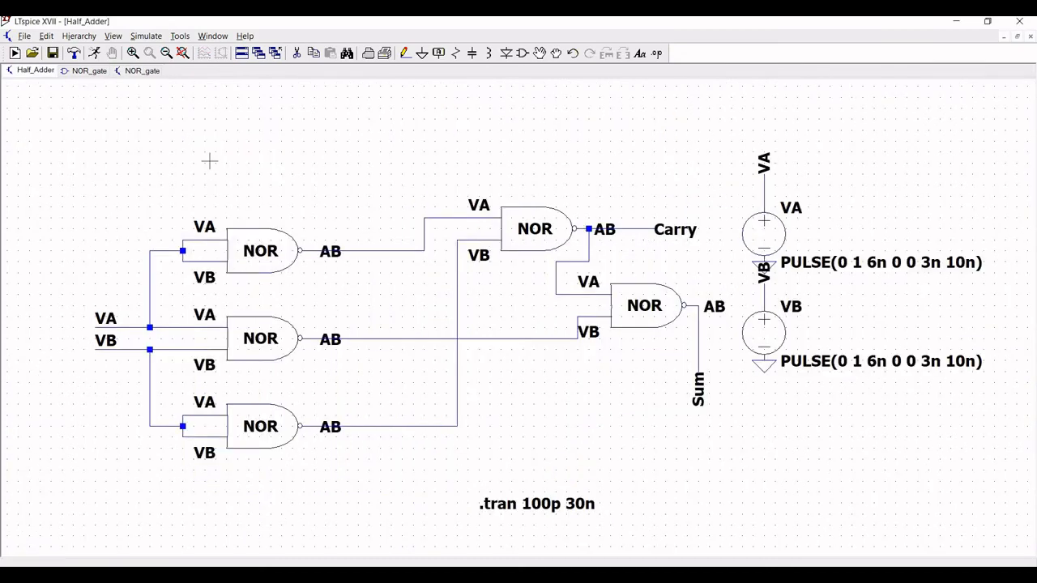
{"action": "left_click", "coordinate": [48, 37]}
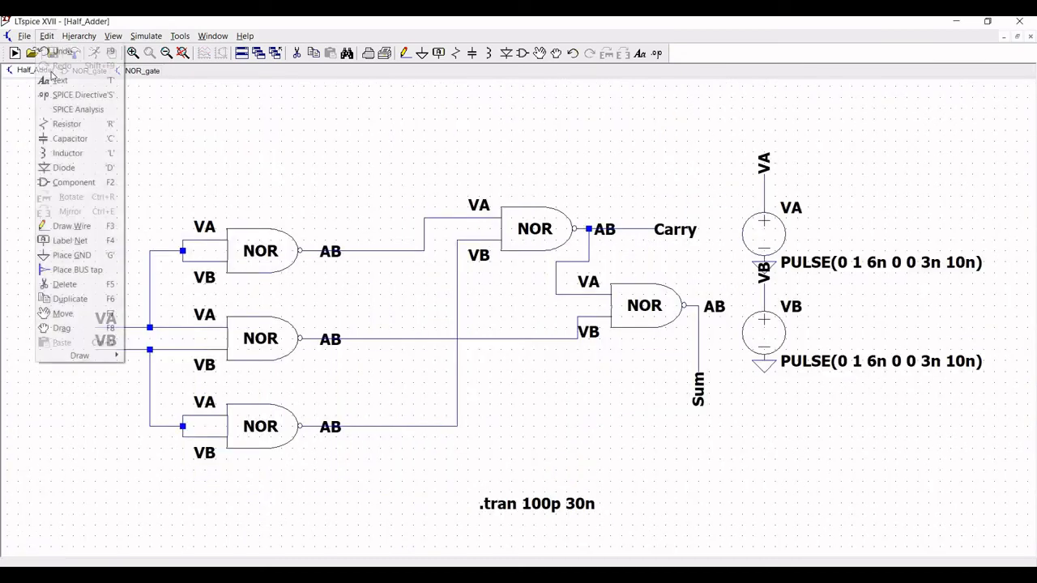
{"action": "left_click", "coordinate": [56, 95]}
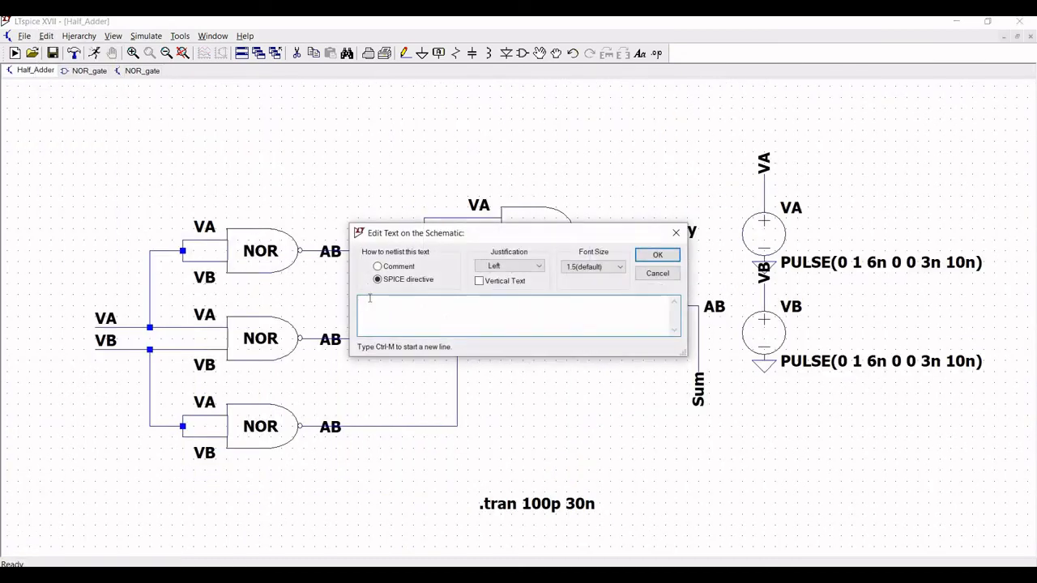
{"action": "key", "text": "ctrl+v"}
{"action": "left_click", "coordinate": [657, 254]}
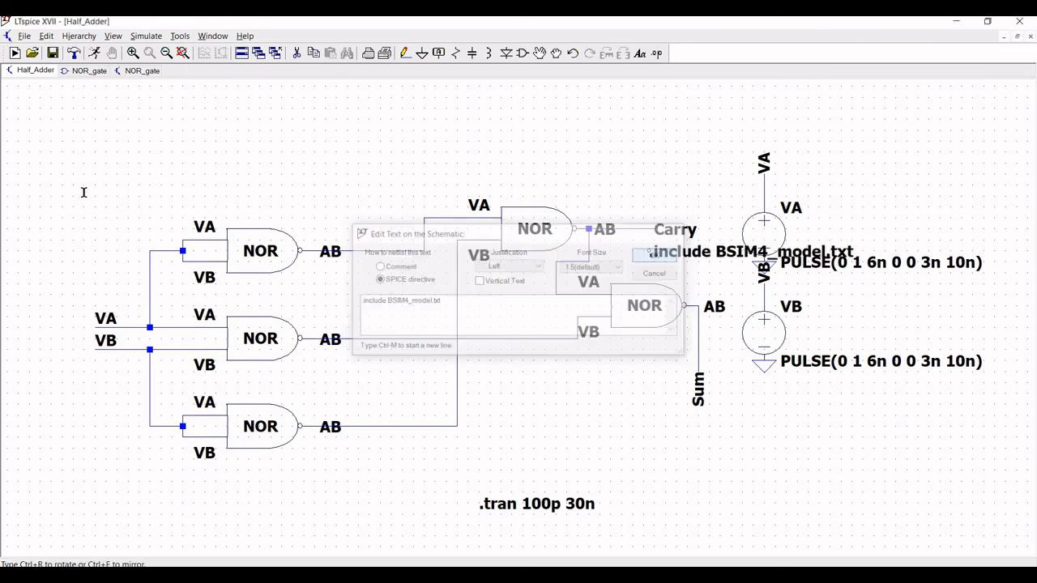
{"action": "left_click", "coordinate": [83, 138]}
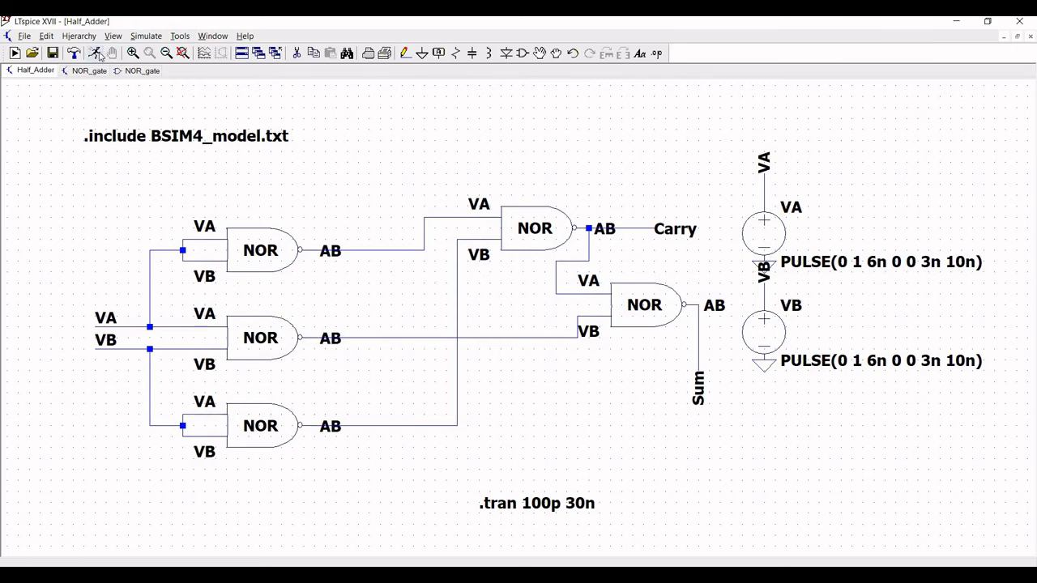
- Run the half adder simulation and plot the VA and VB inputs in separate plot panes
{"action": "left_click", "coordinate": [97, 54]}
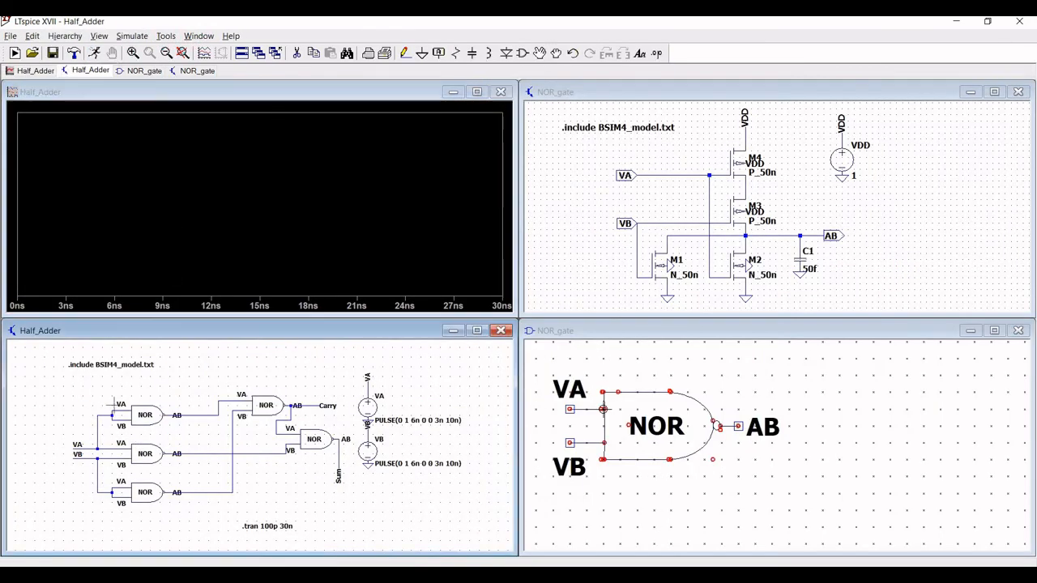
{"action": "left_click", "coordinate": [91, 445]}
{"action": "right_click", "coordinate": [233, 203]}
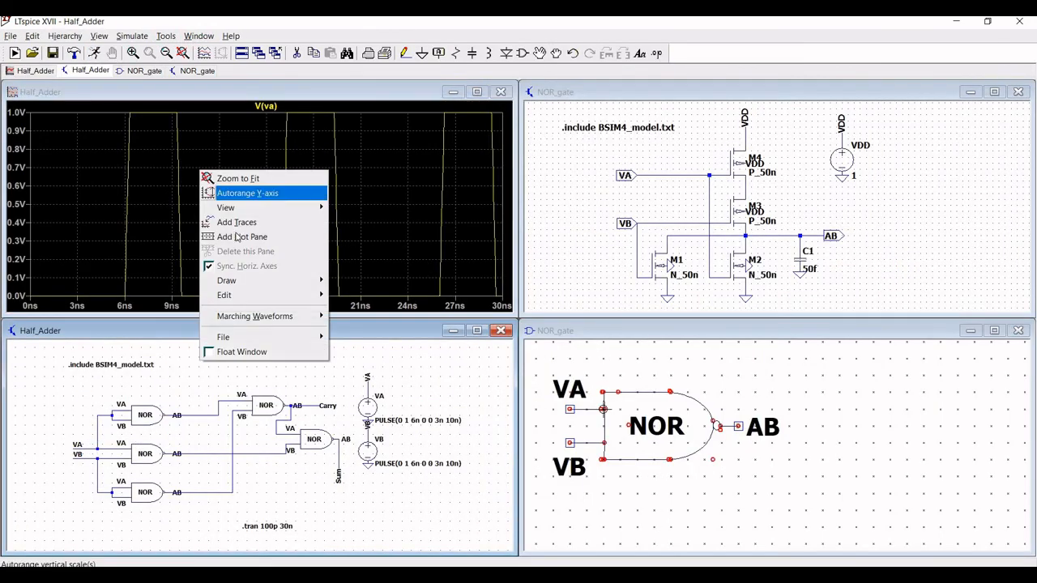
{"action": "left_click", "coordinate": [243, 235]}
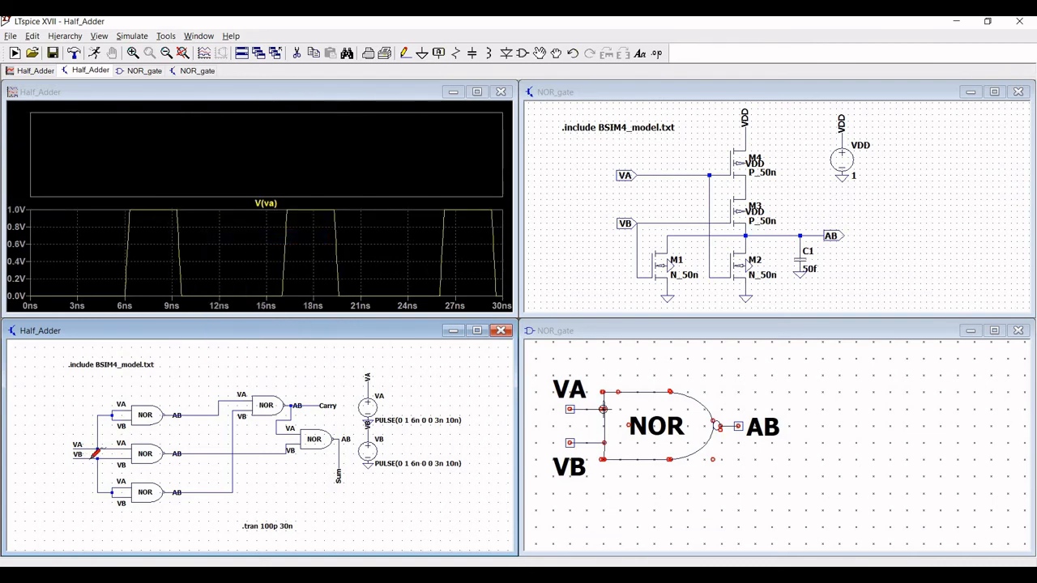
{"action": "left_click", "coordinate": [113, 413]}
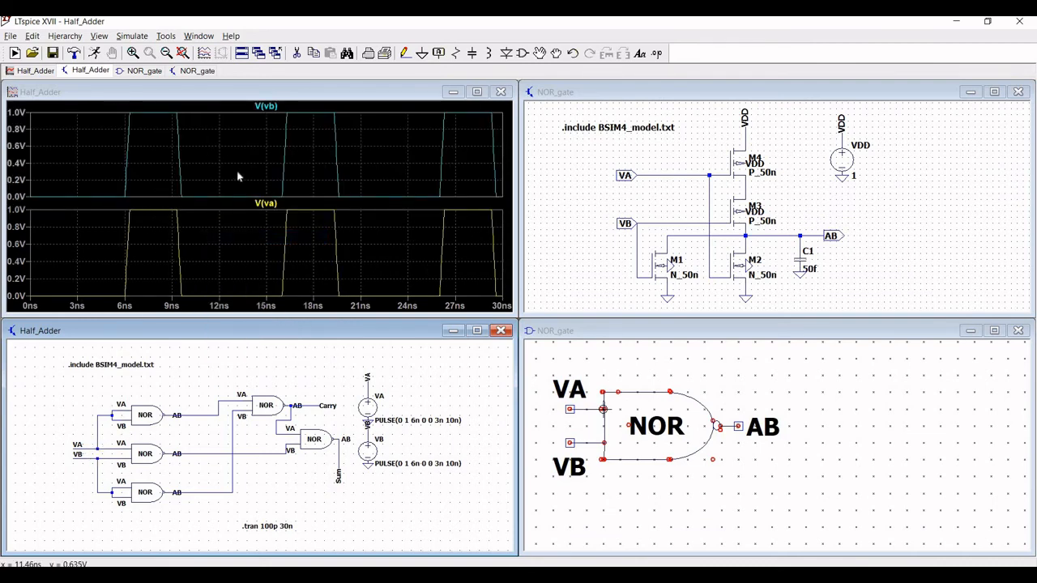
- Add a third plot pane and plot the Carry output in it
{"action": "right_click", "coordinate": [210, 143]}
{"action": "left_click", "coordinate": [247, 211]}
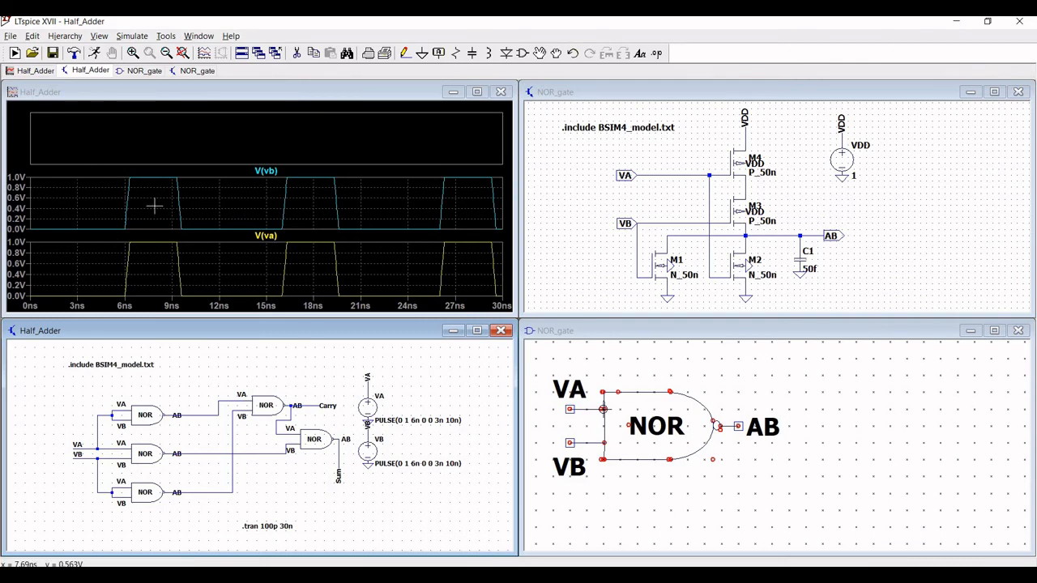
{"action": "left_click", "coordinate": [324, 399]}
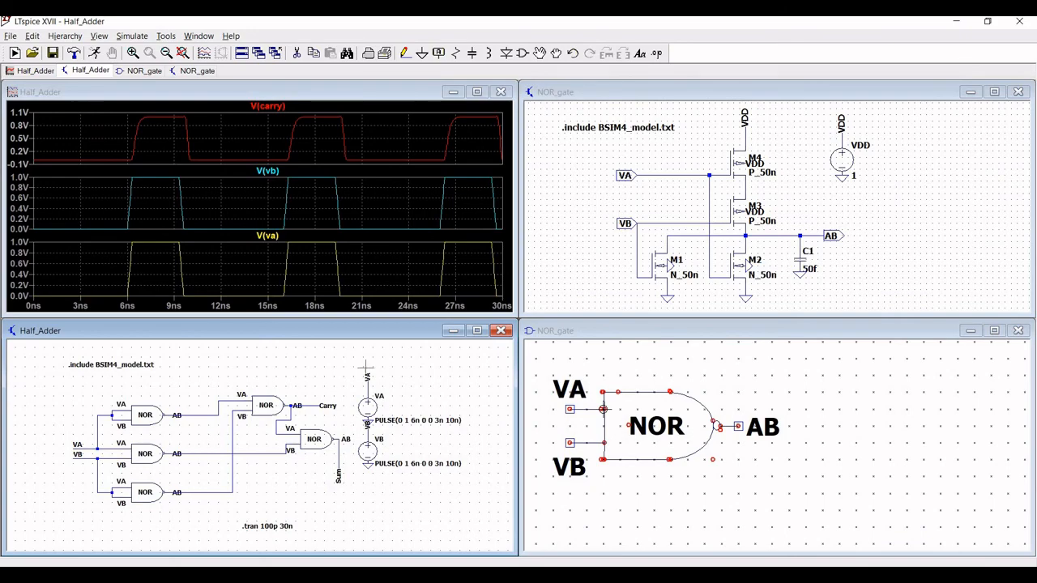
- Close the waveform plot, maximize the Half_Adder schematic and set the VA source's pulse on-time to 2n
{"action": "left_click", "coordinate": [508, 97]}
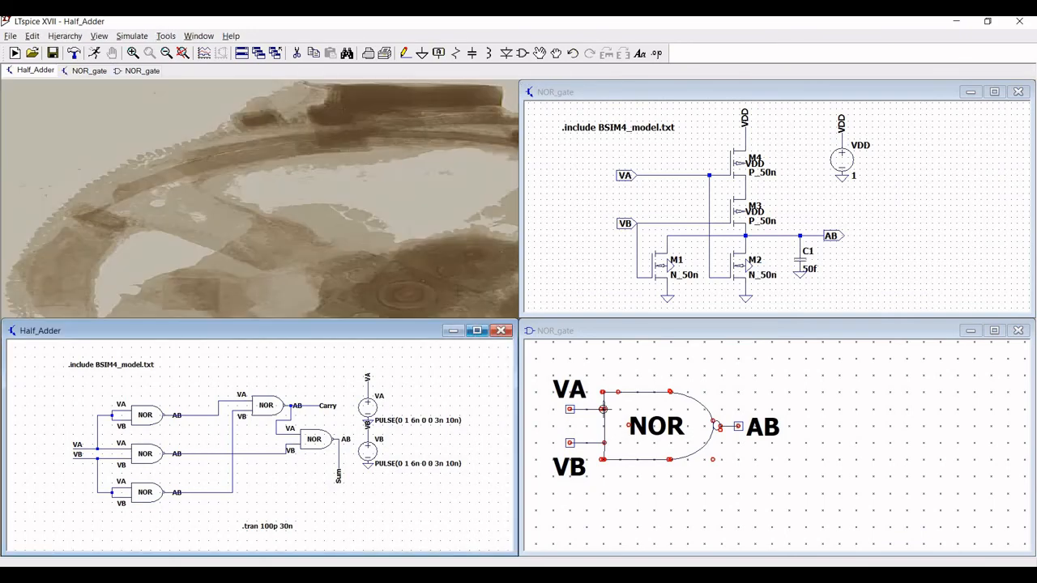
{"action": "left_click", "coordinate": [477, 330]}
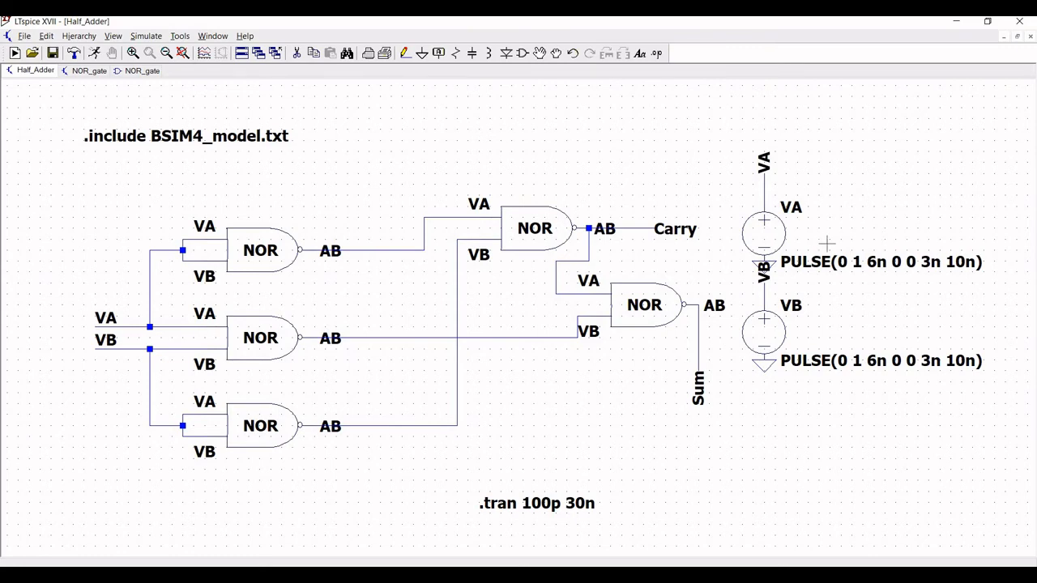
{"action": "right_click", "coordinate": [766, 236]}
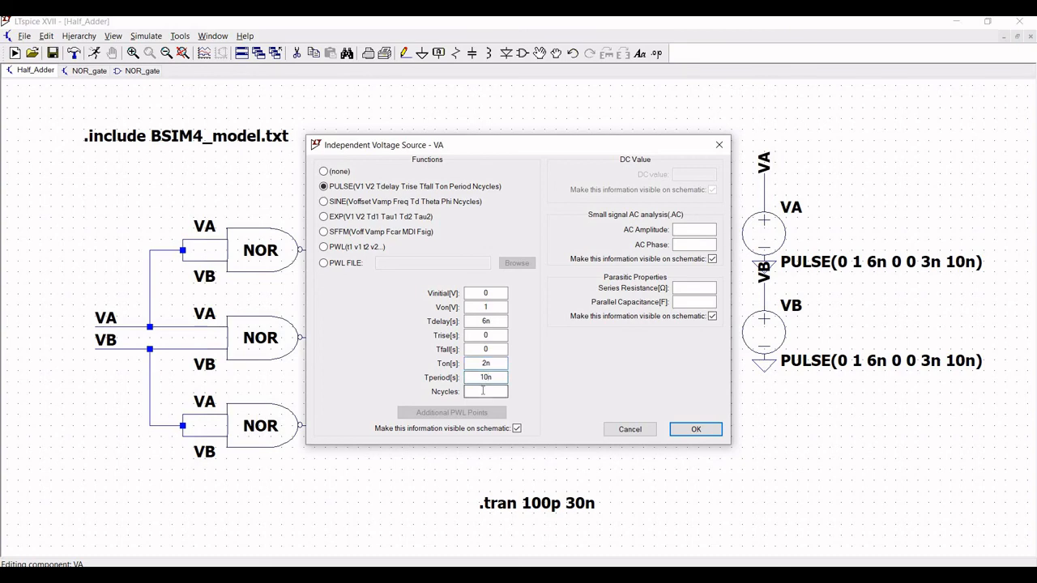
{"action": "left_click", "coordinate": [688, 429]}
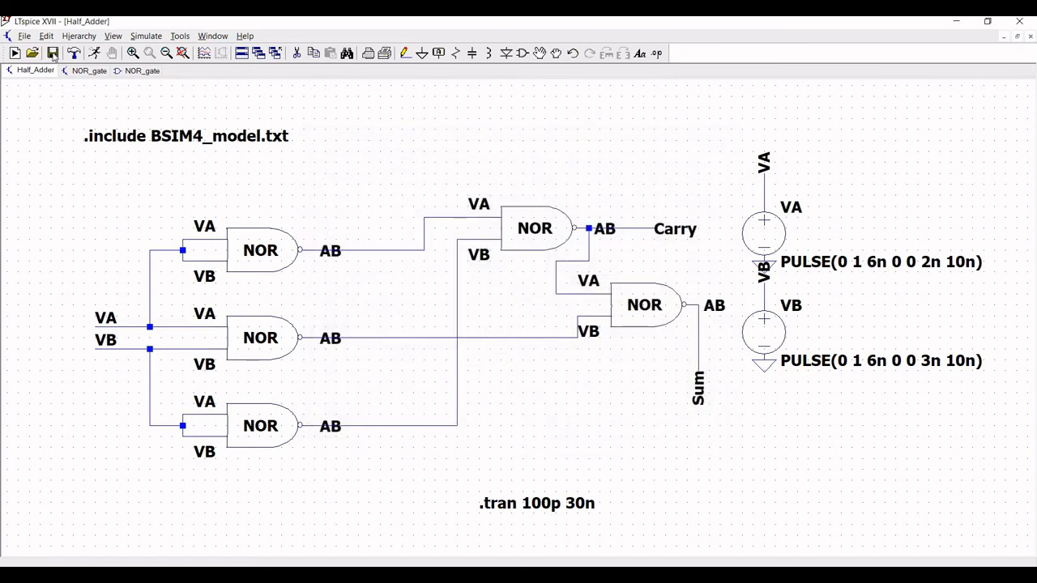
- Rerun the half adder simulation and plot VA and VB, each in its own plot pane
{"action": "left_click", "coordinate": [95, 54]}
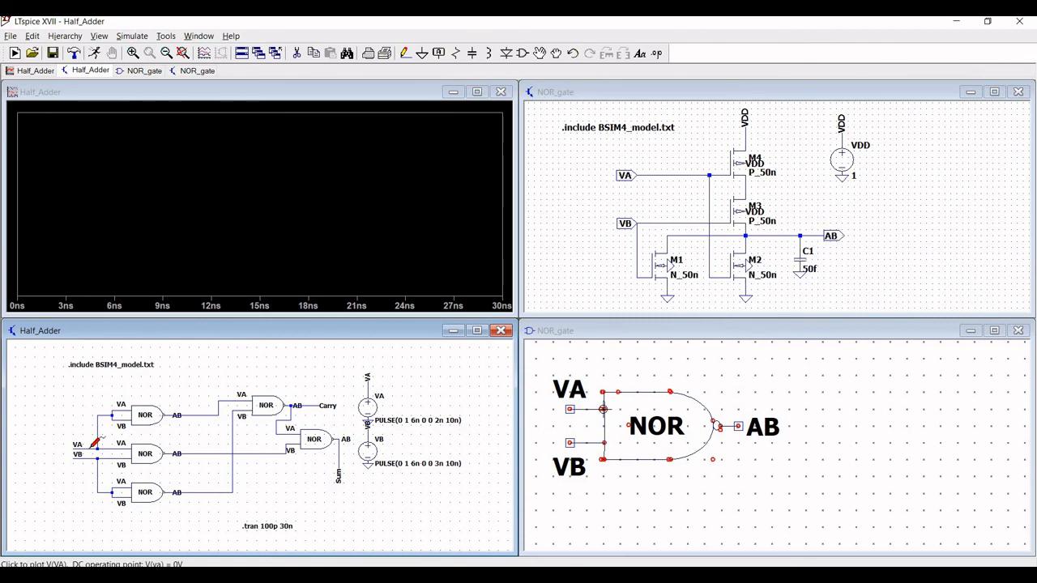
{"action": "left_click", "coordinate": [94, 445]}
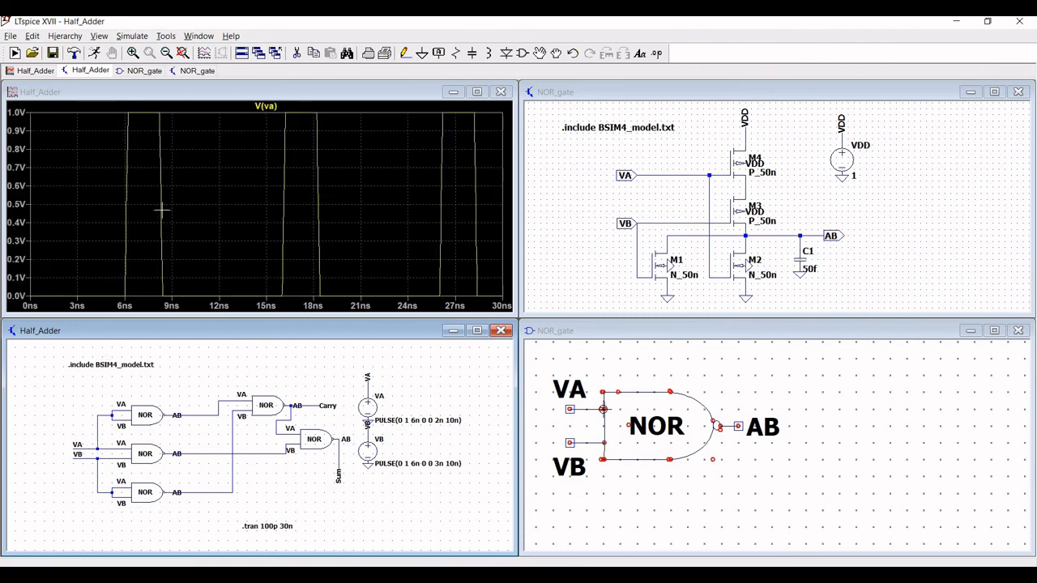
{"action": "right_click", "coordinate": [219, 176]}
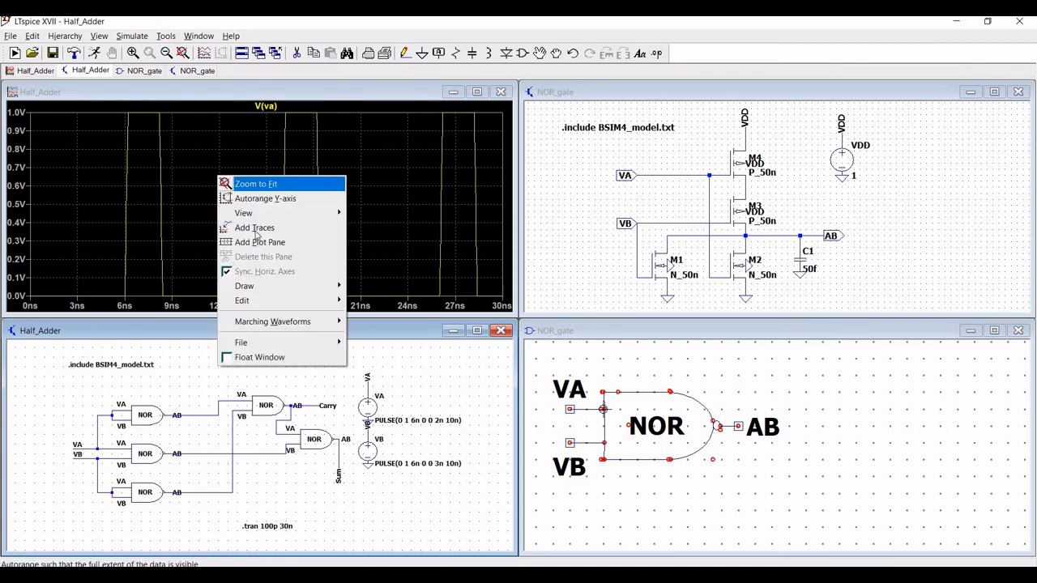
{"action": "left_click", "coordinate": [259, 242]}
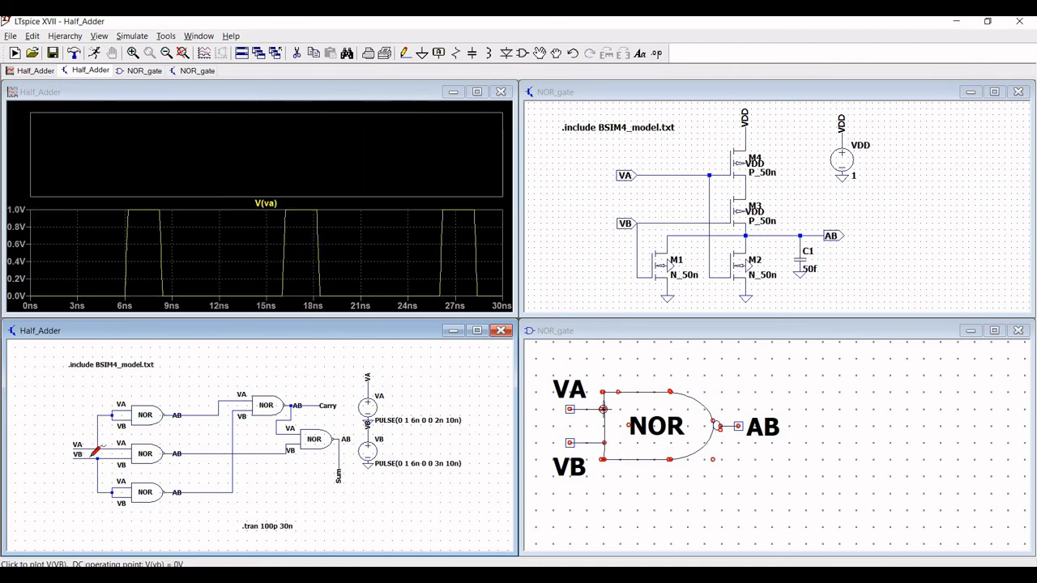
{"action": "left_click", "coordinate": [93, 458]}
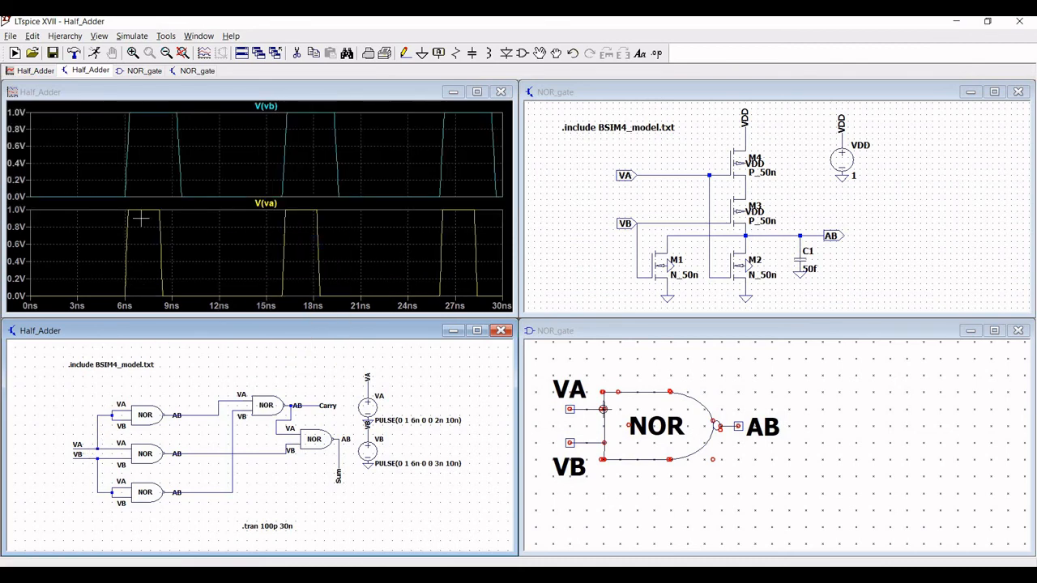
- Add two more plot panes and plot the Carry output in one and the Sum output in the other
{"action": "right_click", "coordinate": [221, 149]}
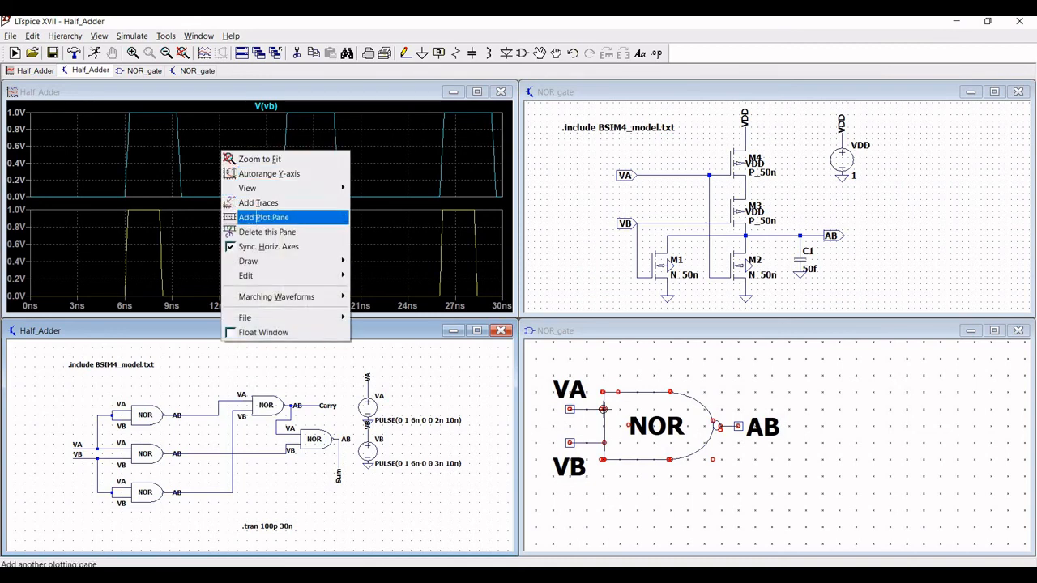
{"action": "left_click", "coordinate": [259, 217]}
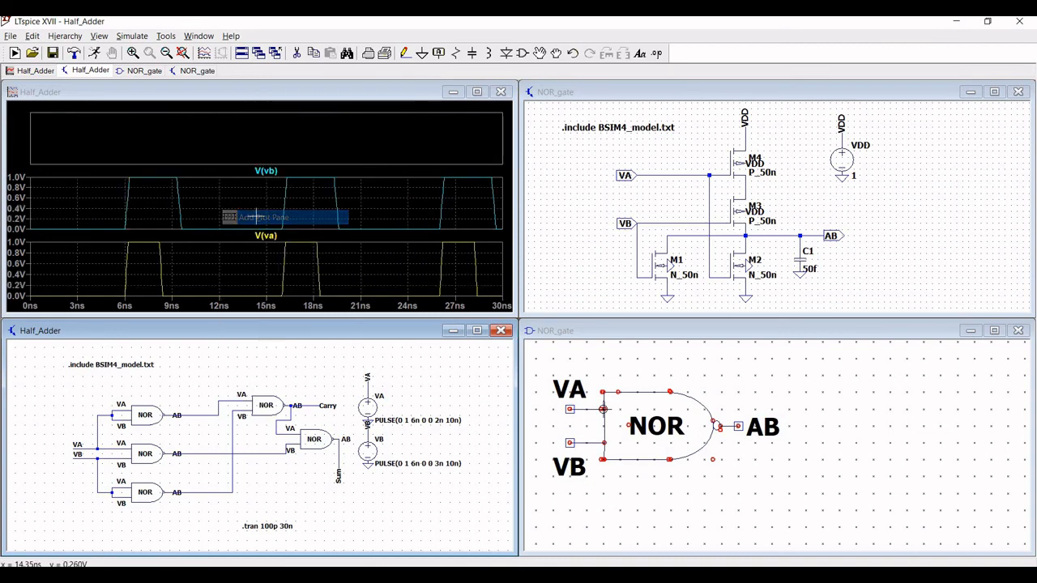
{"action": "left_click", "coordinate": [321, 405]}
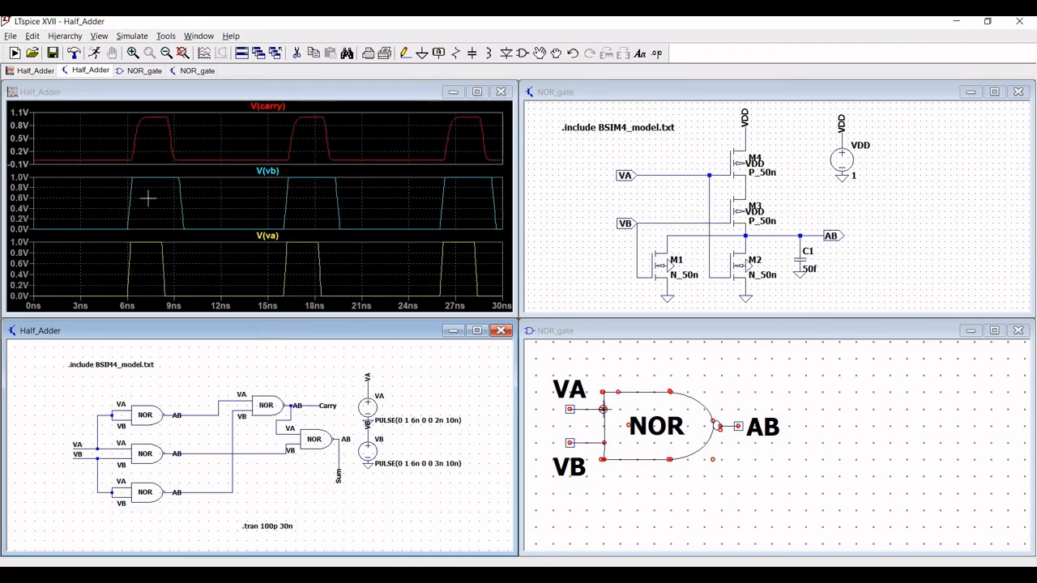
{"action": "right_click", "coordinate": [217, 158]}
{"action": "left_click", "coordinate": [254, 224]}
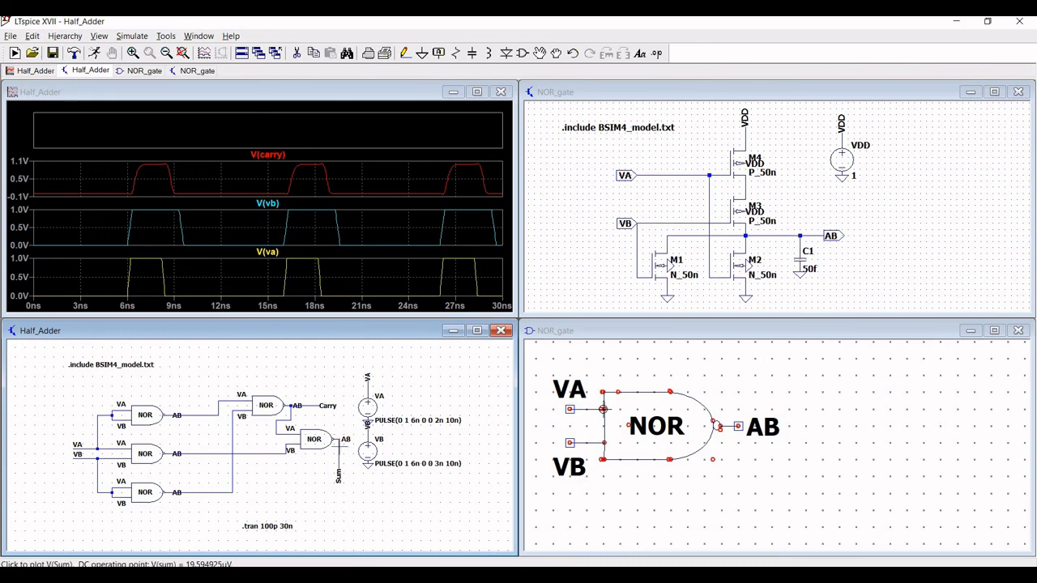
{"action": "left_click", "coordinate": [339, 447]}
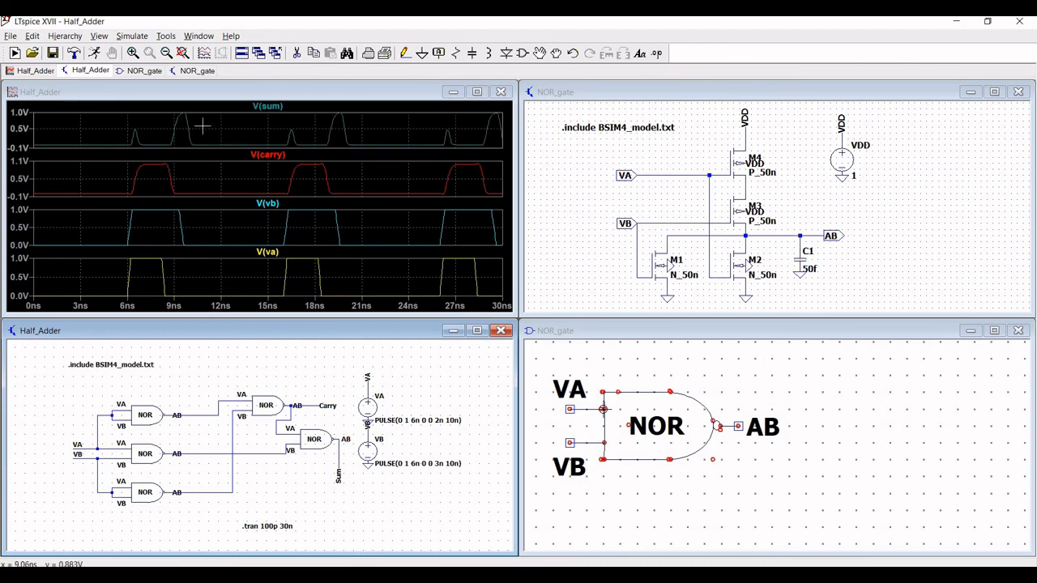